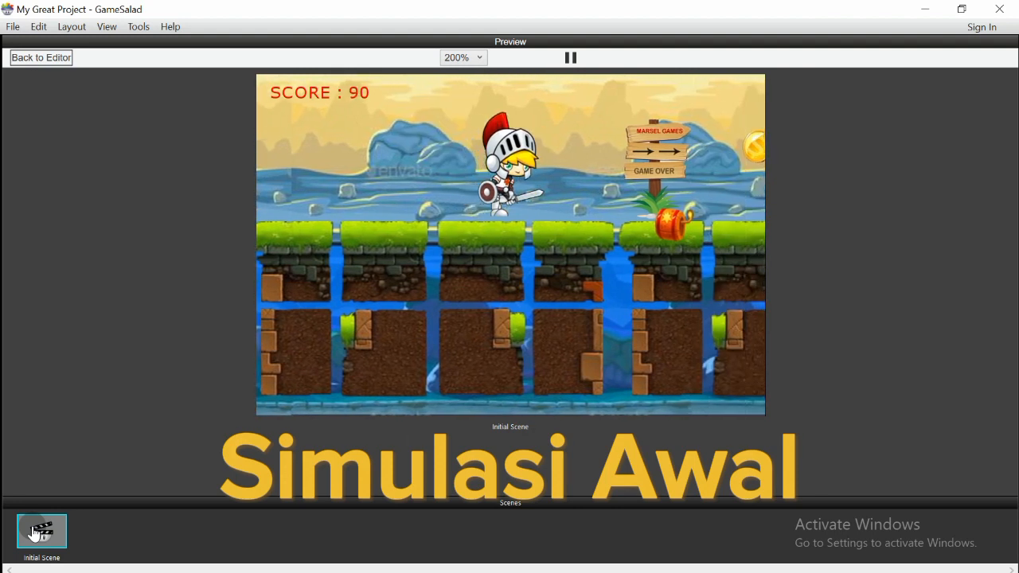
pyautogui.press('Right')
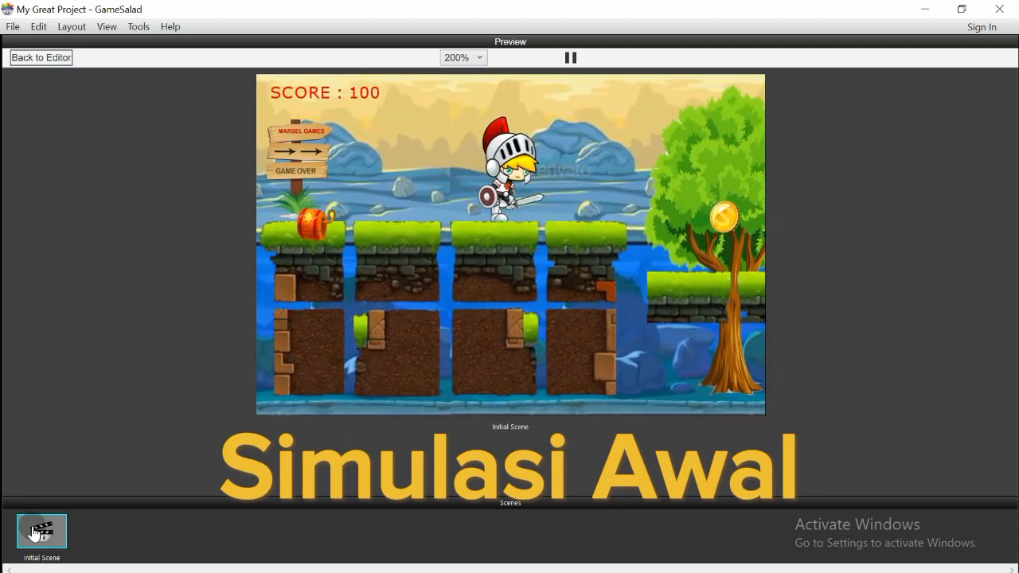
# Run and jump the knight through the level, collecting coins until the score reaches 180
pyautogui.press('Up')
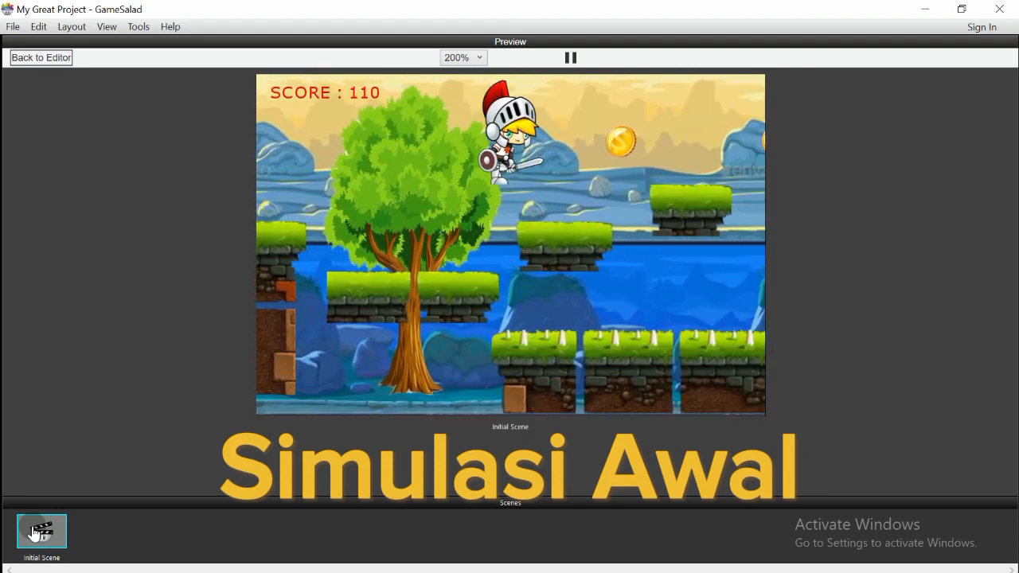
pyautogui.press('Right')
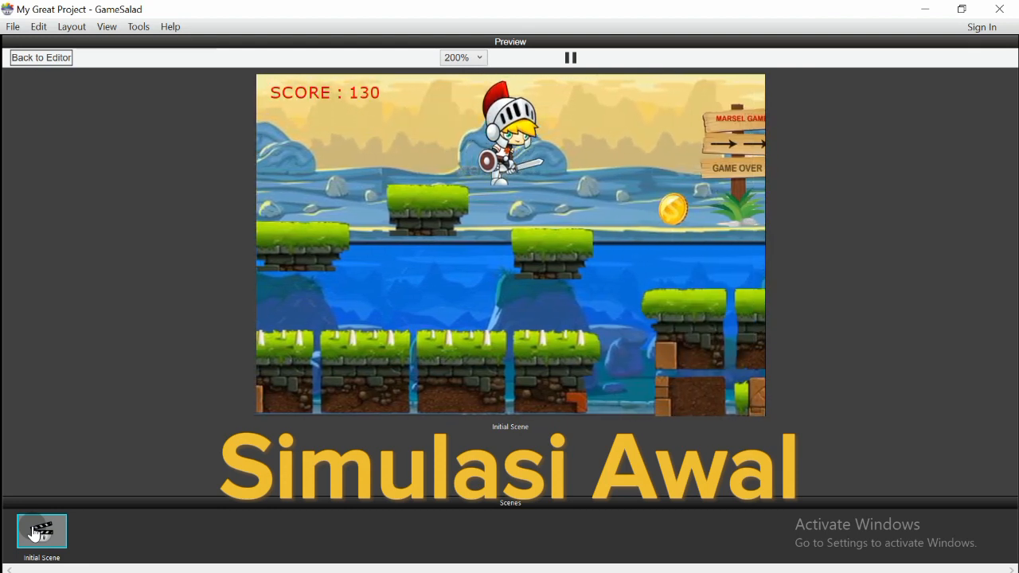
pyautogui.press('Up')
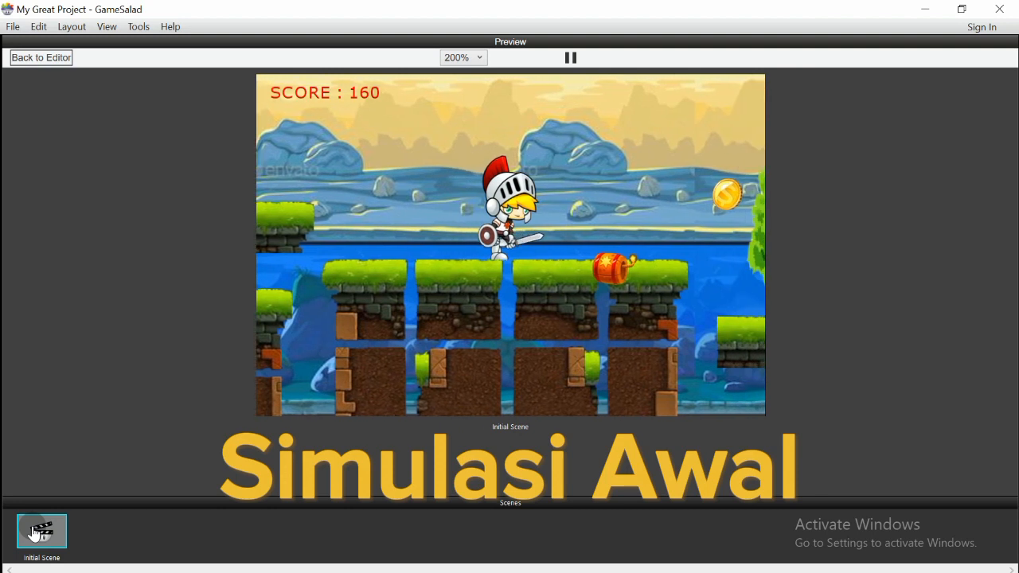
pyautogui.press('Up')
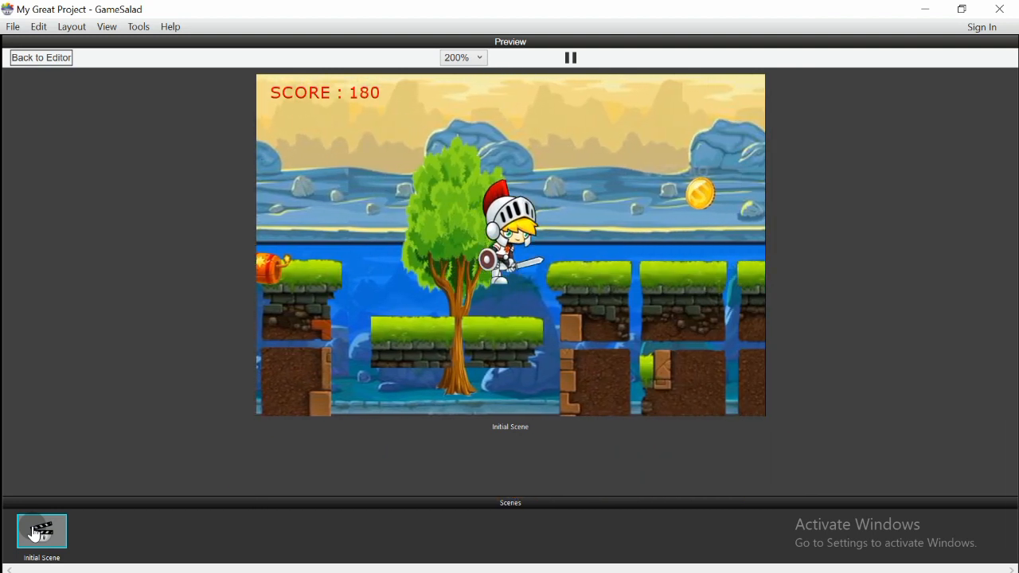
pyautogui.press('Up')
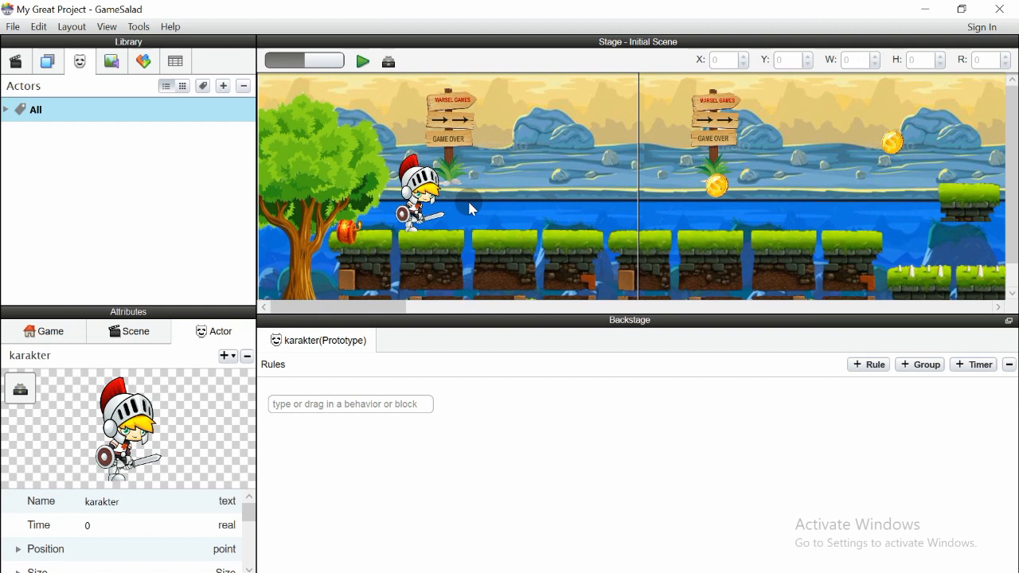
# Show the Game attributes: Name, Time, Display Size and Actor Tags
pyautogui.scroll(-1, 1014, 169)
pyautogui.scroll(1, 1008, 154)
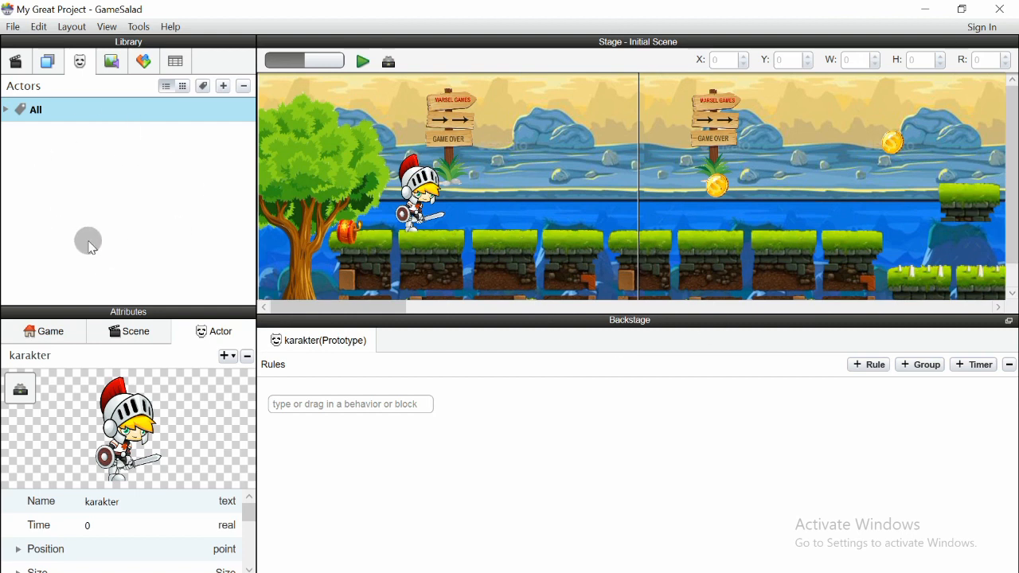
pyautogui.click(46, 328)
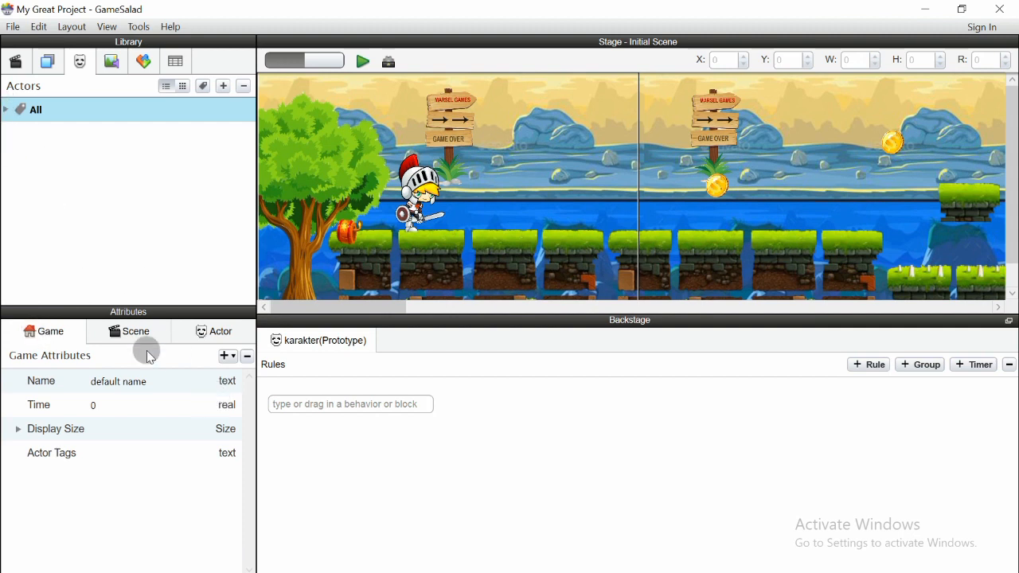
# Add an integer game attribute named Poin, starting at 0
pyautogui.click(228, 359)
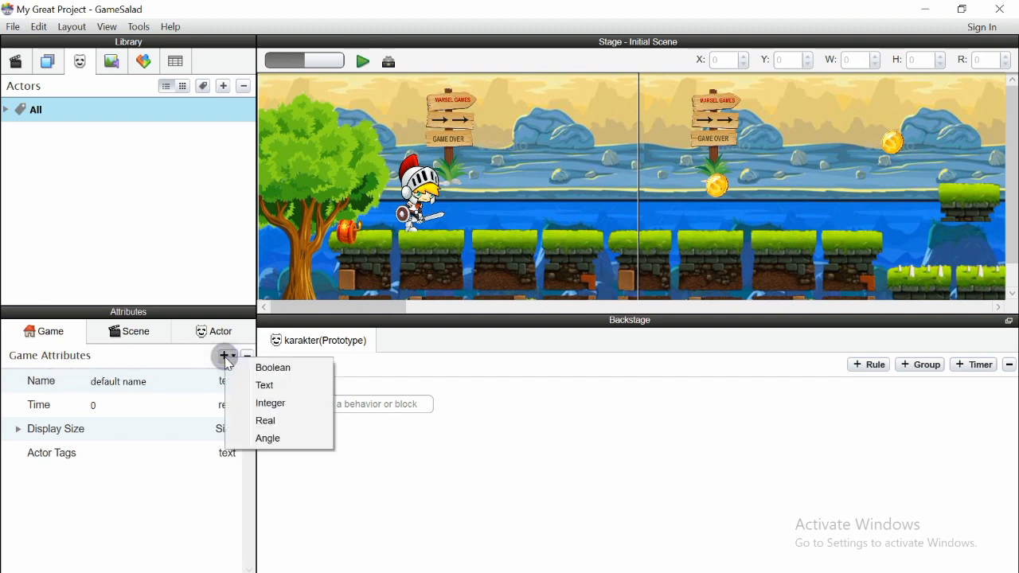
pyautogui.click(275, 404)
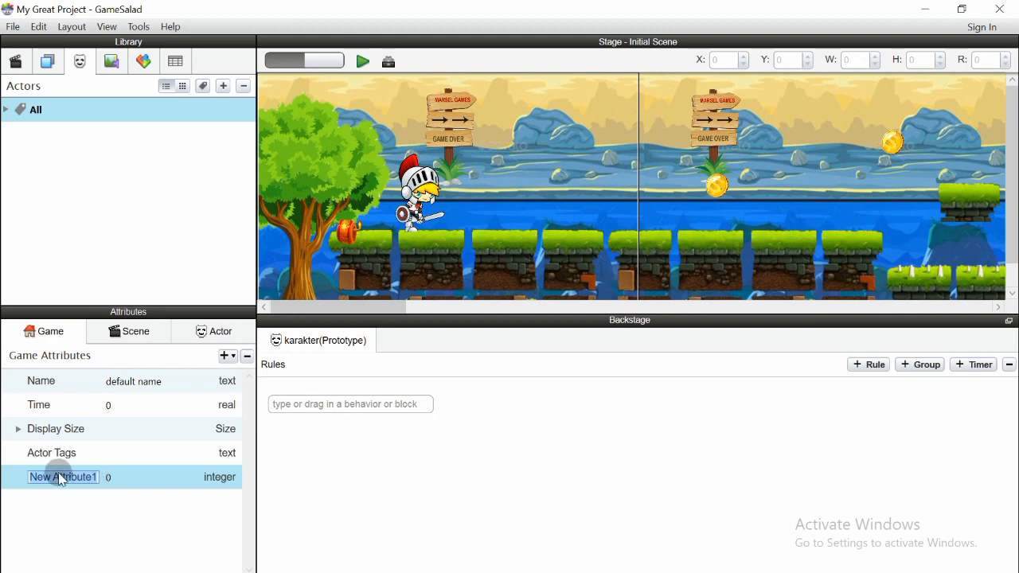
pyautogui.write('Poin')
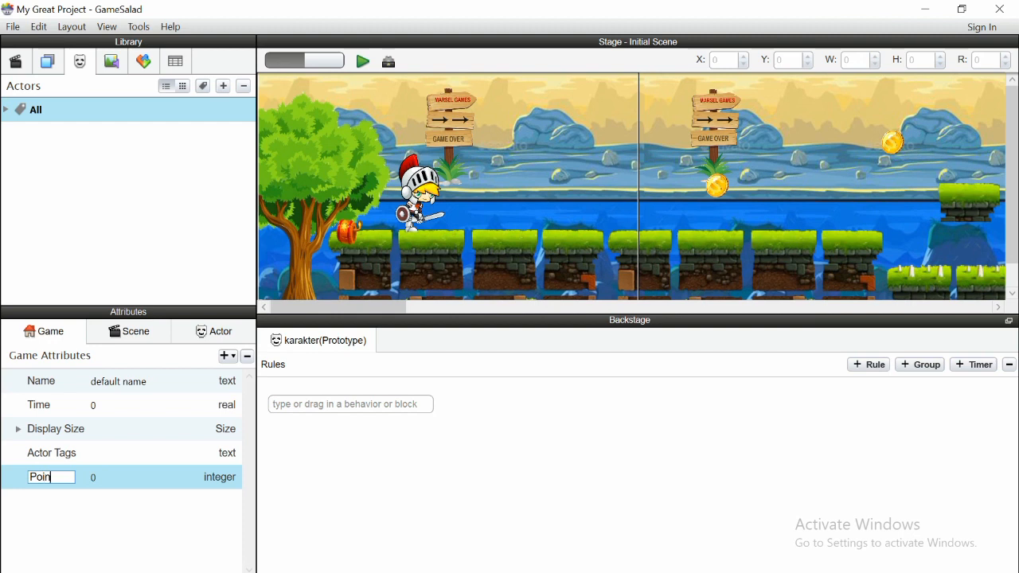
pyautogui.click(144, 512)
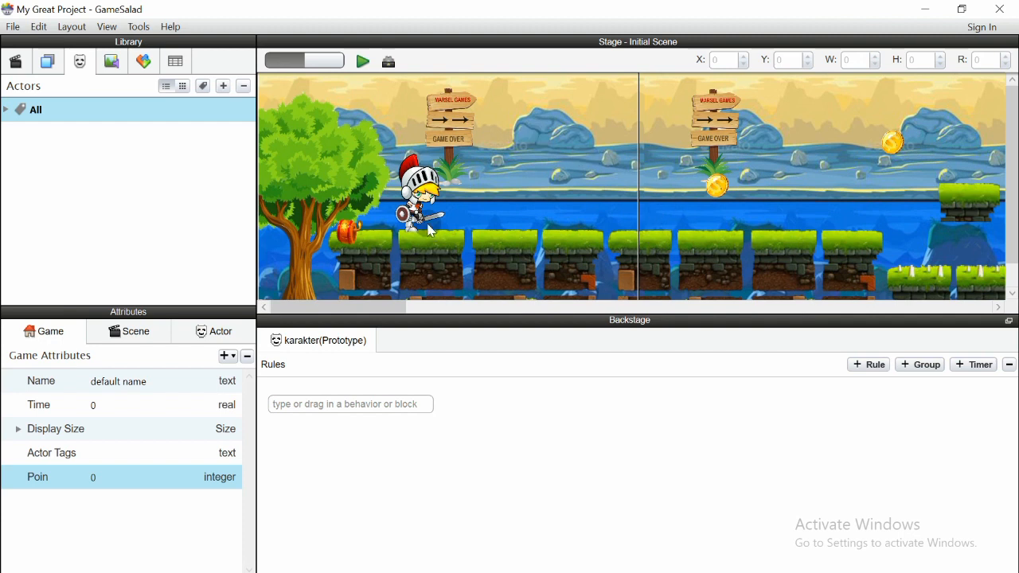
# Dismiss the attribute type choices and expand the All group of actors
pyautogui.click(227, 359)
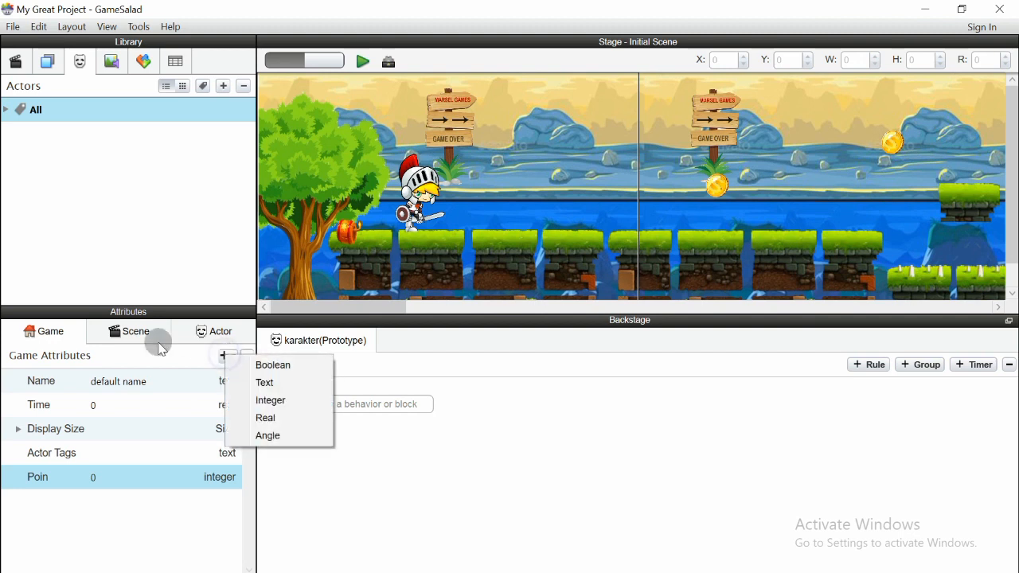
pyautogui.click(358, 517)
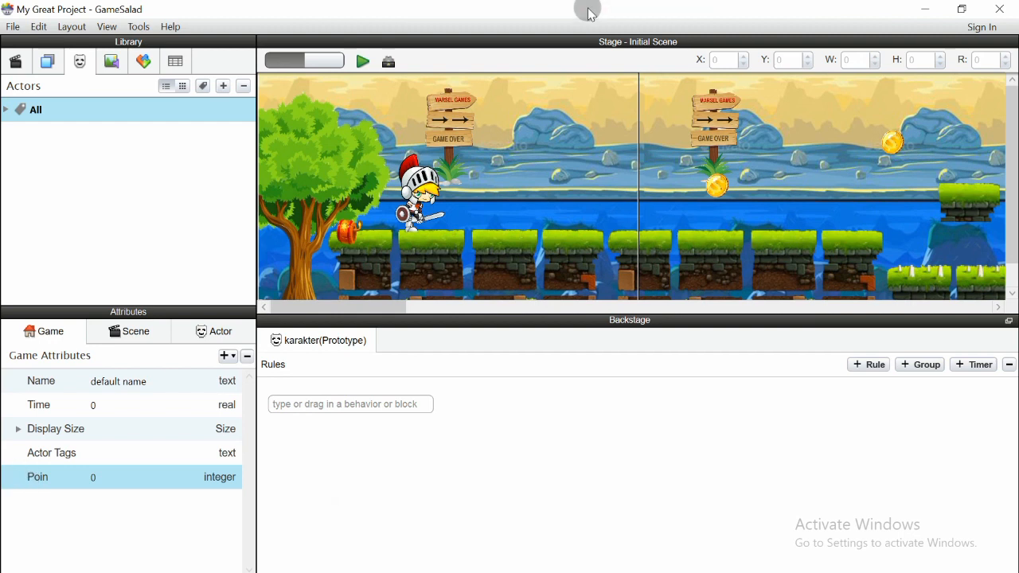
pyautogui.click(6, 109)
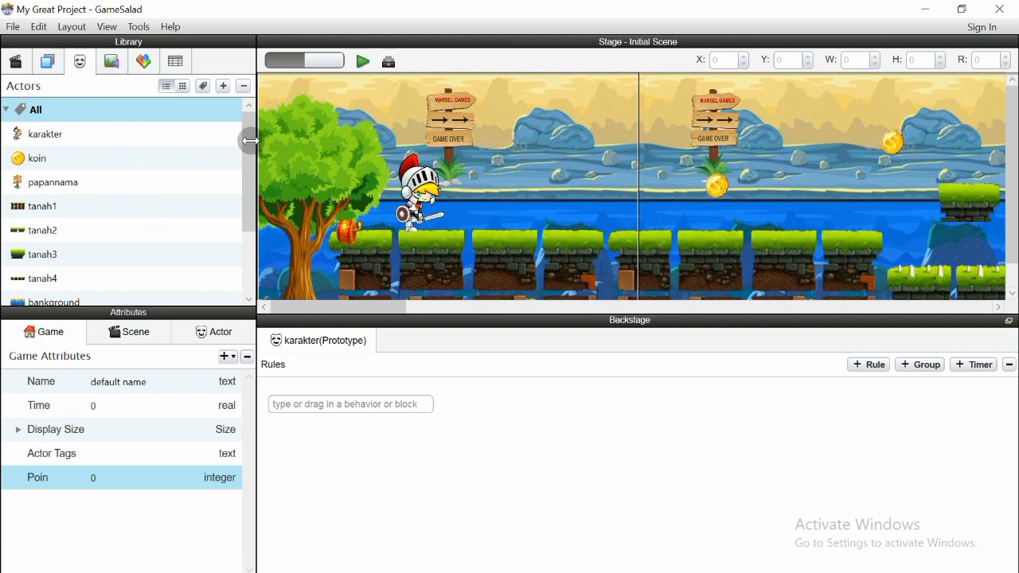
# Create a new actor and rename it from Actor 1 to Score
pyautogui.moveTo(248, 133); pyautogui.dragTo(118, 120)
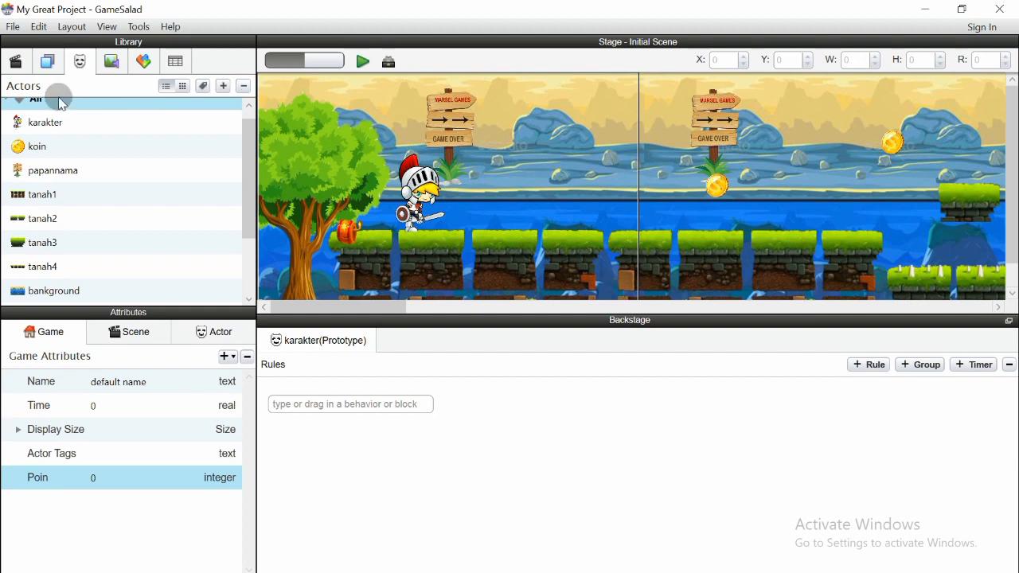
pyautogui.click(224, 86)
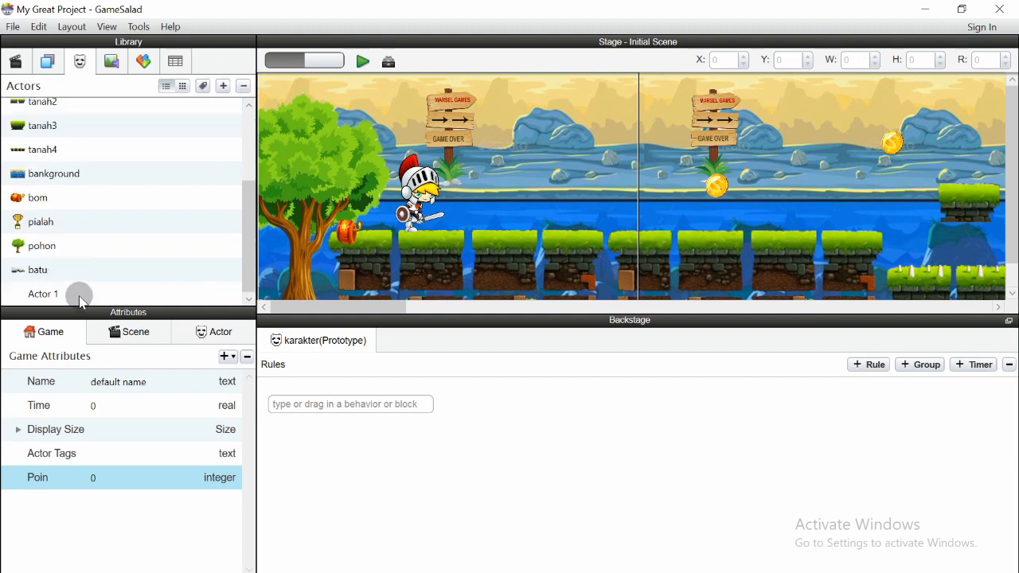
pyautogui.click(40, 292)
pyautogui.click(62, 293)
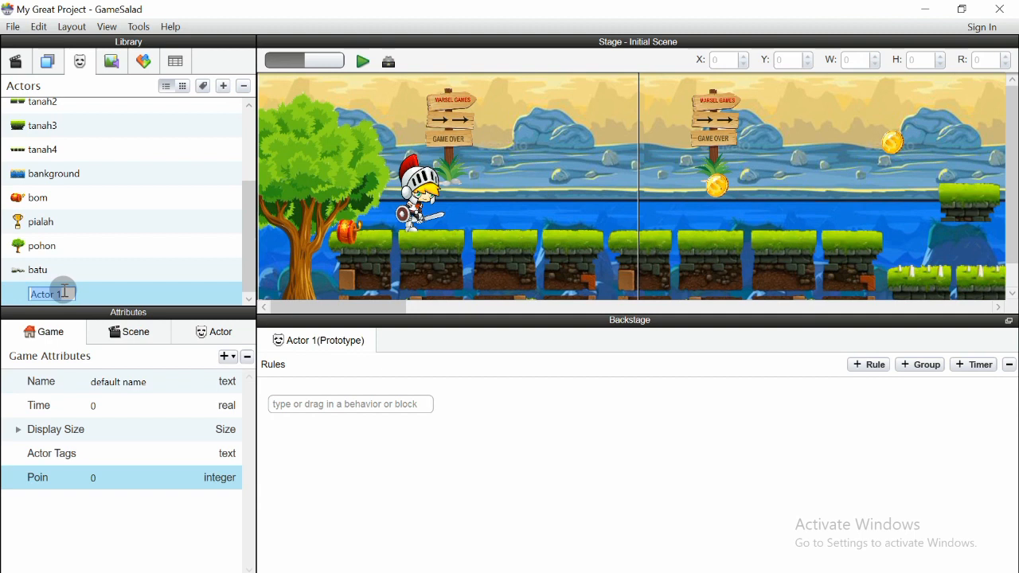
pyautogui.write('Score')
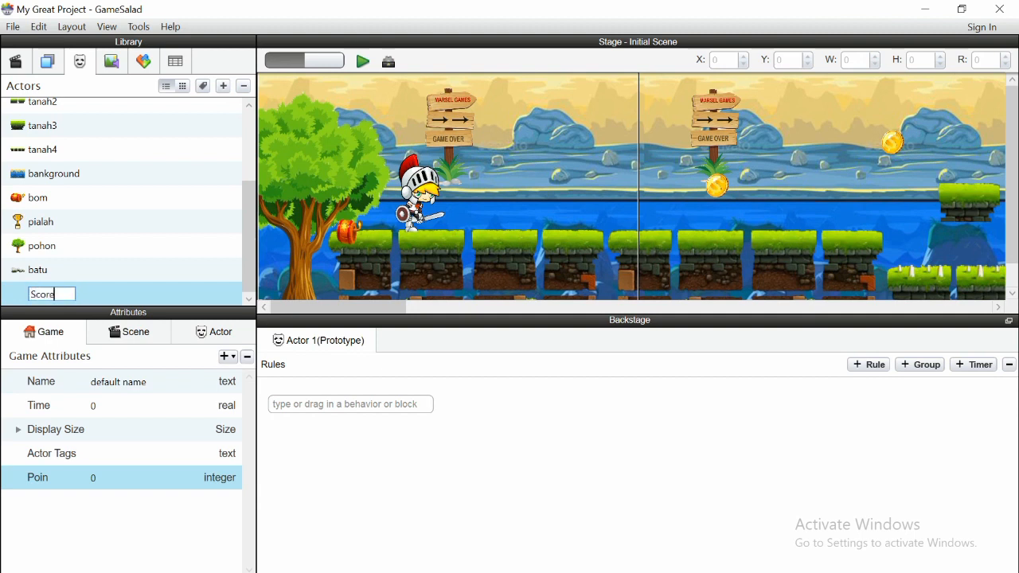
pyautogui.click(104, 288)
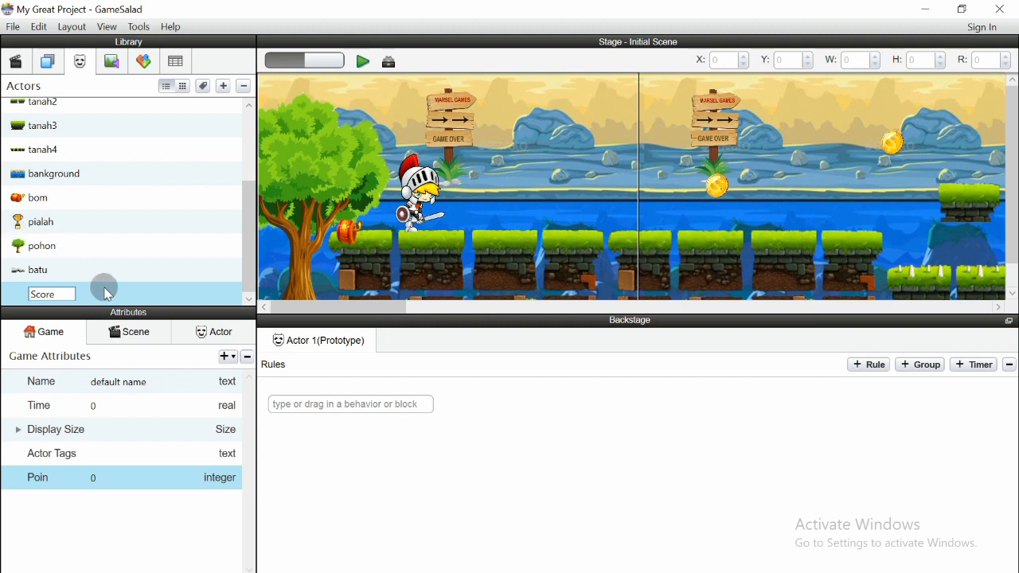
pyautogui.click(104, 287)
# Hide and restore the rules area, then focus the behavior search field
pyautogui.moveTo(247, 246)
pyautogui.mouseDown()
pyautogui.moveTo(247, 236)
pyautogui.moveTo(249, 249)
pyautogui.mouseUp()
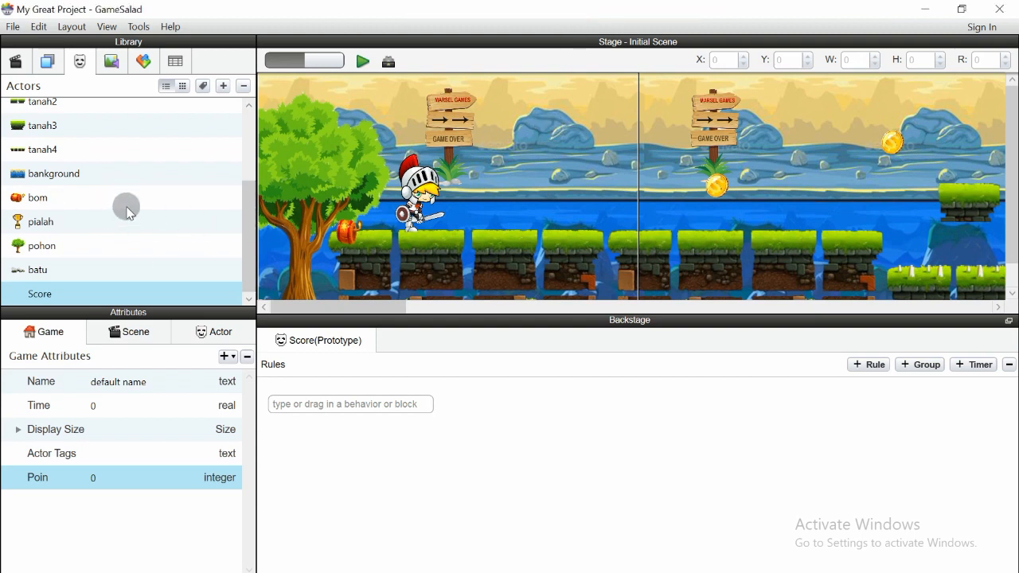
pyautogui.moveTo(248, 238); pyautogui.dragTo(249, 248)
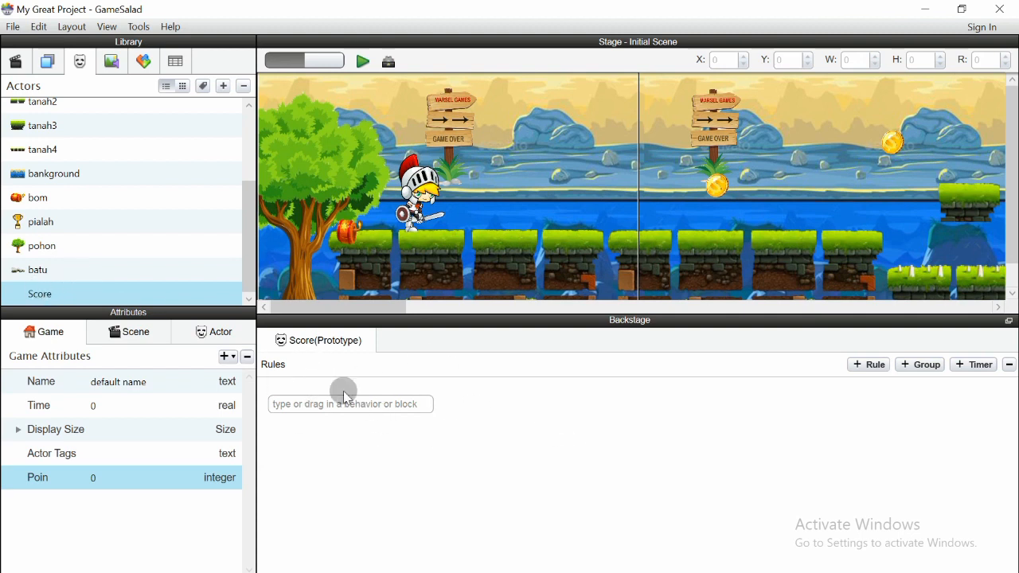
pyautogui.click(392, 64)
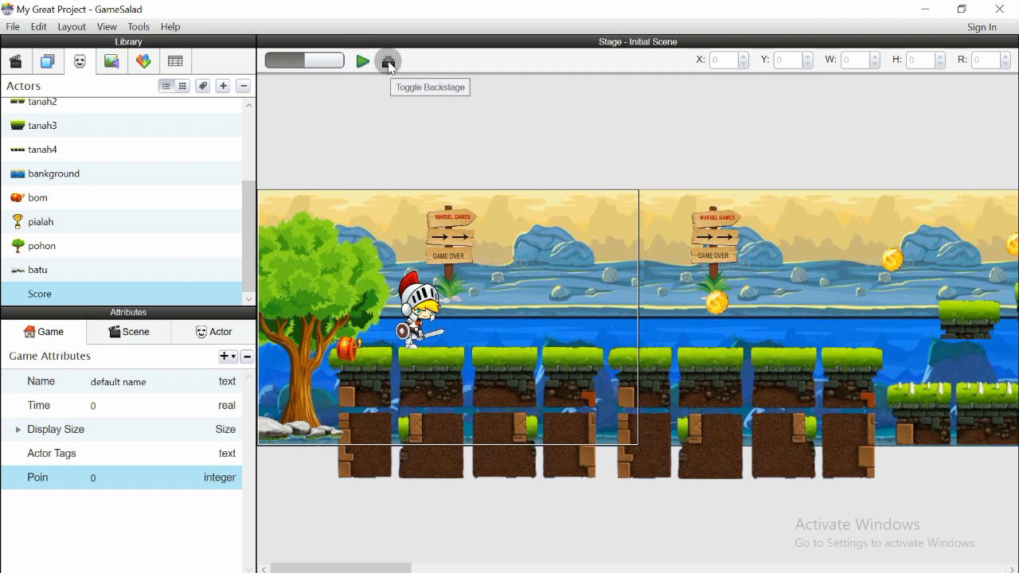
pyautogui.click(389, 63)
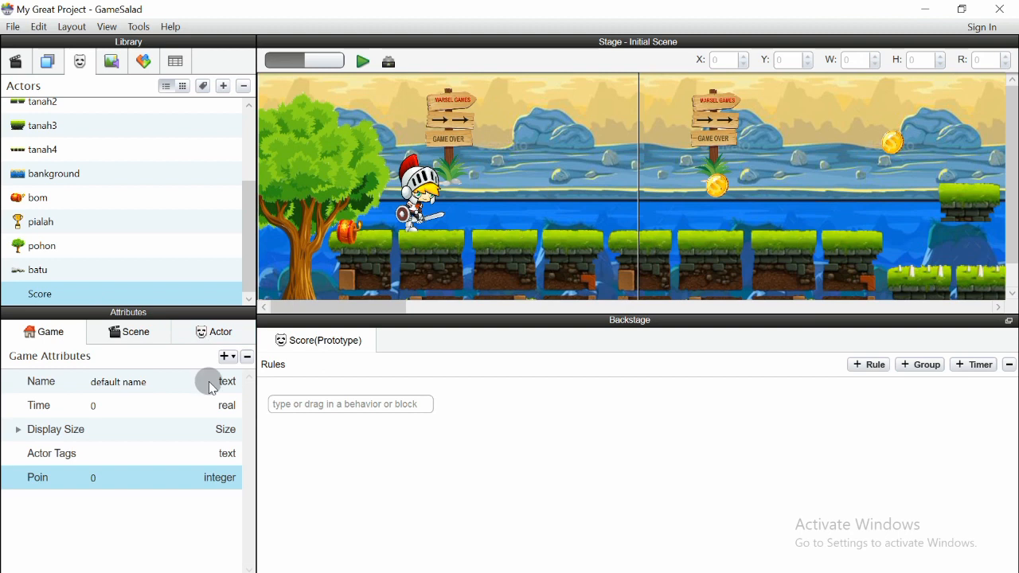
pyautogui.click(308, 405)
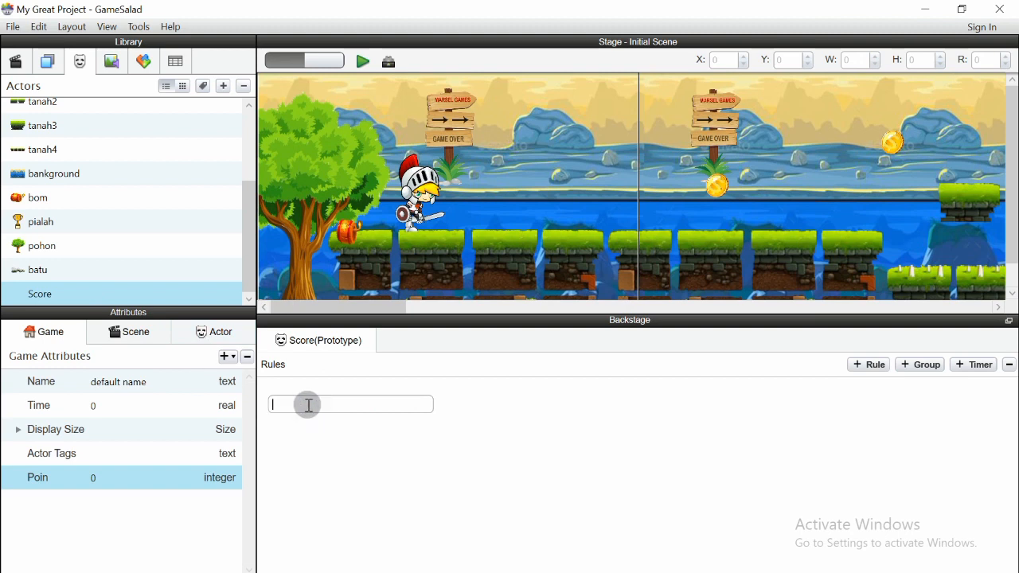
# Add Display Text to Score's rules and clear its default Hello world! text
pyautogui.click(144, 64)
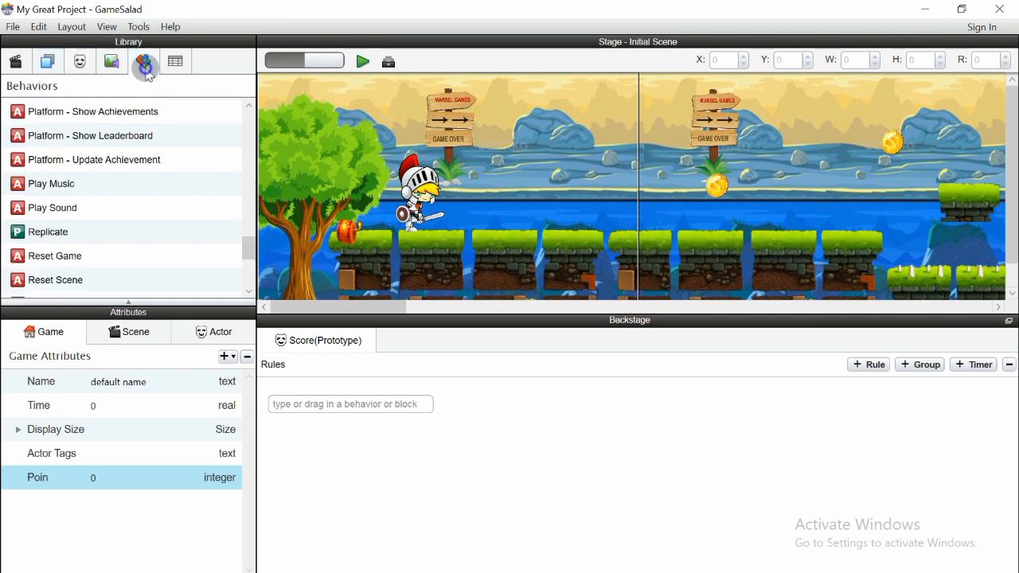
pyautogui.scroll(10, 151, 226)
pyautogui.scroll(2, 152, 225)
pyautogui.scroll(-2, 152, 225)
pyautogui.moveTo(71, 265); pyautogui.dragTo(308, 404)
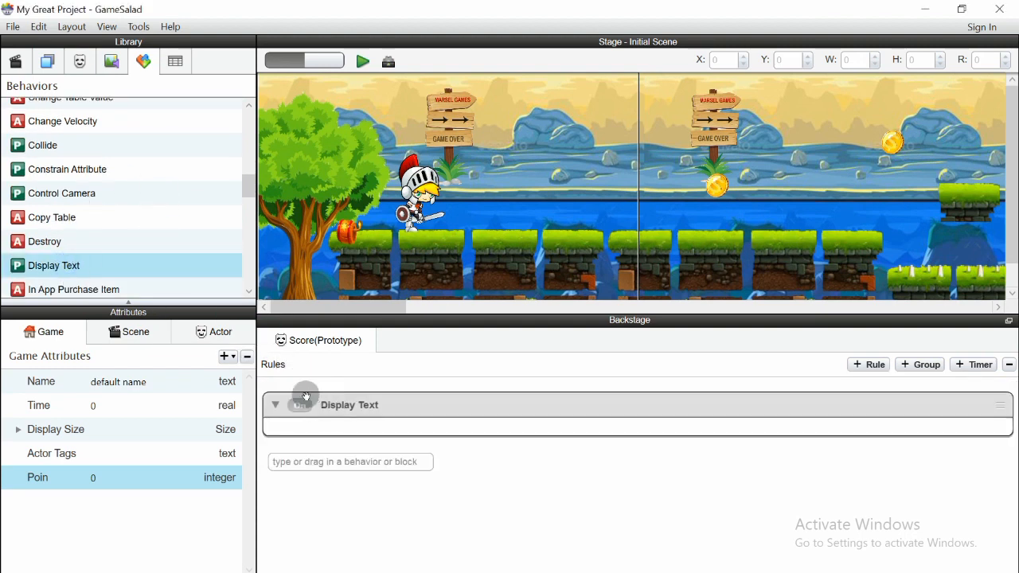
pyautogui.click(460, 435)
pyautogui.moveTo(460, 436); pyautogui.dragTo(321, 436)
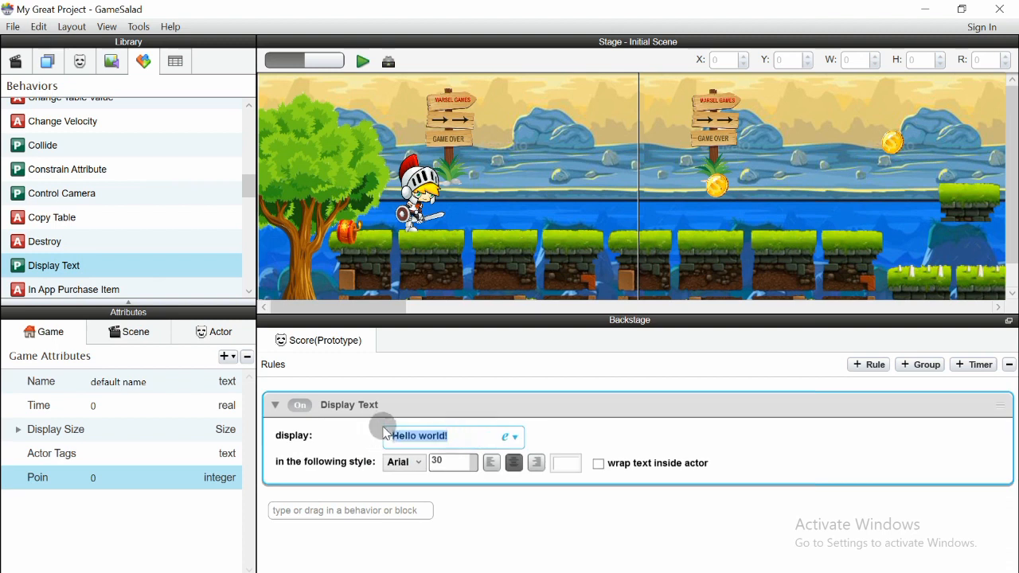
pyautogui.press('BackSpace')
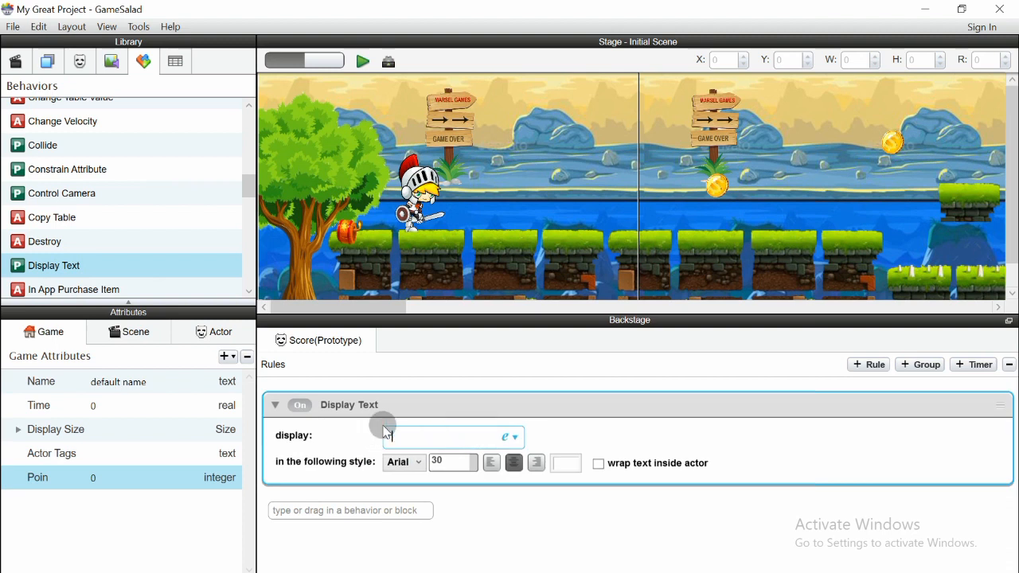
# Insert the Game > Poin attribute into the display text's expression
pyautogui.click(515, 437)
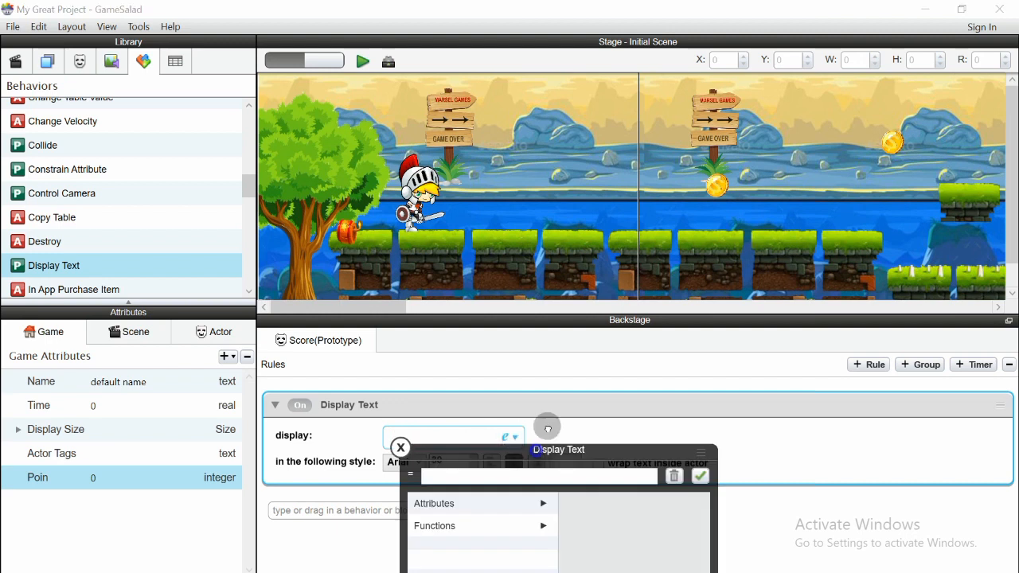
pyautogui.moveTo(521, 453); pyautogui.dragTo(672, 194)
pyautogui.click(697, 241)
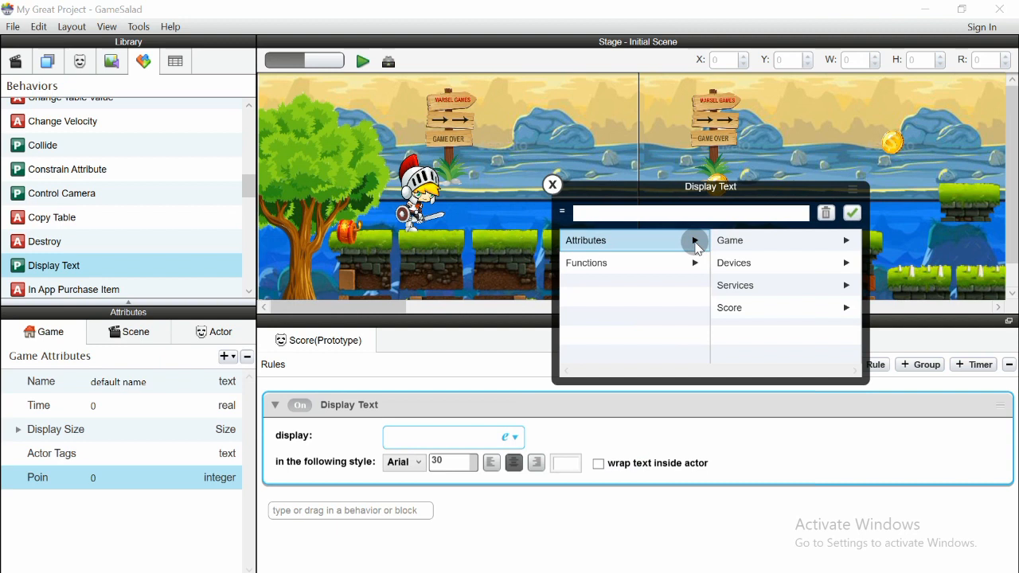
pyautogui.click(740, 308)
pyautogui.click(733, 241)
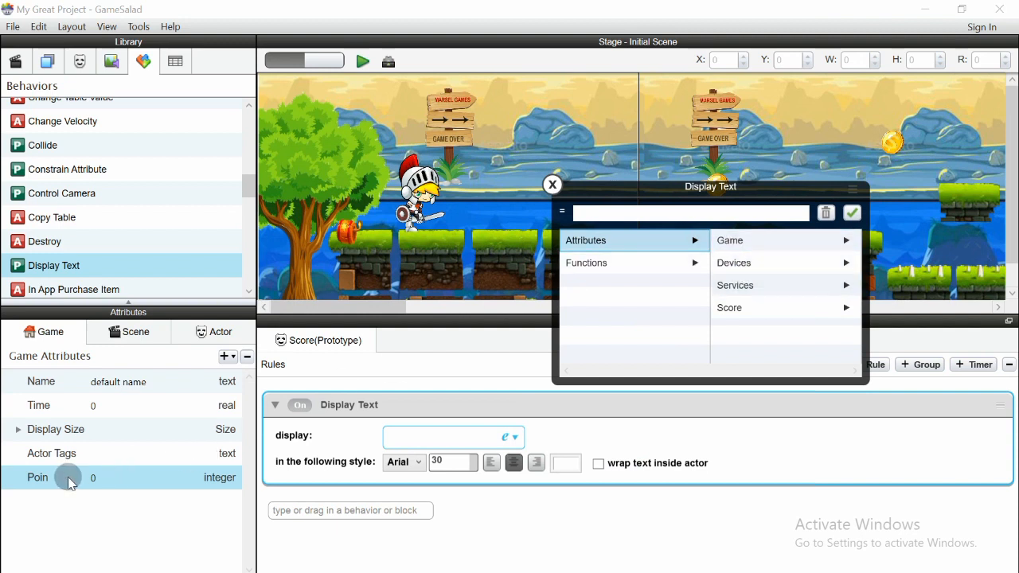
pyautogui.click(752, 243)
pyautogui.click(845, 240)
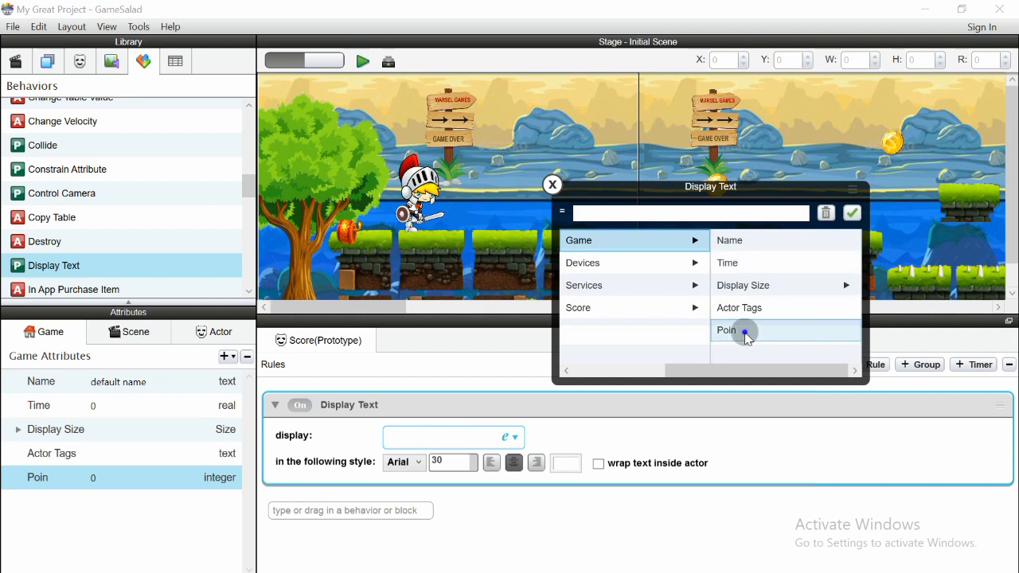
pyautogui.click(745, 333)
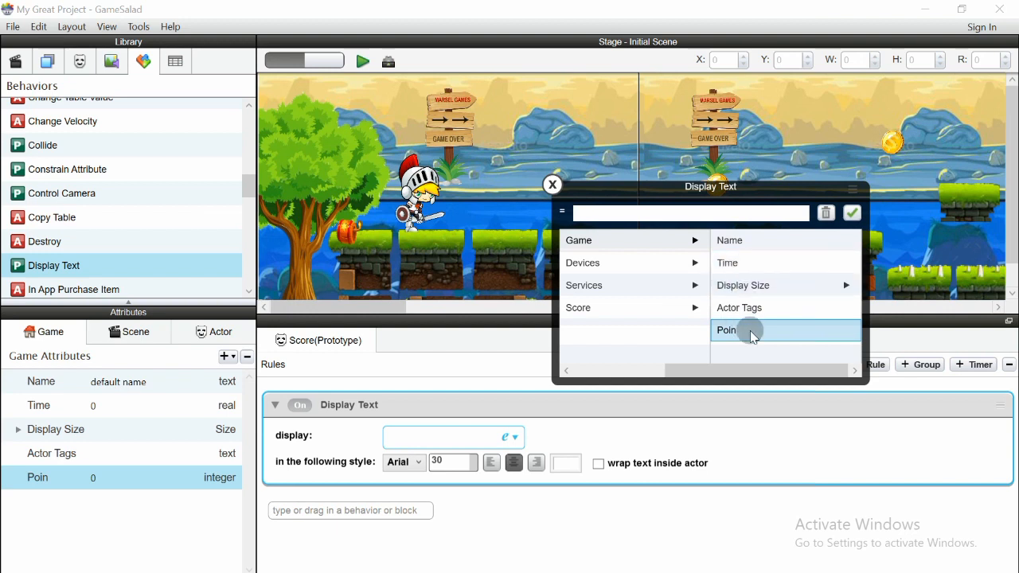
pyautogui.click(750, 330)
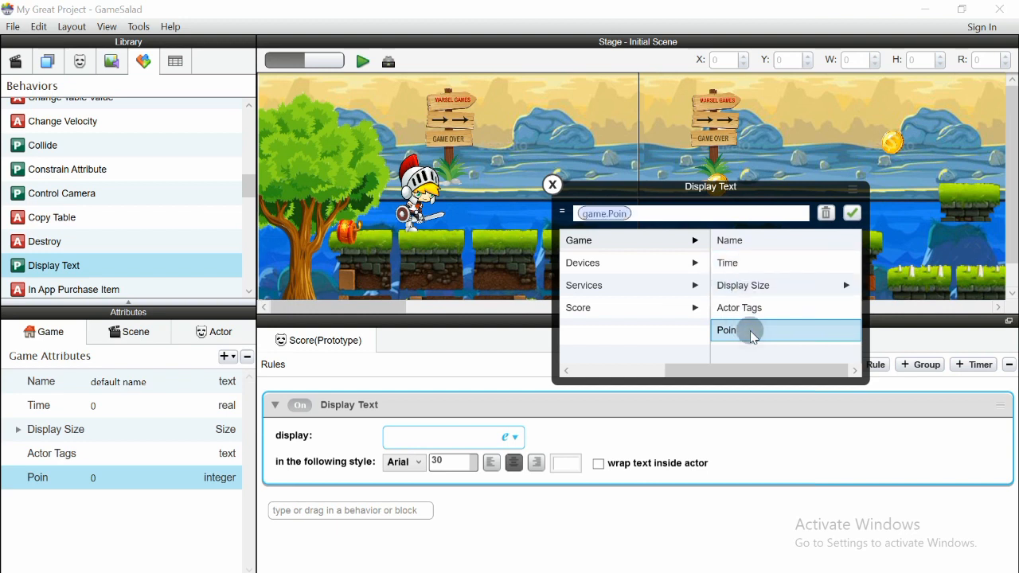
# Remove the duplicate tokens, leaving a single game.Poin in the expression
pyautogui.click(750, 331)
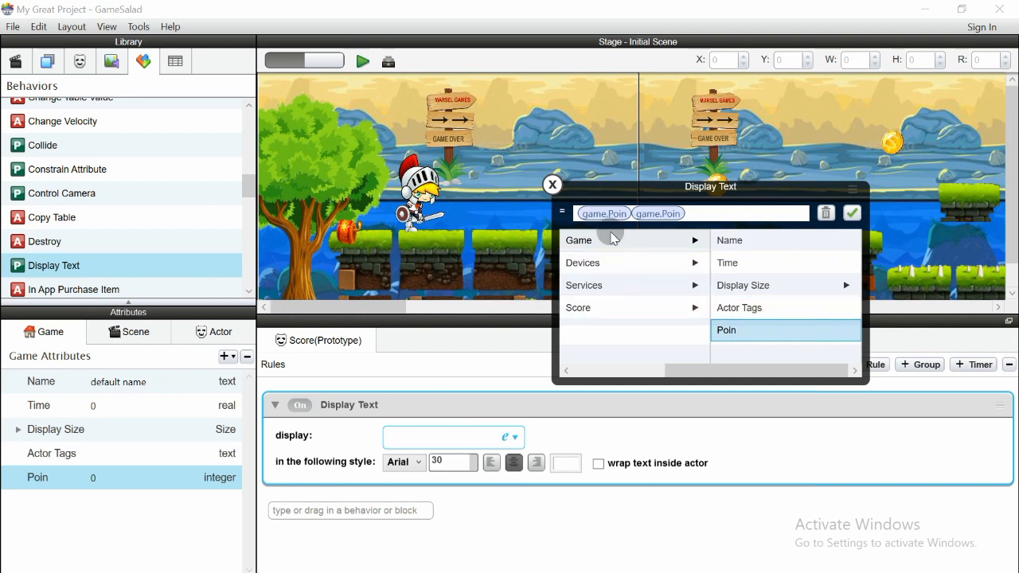
pyautogui.click(611, 214)
pyautogui.click(672, 214)
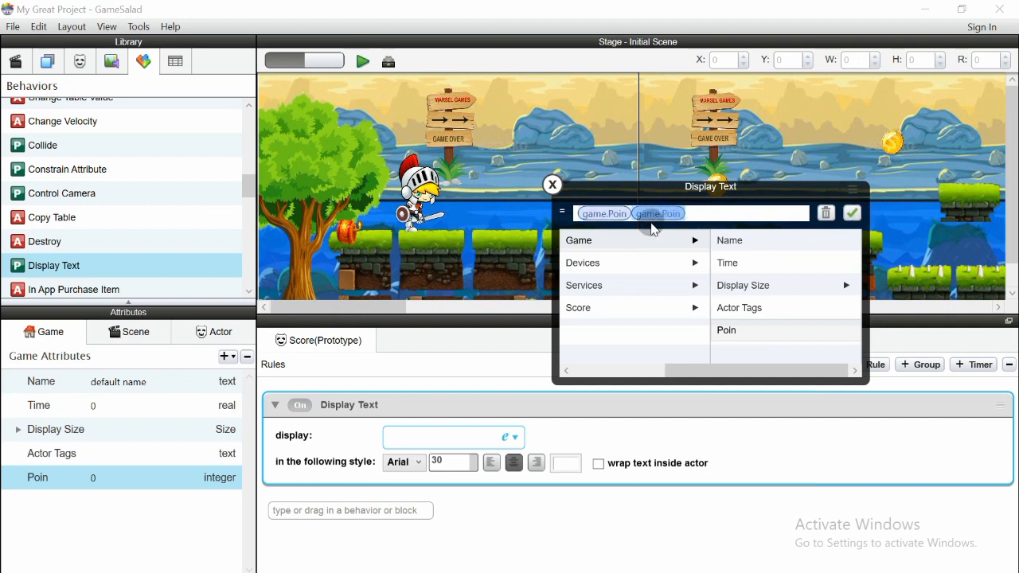
pyautogui.click(825, 215)
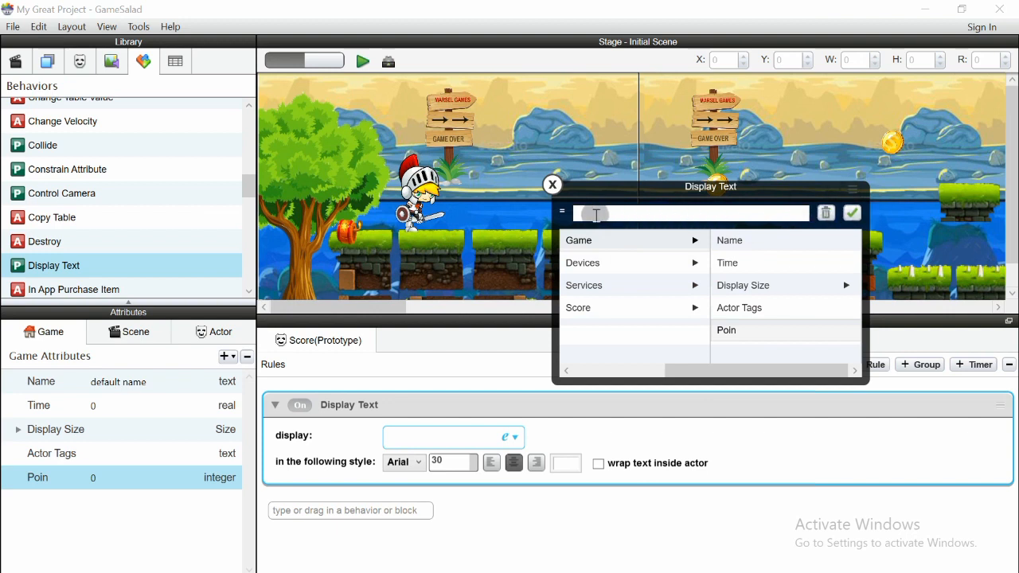
pyautogui.click(734, 329)
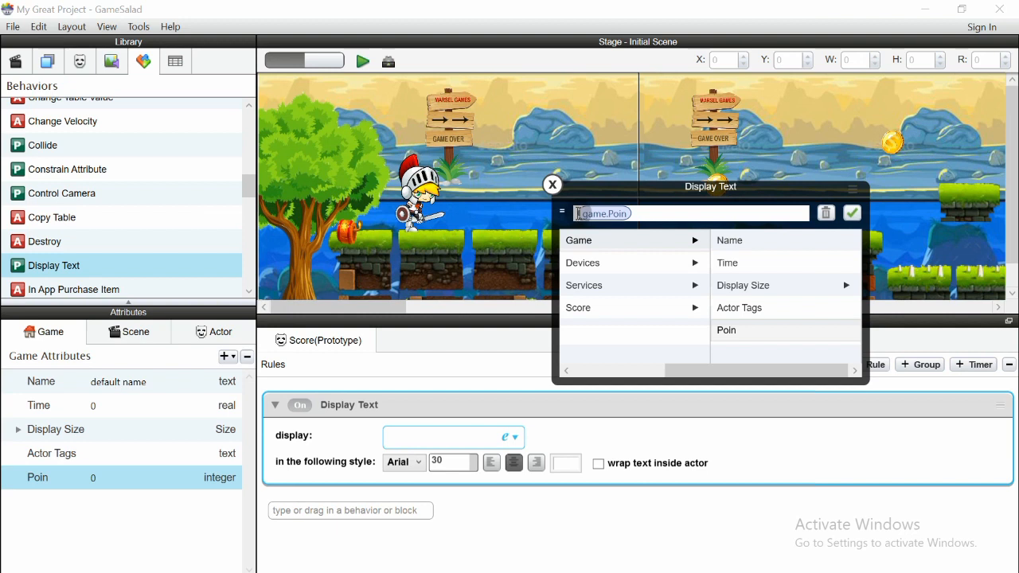
# Make the expression read "SCORE : "..game.Poin and confirm it
pyautogui.click(581, 213)
pyautogui.write('SCORE : "..')
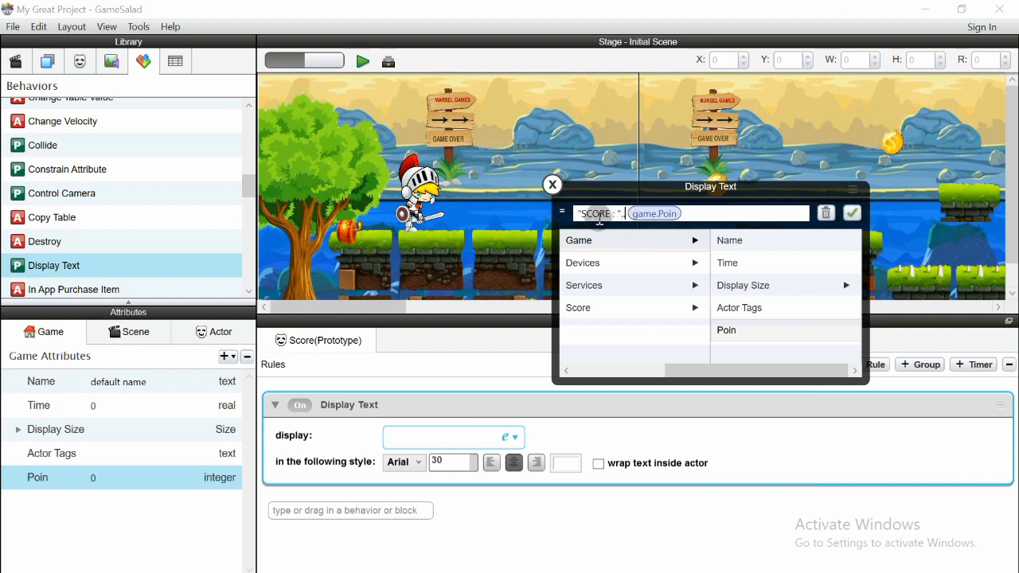
pyautogui.click(852, 216)
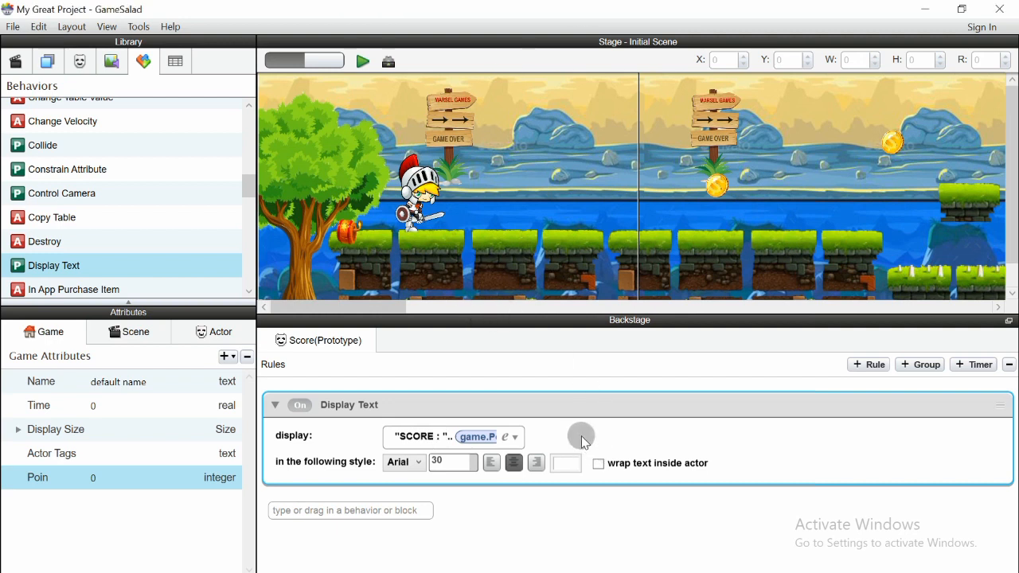
# Place a Score actor on the stage beside the signposts, sized about 107 × 104
pyautogui.click(79, 61)
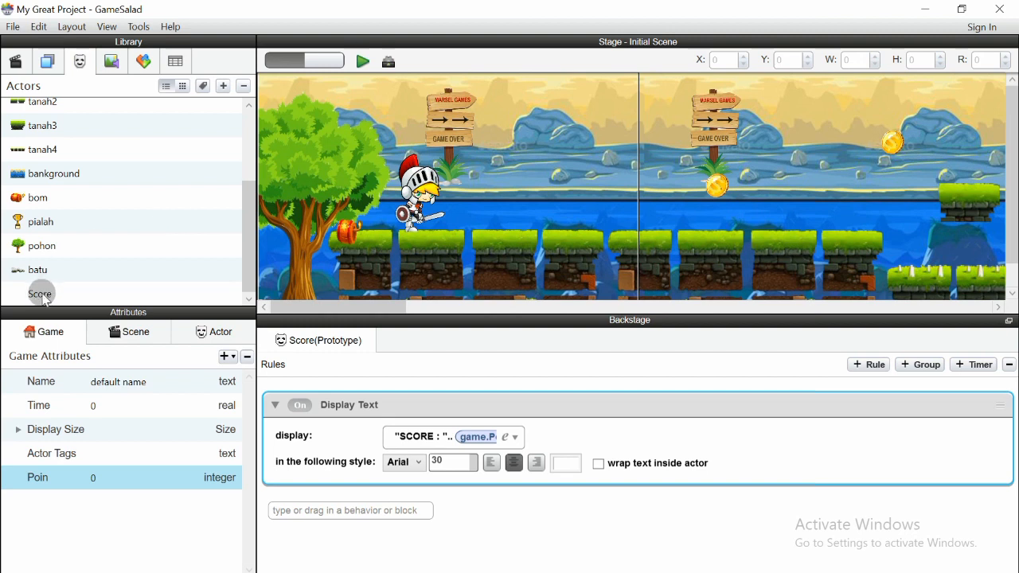
pyautogui.moveTo(40, 293); pyautogui.dragTo(499, 139)
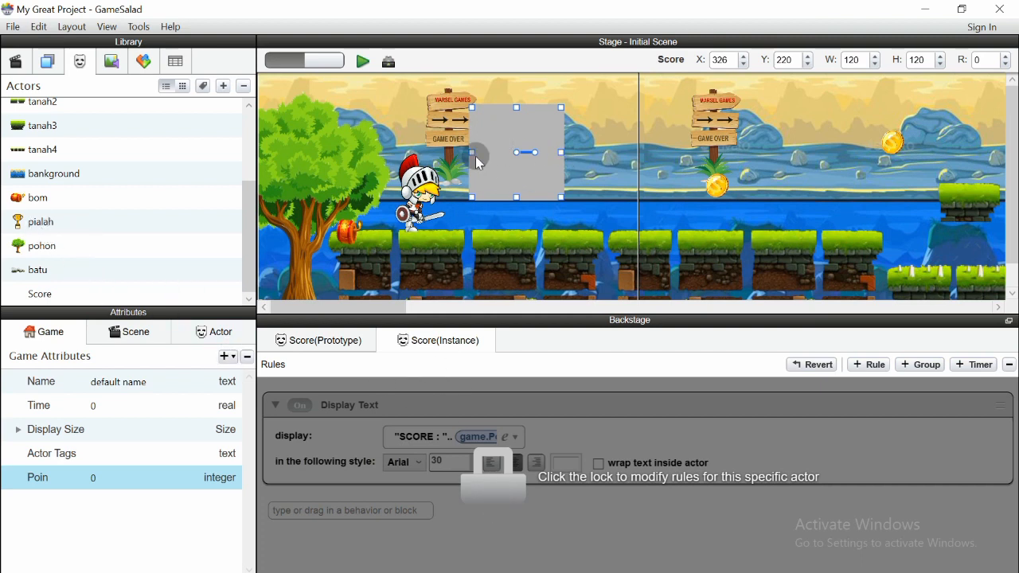
pyautogui.moveTo(514, 171); pyautogui.dragTo(518, 157)
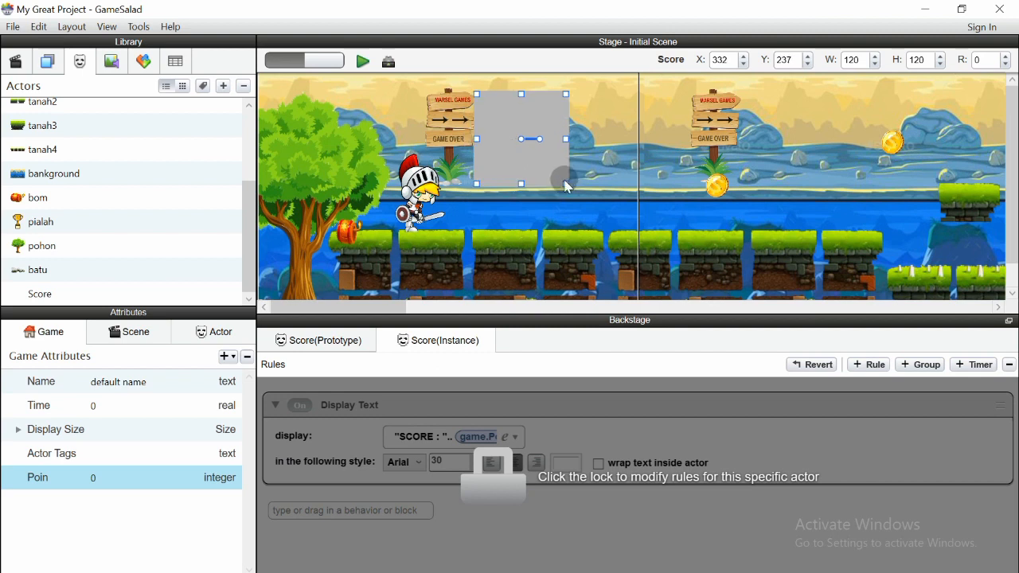
pyautogui.moveTo(566, 185); pyautogui.dragTo(533, 172)
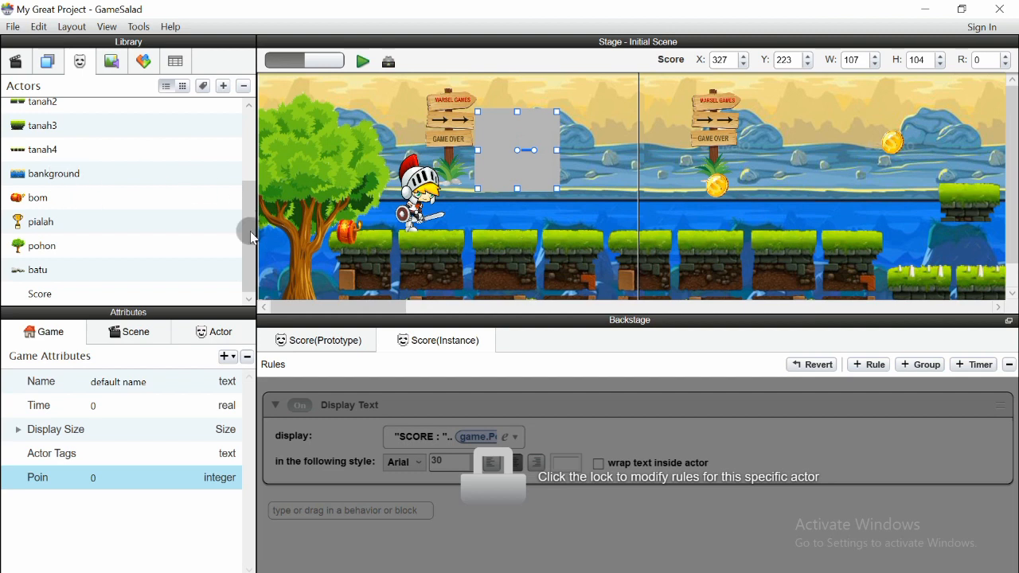
# Set the Score Display Text colour to bright green (R 1, G 255, B 0)
pyautogui.click(70, 296)
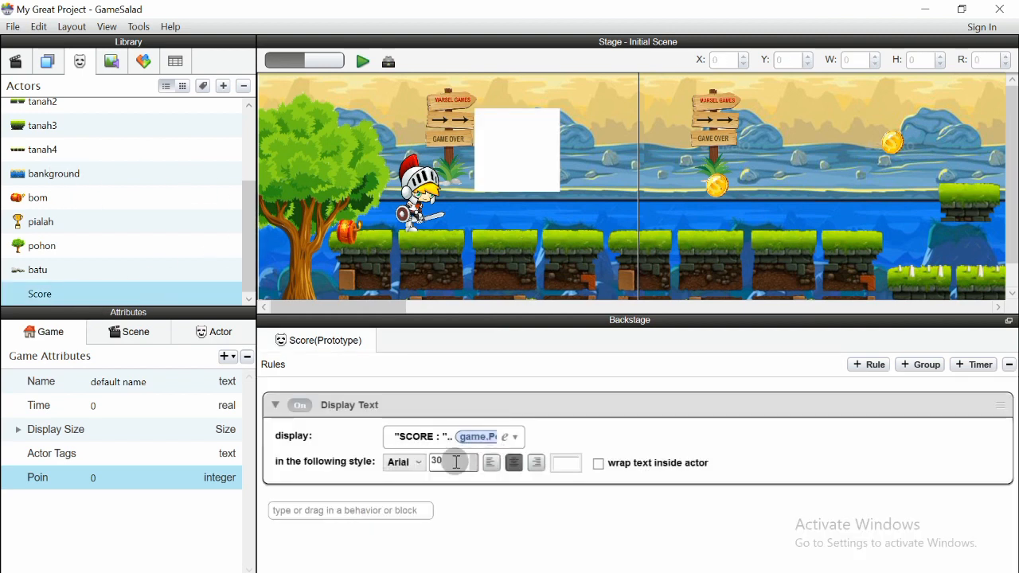
pyautogui.click(566, 467)
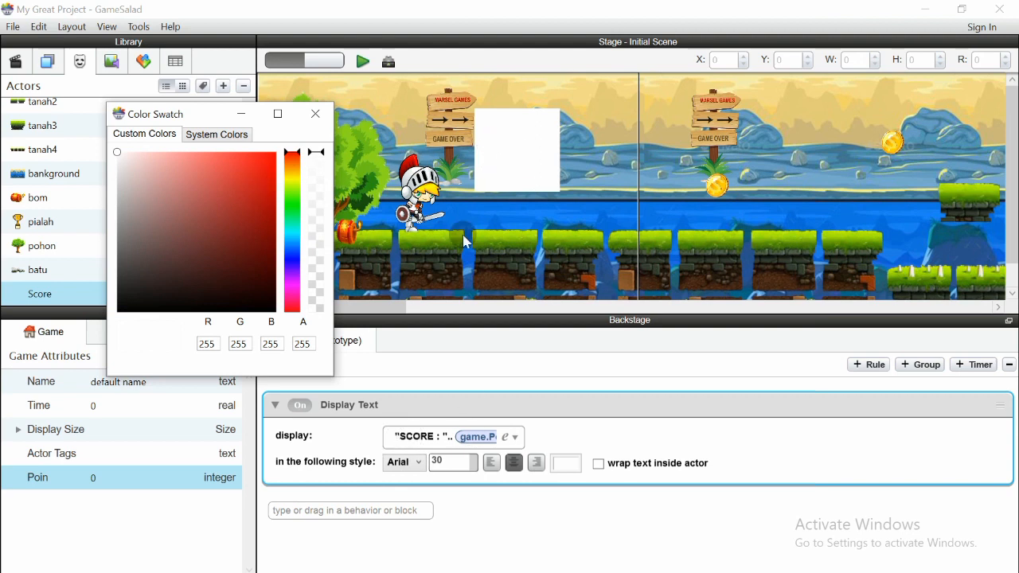
pyautogui.moveTo(161, 211); pyautogui.dragTo(100, 330)
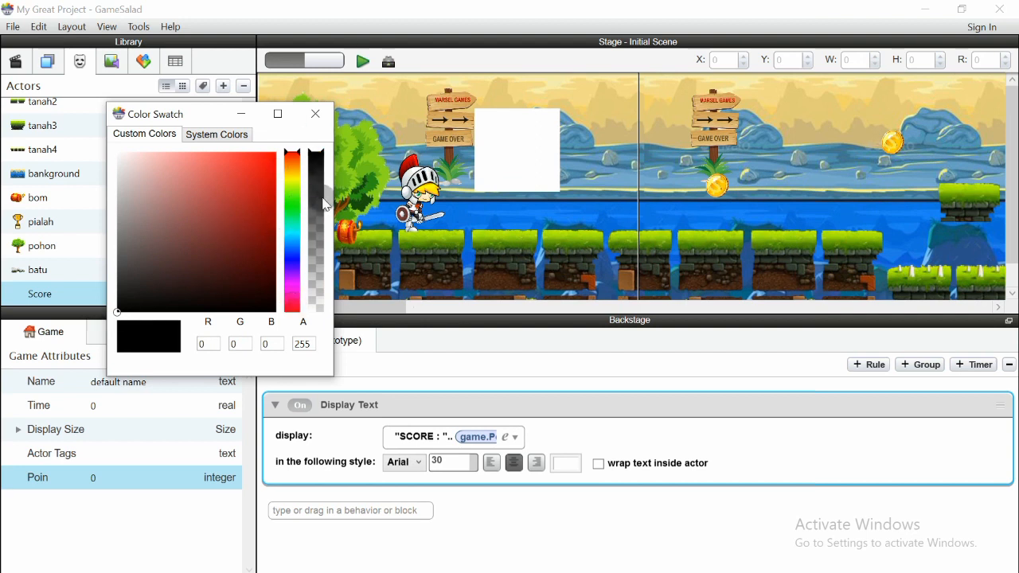
pyautogui.click(293, 278)
pyautogui.moveTo(293, 282); pyautogui.dragTo(287, 145)
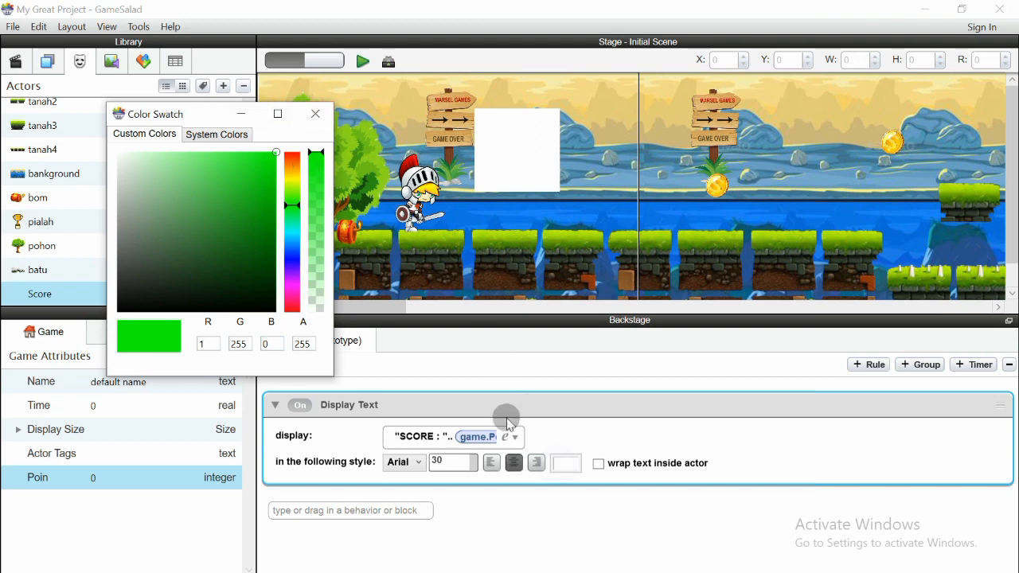
pyautogui.click(314, 117)
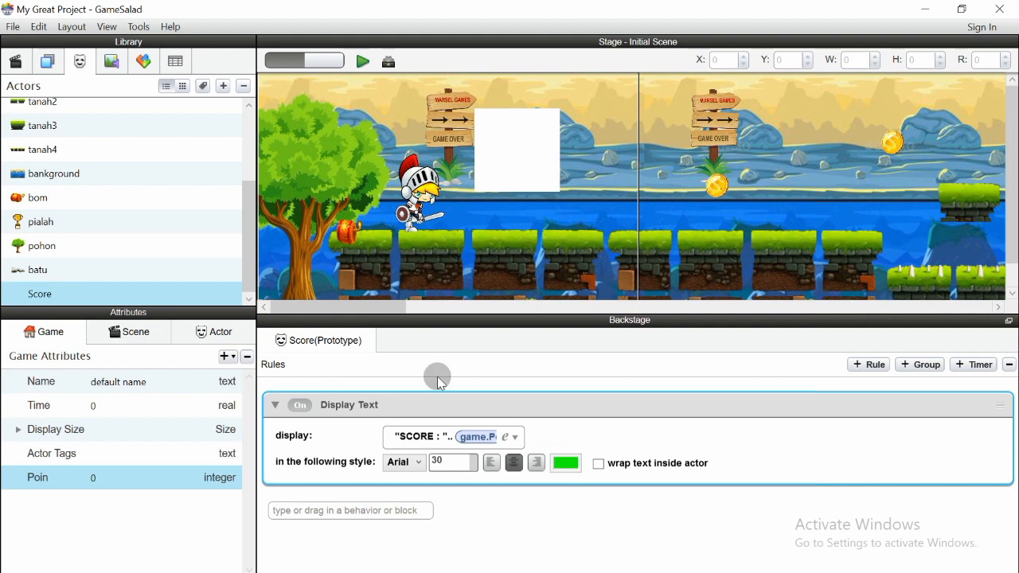
# Preview the game from the level start to check the score display
pyautogui.click(363, 62)
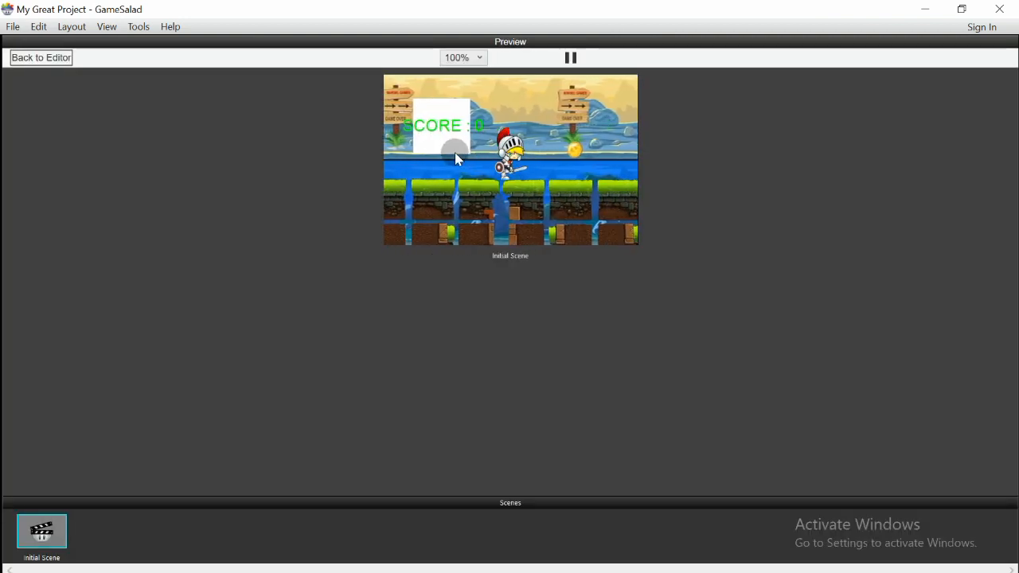
pyautogui.click(45, 545)
pyautogui.click(45, 545)
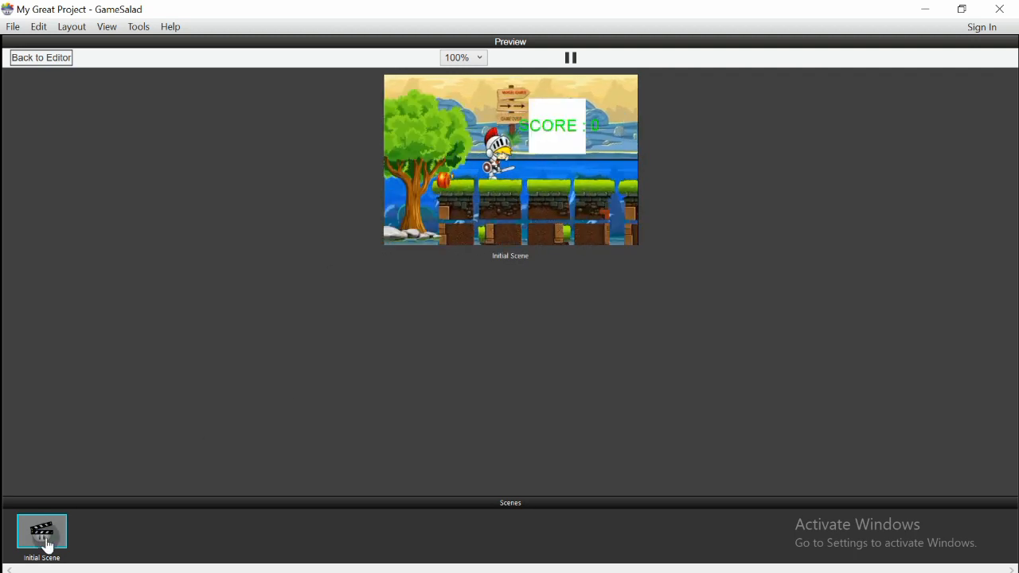
pyautogui.click(32, 59)
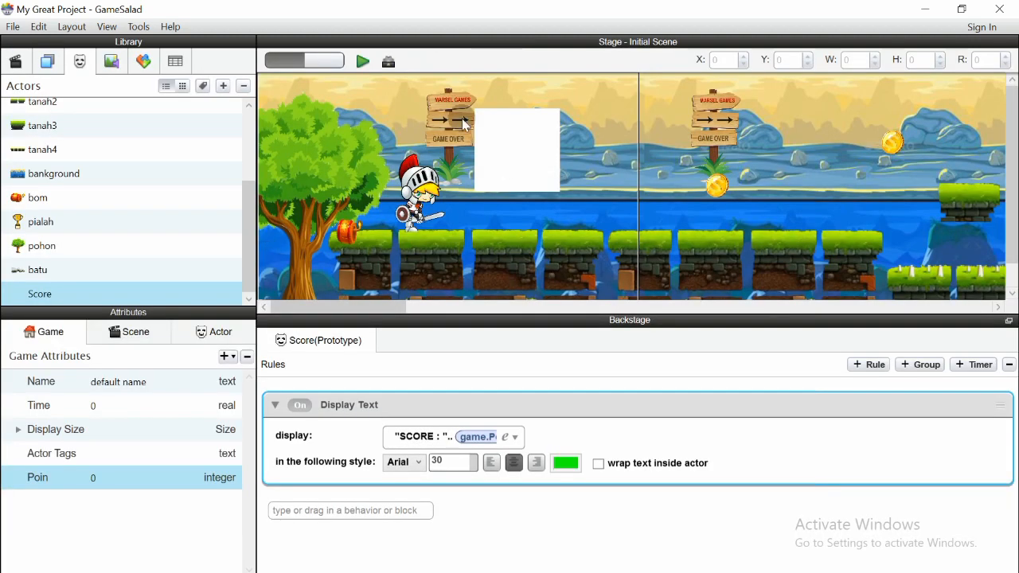
# Change the score text colour to black
pyautogui.click(565, 462)
pyautogui.moveTo(148, 220); pyautogui.dragTo(231, 256)
pyautogui.moveTo(255, 126); pyautogui.dragTo(252, 67)
pyautogui.moveTo(195, 115)
pyautogui.mouseDown()
pyautogui.moveTo(214, 106)
pyautogui.moveTo(169, 231)
pyautogui.moveTo(86, 233)
pyautogui.moveTo(16, 269)
pyautogui.mouseUp()
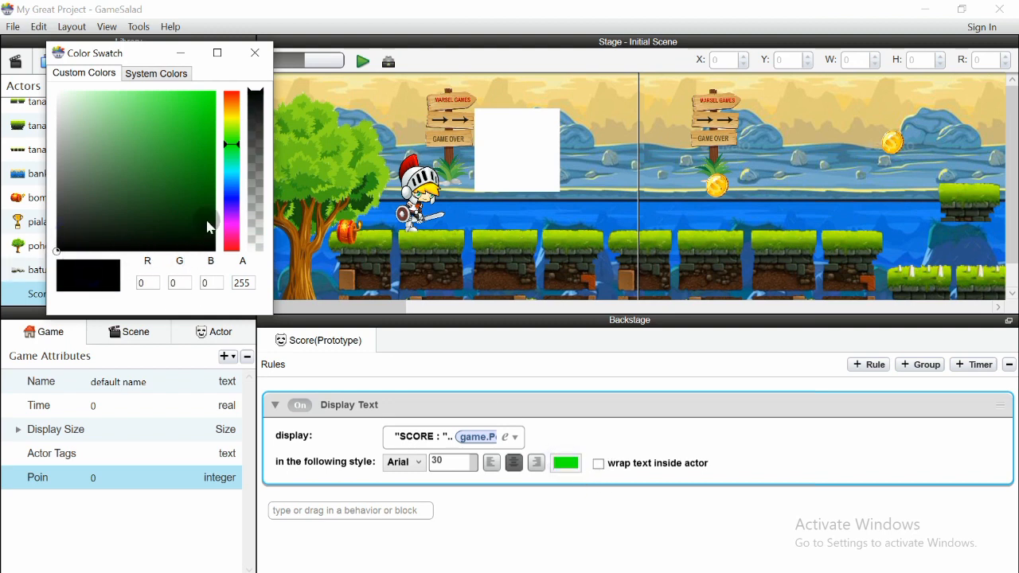
pyautogui.click(254, 52)
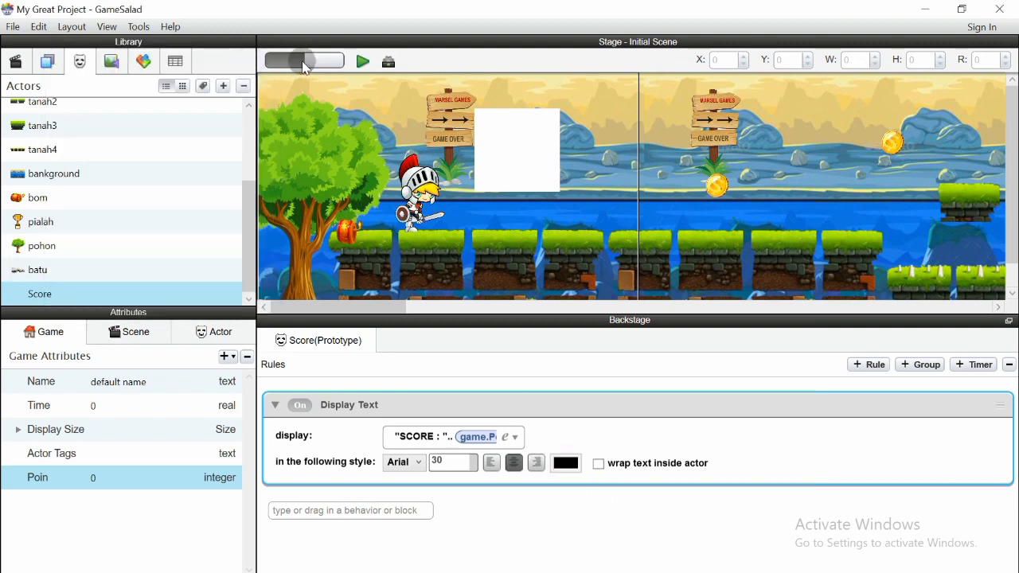
# Preview the black "SCORE : 0" text, then select the Score instance on stage
pyautogui.click(362, 61)
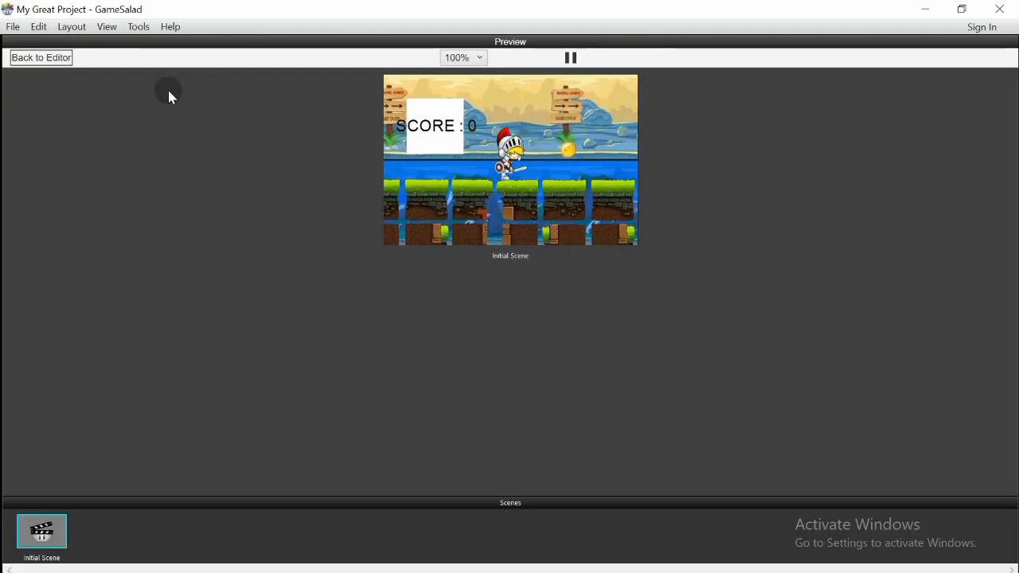
pyautogui.click(48, 58)
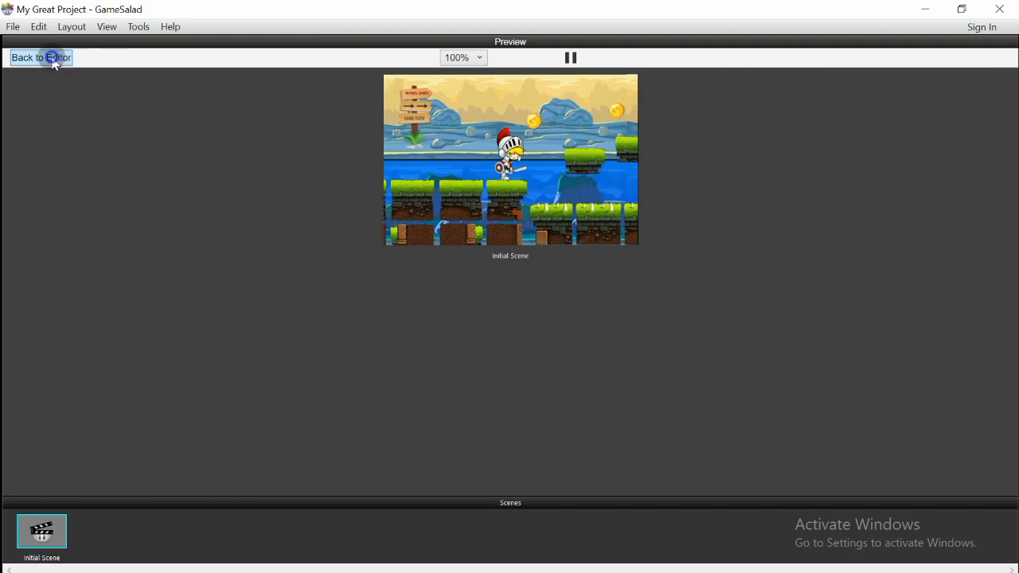
pyautogui.click(505, 160)
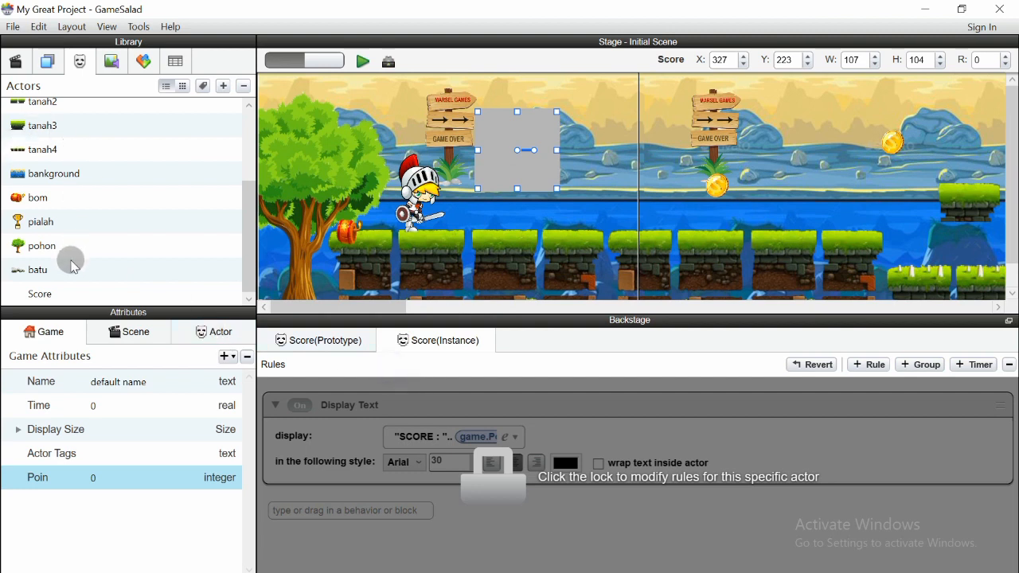
# Set the Score actor's colour Alpha to 0 to hide its white box, then preview
pyautogui.click(56, 296)
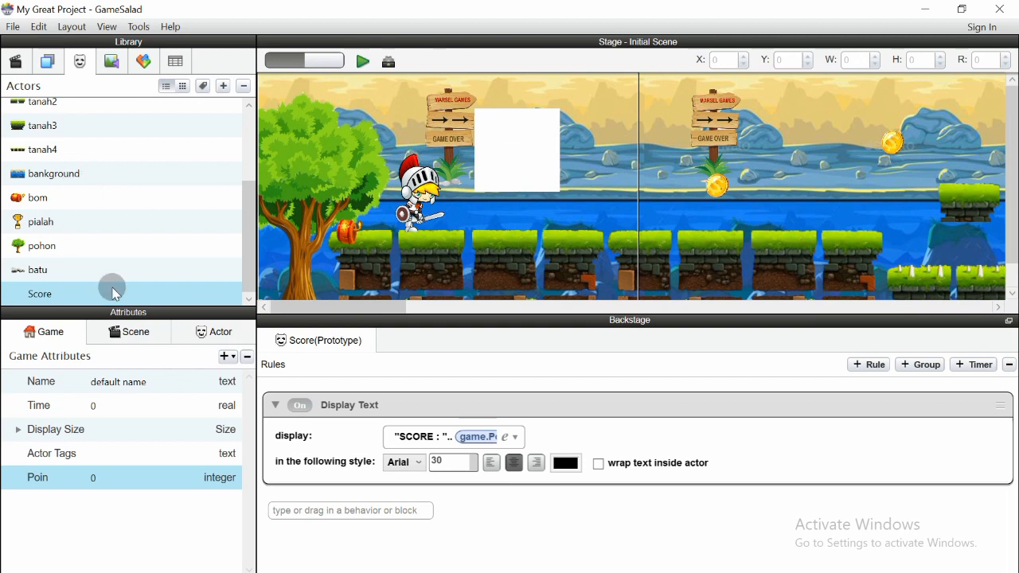
pyautogui.click(218, 331)
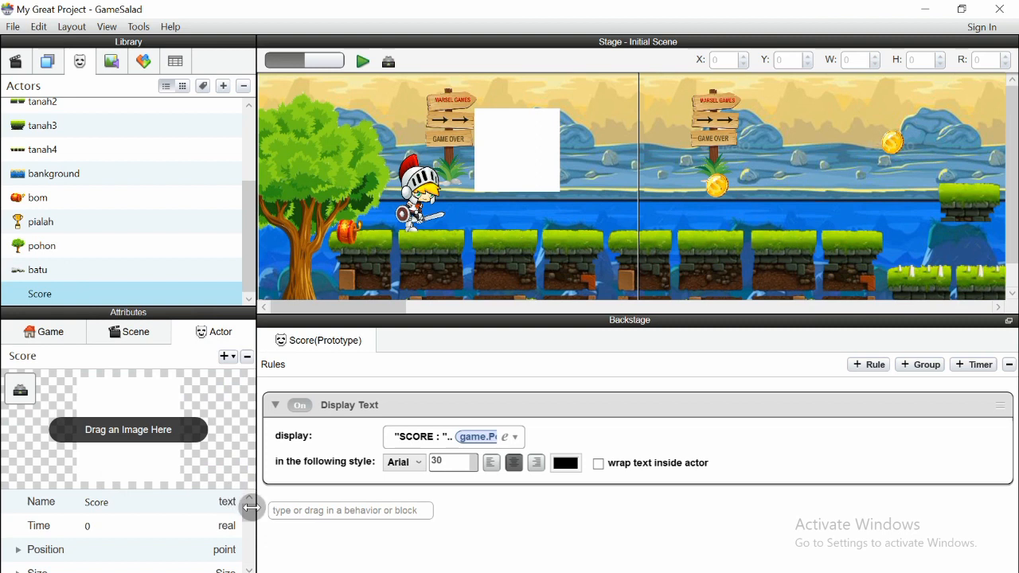
pyautogui.moveTo(251, 510); pyautogui.dragTo(238, 526)
pyautogui.click(19, 546)
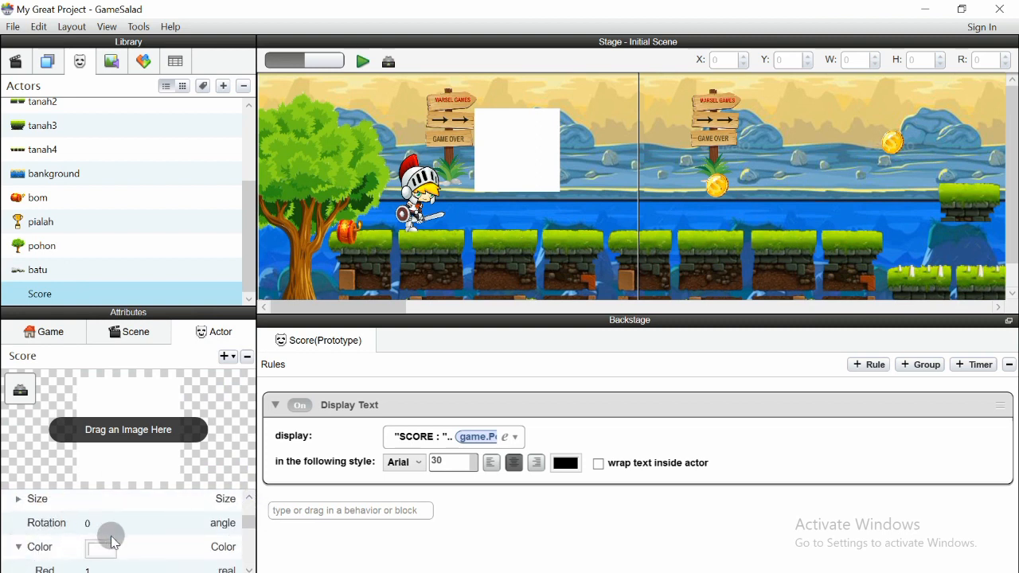
pyautogui.scroll(-2, 153, 525)
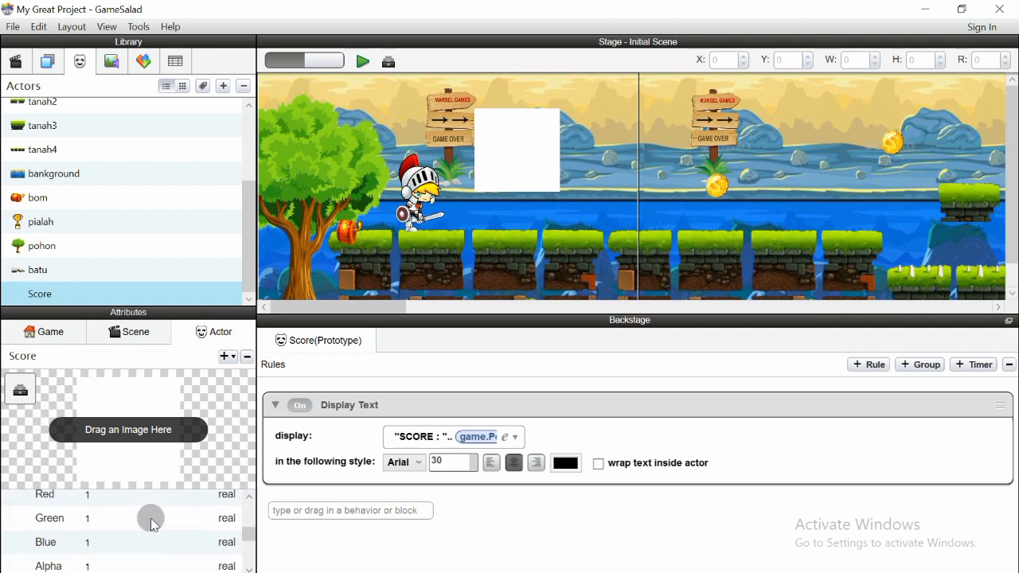
pyautogui.doubleClick(87, 567)
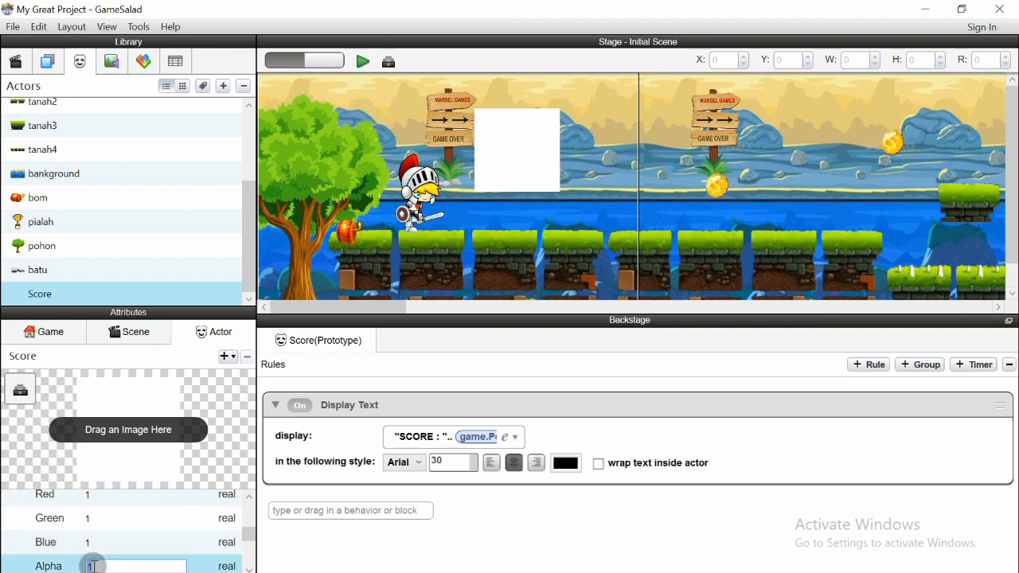
pyautogui.write('0')
pyautogui.press('Return')
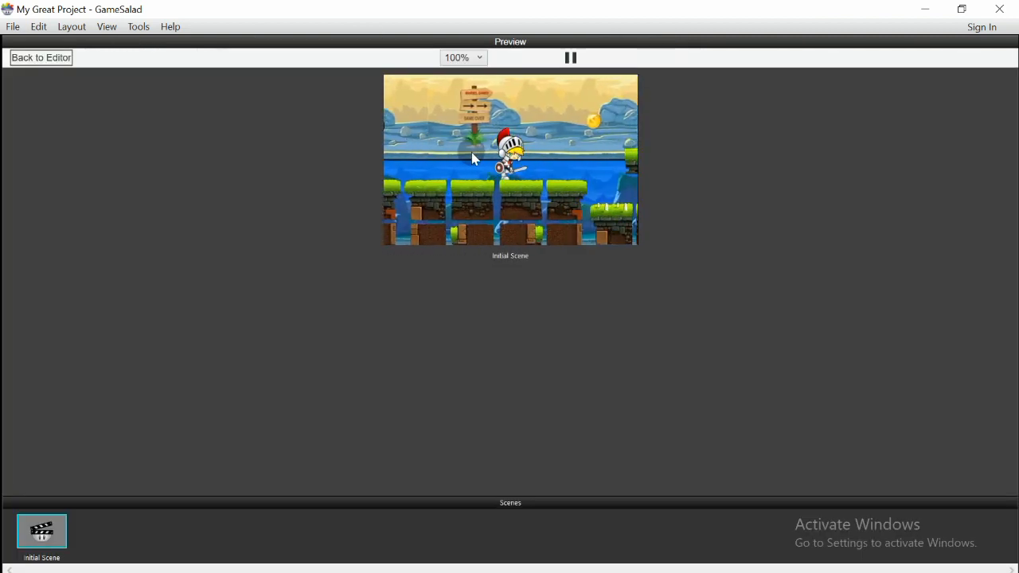
pyautogui.click(48, 59)
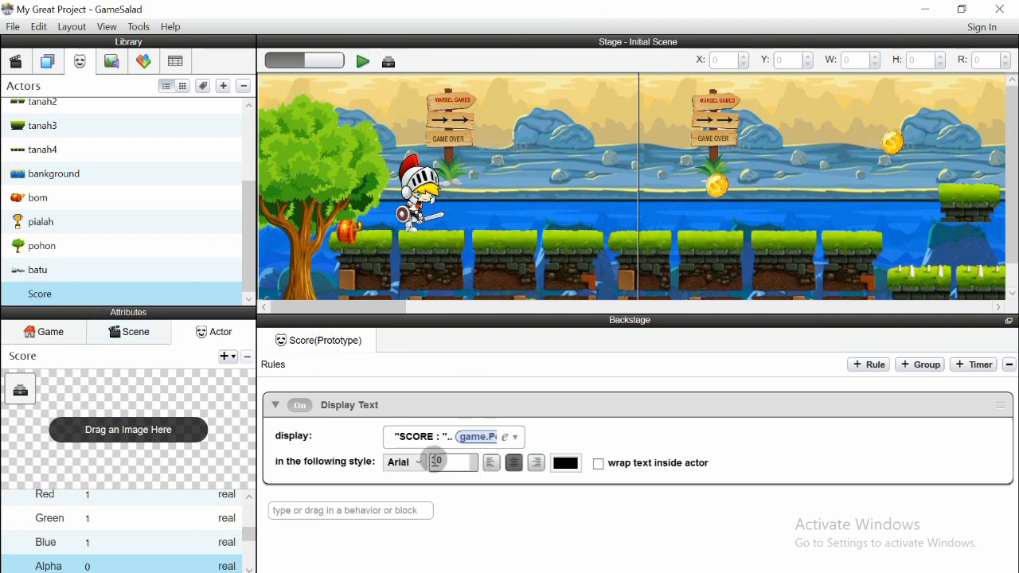
# Make the score text left-aligned Verdana at size 25 and run a preview
pyautogui.click(402, 462)
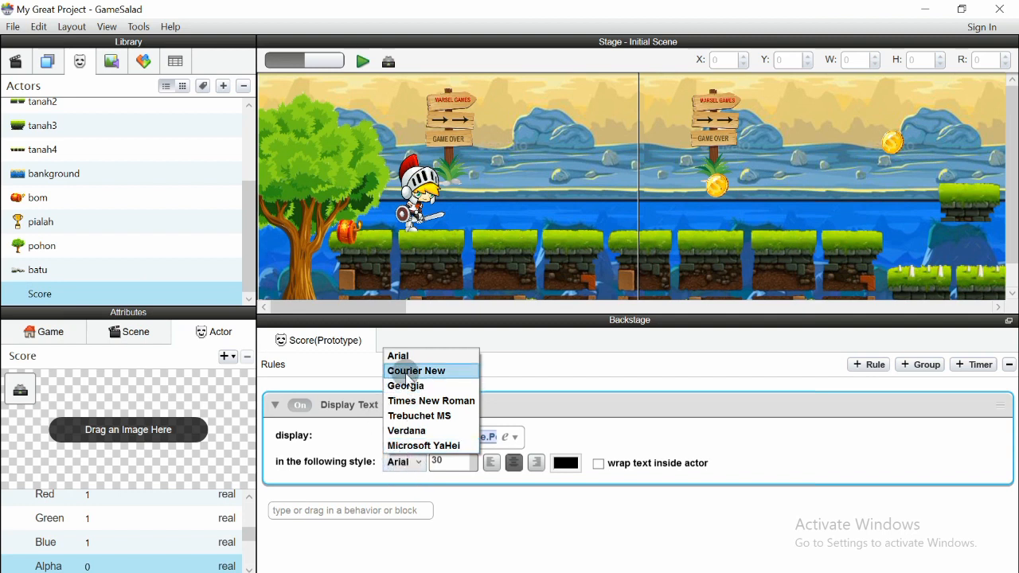
pyautogui.click(420, 436)
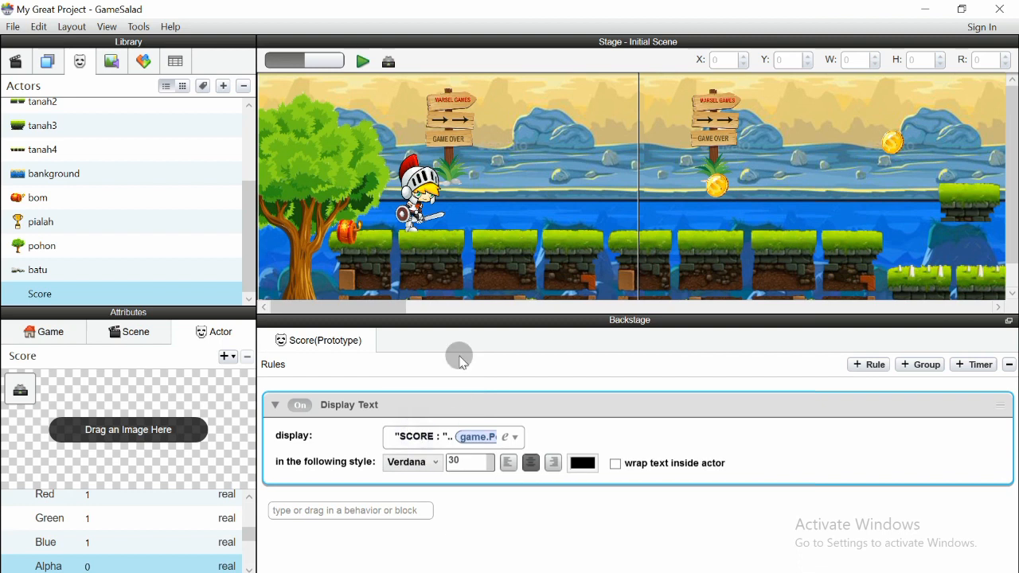
pyautogui.click(507, 463)
pyautogui.click(447, 463)
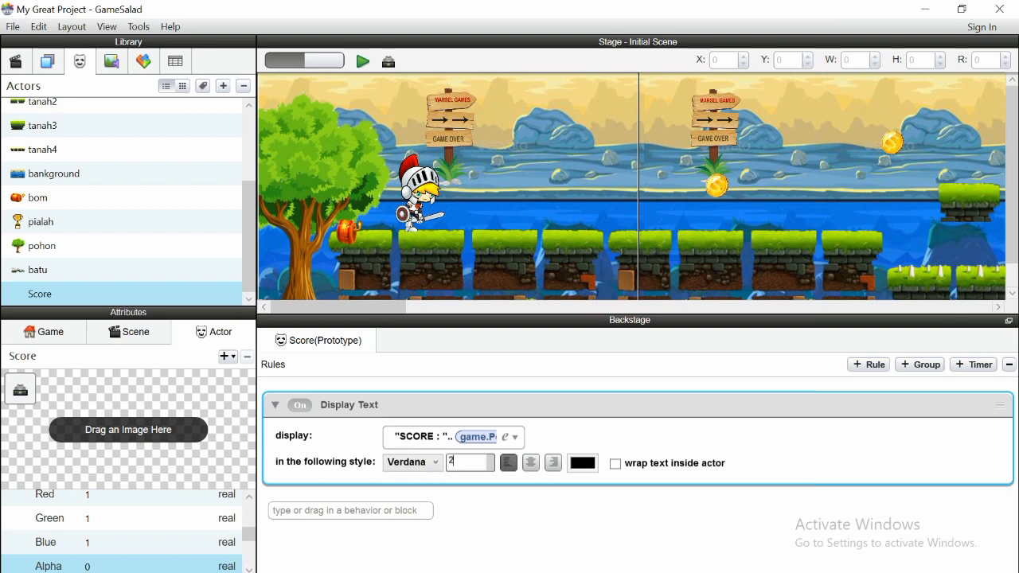
pyautogui.click(475, 501)
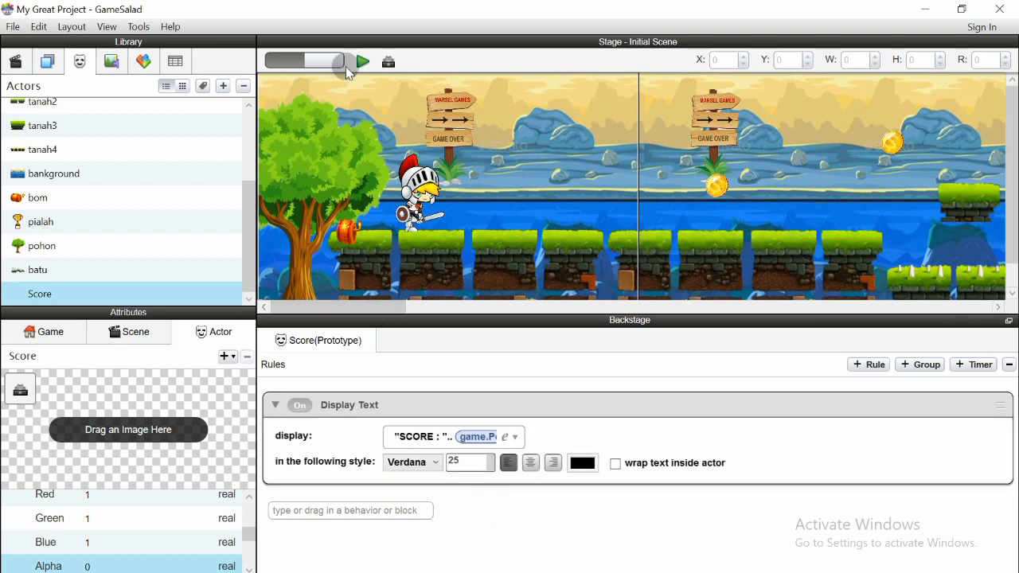
pyautogui.click(363, 63)
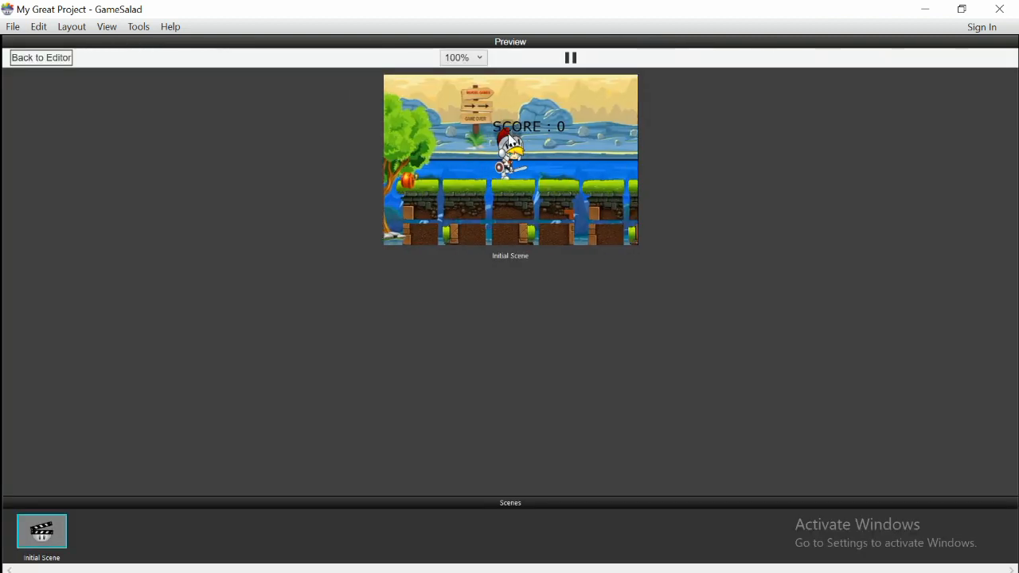
# Back in the editor, move the Score instance up toward the scene's top-left
pyautogui.click(47, 60)
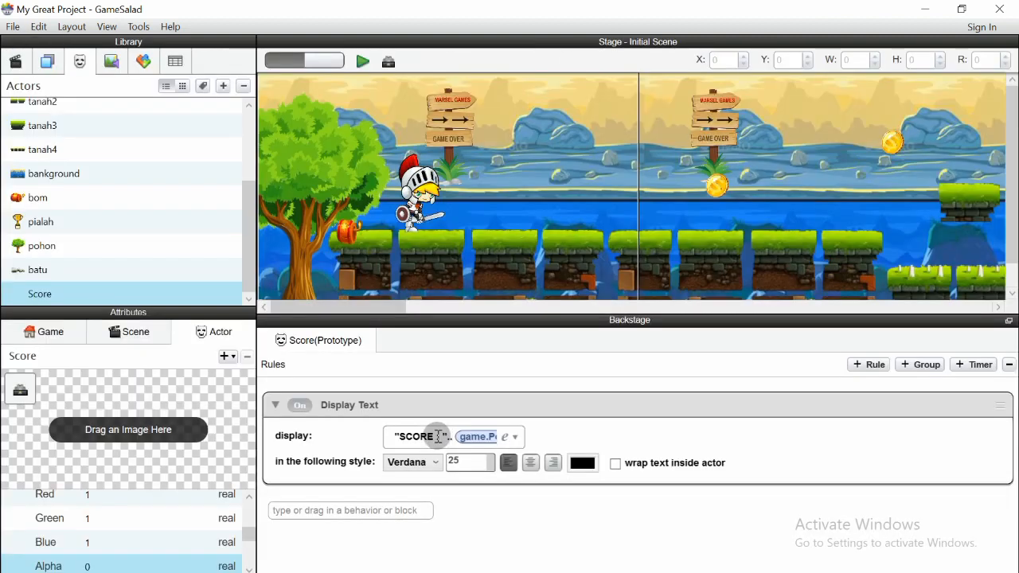
pyautogui.click(481, 176)
pyautogui.click(501, 169)
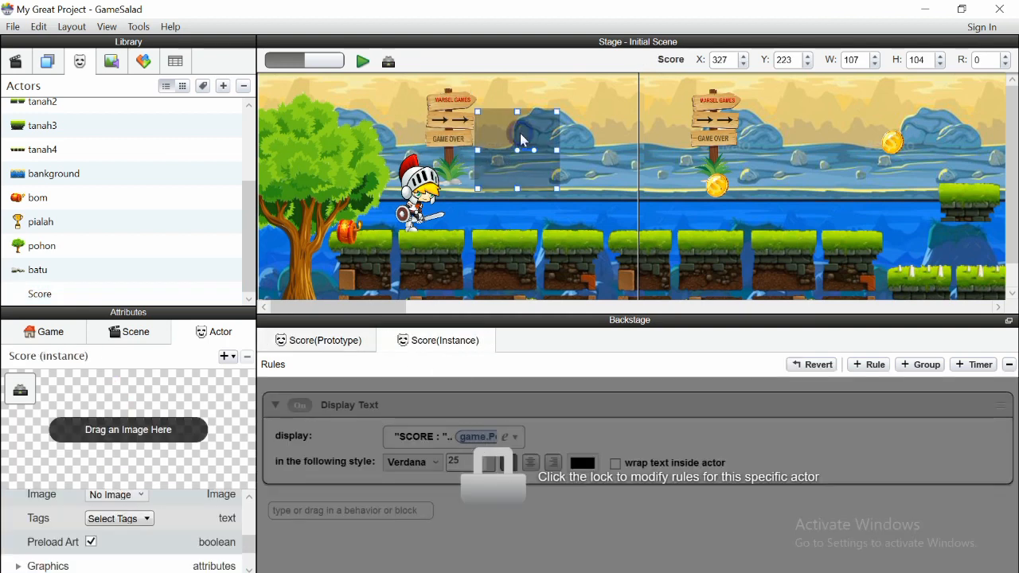
pyautogui.click(466, 182)
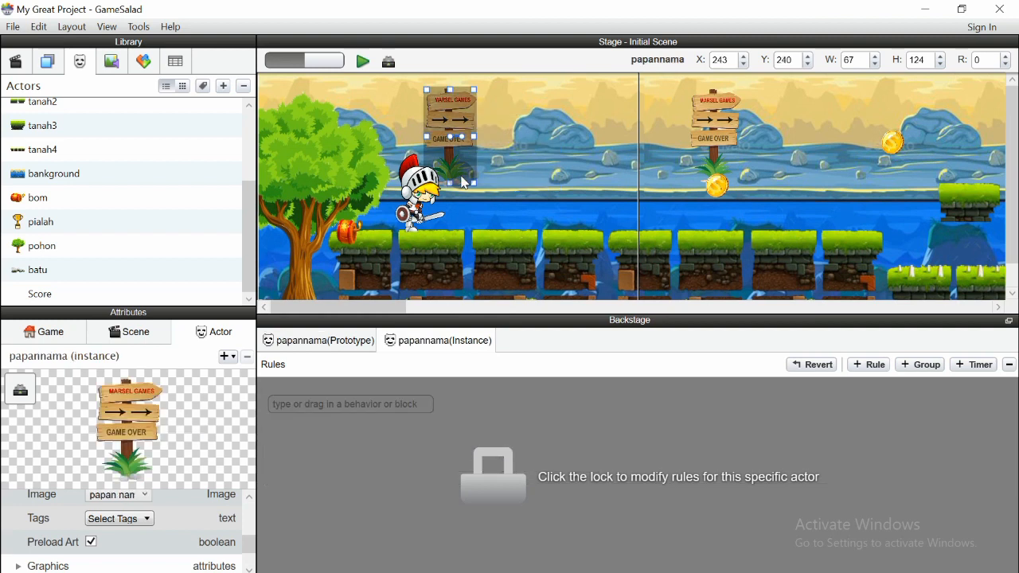
pyautogui.click(493, 151)
pyautogui.moveTo(513, 162); pyautogui.dragTo(311, 134)
# Resize the Score instance to a thin strip about 203 by 31 and preview it
pyautogui.moveTo(363, 115); pyautogui.dragTo(439, 120)
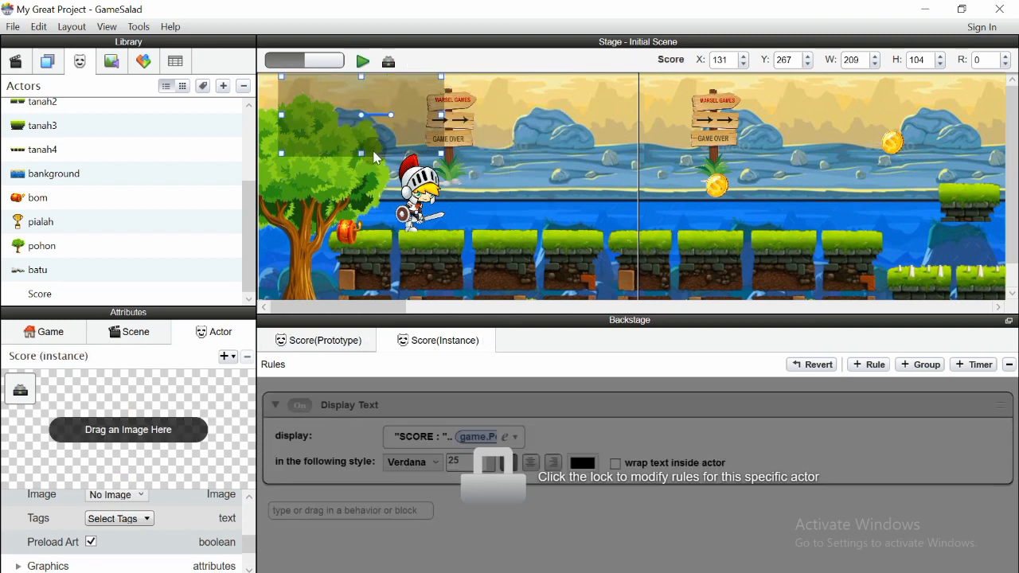
pyautogui.moveTo(358, 149)
pyautogui.mouseDown()
pyautogui.moveTo(358, 111)
pyautogui.moveTo(366, 163)
pyautogui.mouseUp()
pyautogui.moveTo(366, 90); pyautogui.dragTo(393, 86)
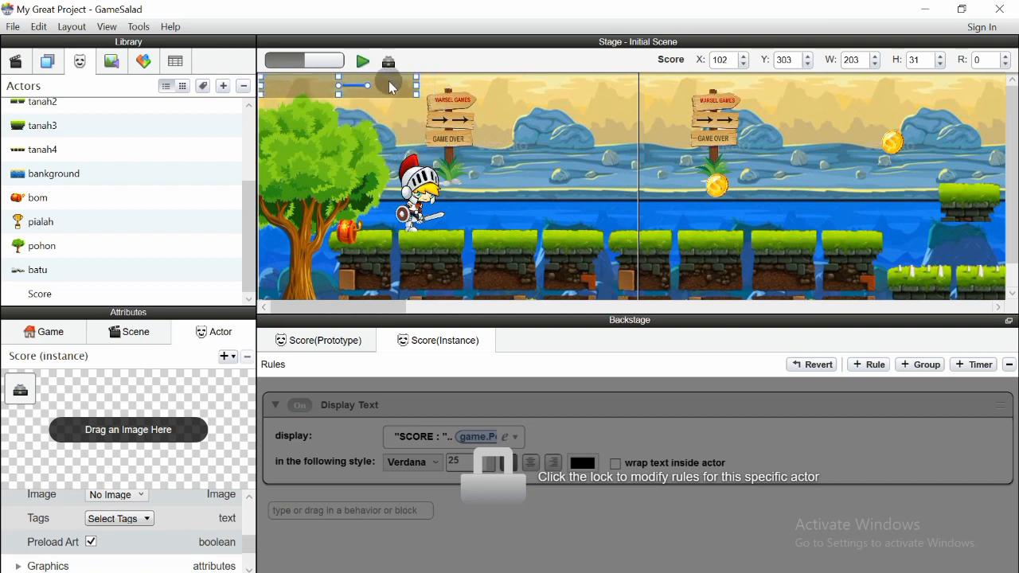
pyautogui.moveTo(337, 84); pyautogui.dragTo(383, 90)
pyautogui.click(362, 62)
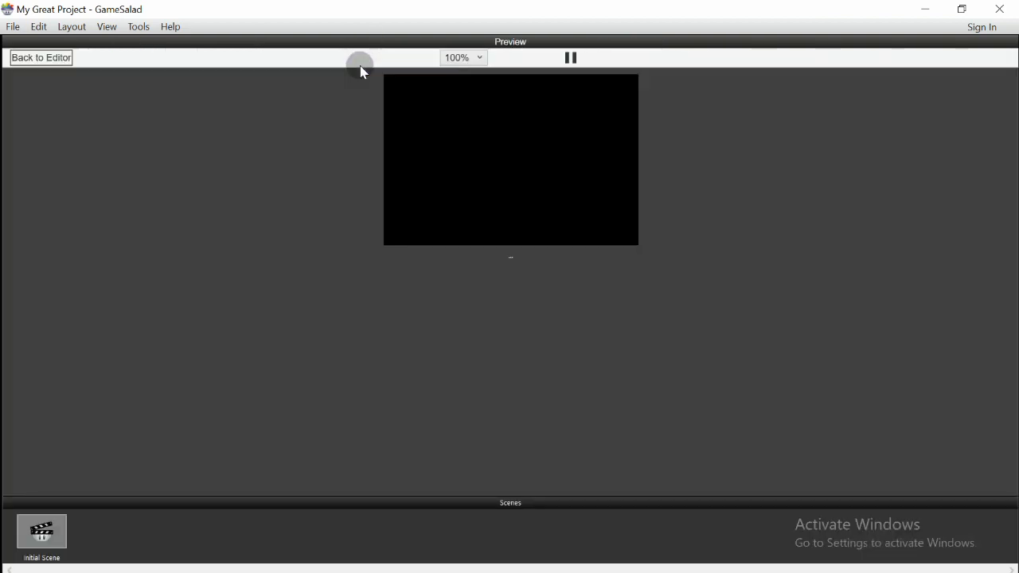
pyautogui.click(43, 60)
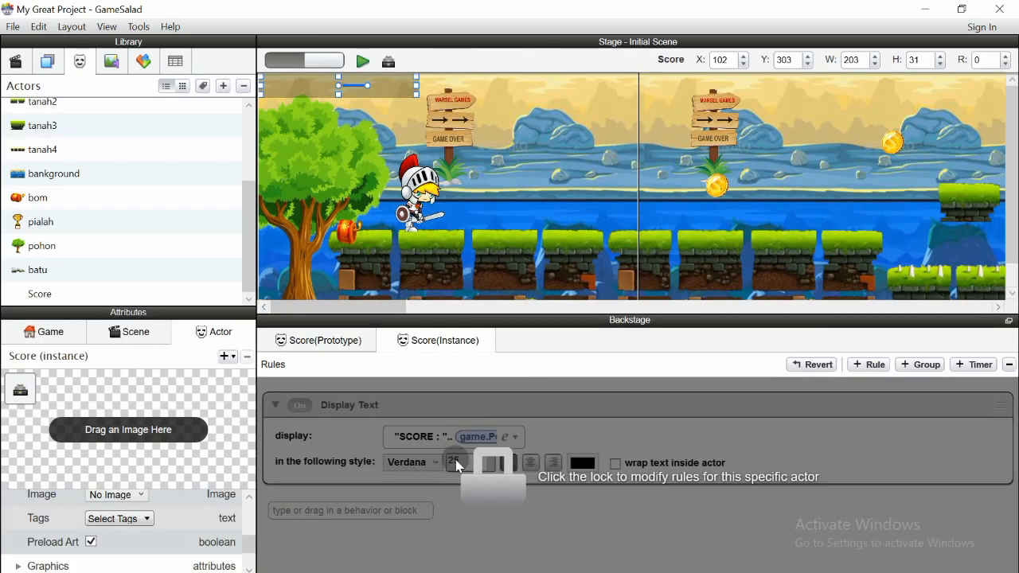
# Reduce the score text size to 20, keeping Verdana, and preview it
pyautogui.click(41, 291)
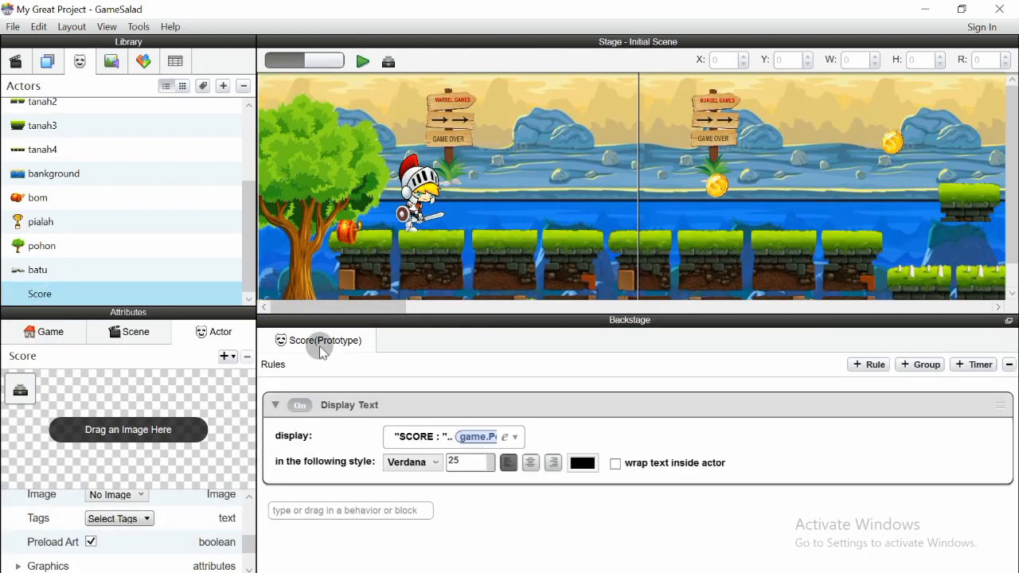
pyautogui.click(450, 462)
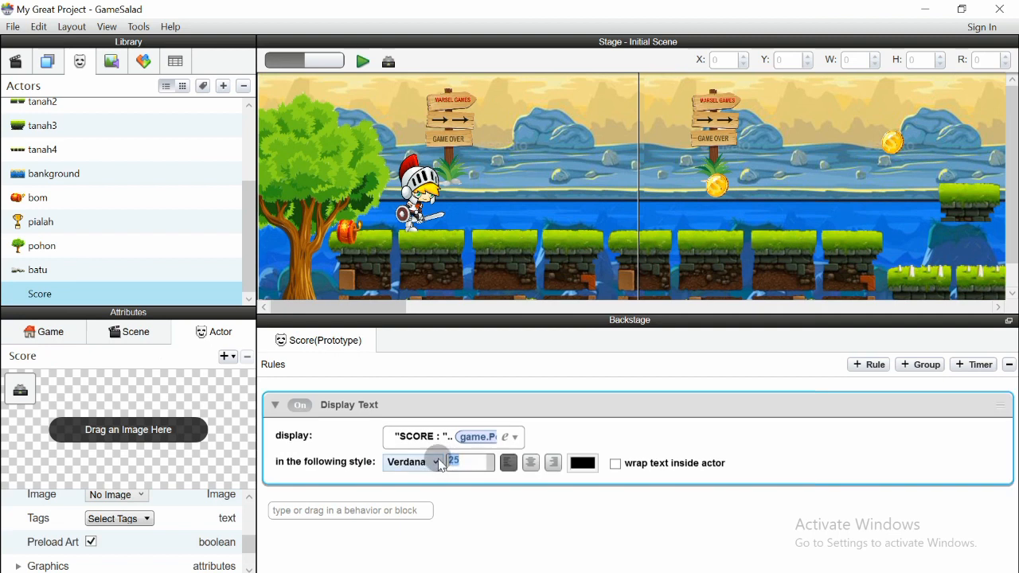
pyautogui.write('20')
pyautogui.click(428, 467)
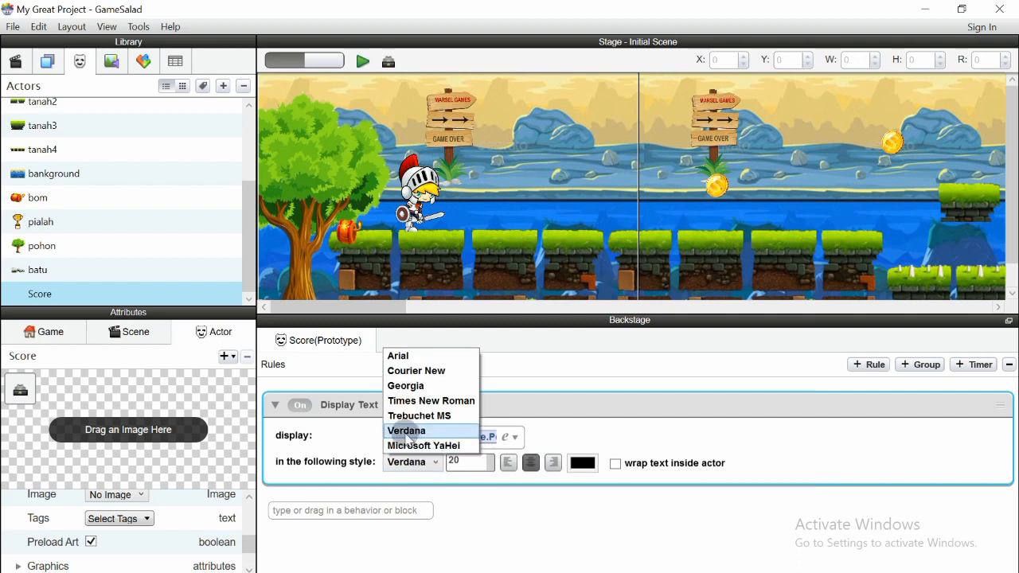
pyautogui.click(408, 430)
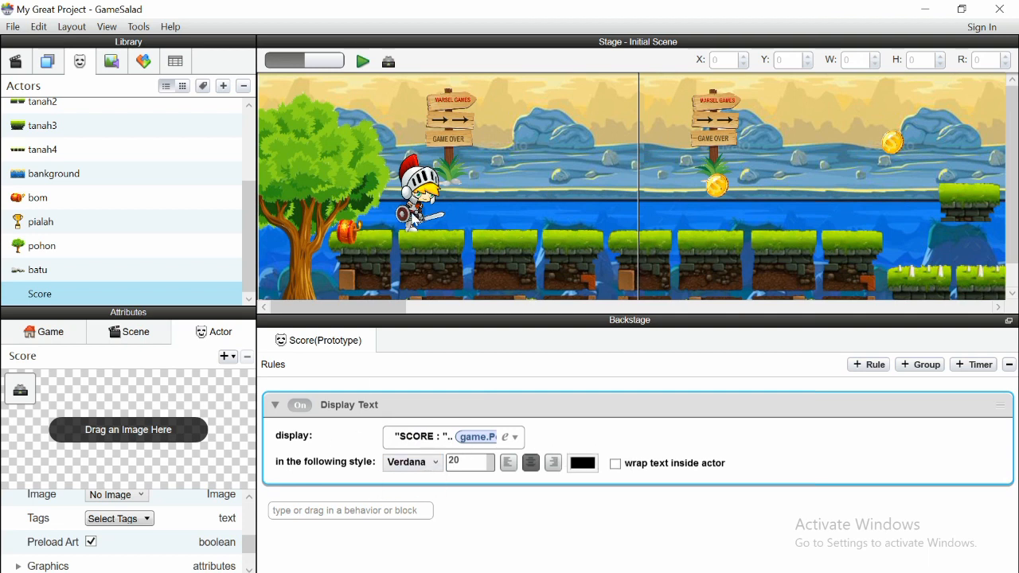
pyautogui.click(364, 62)
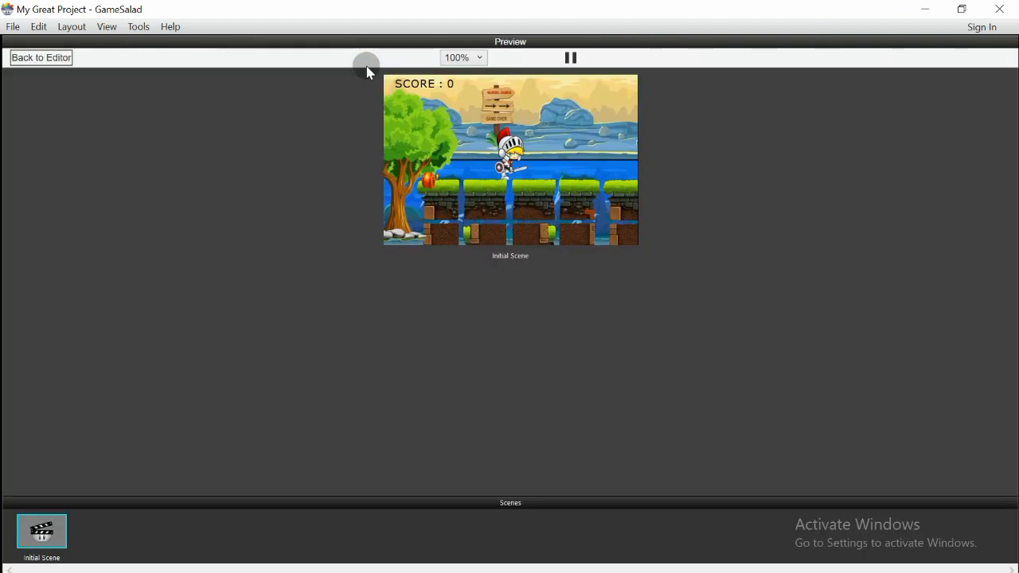
pyautogui.click(57, 57)
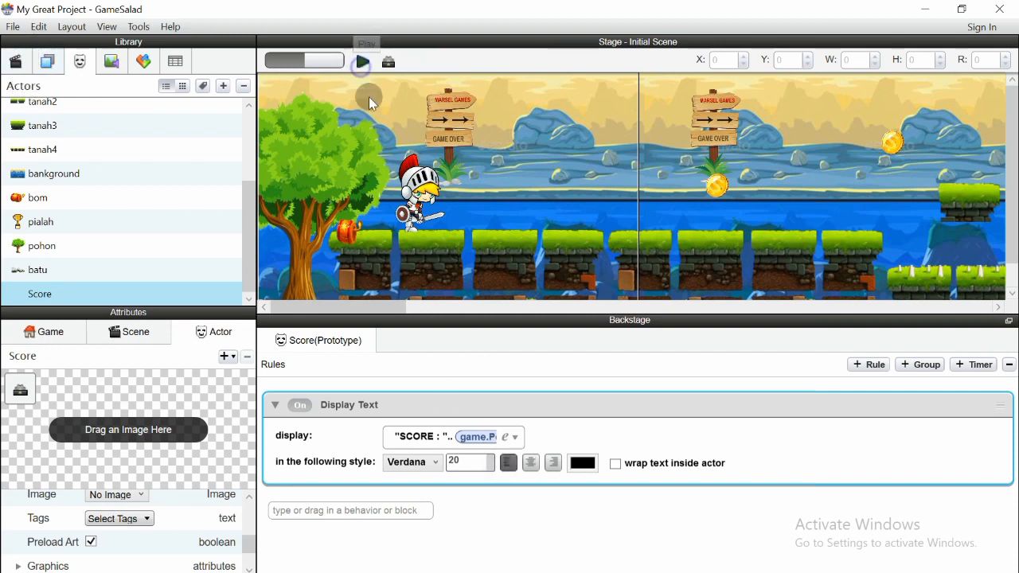
# Run the game preview again, pausing and restarting it from the scene start
pyautogui.click(362, 62)
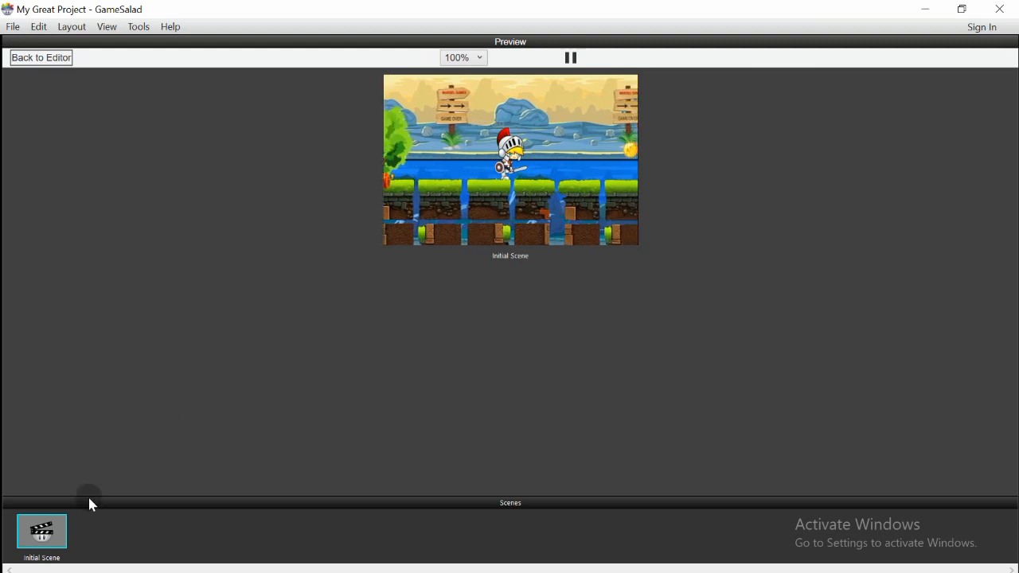
pyautogui.click(574, 59)
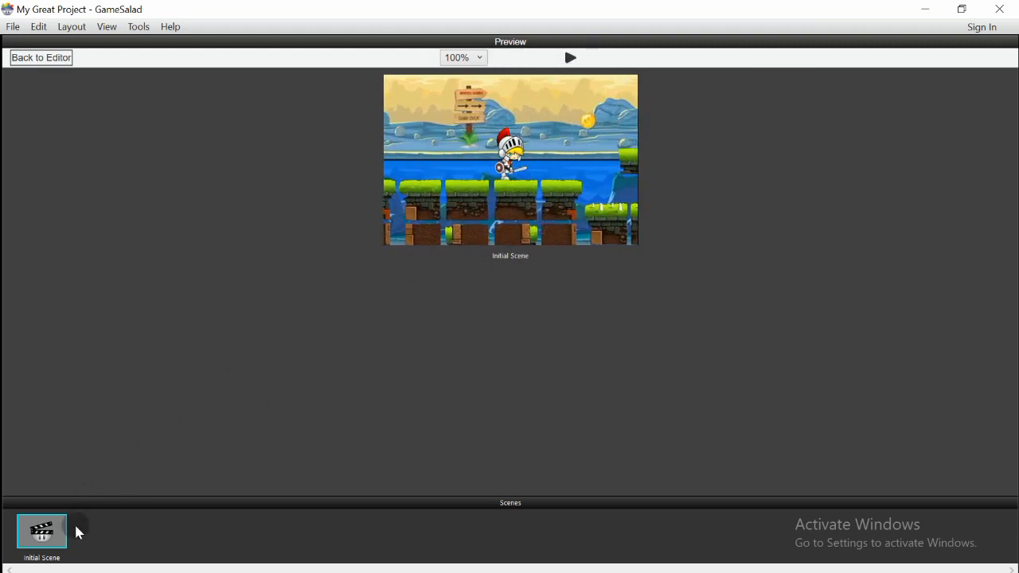
pyautogui.click(60, 532)
pyautogui.click(570, 58)
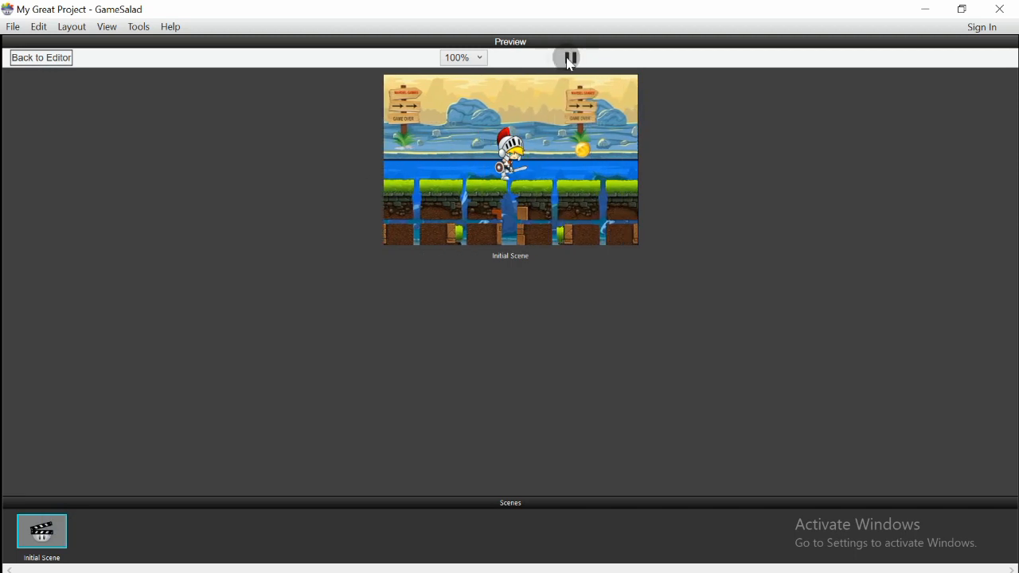
pyautogui.click(32, 547)
pyautogui.click(32, 546)
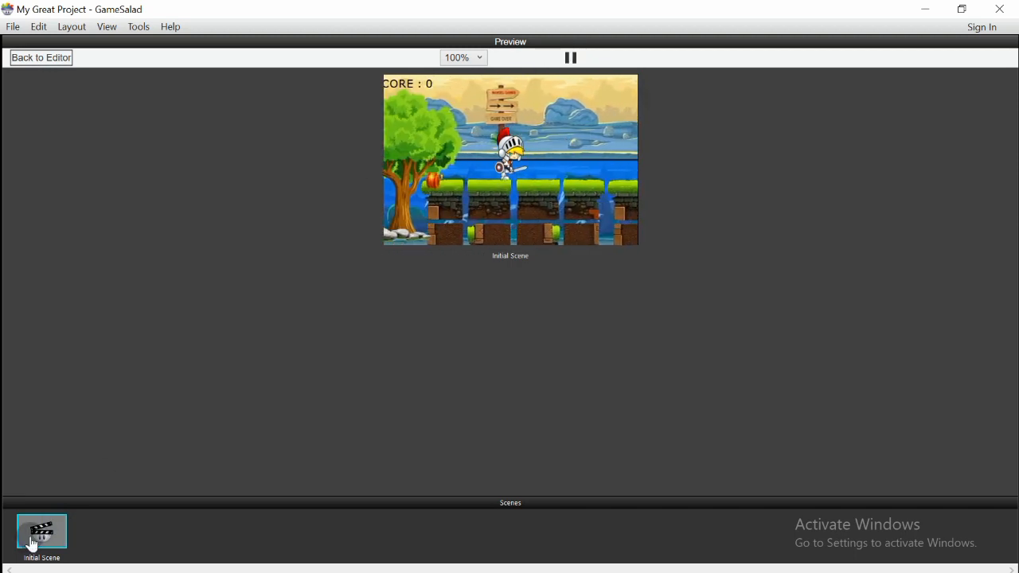
pyautogui.click(41, 60)
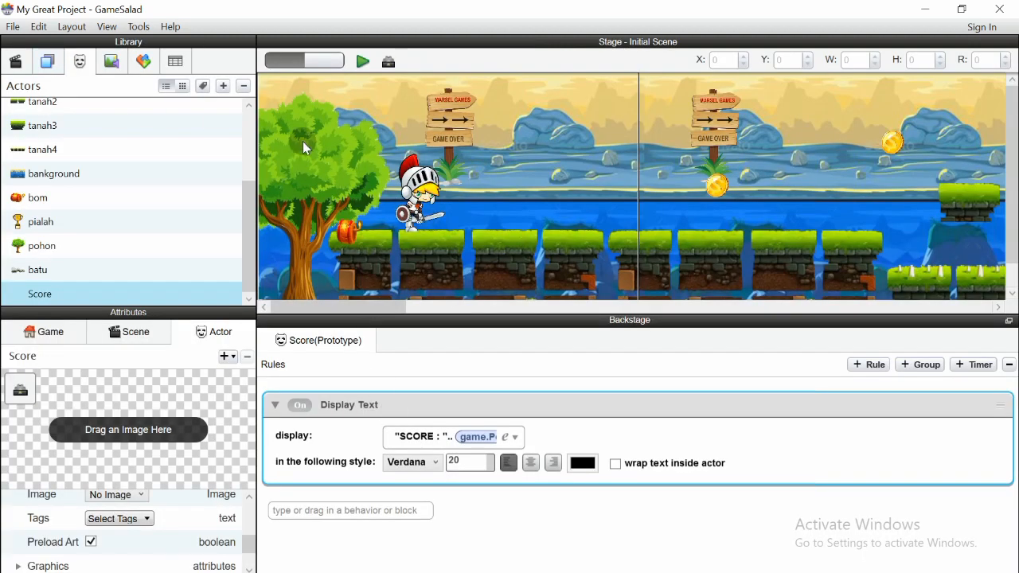
# Shift the Score instance slightly right and narrow it to 199 × 31, then preview
pyautogui.click(290, 94)
pyautogui.moveTo(299, 95); pyautogui.dragTo(309, 94)
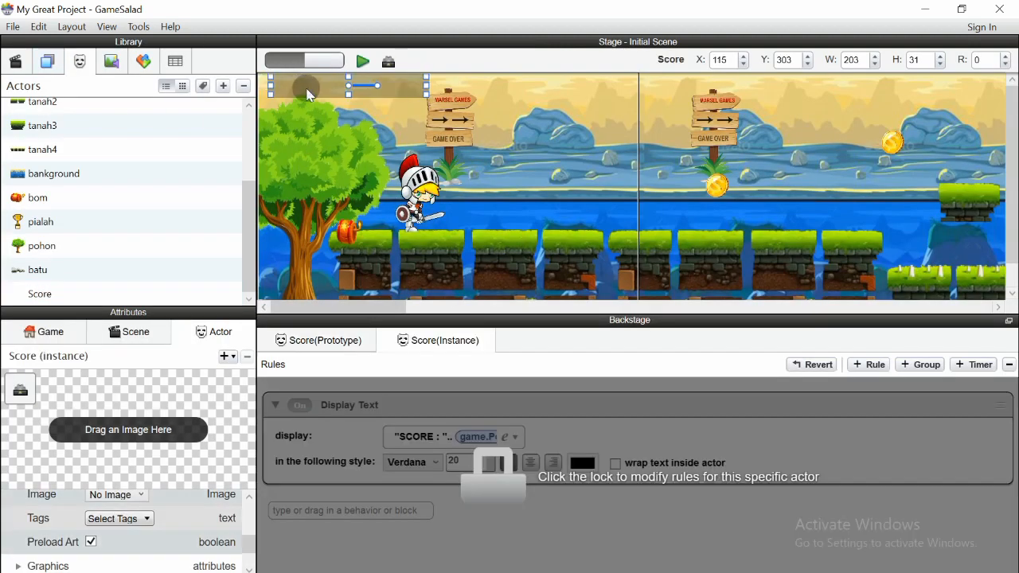
pyautogui.moveTo(430, 86); pyautogui.dragTo(421, 91)
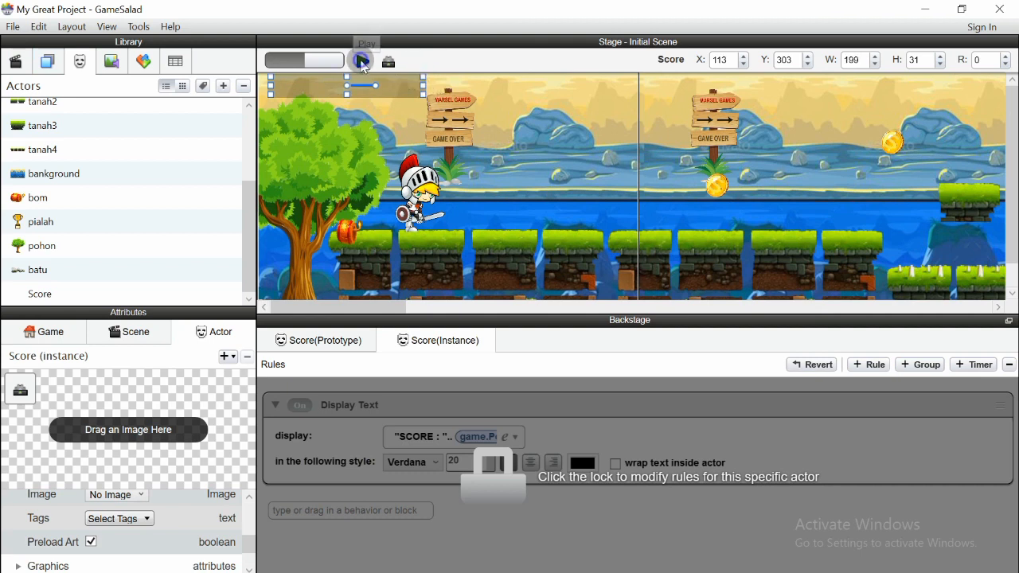
pyautogui.click(362, 62)
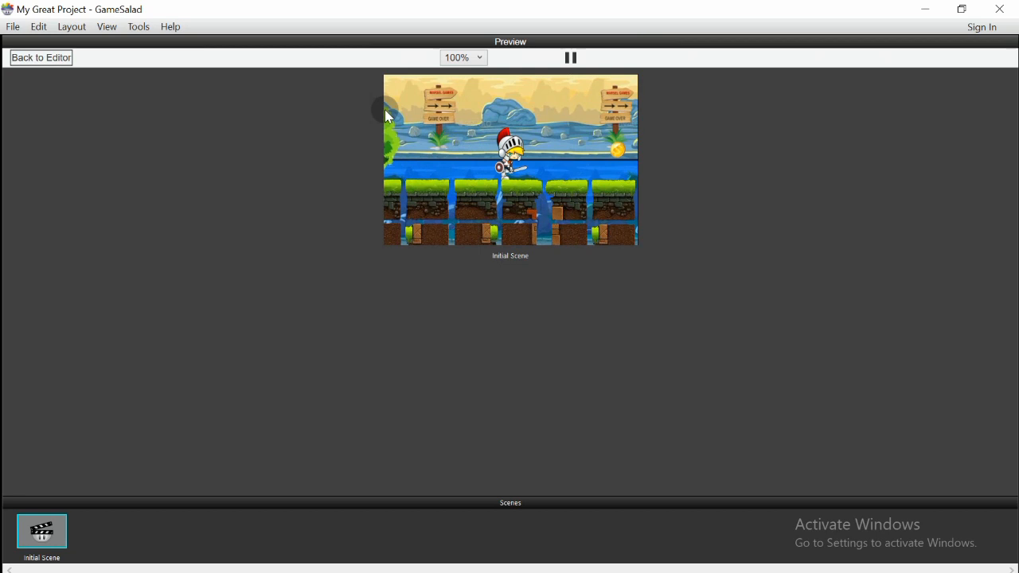
pyautogui.click(40, 57)
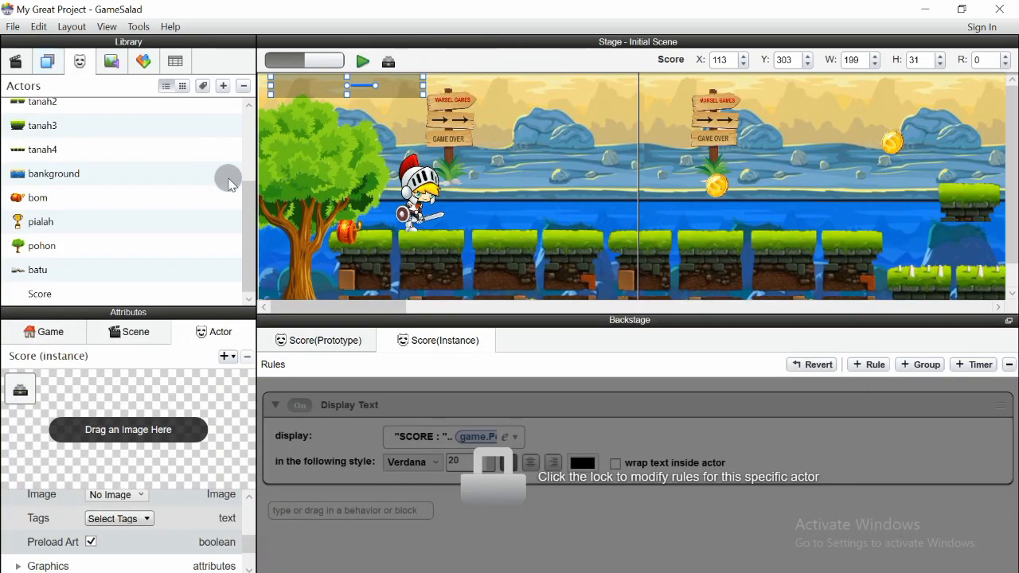
pyautogui.click(104, 293)
# Change the score text colour to pure red (R249 G0 B0) and preview it
pyautogui.click(583, 462)
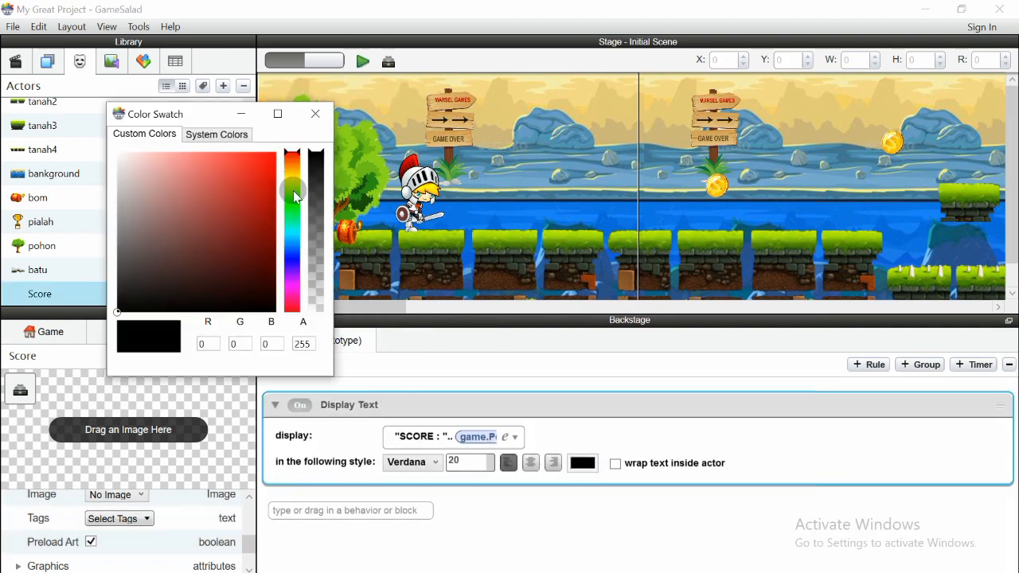
pyautogui.click(155, 172)
pyautogui.moveTo(146, 159)
pyautogui.mouseDown()
pyautogui.moveTo(239, 181)
pyautogui.moveTo(277, 155)
pyautogui.mouseUp()
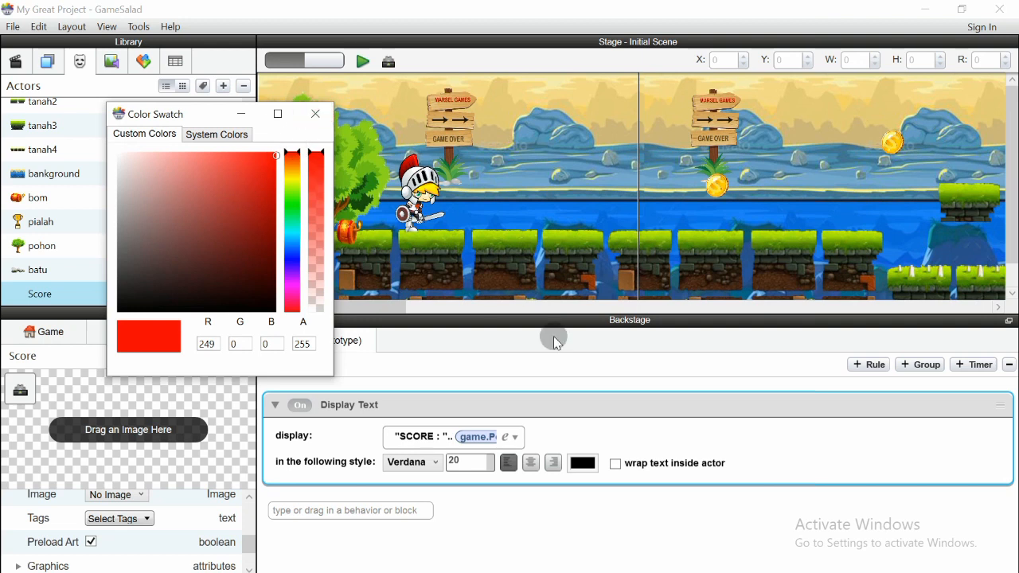
pyautogui.click(317, 114)
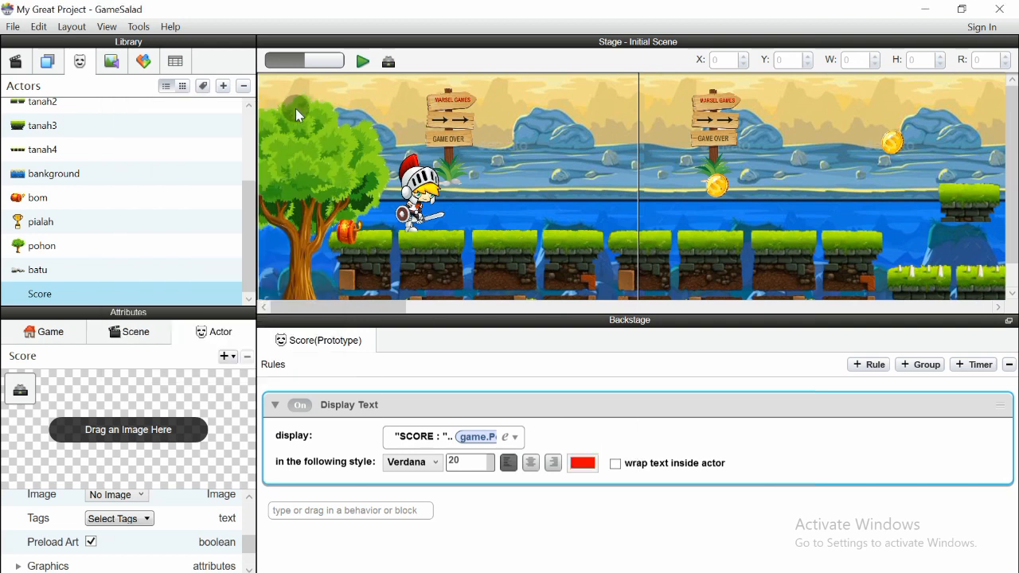
pyautogui.click(360, 61)
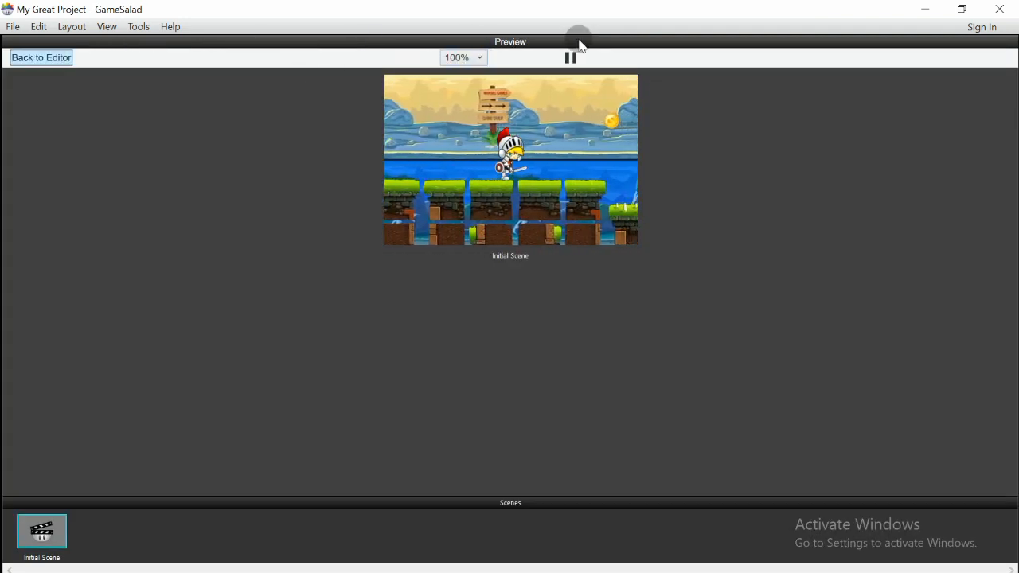
pyautogui.click(36, 58)
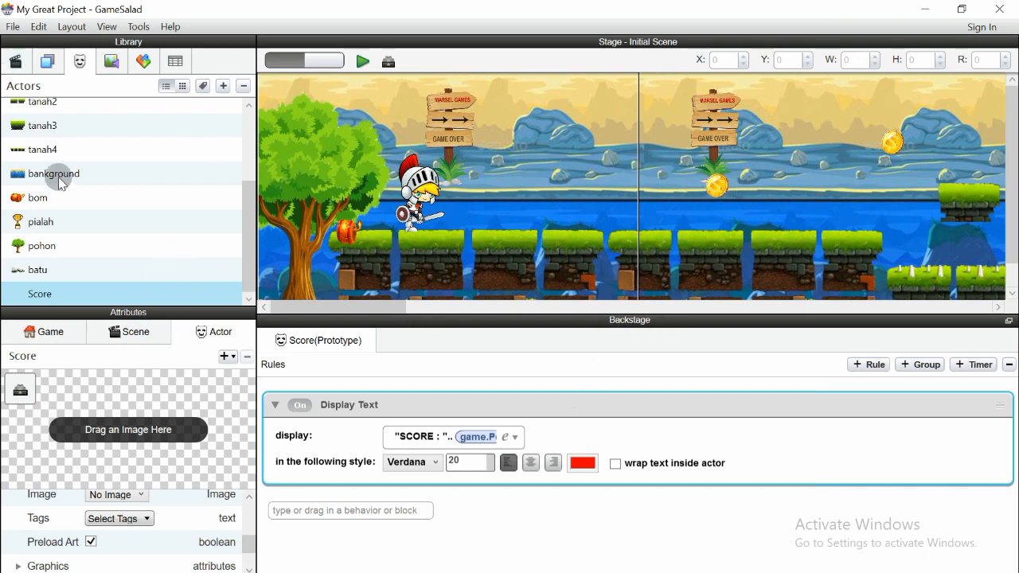
# Open the koin actor's collide-with-karakter rule and enlarge the rules area
pyautogui.scroll(3, 182, 194)
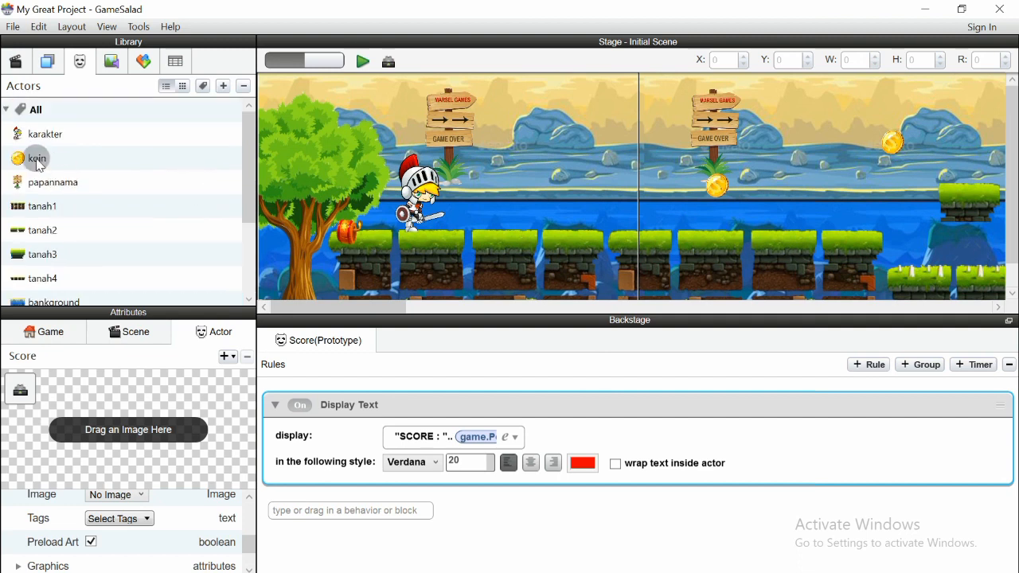
pyautogui.click(38, 159)
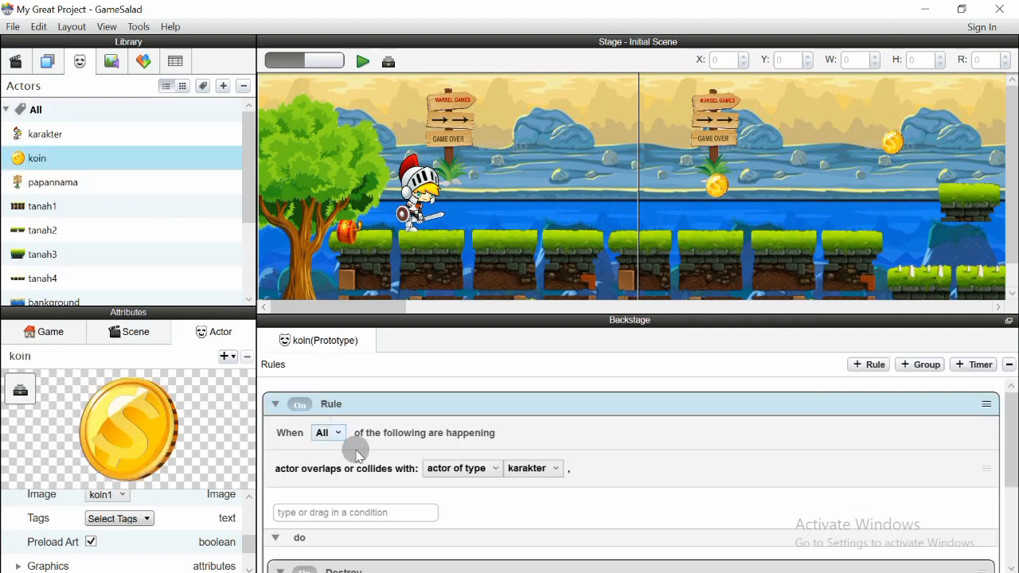
pyautogui.click(273, 400)
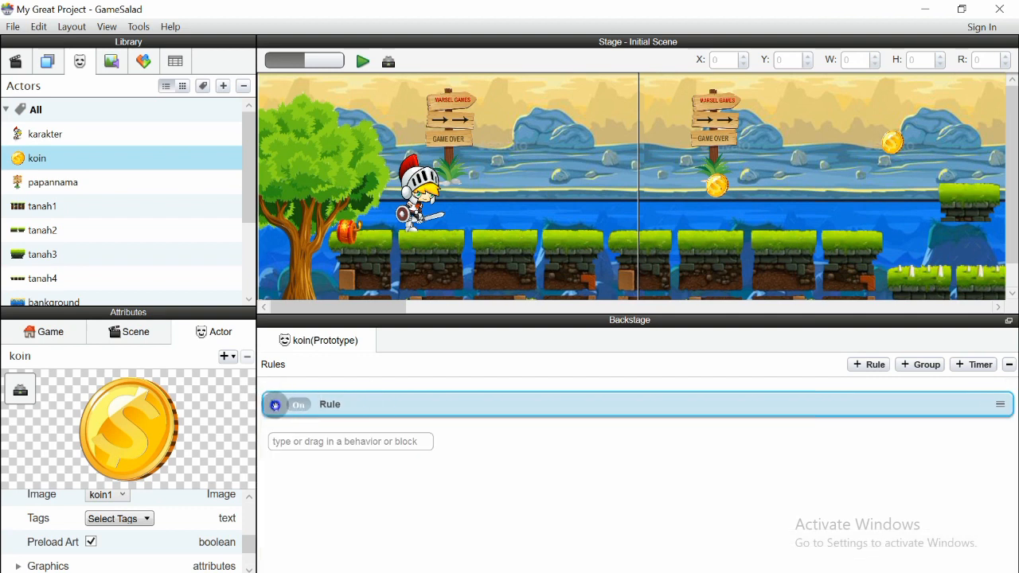
pyautogui.click(275, 404)
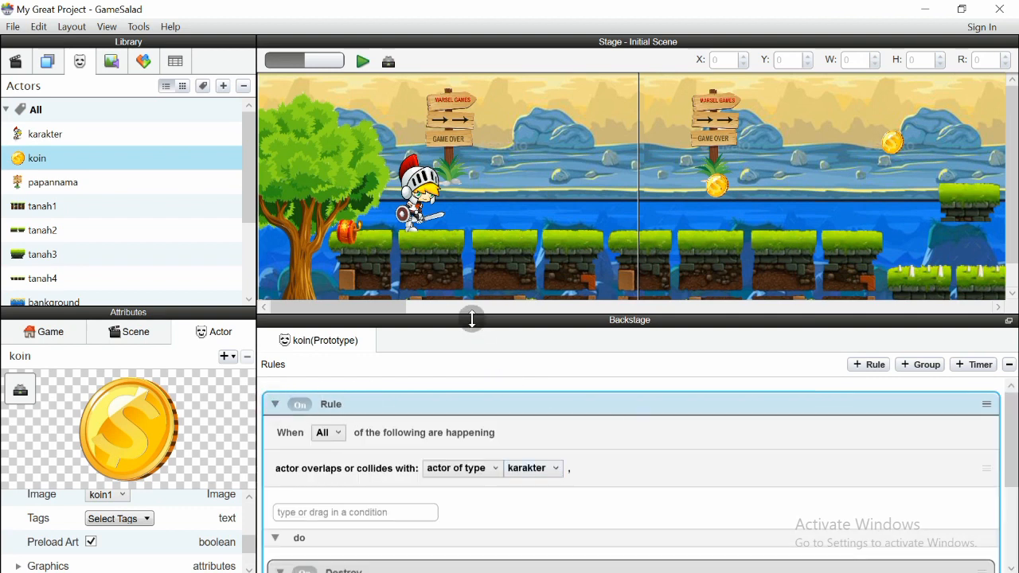
pyautogui.moveTo(471, 318); pyautogui.dragTo(468, 203)
# Expand the rule's actions to show Destroy and bring up the Behaviors library
pyautogui.scroll(-1, 328, 460)
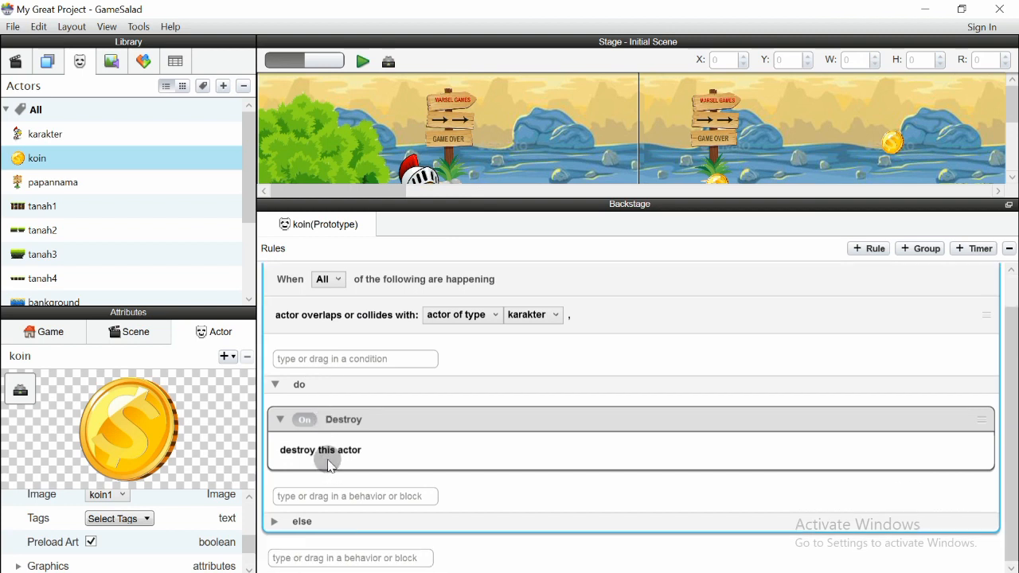
pyautogui.click(276, 386)
pyautogui.click(279, 387)
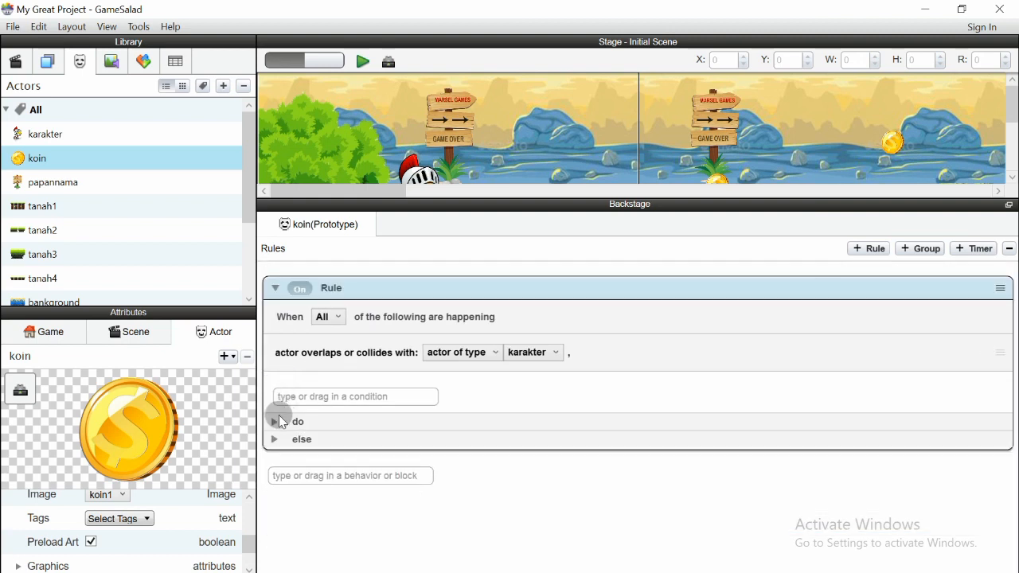
pyautogui.click(275, 421)
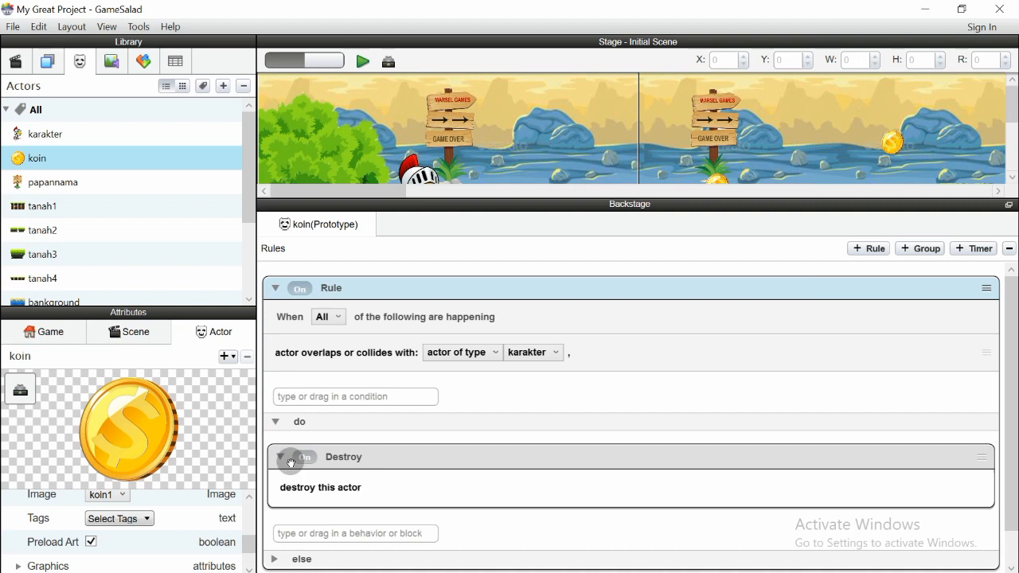
pyautogui.scroll(-1, 341, 482)
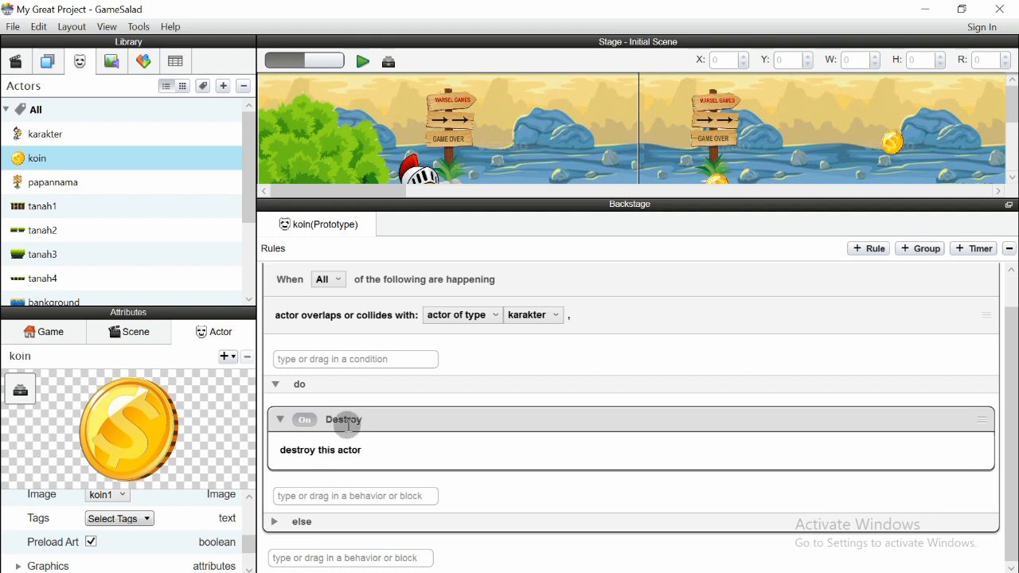
pyautogui.click(328, 495)
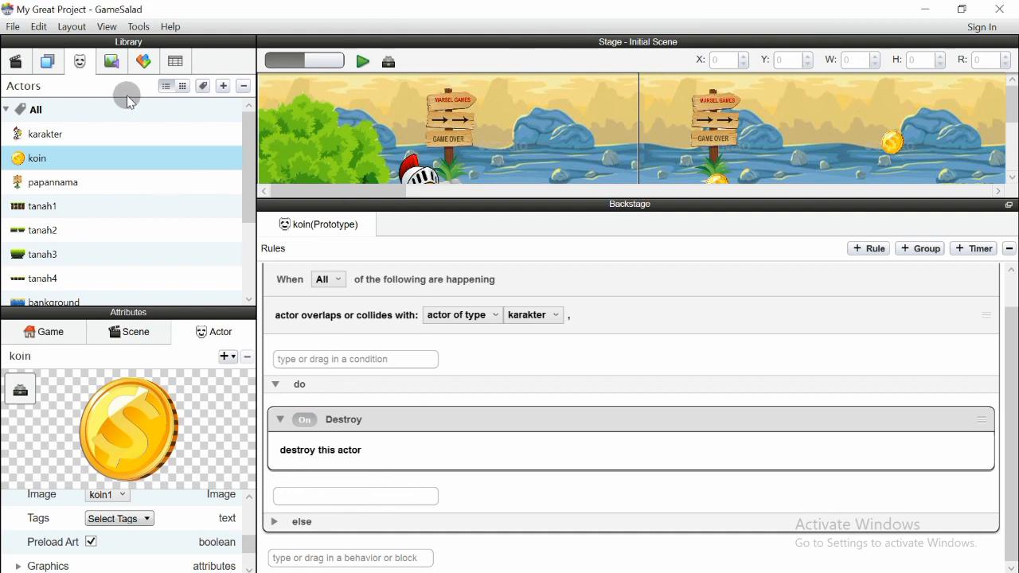
pyautogui.click(144, 62)
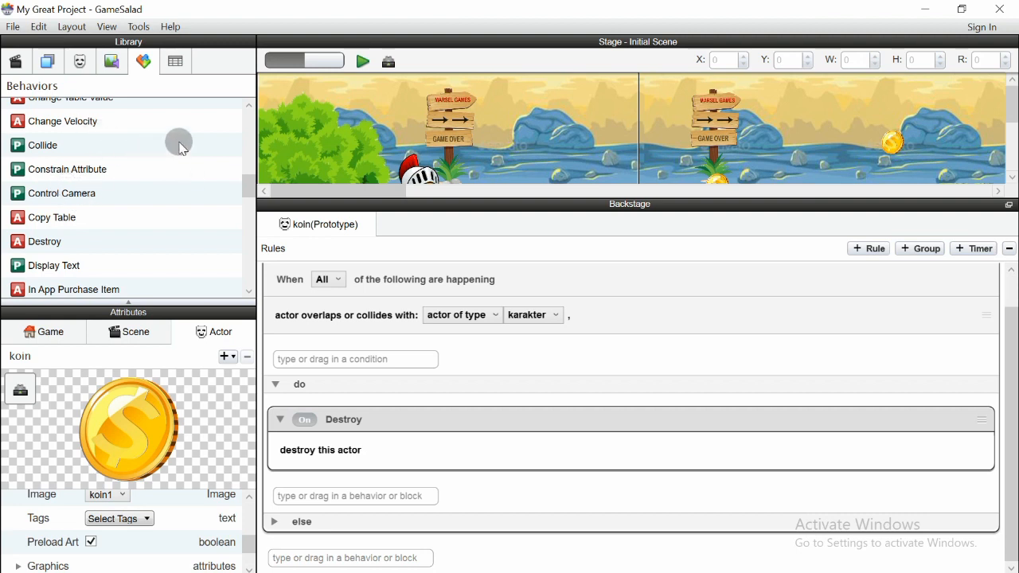
pyautogui.scroll(3, 182, 145)
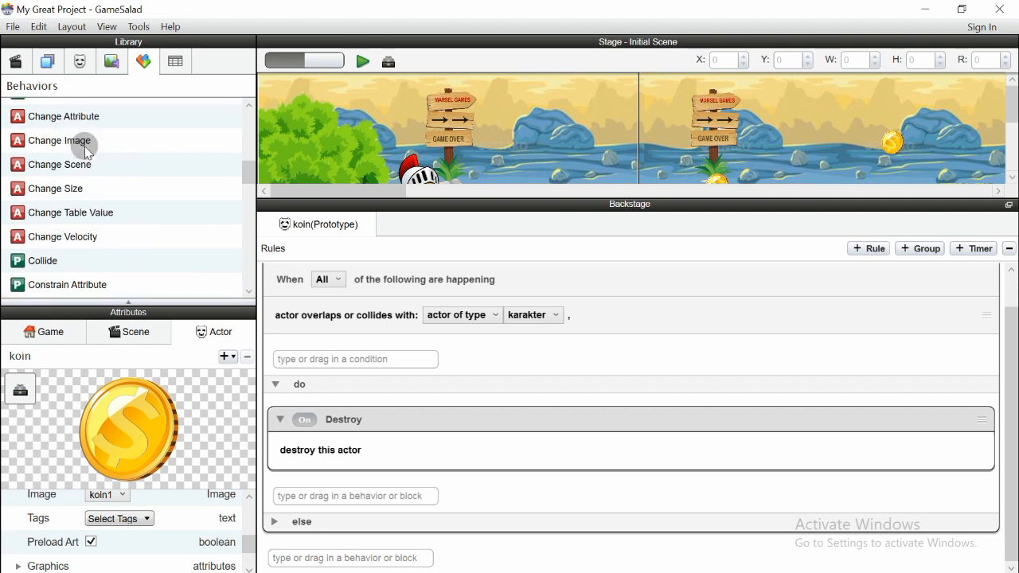
pyautogui.scroll(1, 95, 156)
# Add a Change Attribute behavior above Destroy and name it 'Change Attribute point'
pyautogui.moveTo(57, 156); pyautogui.dragTo(309, 499)
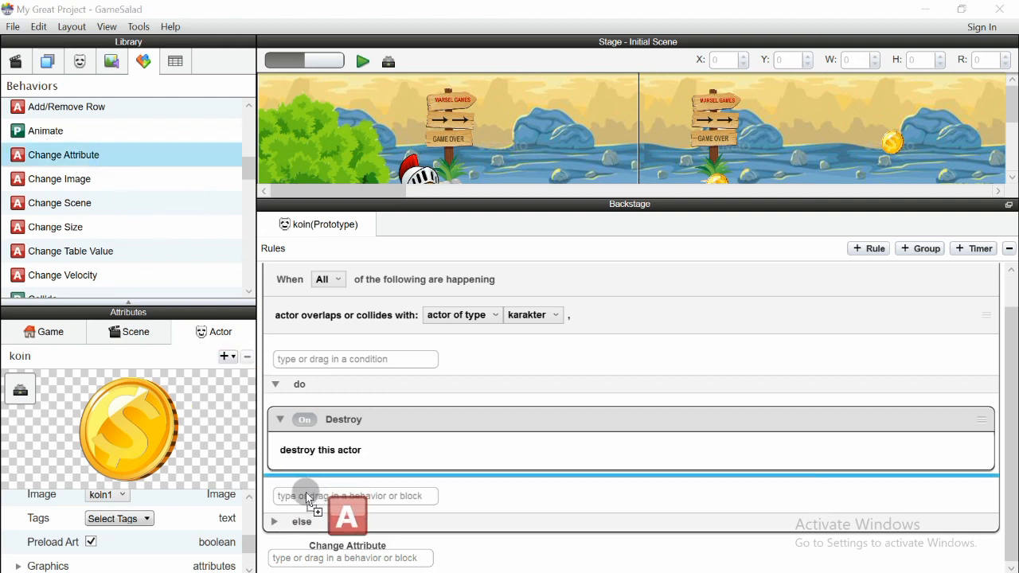
pyautogui.moveTo(309, 498); pyautogui.dragTo(308, 498)
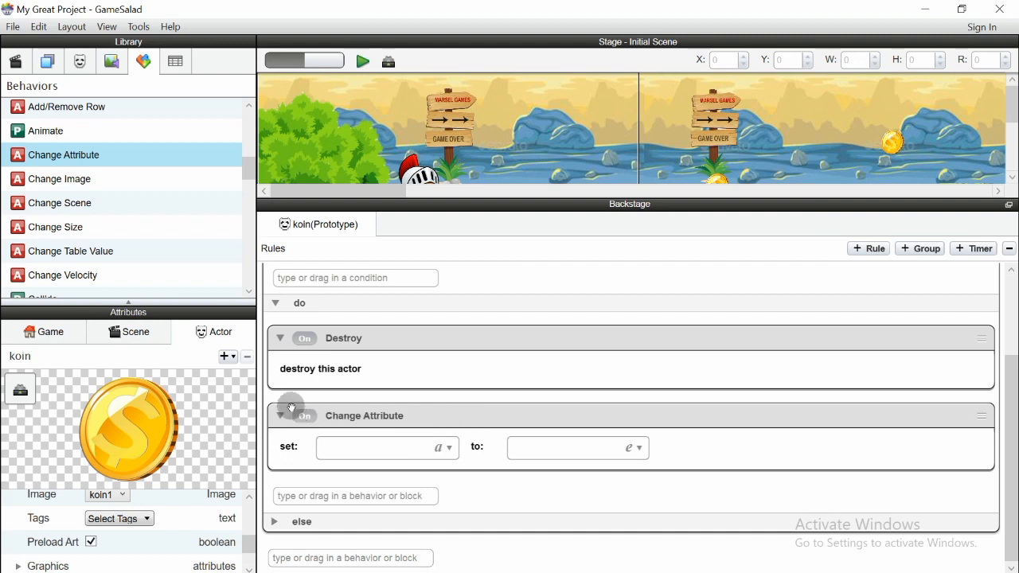
pyautogui.moveTo(292, 408)
pyautogui.mouseDown()
pyautogui.moveTo(285, 327)
pyautogui.moveTo(284, 454)
pyautogui.moveTo(284, 423)
pyautogui.moveTo(298, 425)
pyautogui.mouseUp()
pyautogui.scroll(-1, 350, 432)
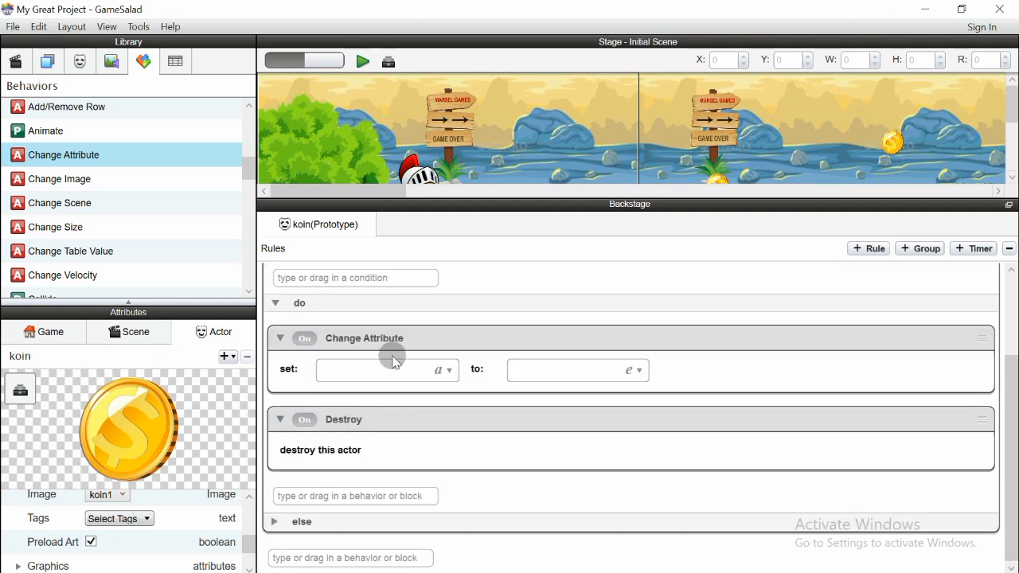
pyautogui.doubleClick(422, 342)
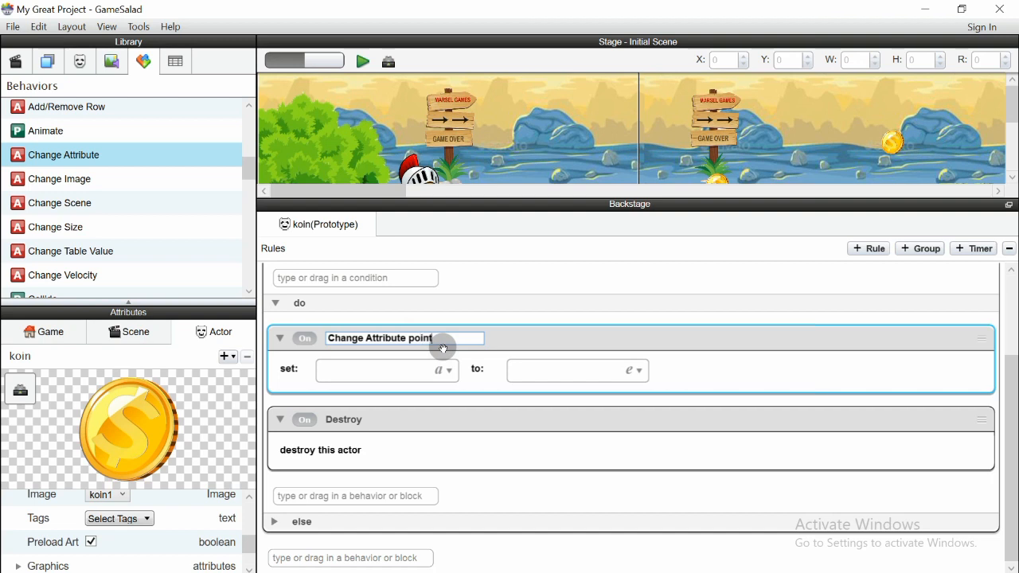
pyautogui.click(514, 341)
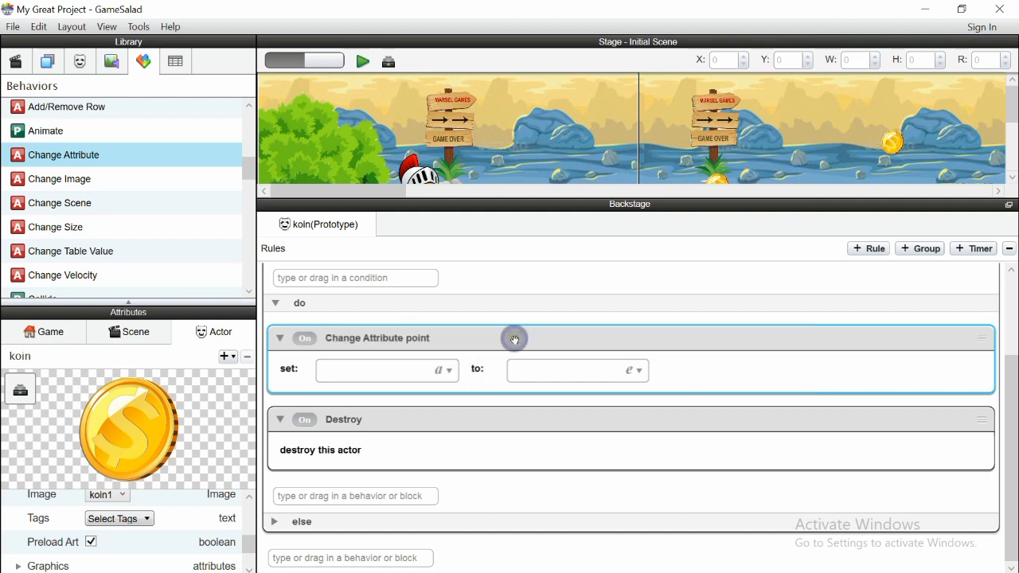
# Set the behavior's target attribute to the game's Poin attribute
pyautogui.click(455, 371)
pyautogui.moveTo(505, 382); pyautogui.dragTo(794, 222)
pyautogui.click(761, 248)
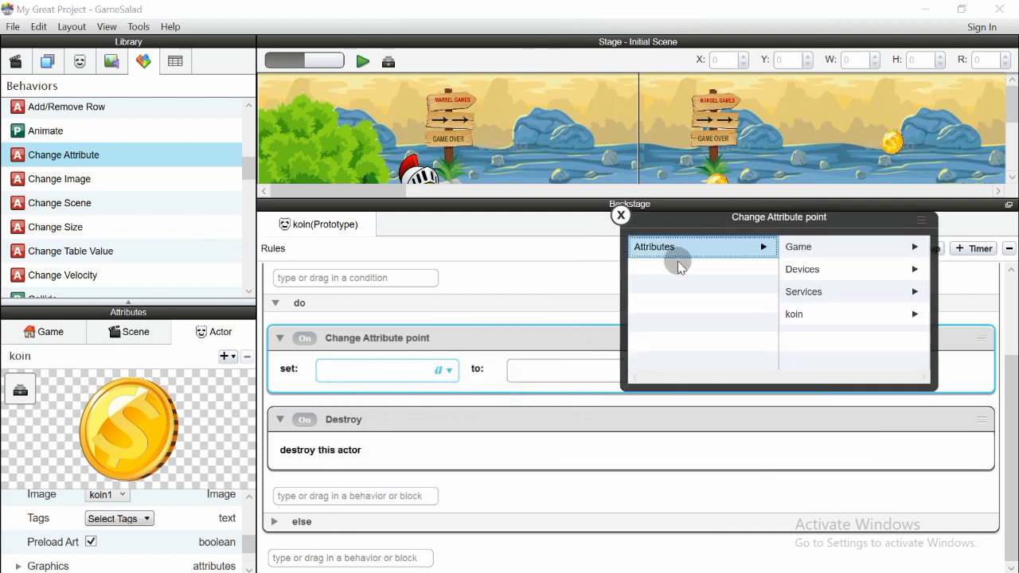
pyautogui.click(49, 331)
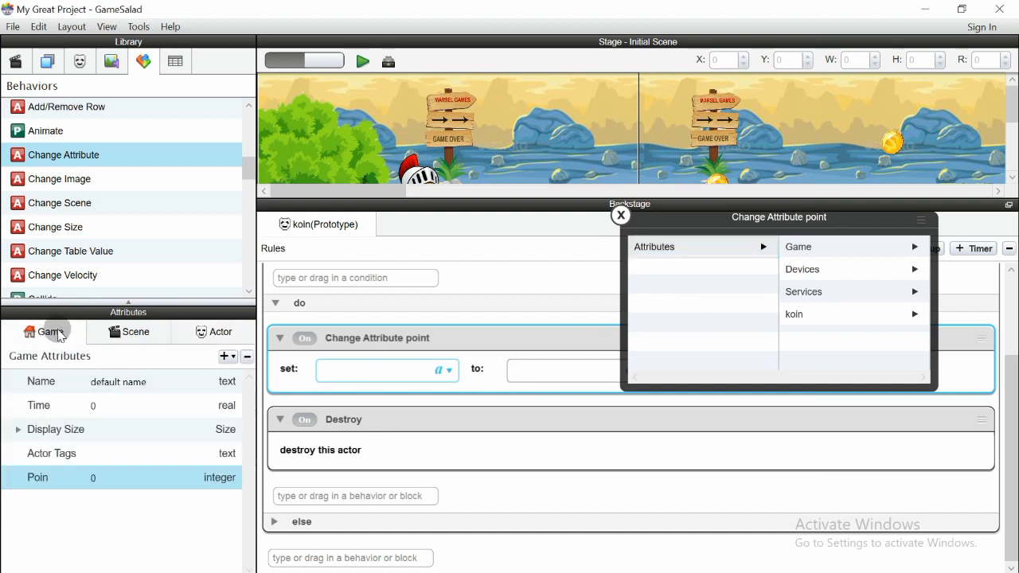
pyautogui.click(227, 331)
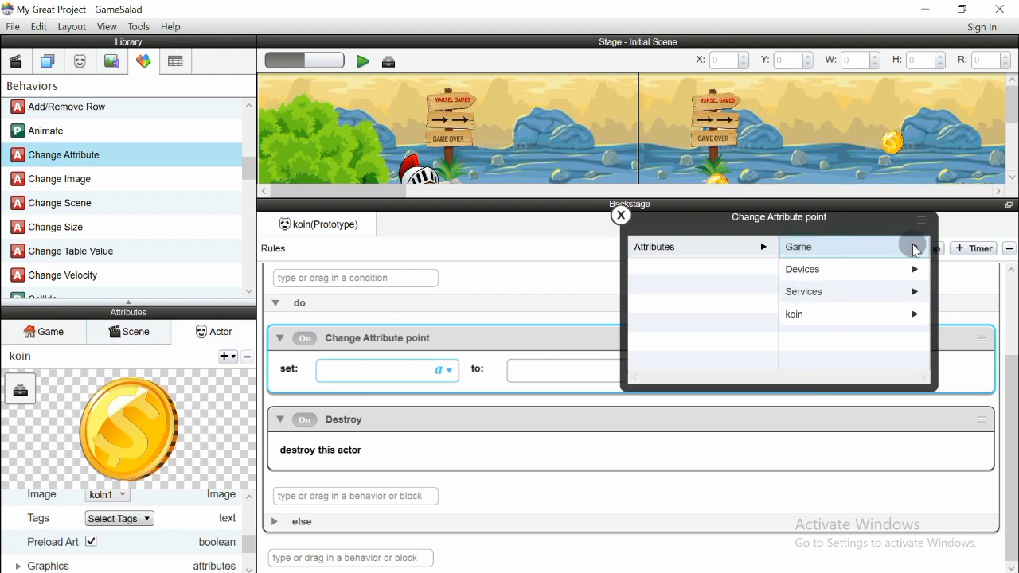
pyautogui.click(913, 248)
pyautogui.click(812, 341)
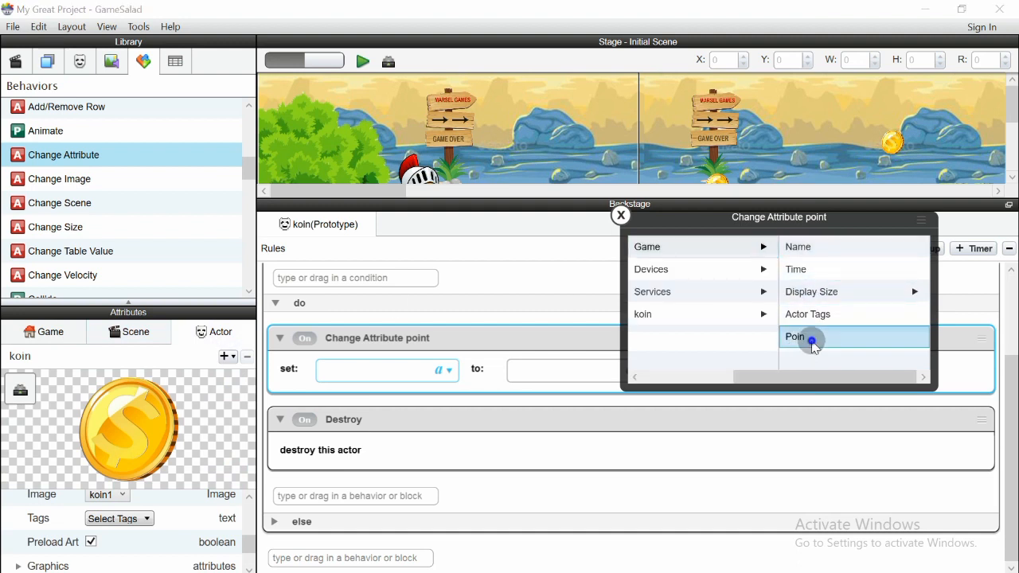
pyautogui.click(811, 340)
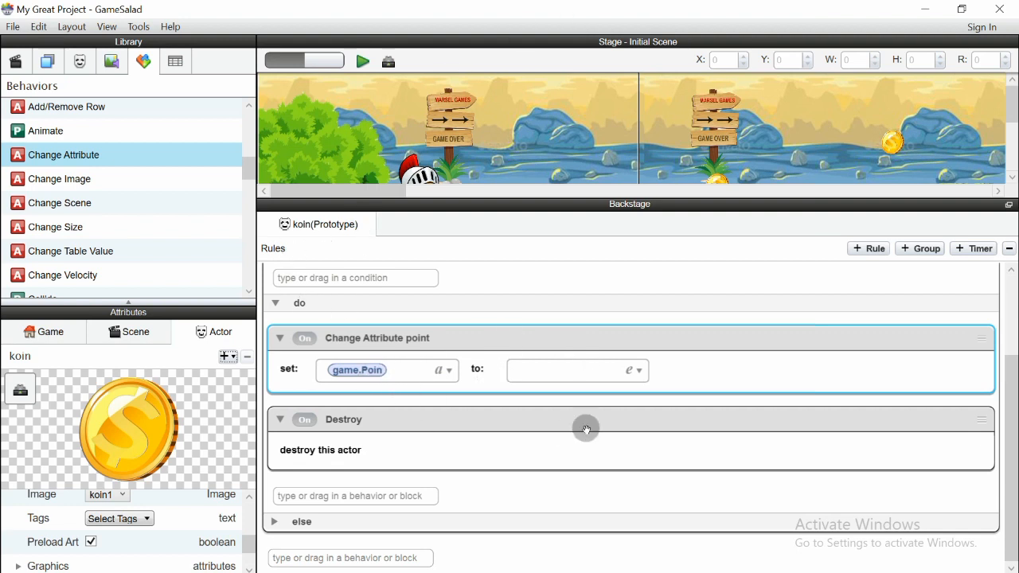
# Enter game.Poin+10 as the new value in the expression editor
pyautogui.click(634, 372)
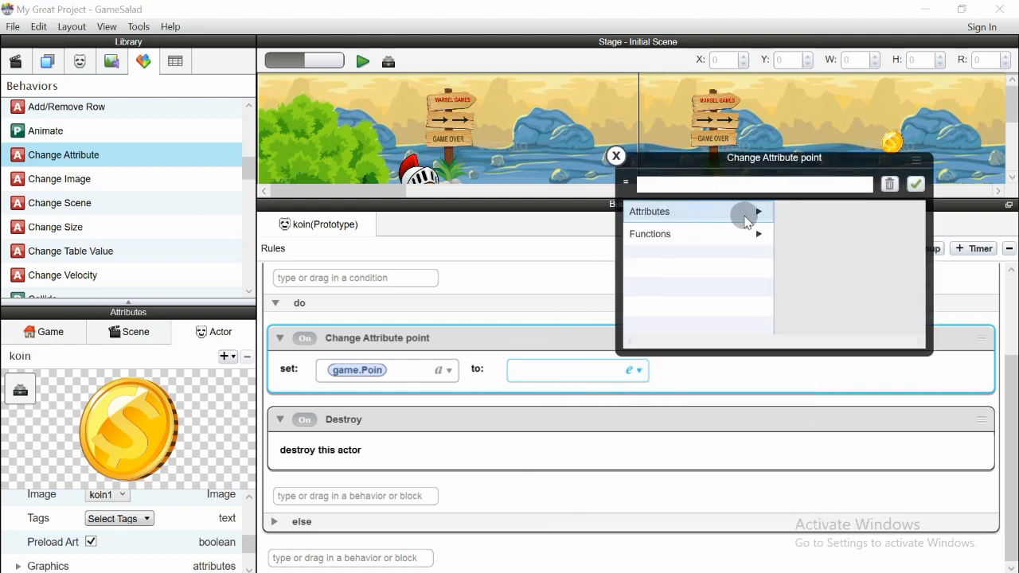
pyautogui.click(746, 221)
pyautogui.click(908, 211)
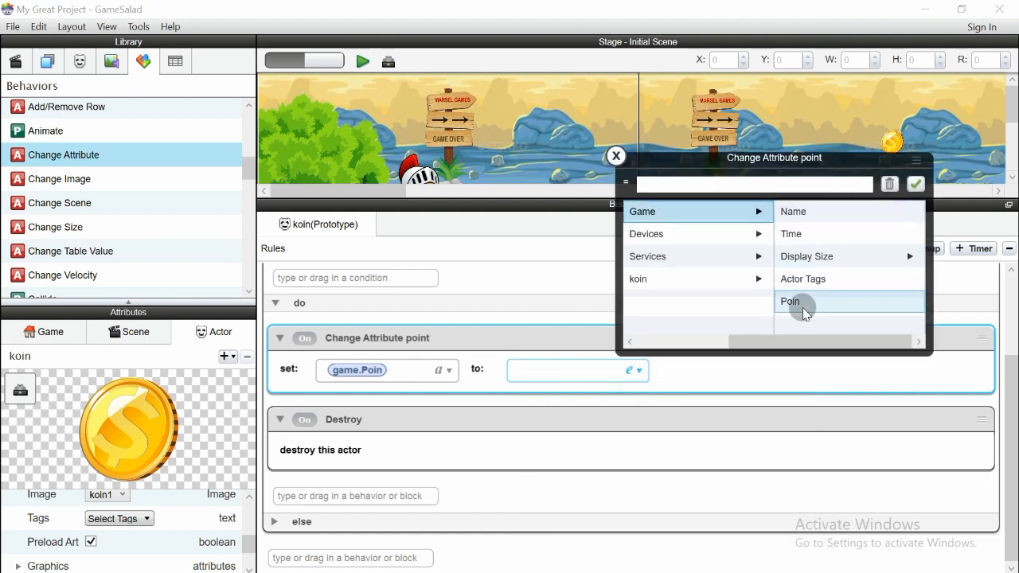
pyautogui.click(803, 311)
pyautogui.doubleClick(813, 302)
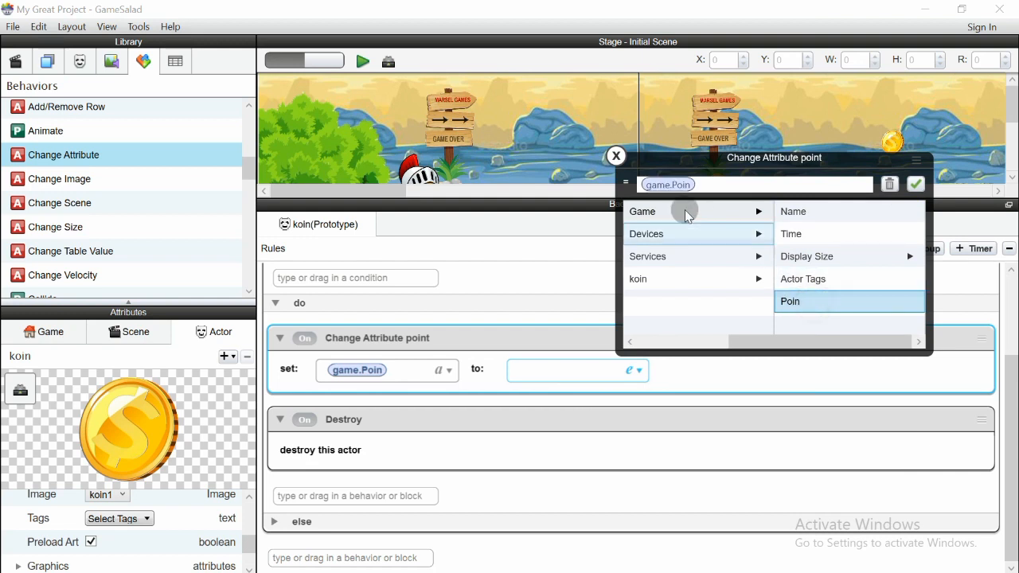
pyautogui.click(706, 185)
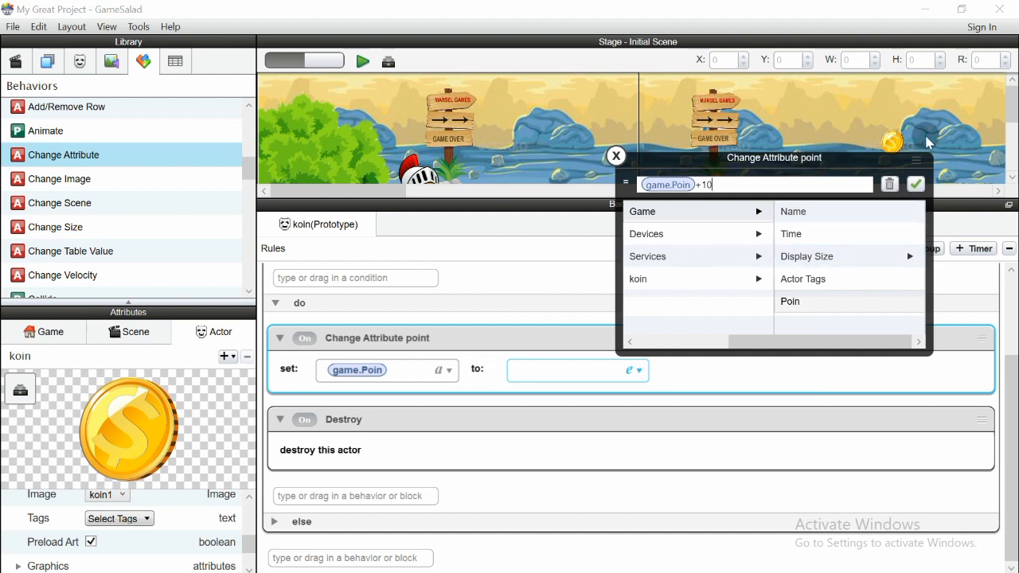
pyautogui.click(915, 184)
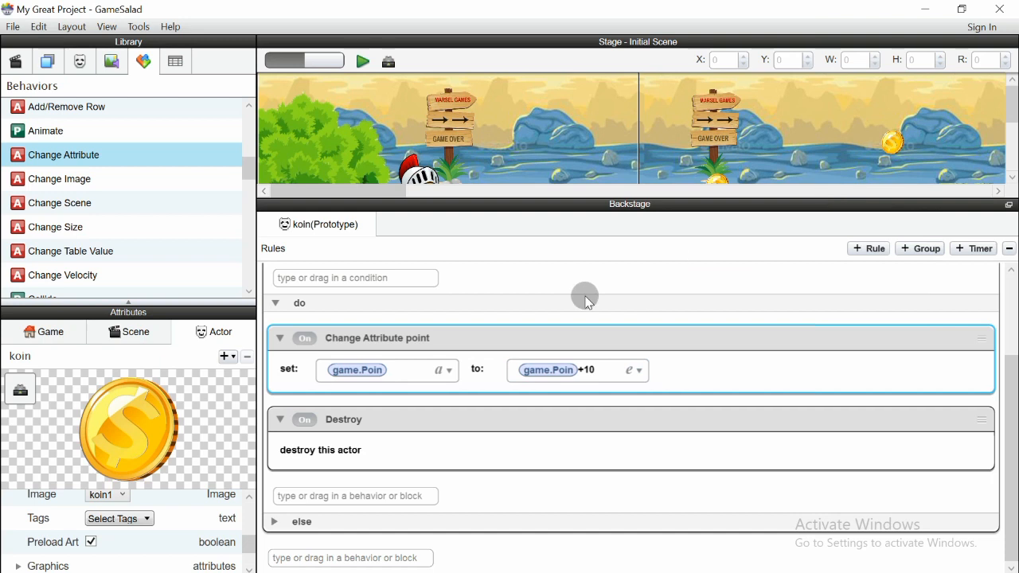
# Enlarge the stage, scroll across the level, and show the Actors list
pyautogui.moveTo(539, 198); pyautogui.dragTo(555, 409)
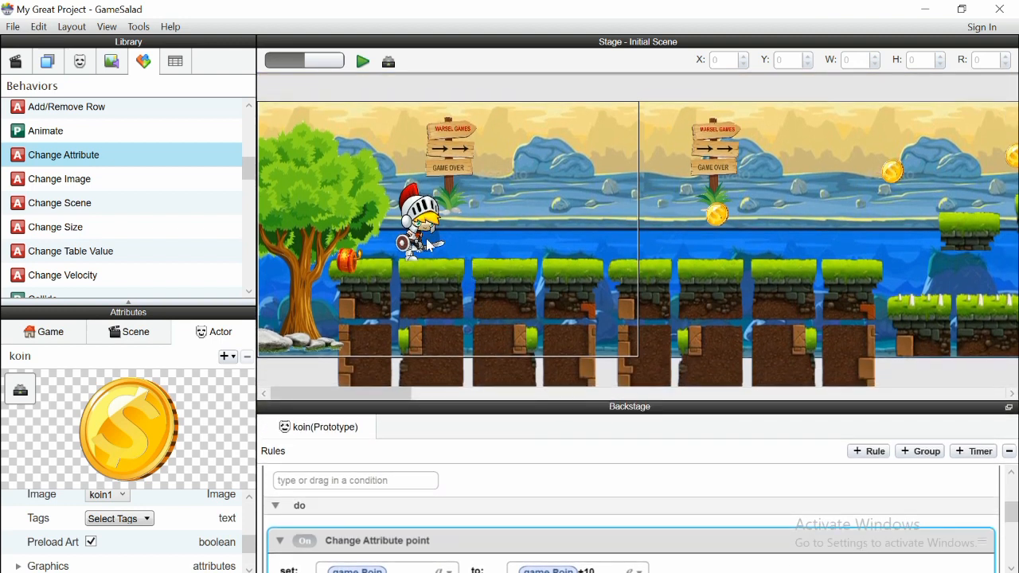
pyautogui.moveTo(336, 391); pyautogui.dragTo(934, 374)
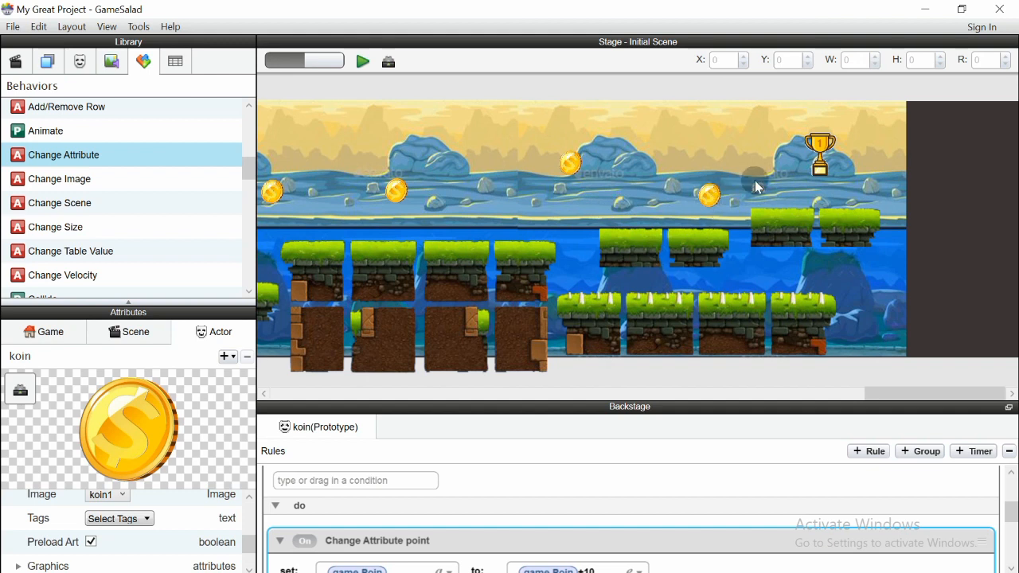
pyautogui.moveTo(886, 391); pyautogui.dragTo(291, 364)
pyautogui.moveTo(247, 175); pyautogui.dragTo(239, 135)
pyautogui.click(80, 63)
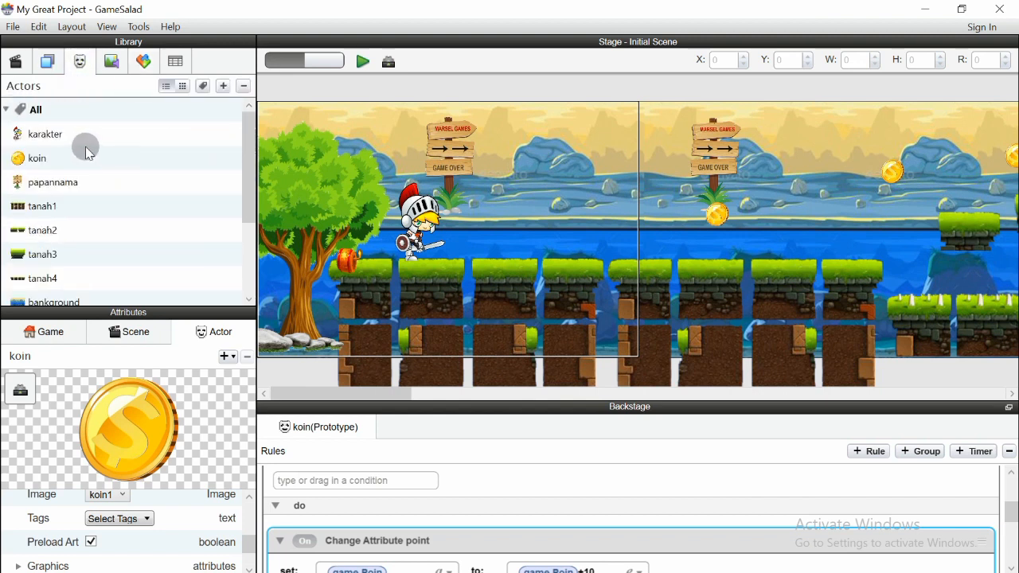
# Open the pialah trophy's karakter collision rule and enlarge the rules area
pyautogui.scroll(-5, 82, 258)
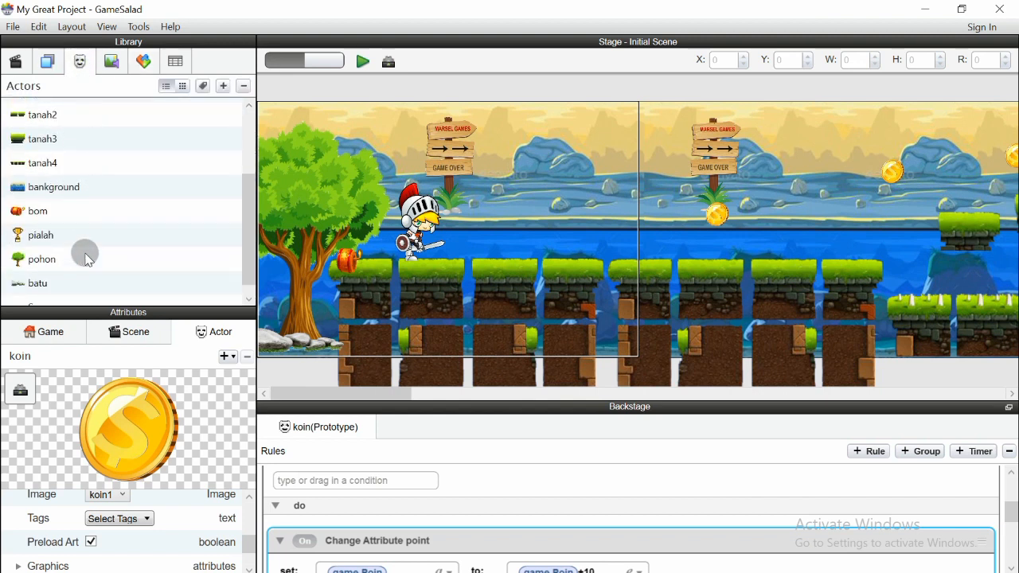
pyautogui.click(89, 228)
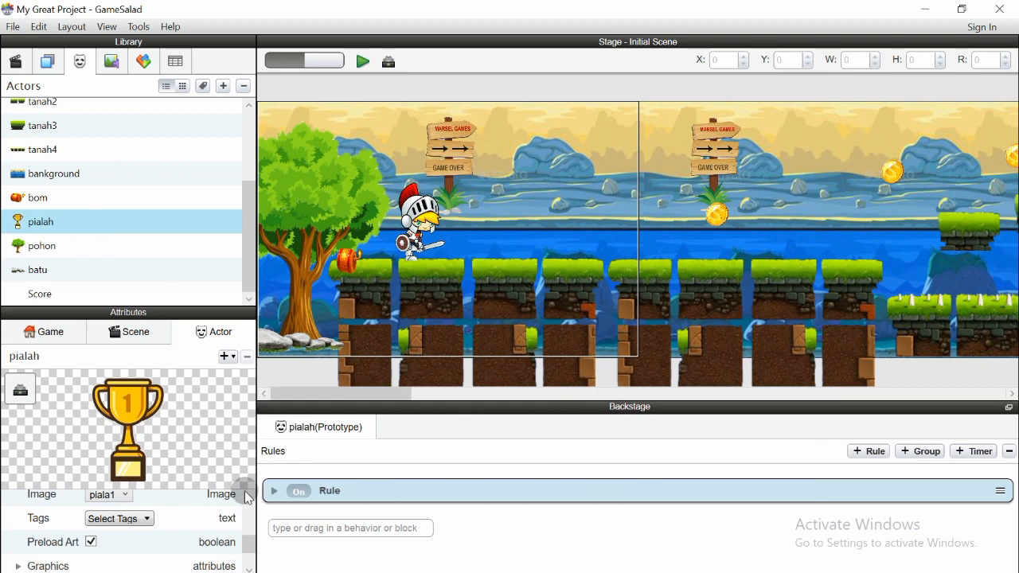
pyautogui.click(52, 332)
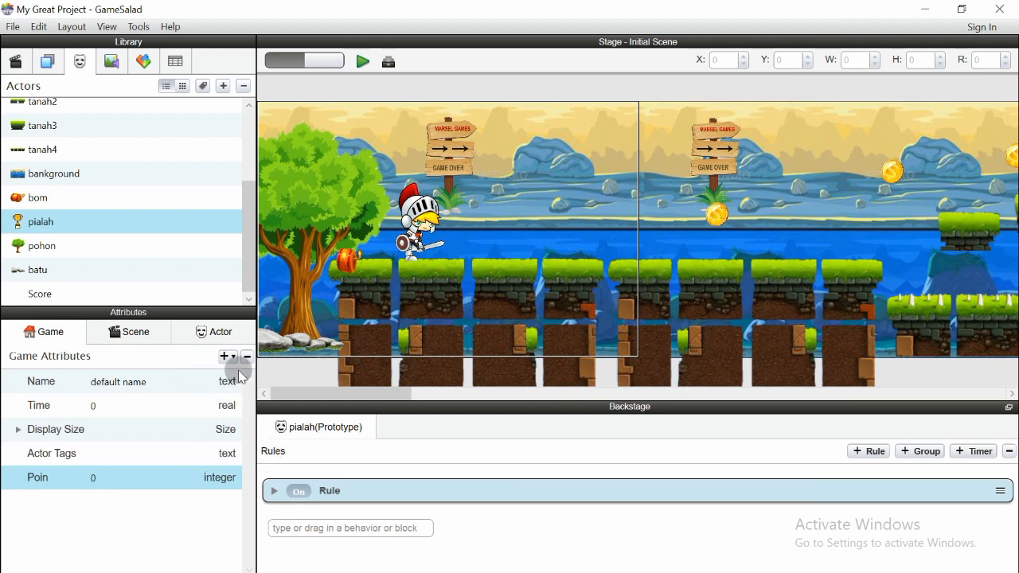
pyautogui.click(275, 495)
pyautogui.scroll(-3, 358, 477)
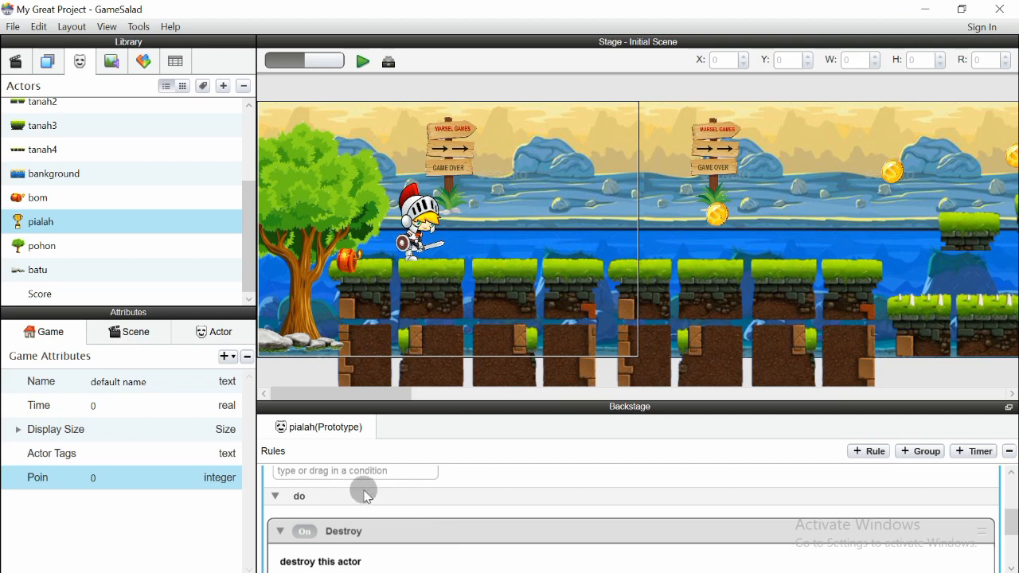
pyautogui.scroll(2, 366, 497)
pyautogui.moveTo(419, 403); pyautogui.dragTo(419, 187)
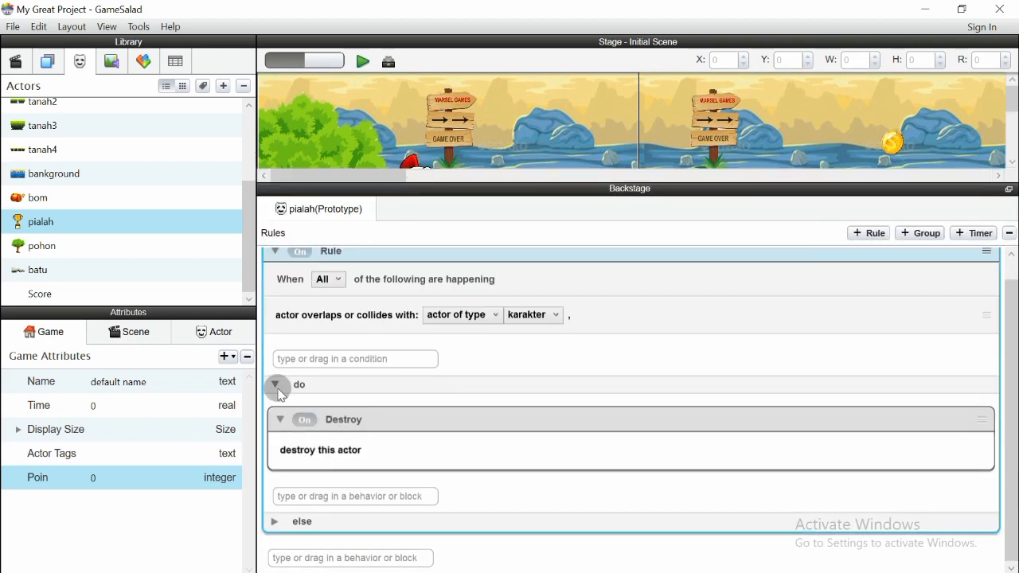
# Add a Change Attribute behavior above Destroy targeting game.Poin
pyautogui.click(301, 496)
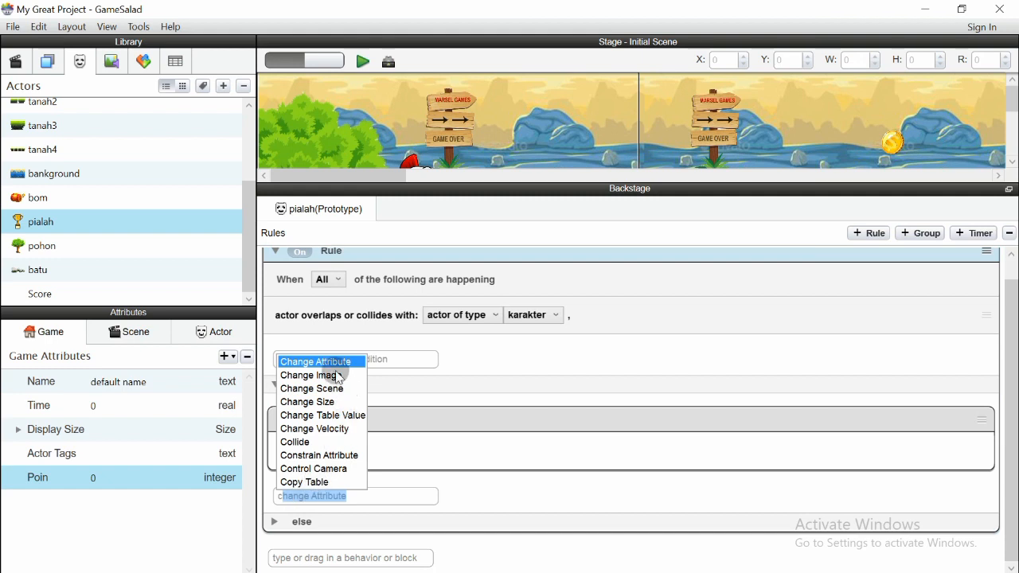
pyautogui.click(311, 358)
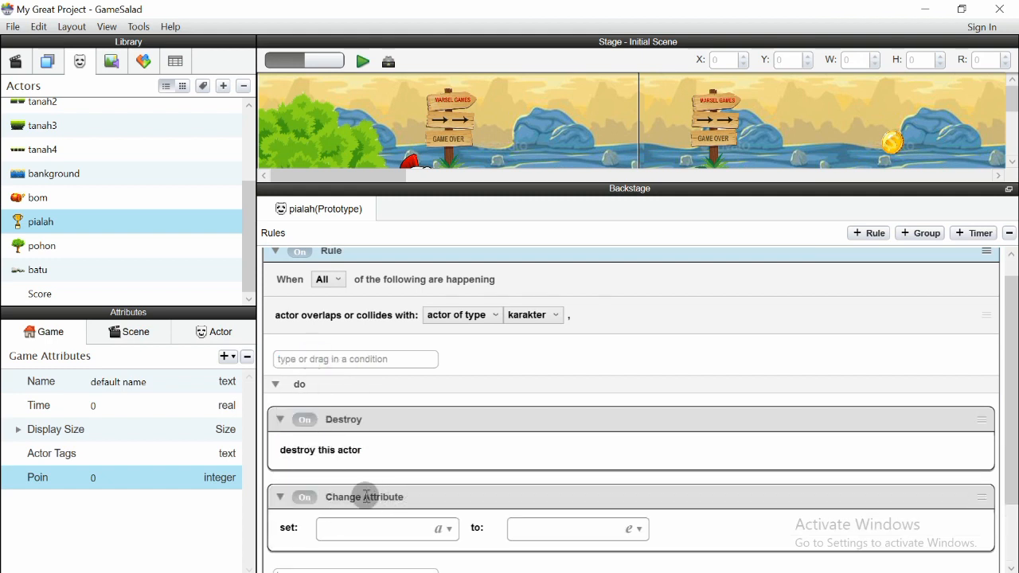
pyautogui.click(311, 487)
pyautogui.moveTo(328, 448)
pyautogui.mouseDown()
pyautogui.moveTo(350, 440)
pyautogui.moveTo(331, 429)
pyautogui.mouseUp()
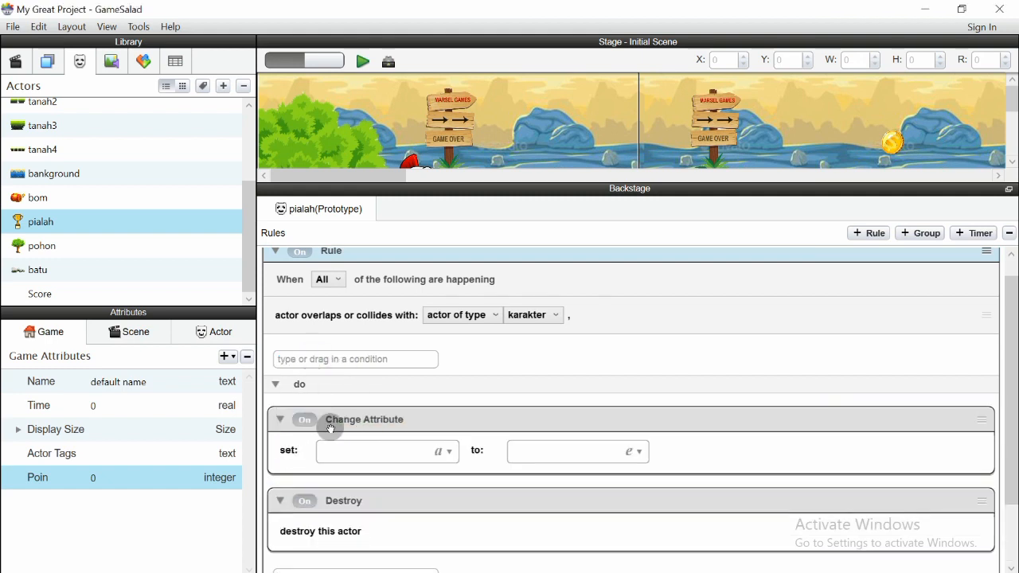
pyautogui.scroll(-2, 410, 435)
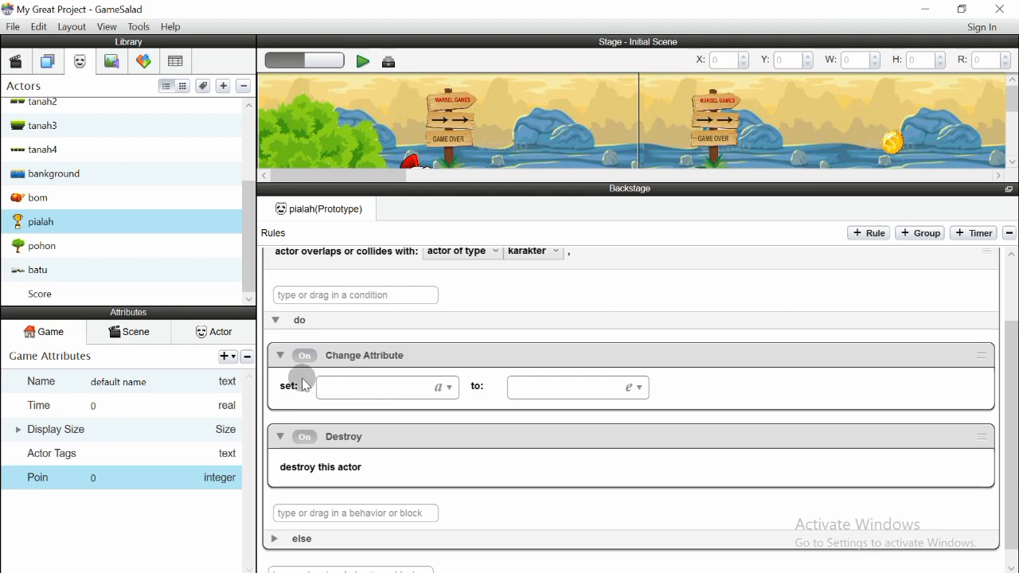
pyautogui.click(444, 388)
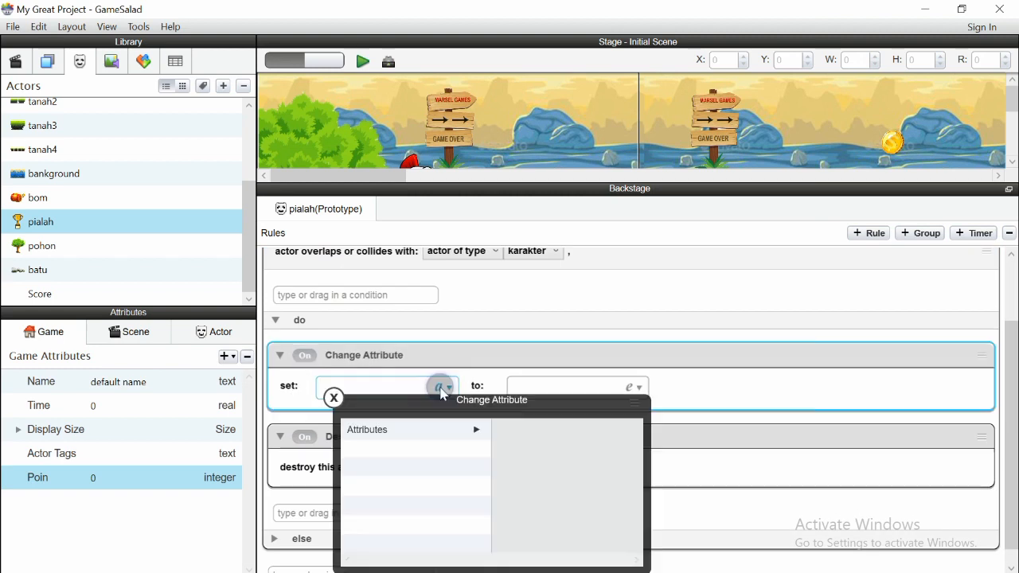
pyautogui.click(668, 231)
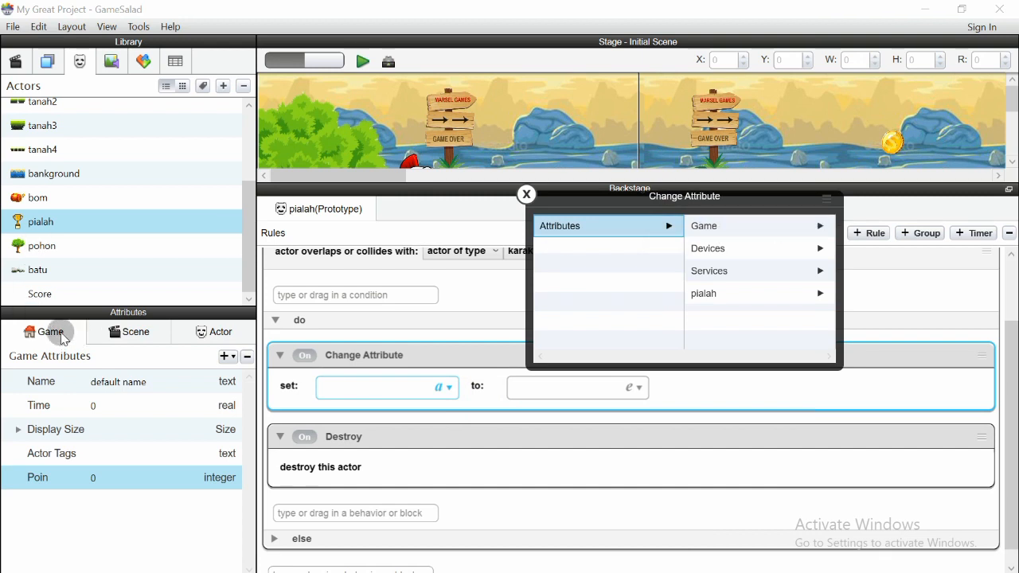
pyautogui.click(819, 226)
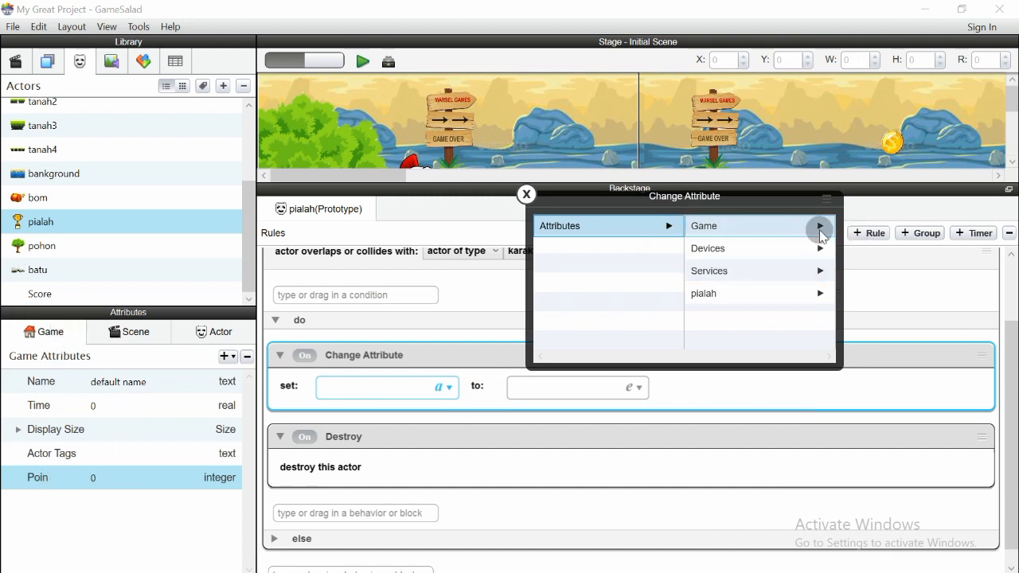
pyautogui.click(725, 318)
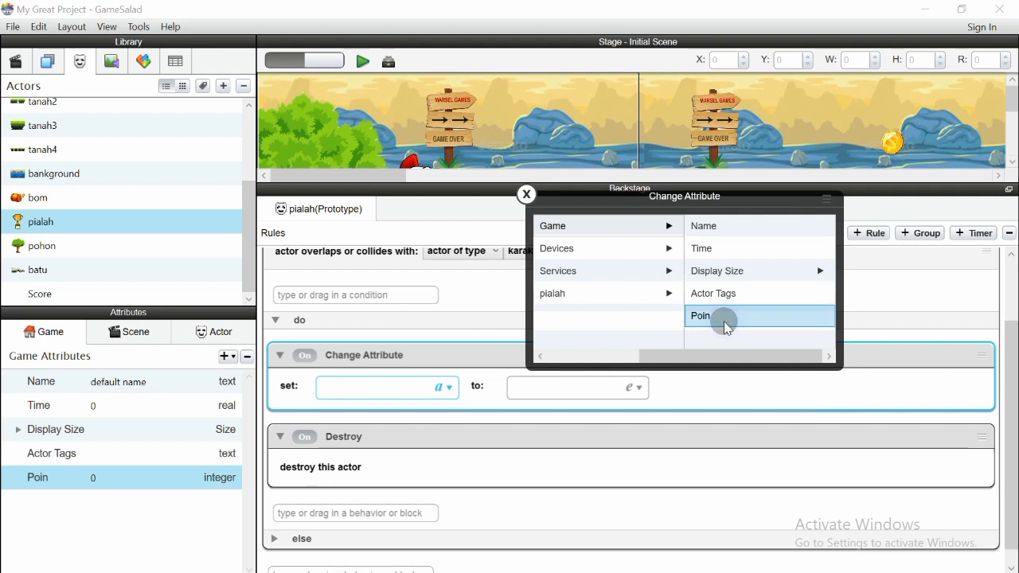
pyautogui.click(738, 324)
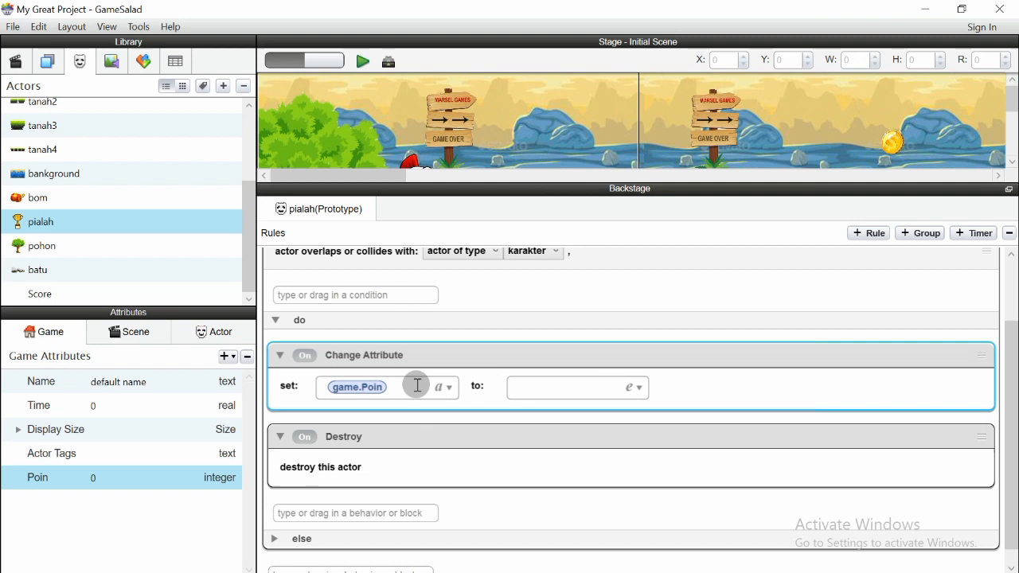
# Set the behavior's new value expression to game.Poin+100
pyautogui.click(636, 387)
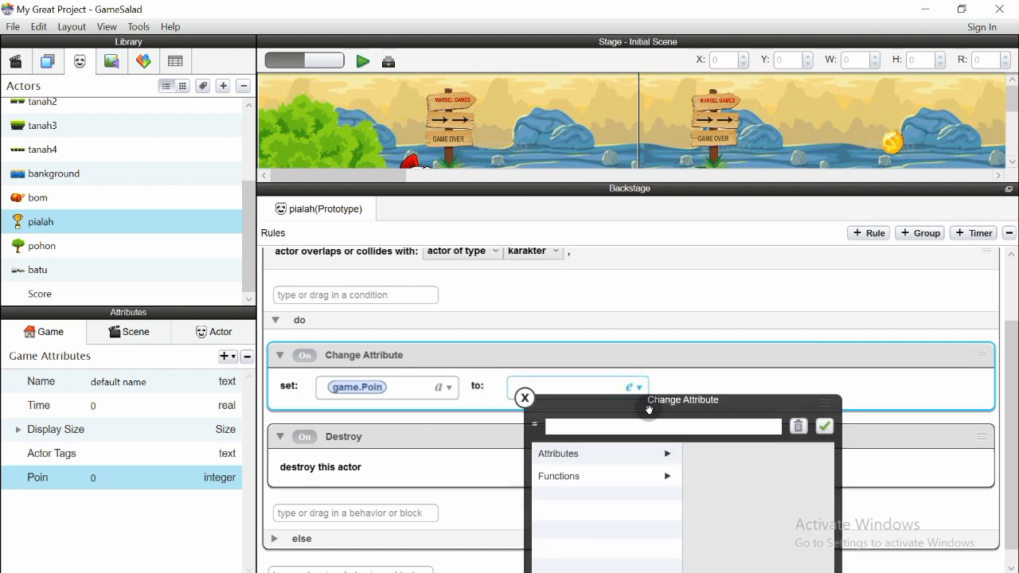
pyautogui.click(739, 279)
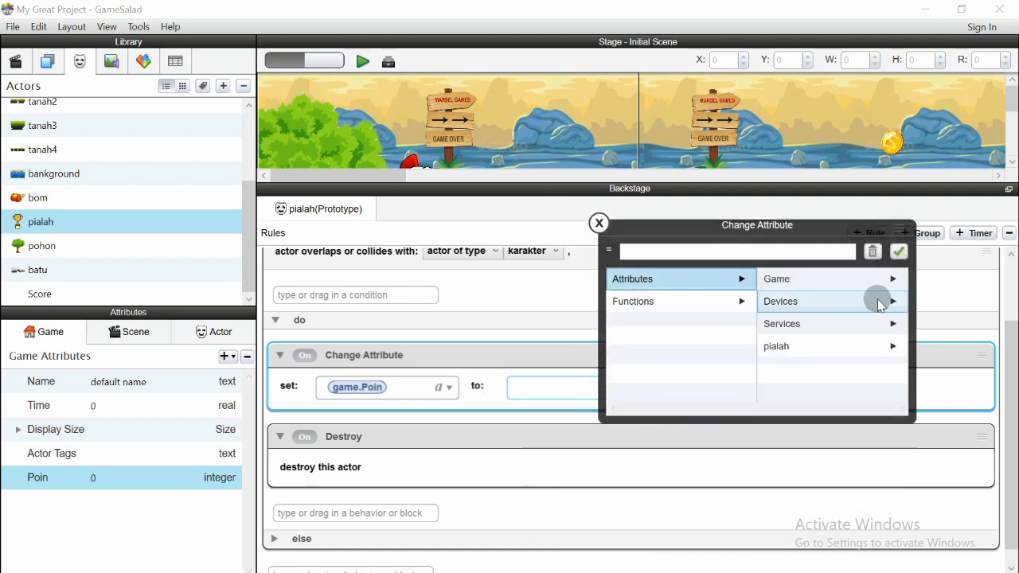
pyautogui.click(883, 279)
pyautogui.click(780, 370)
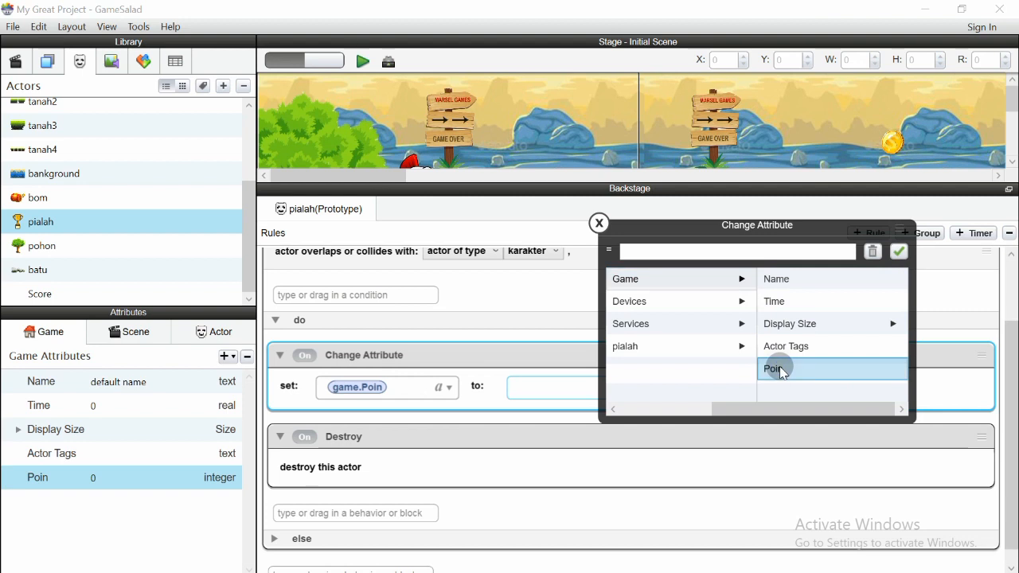
pyautogui.click(696, 253)
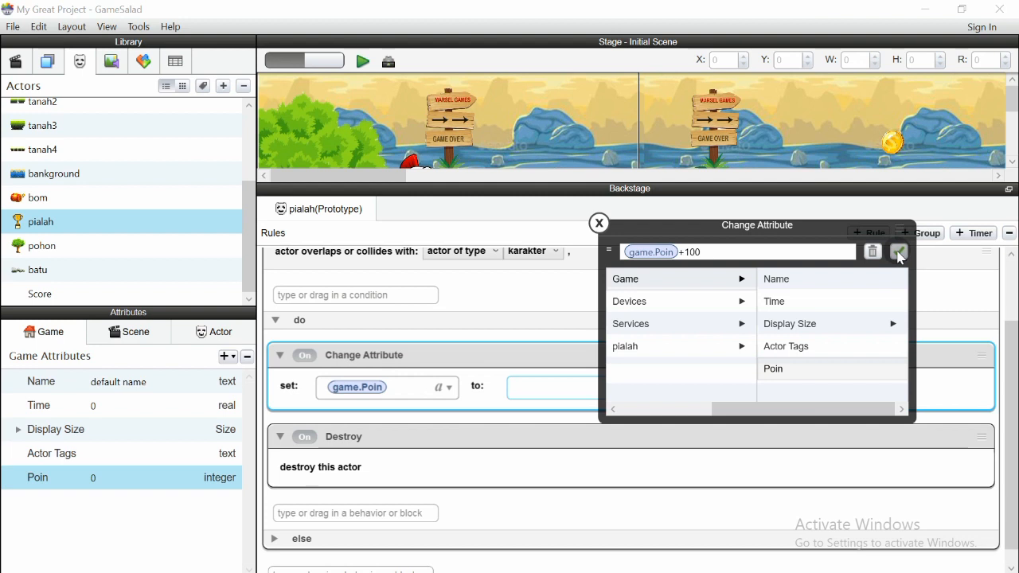
pyautogui.click(899, 253)
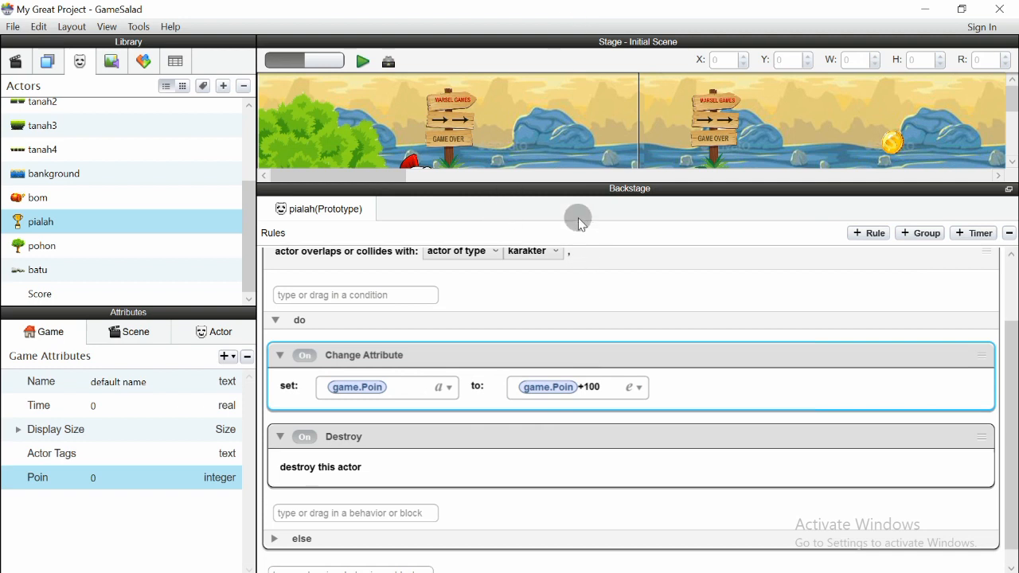
pyautogui.scroll(3, 1009, 406)
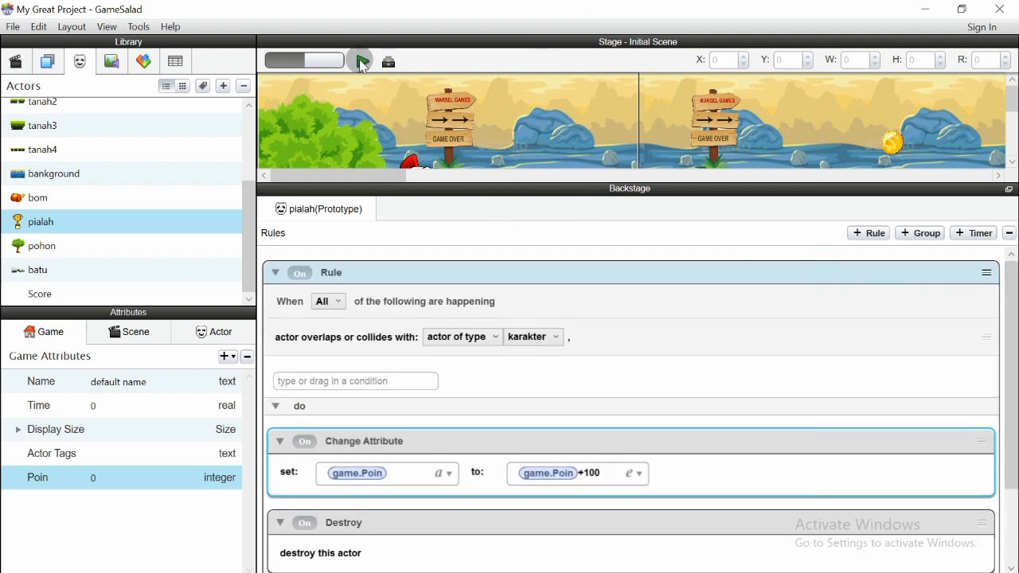
pyautogui.click(362, 63)
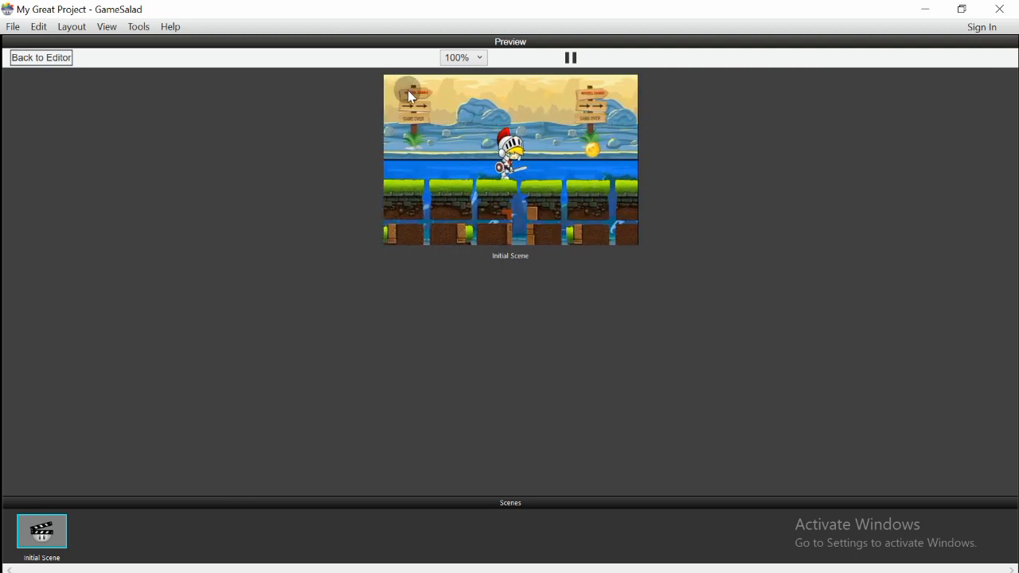
pyautogui.click(38, 69)
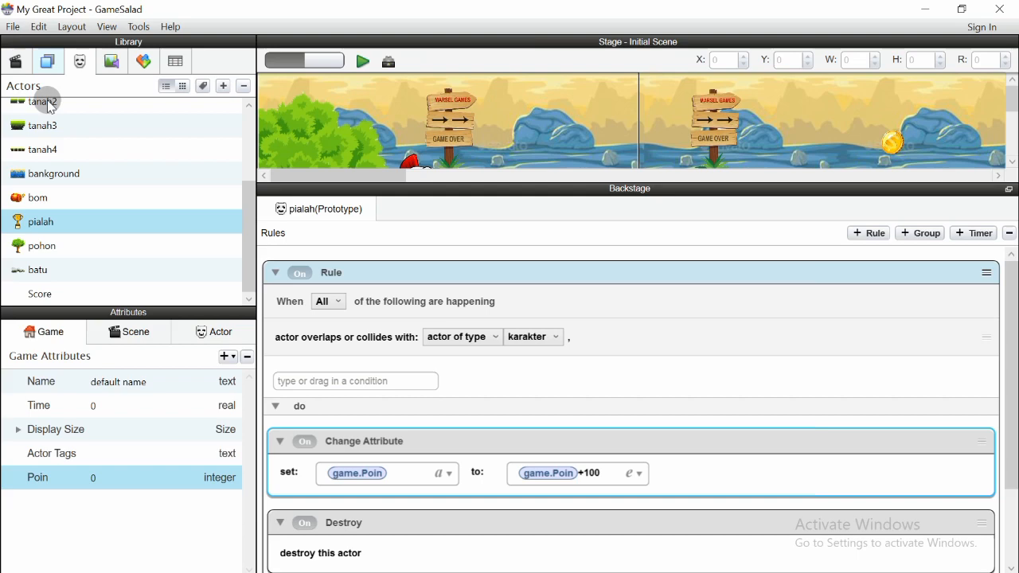
# Collapse the pialah collision rule and show the scene's layers, expanding then collapsing Background
pyautogui.click(271, 272)
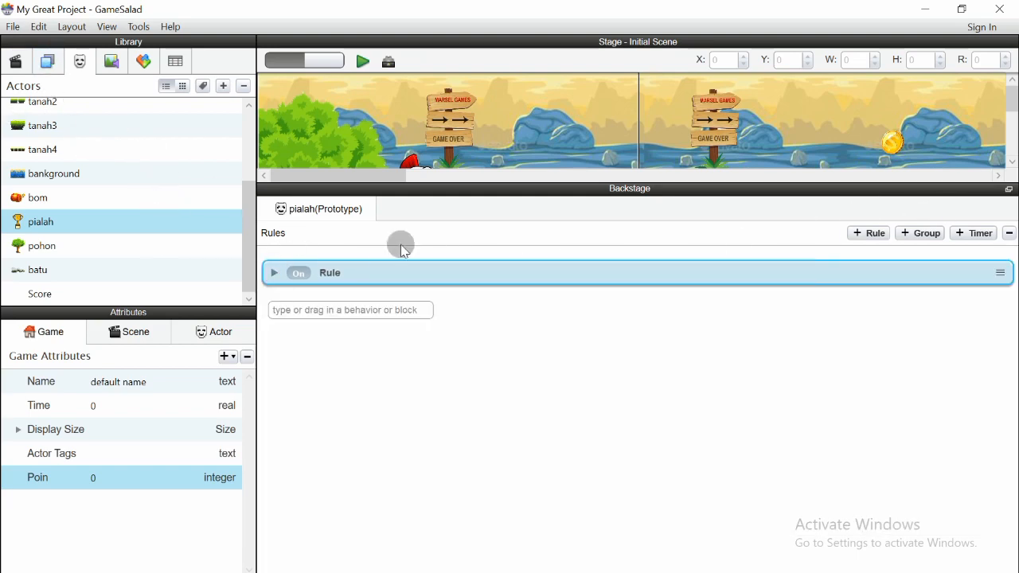
pyautogui.click(48, 62)
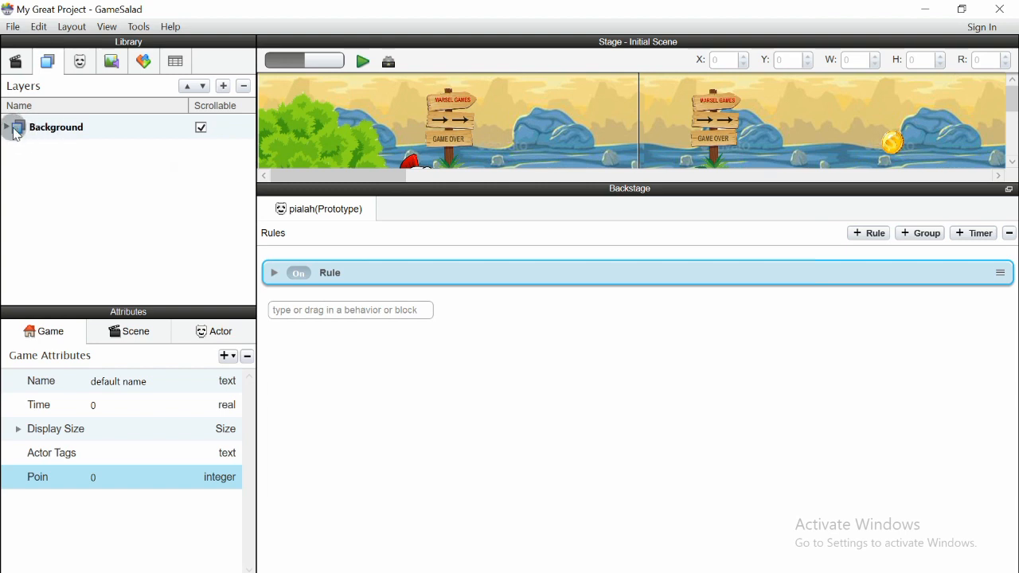
pyautogui.click(7, 128)
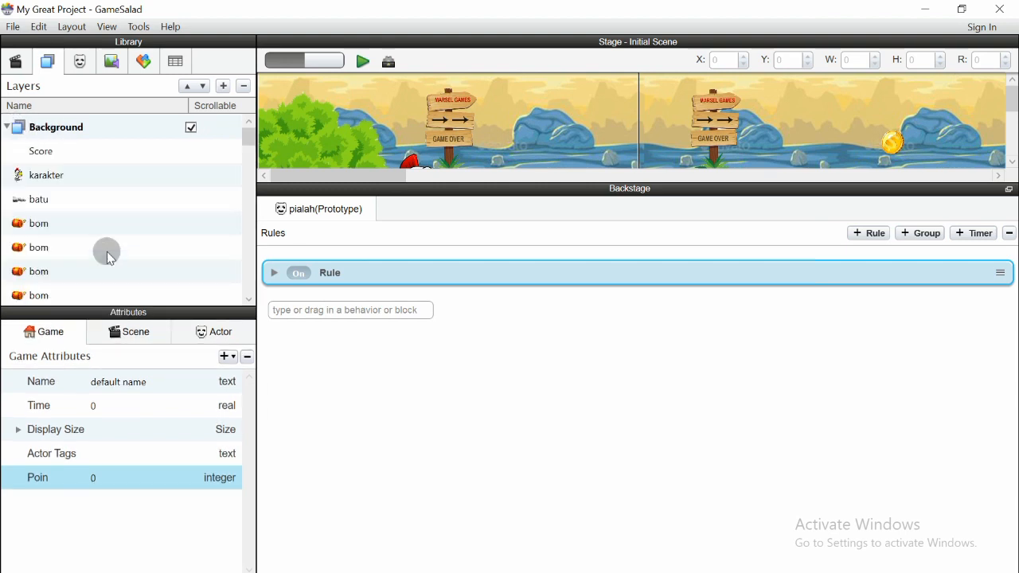
pyautogui.scroll(-1, 247, 151)
pyautogui.scroll(1, 248, 148)
pyautogui.moveTo(249, 148)
pyautogui.mouseDown()
pyautogui.moveTo(250, 218)
pyautogui.moveTo(261, 136)
pyautogui.mouseUp()
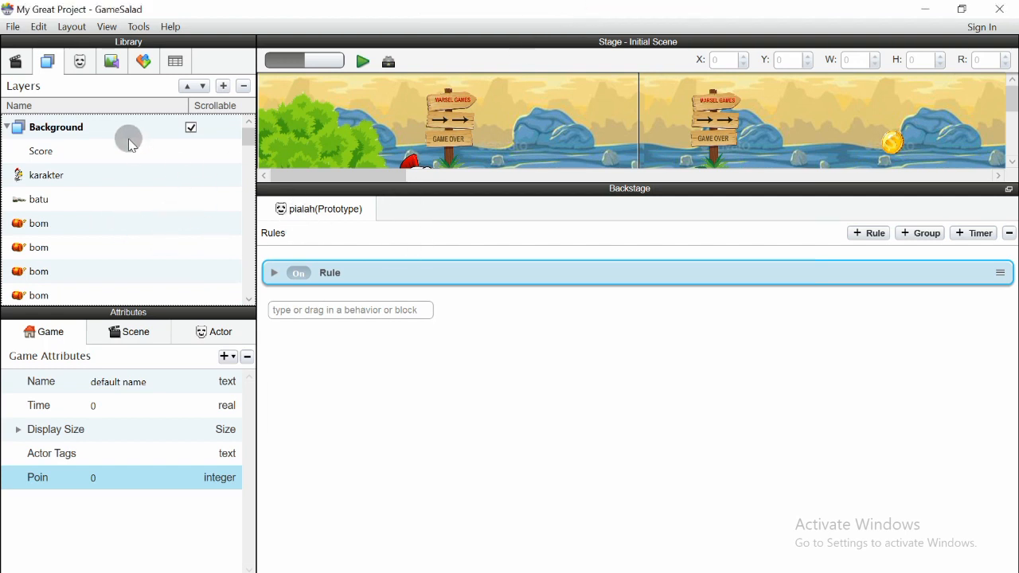
pyautogui.click(6, 132)
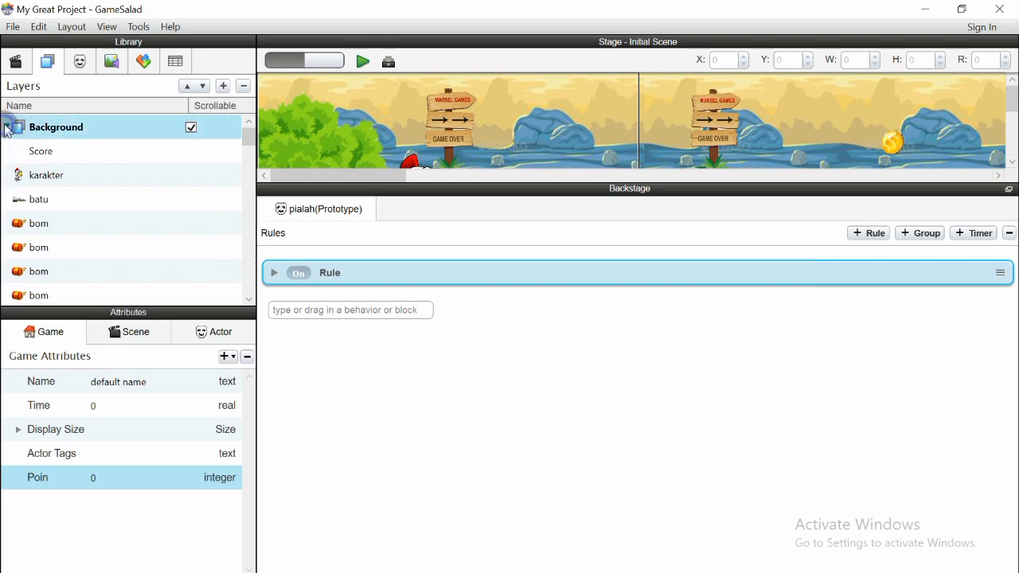
pyautogui.click(6, 129)
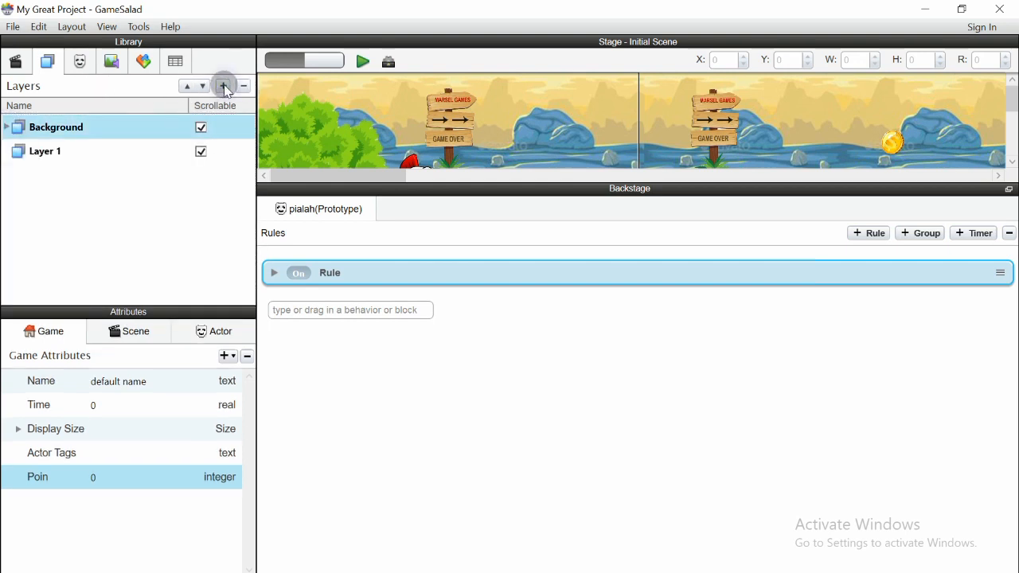
# Rename Layer 1 to 'Display layer' and move it above Background
pyautogui.doubleClick(59, 151)
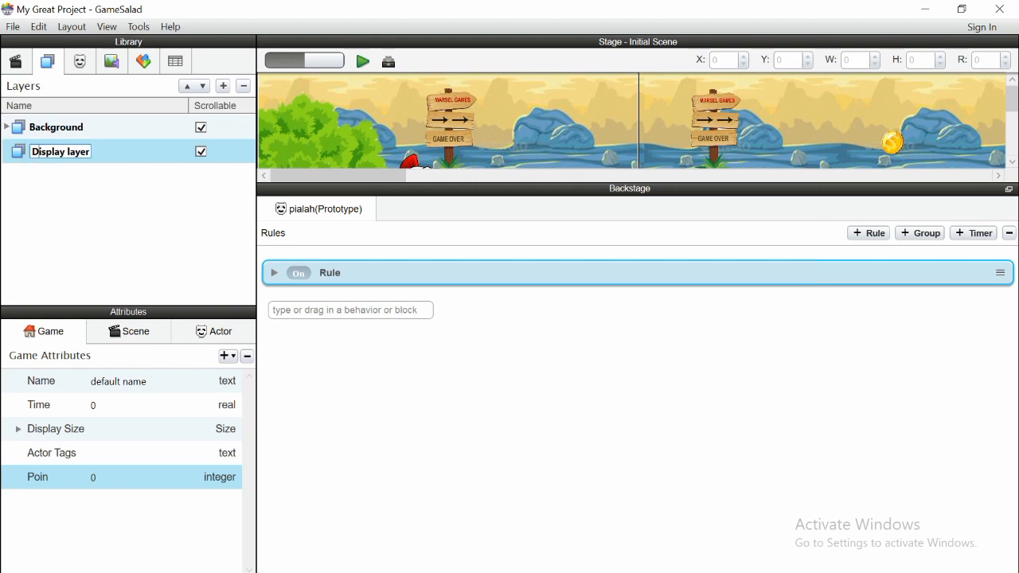
pyautogui.click(150, 160)
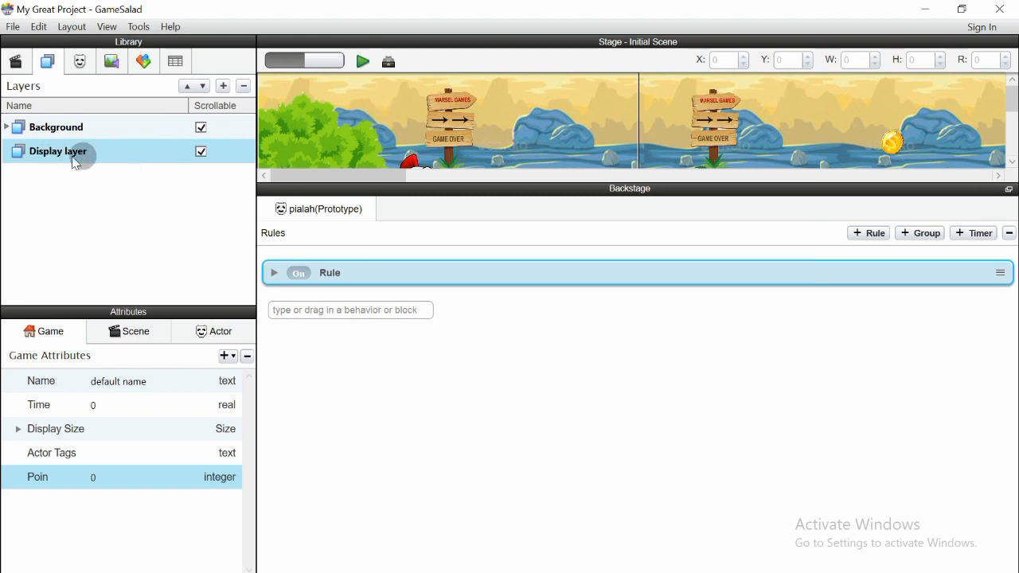
pyautogui.moveTo(62, 152); pyautogui.dragTo(55, 127)
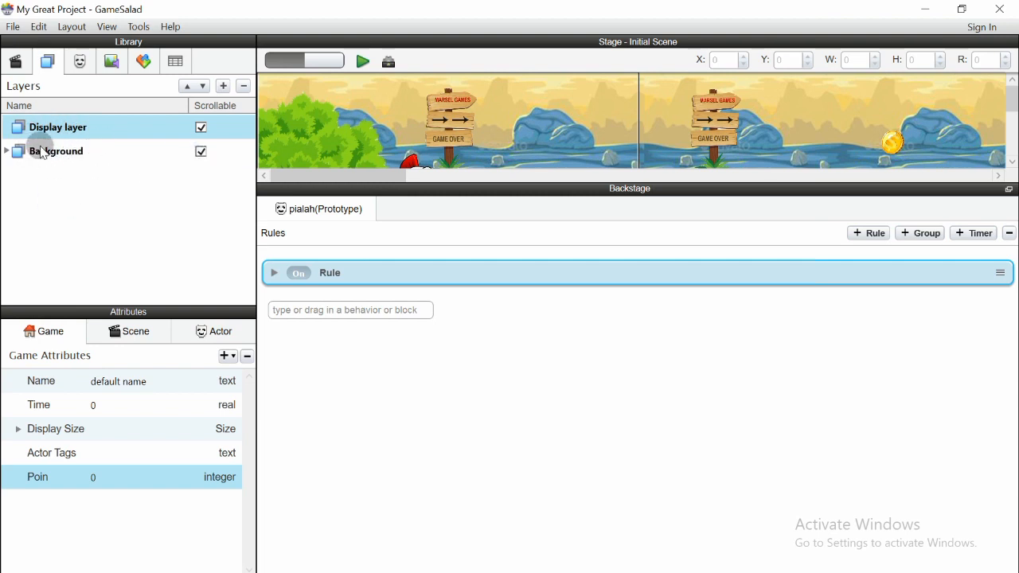
# Expand Background's actor list and select the Score actor in it
pyautogui.click(7, 151)
pyautogui.moveTo(248, 136); pyautogui.dragTo(245, 248)
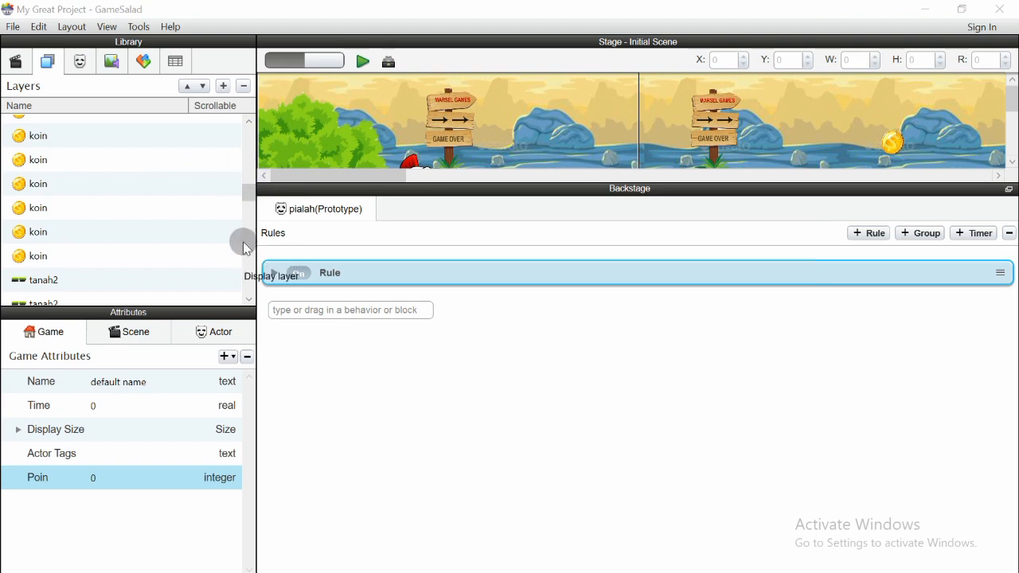
pyautogui.moveTo(249, 199); pyautogui.dragTo(102, 265)
pyautogui.scroll(5, 99, 264)
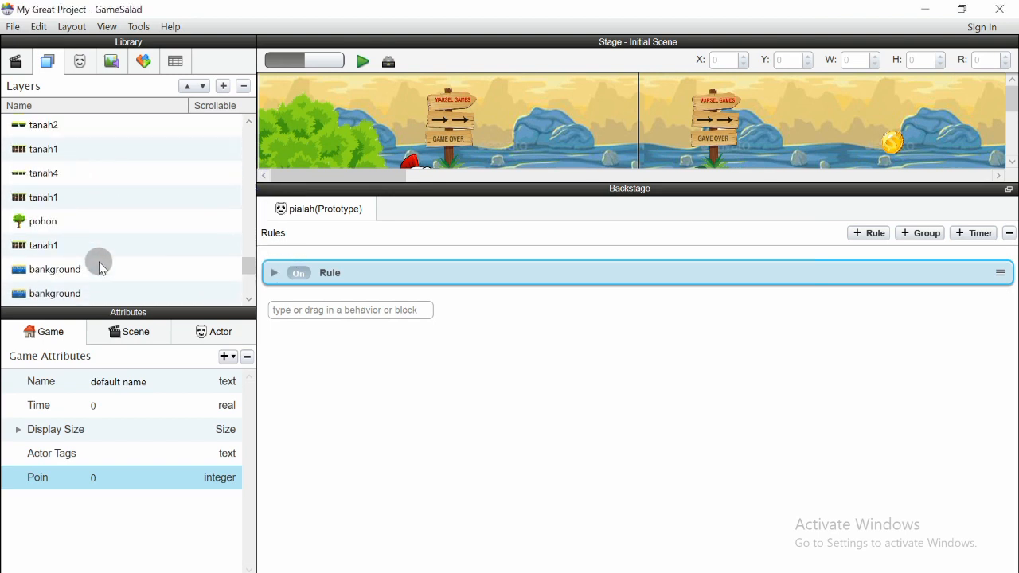
pyautogui.scroll(8, 97, 229)
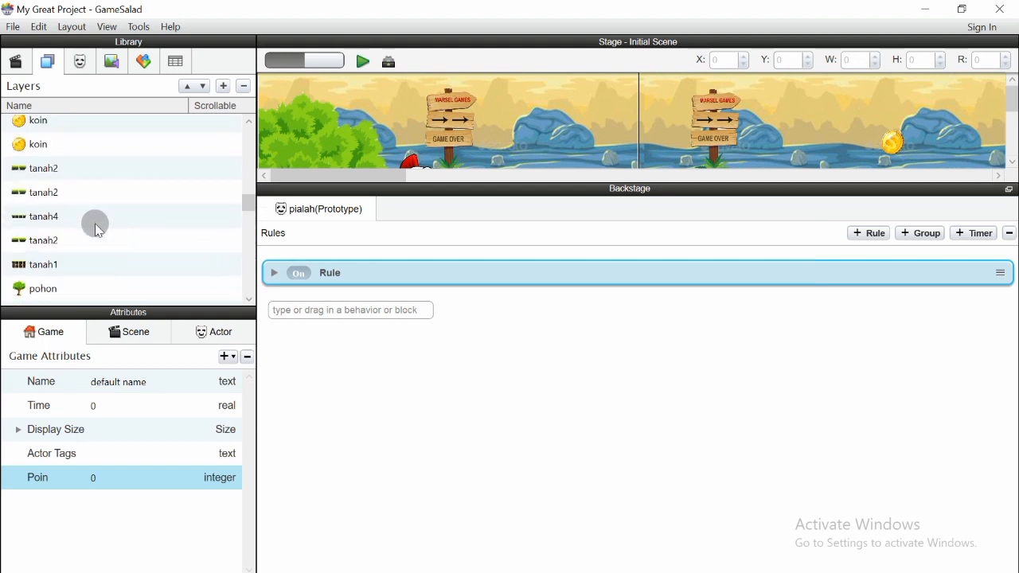
pyautogui.scroll(6, 96, 229)
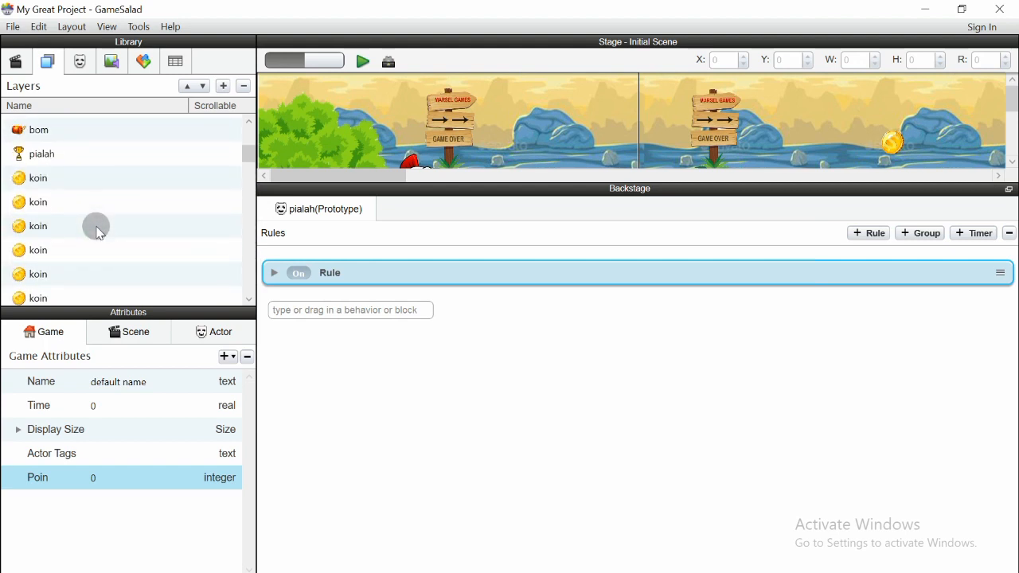
pyautogui.scroll(5, 97, 230)
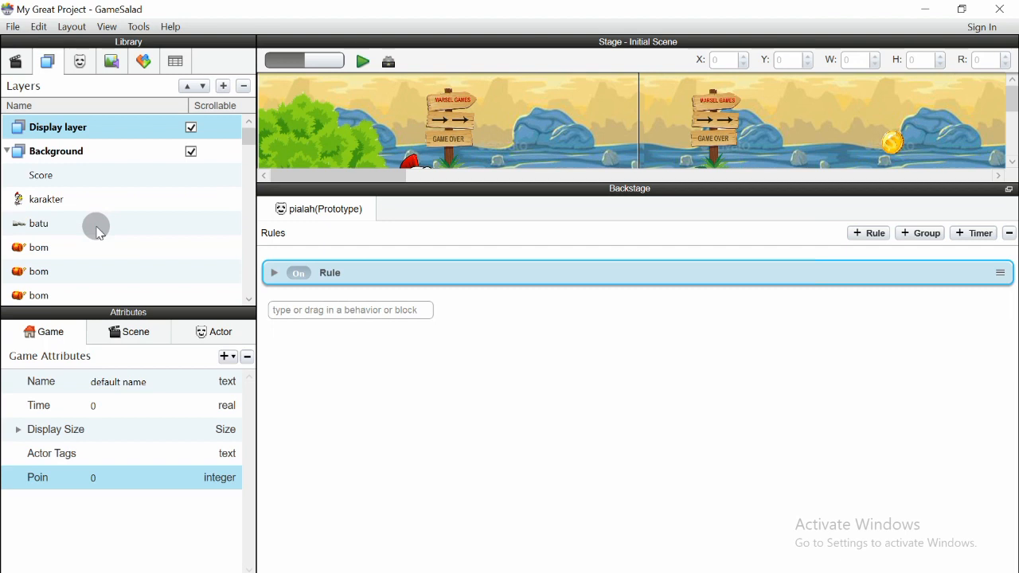
pyautogui.click(45, 176)
# Move Score into Display layer, uncheck Display layer's Scrollable, and enlarge the stage view
pyautogui.moveTo(41, 175); pyautogui.dragTo(50, 136)
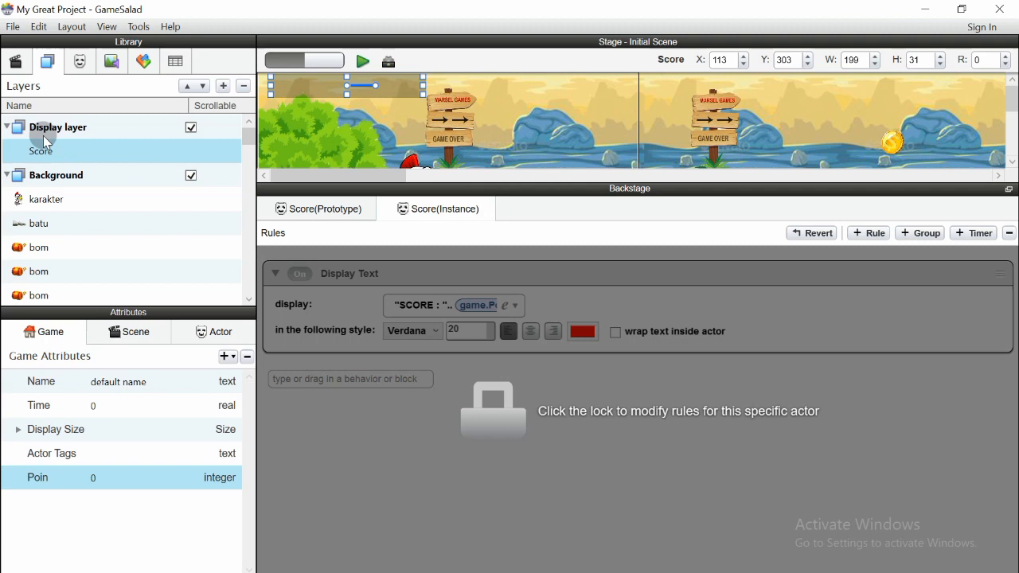
pyautogui.click(6, 129)
pyautogui.click(6, 129)
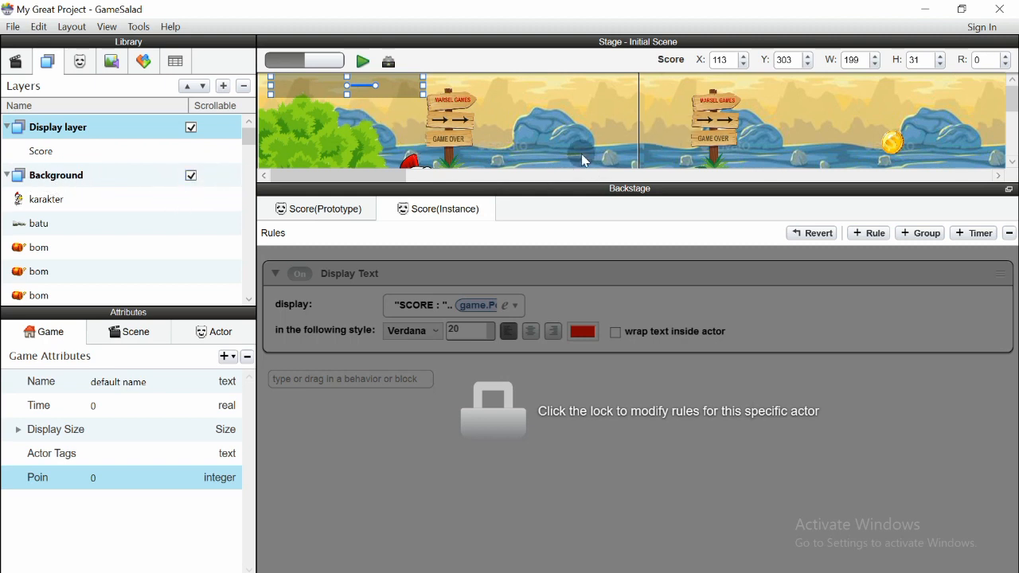
pyautogui.click(191, 129)
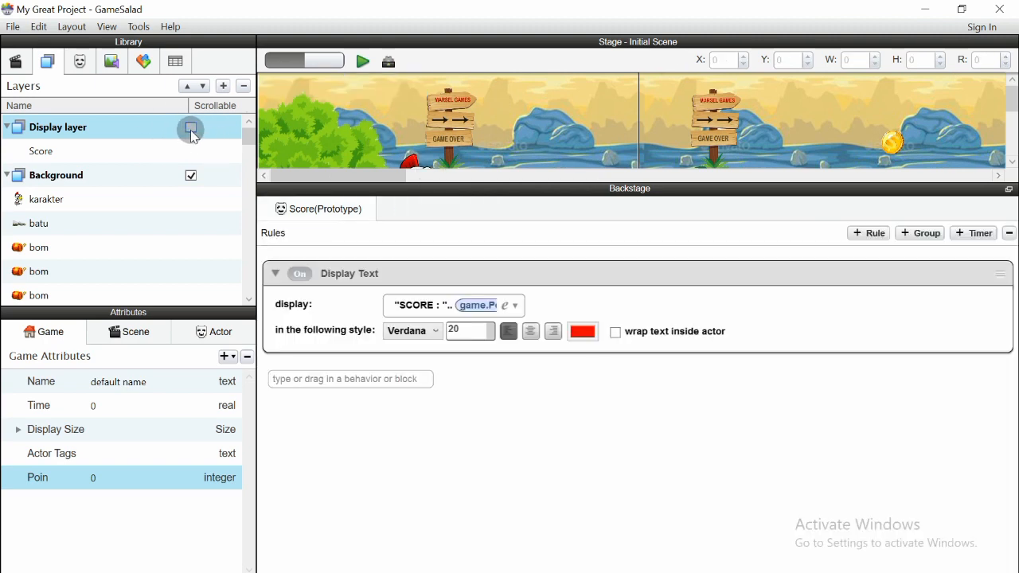
pyautogui.moveTo(494, 191); pyautogui.dragTo(482, 344)
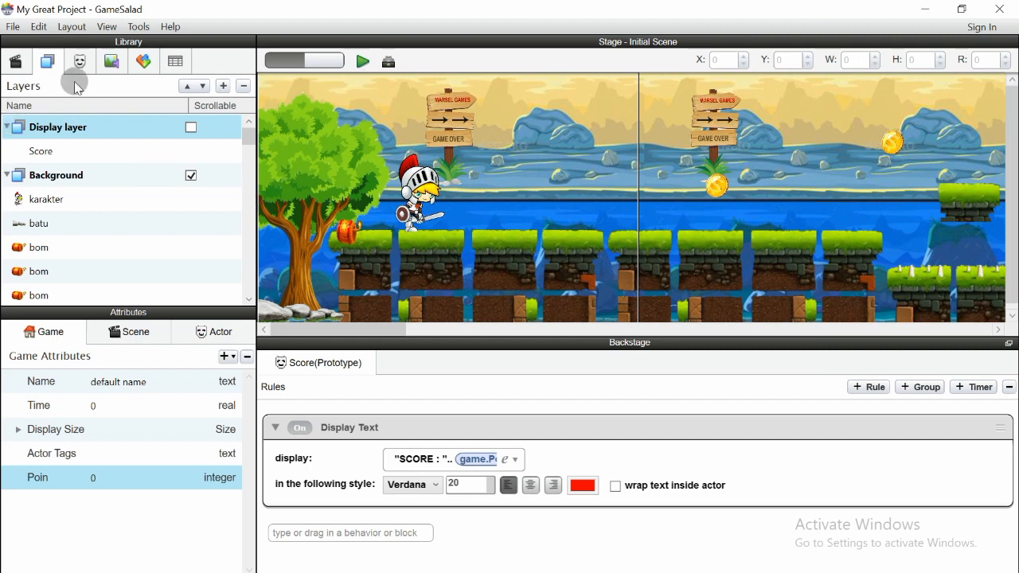
pyautogui.click(78, 61)
# Start a preview of the game and set the preview zoom to 200%
pyautogui.click(363, 62)
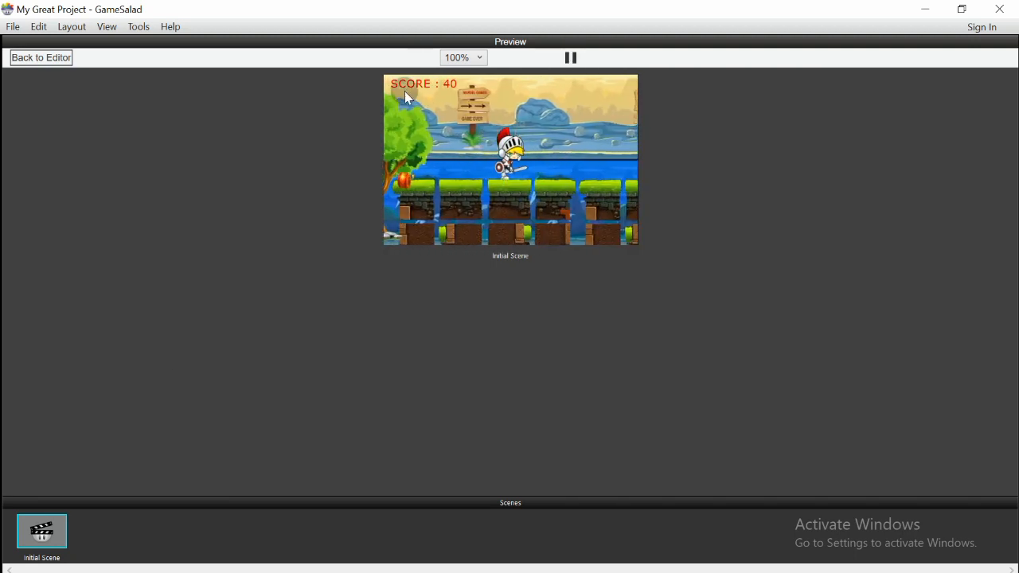
pyautogui.click(478, 59)
pyautogui.click(479, 59)
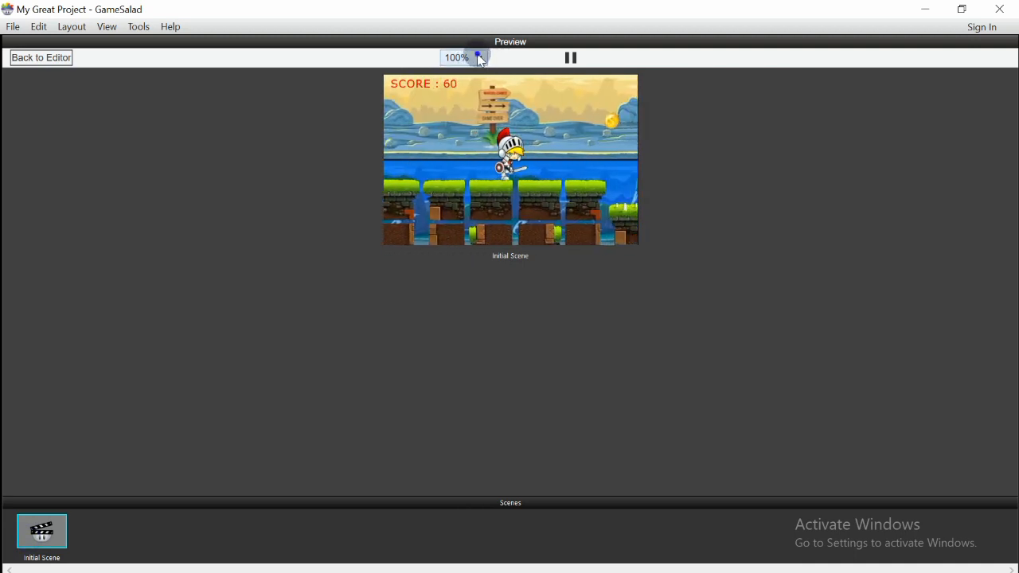
pyautogui.click(478, 58)
pyautogui.click(480, 59)
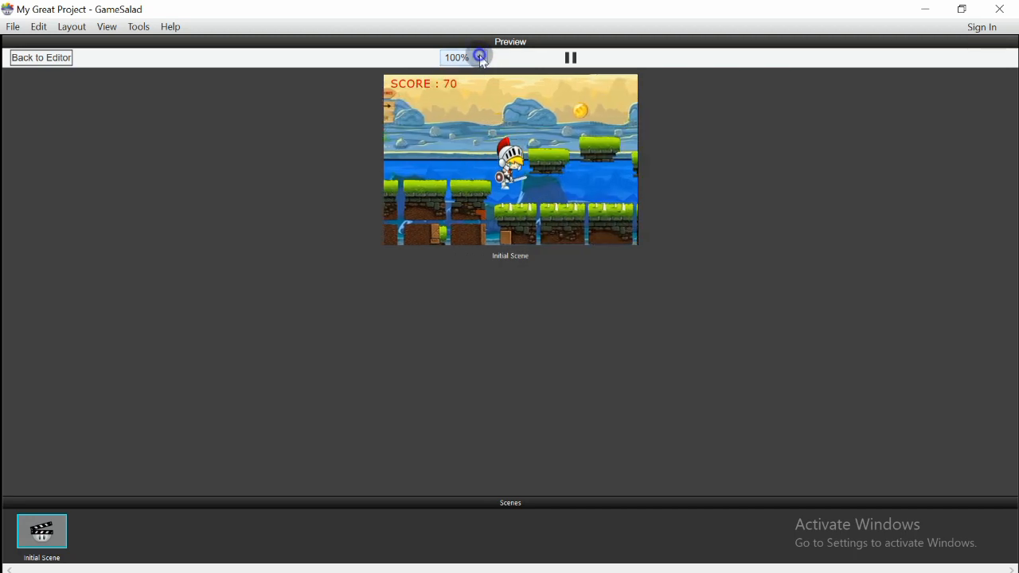
pyautogui.click(480, 59)
pyautogui.click(458, 89)
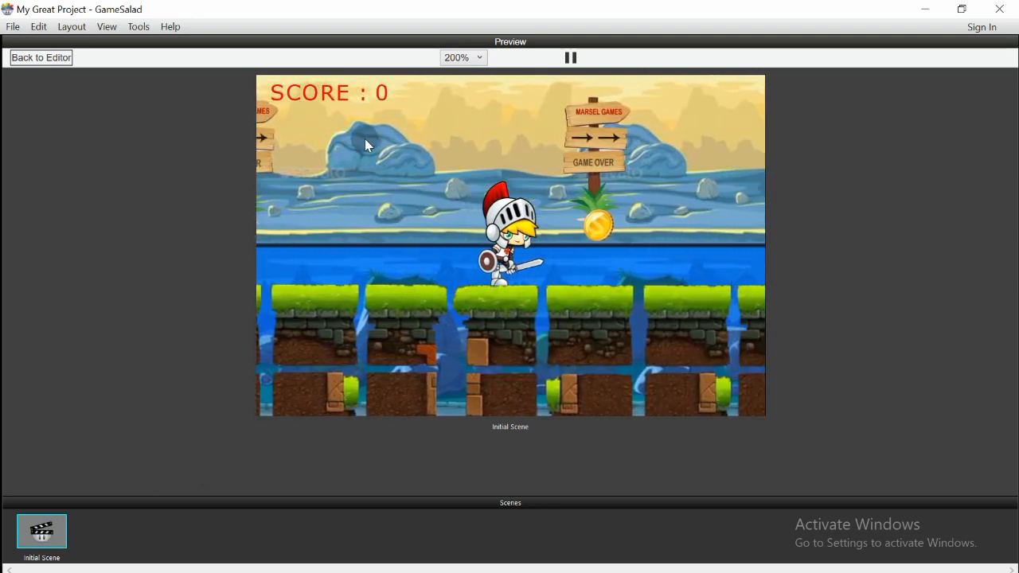
# Jump the knight to collect coins up to SCORE : 90, then return to the editor
pyautogui.click(356, 116)
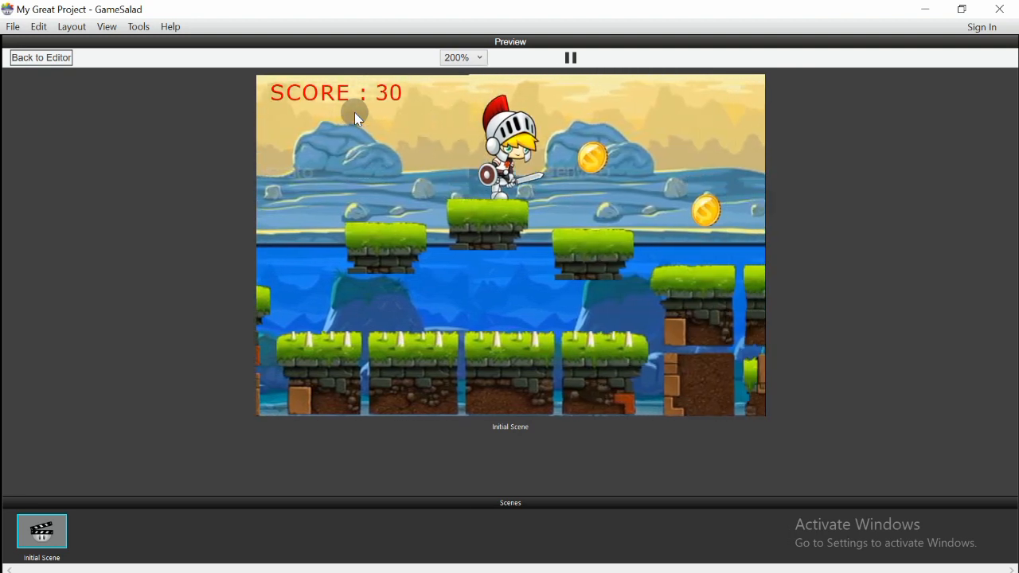
pyautogui.click(354, 113)
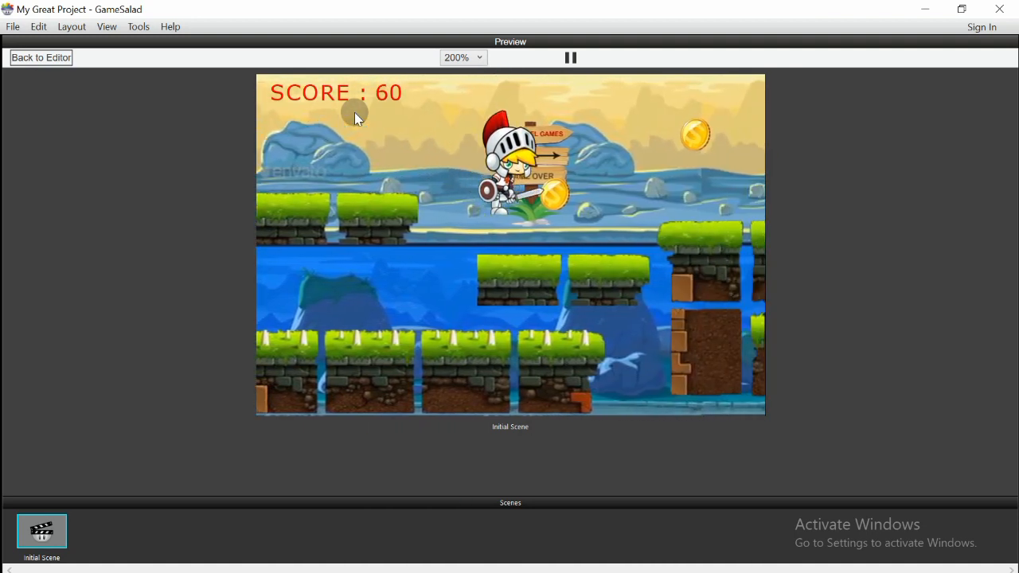
pyautogui.press('Up')
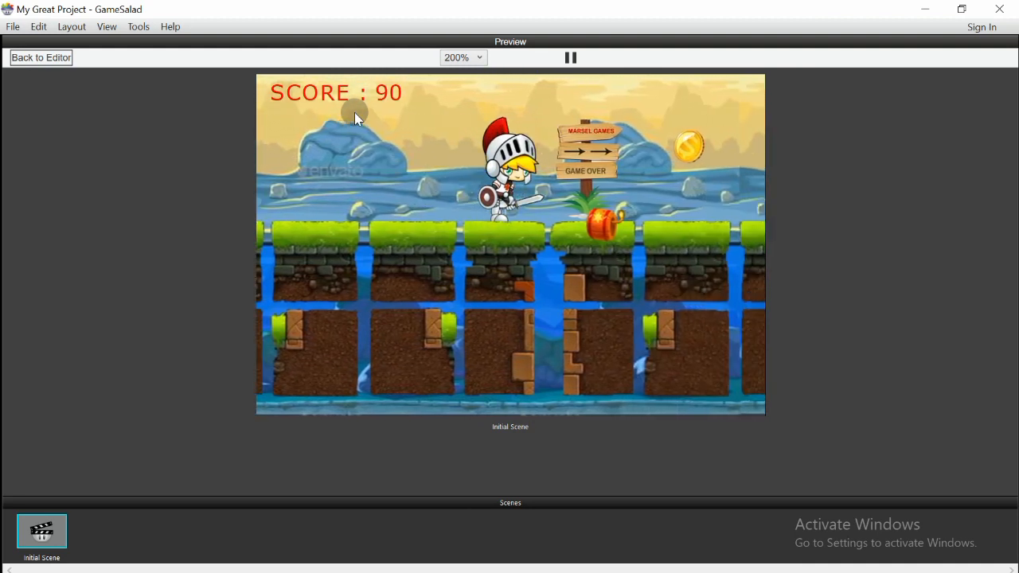
pyautogui.click(35, 59)
# Set the Score actor's display text font size to 15, correcting a typo, then launch a preview
pyautogui.click(80, 301)
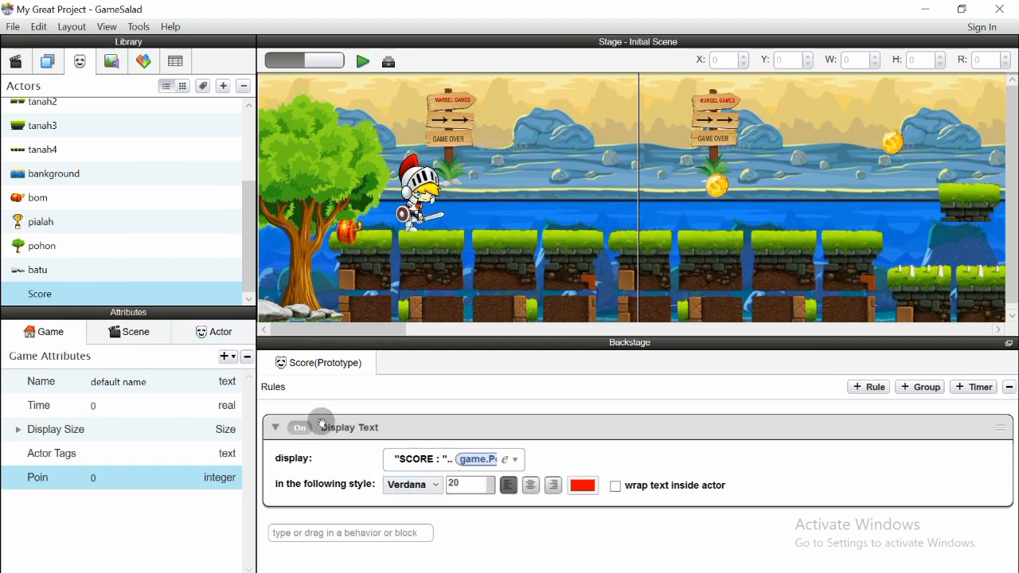
pyautogui.click(460, 485)
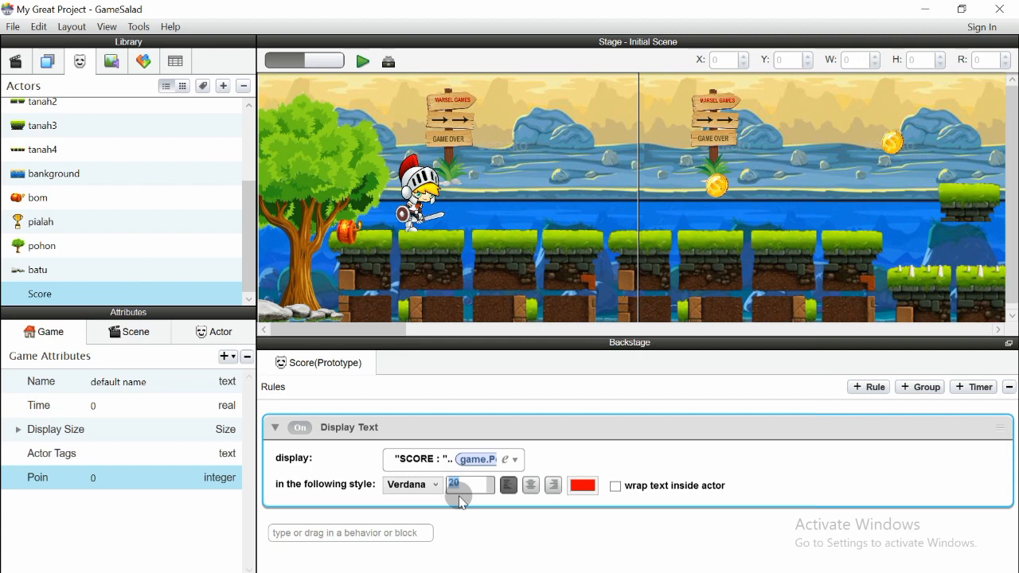
pyautogui.write('1`5')
pyautogui.moveTo(467, 479); pyautogui.dragTo(444, 487)
pyautogui.write('15')
pyautogui.click(362, 64)
pyautogui.click(479, 58)
# Play at 200% zoom, jumping with space to collect coins until the score reaches 150
pyautogui.click(457, 89)
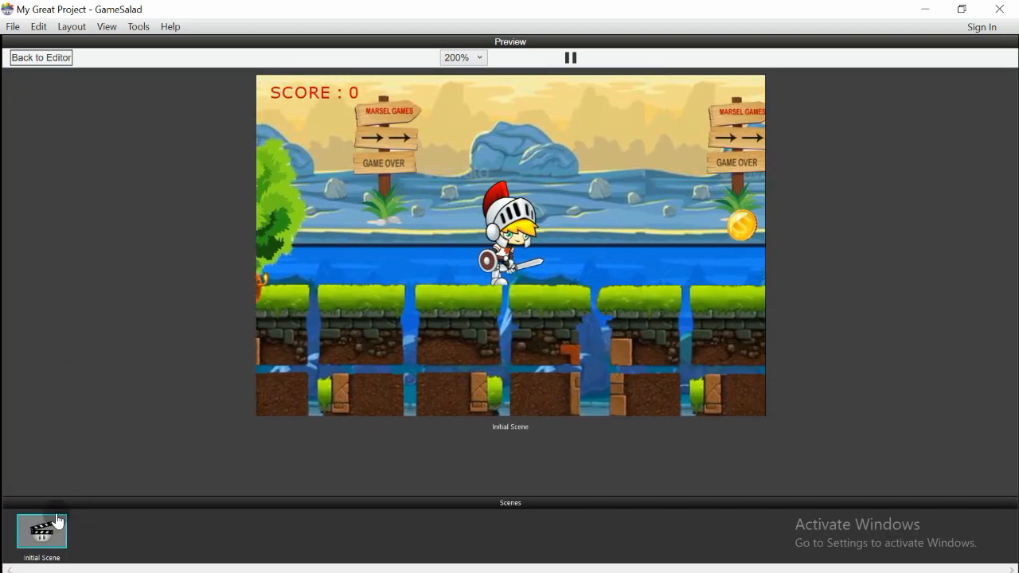
pyautogui.press('space')
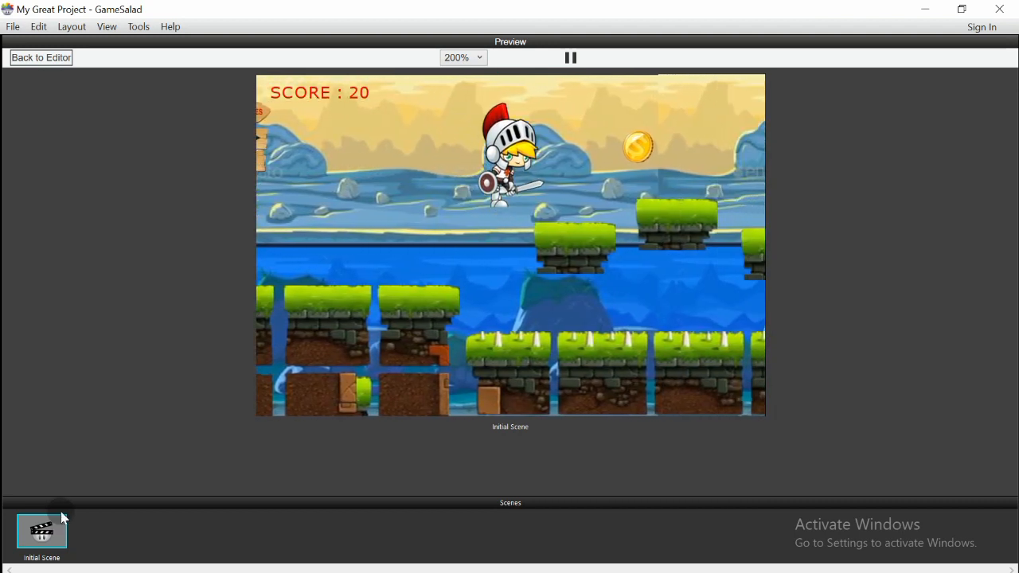
pyautogui.press('space')
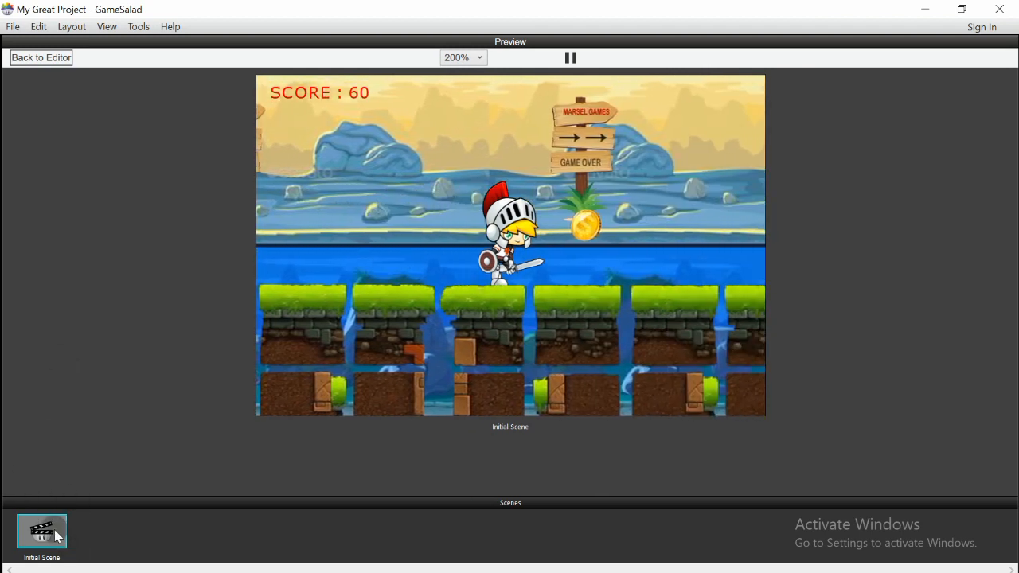
pyautogui.press('space')
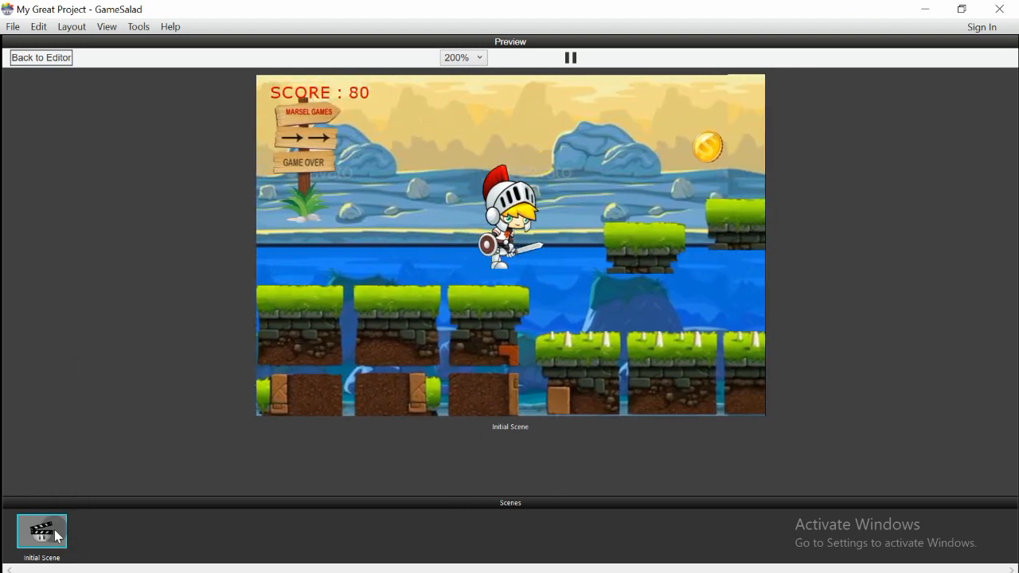
pyautogui.press('space')
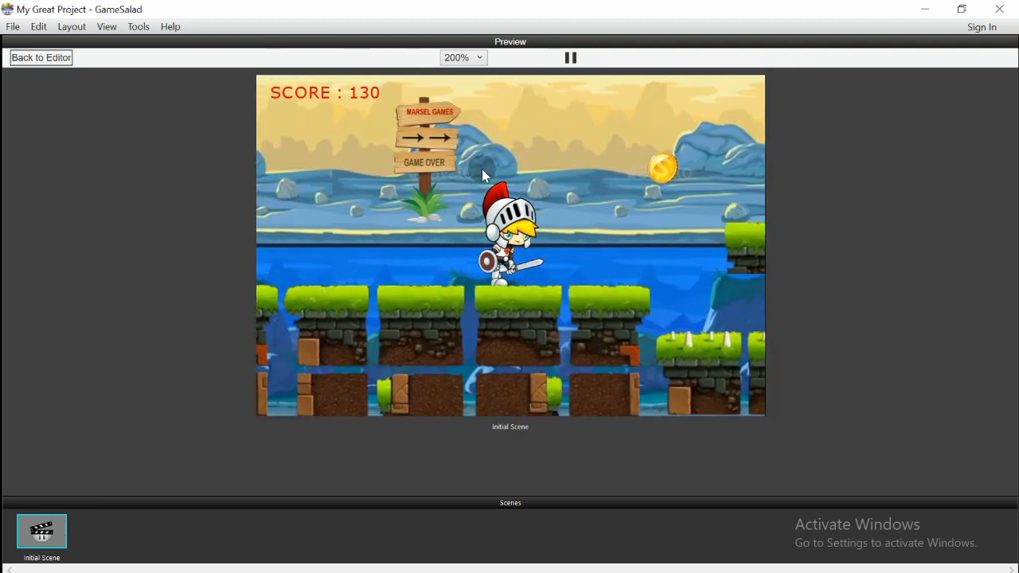
pyautogui.press('space')
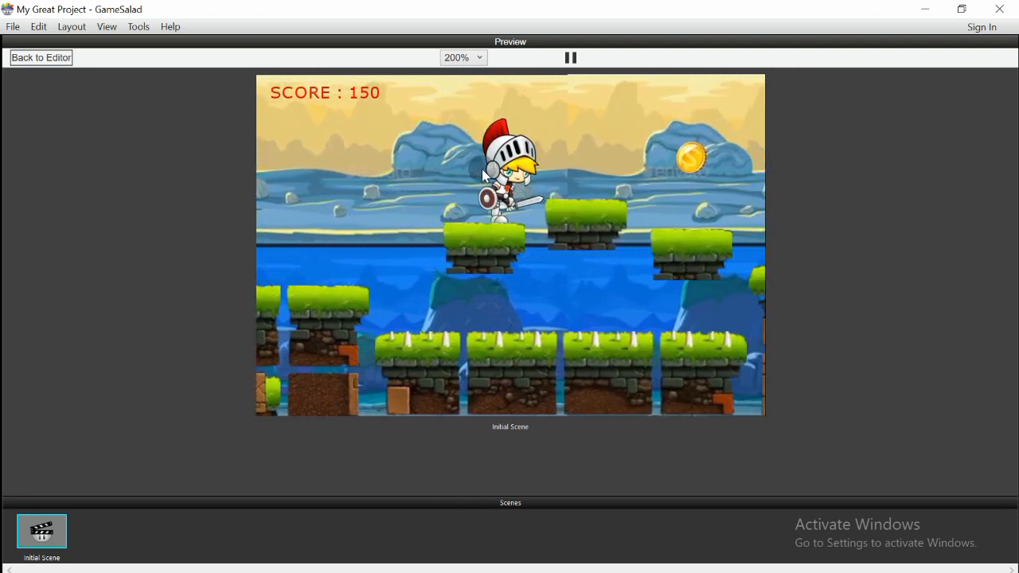
pyautogui.press('space')
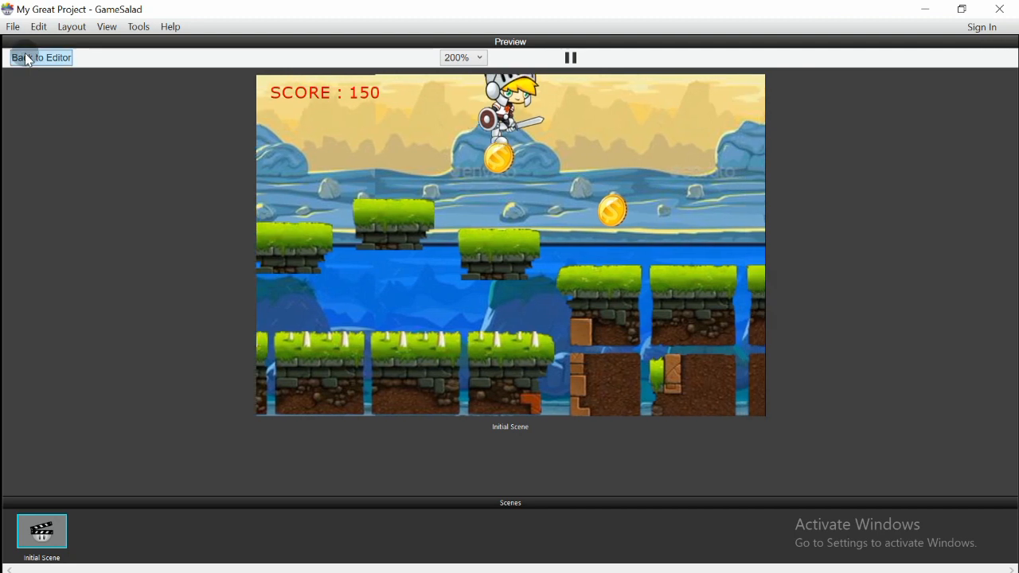
# Leave the preview, scroll along the level, and select a bom actor on the stage
pyautogui.click(25, 58)
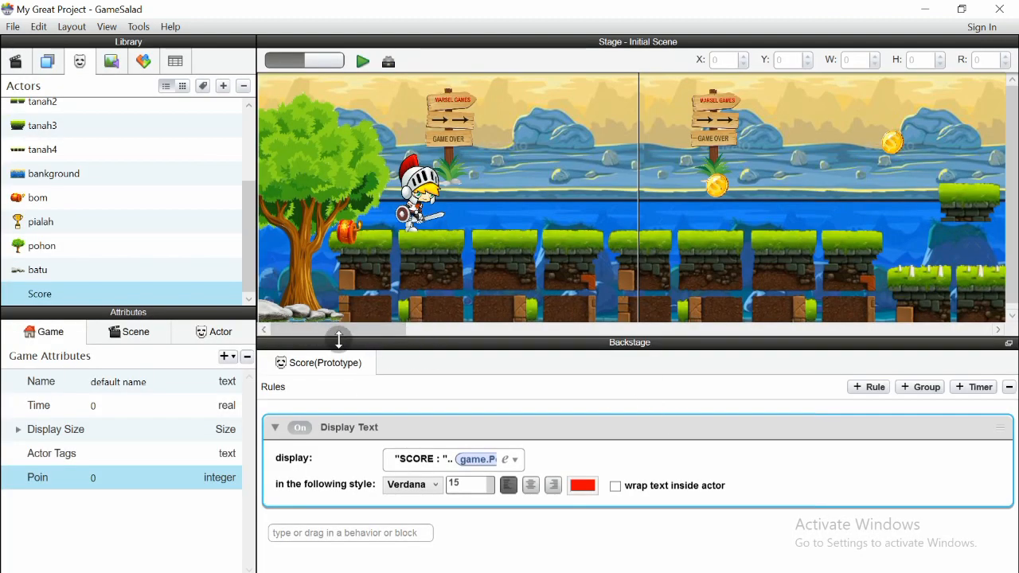
pyautogui.moveTo(334, 333); pyautogui.dragTo(828, 385)
pyautogui.moveTo(459, 216); pyautogui.dragTo(565, 218)
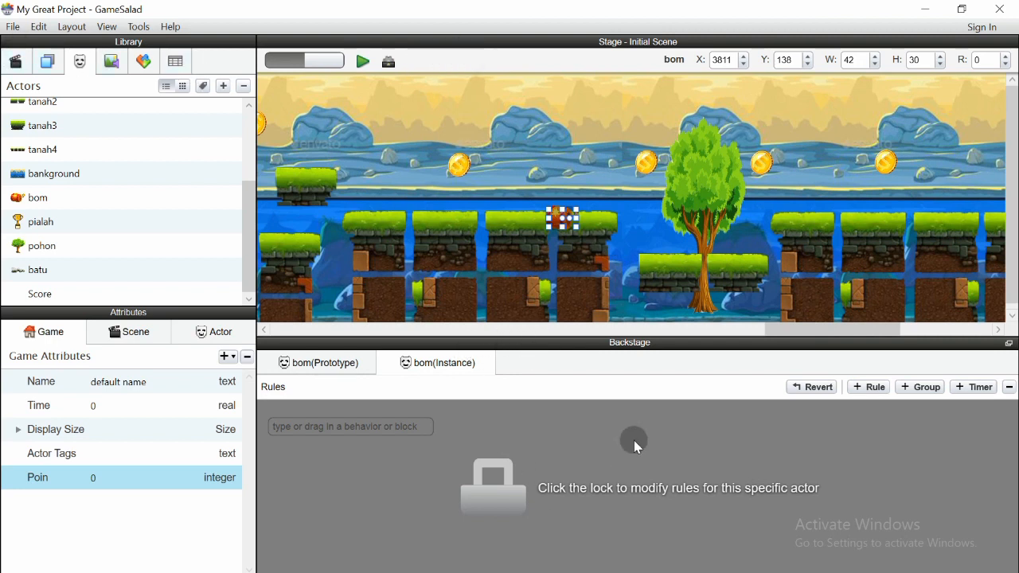
pyautogui.moveTo(810, 335); pyautogui.dragTo(298, 335)
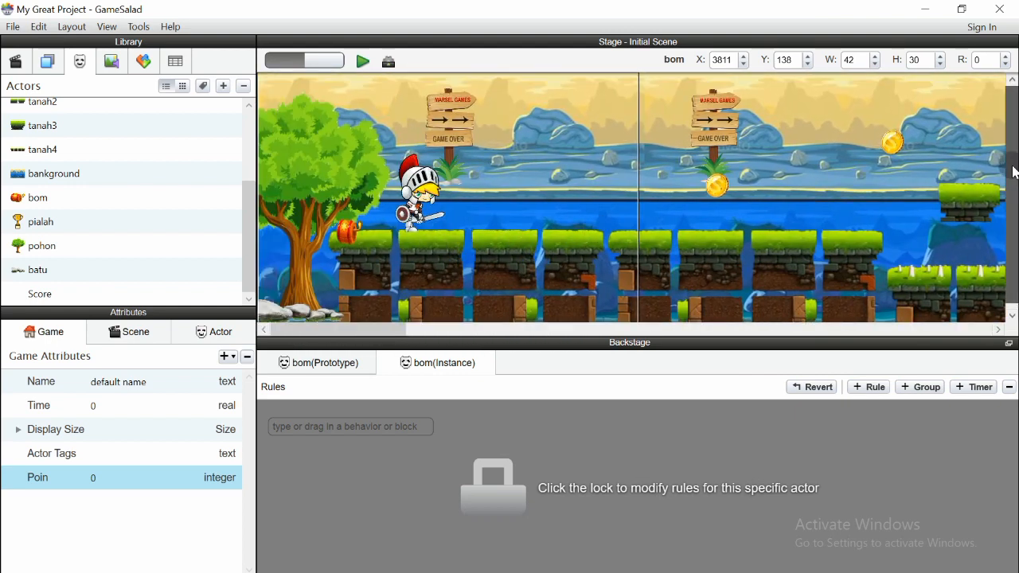
pyautogui.moveTo(366, 333)
pyautogui.mouseDown()
pyautogui.moveTo(384, 333)
pyautogui.moveTo(367, 330)
pyautogui.mouseUp()
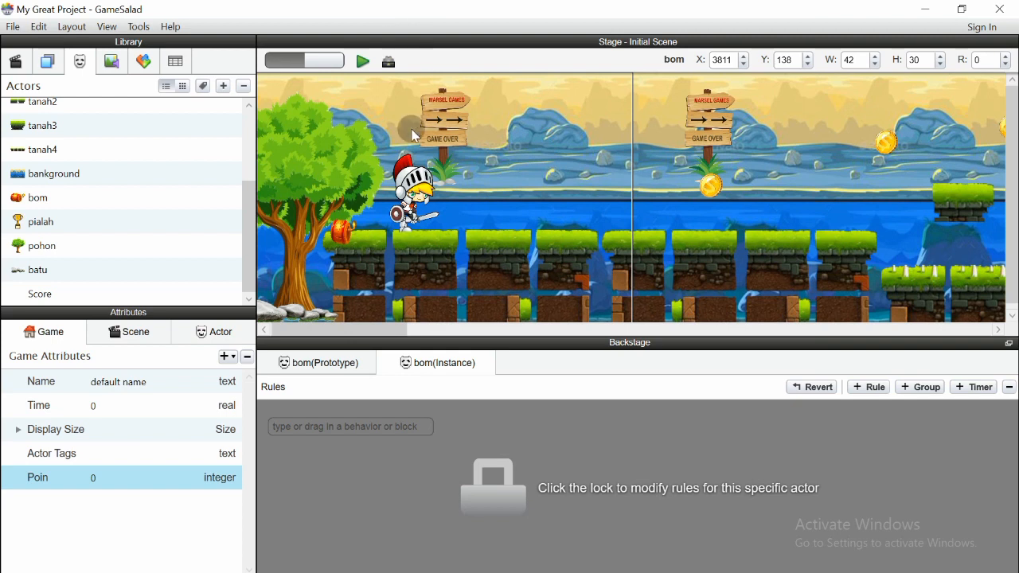
pyautogui.moveTo(390, 327)
pyautogui.mouseDown()
pyautogui.moveTo(464, 343)
pyautogui.moveTo(398, 341)
pyautogui.mouseUp()
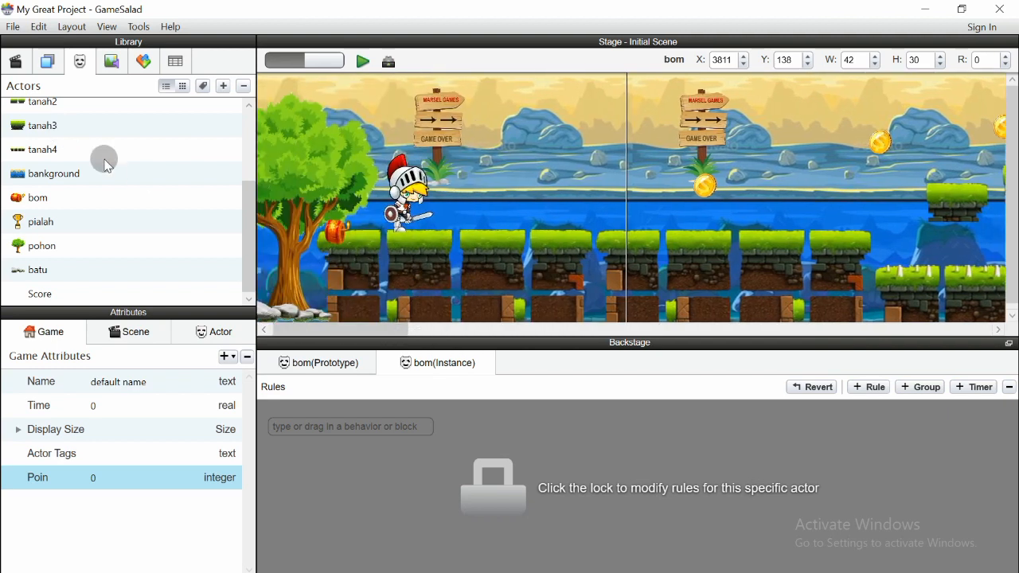
pyautogui.moveTo(251, 187); pyautogui.dragTo(228, 150)
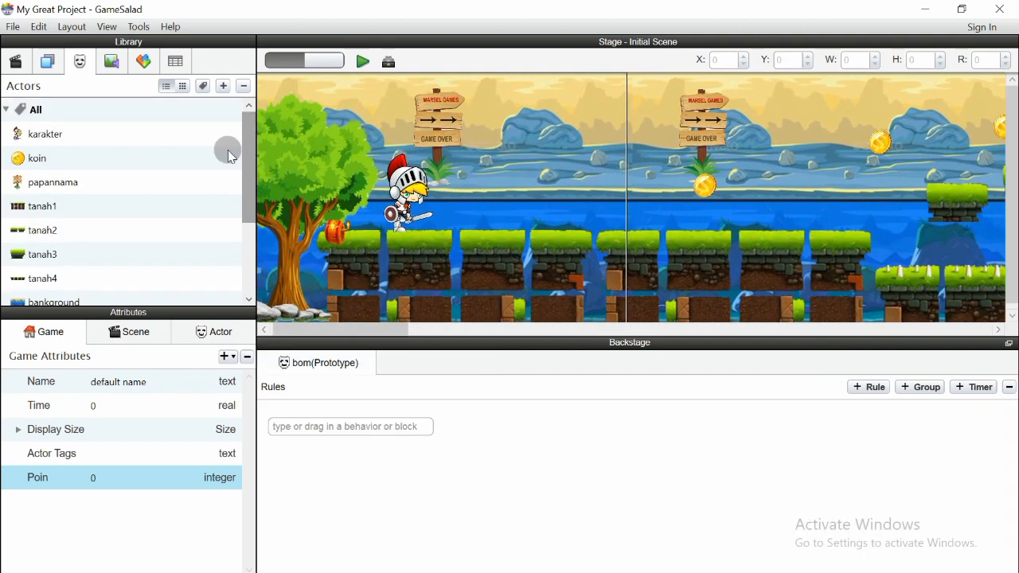
pyautogui.click(41, 66)
pyautogui.click(11, 127)
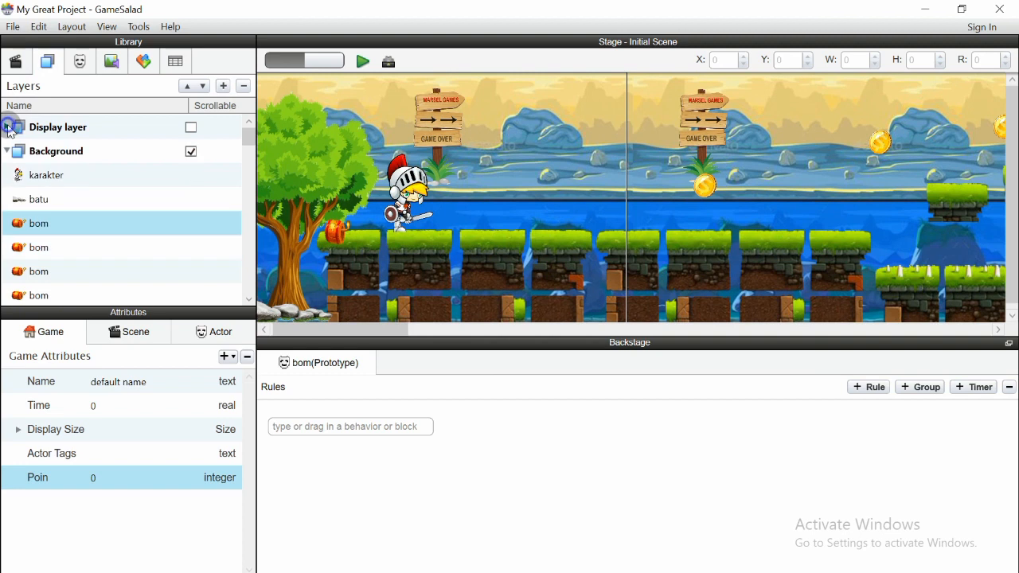
pyautogui.click(8, 151)
pyautogui.click(8, 152)
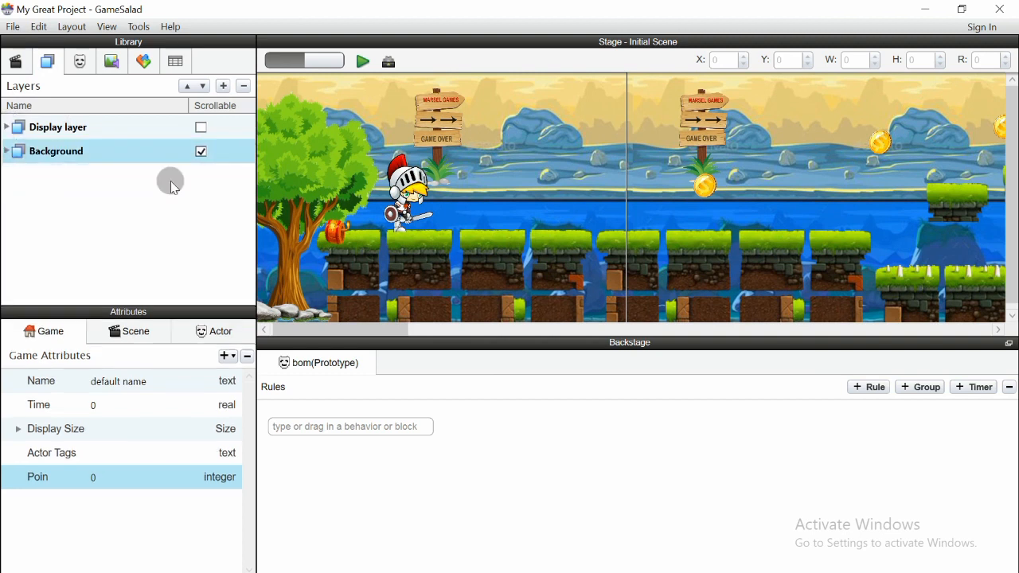
pyautogui.click(80, 61)
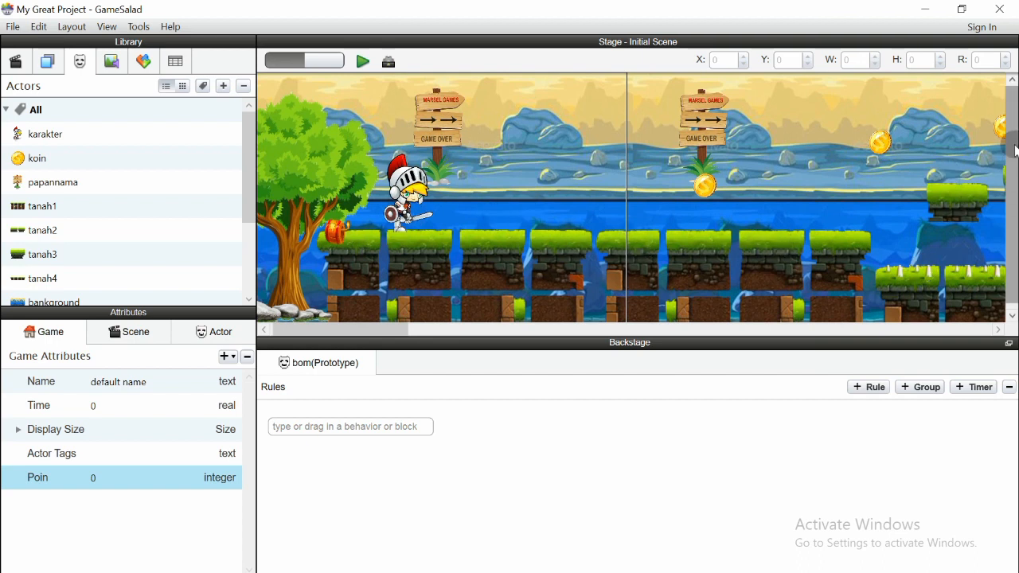
# Open the Media library, browse to the Music folder in Select Media, and cancel without importing
pyautogui.scroll(-1, 932, 215)
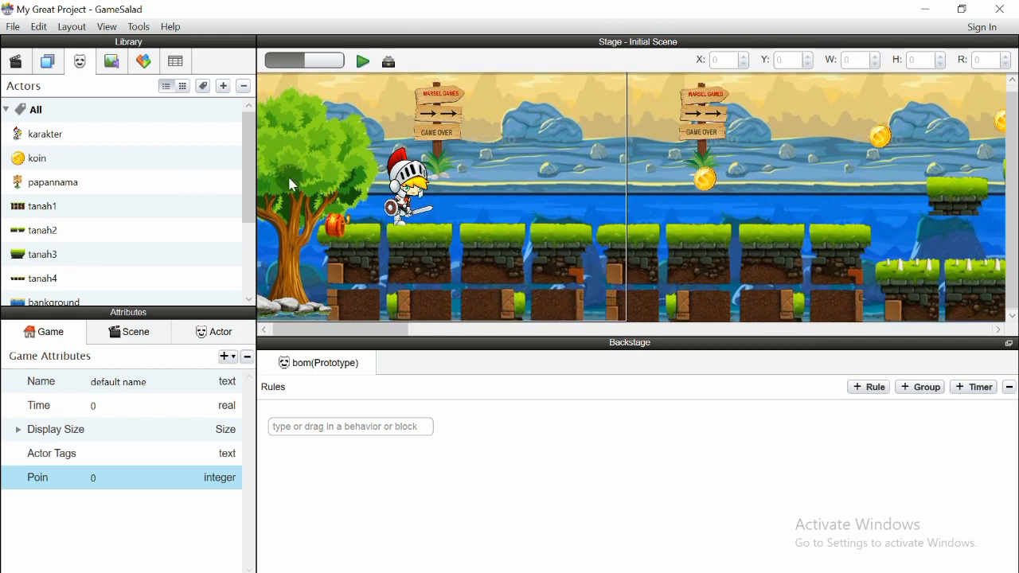
pyautogui.click(112, 62)
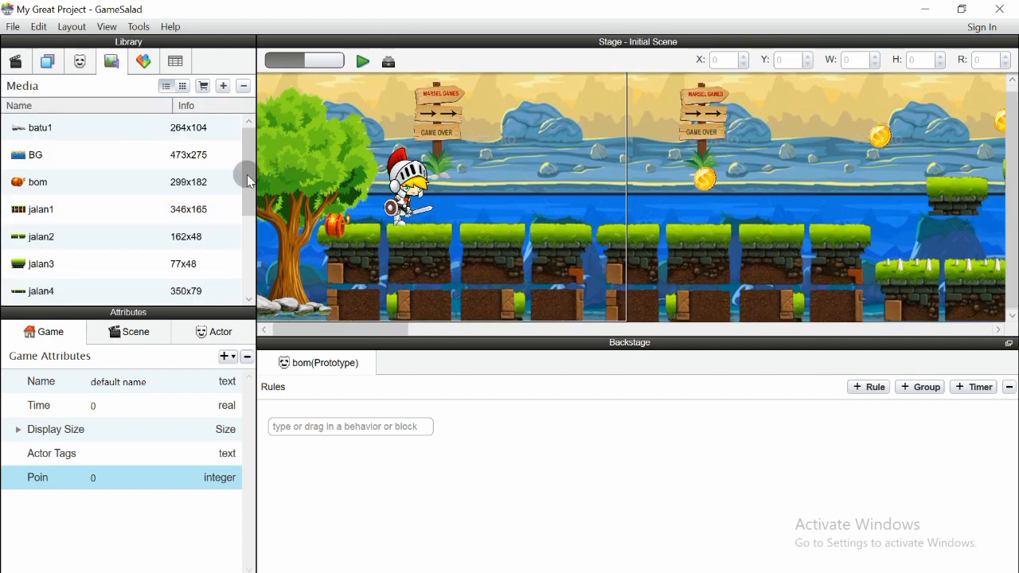
pyautogui.scroll(-3, 248, 215)
pyautogui.scroll(3, 173, 132)
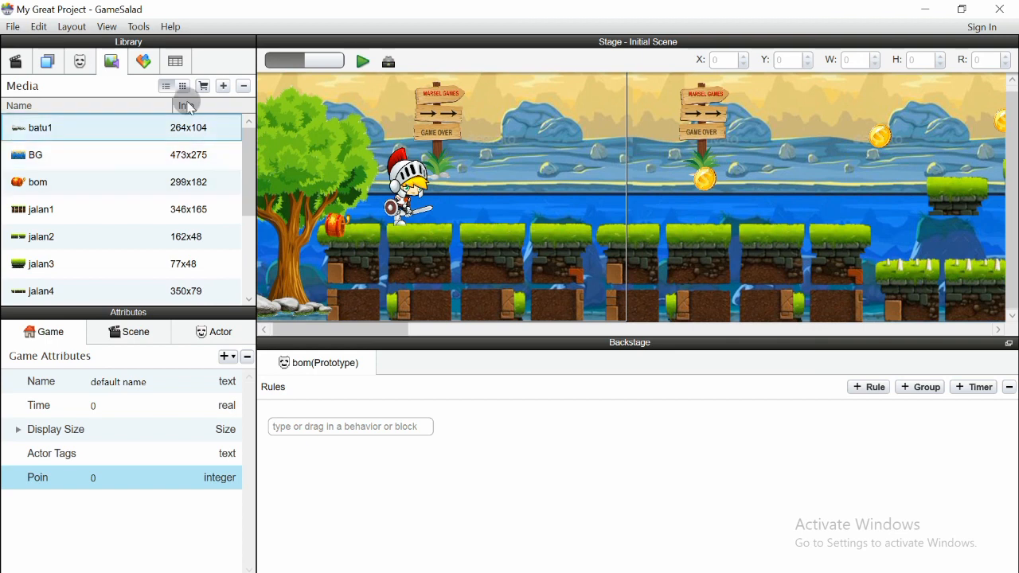
pyautogui.click(225, 86)
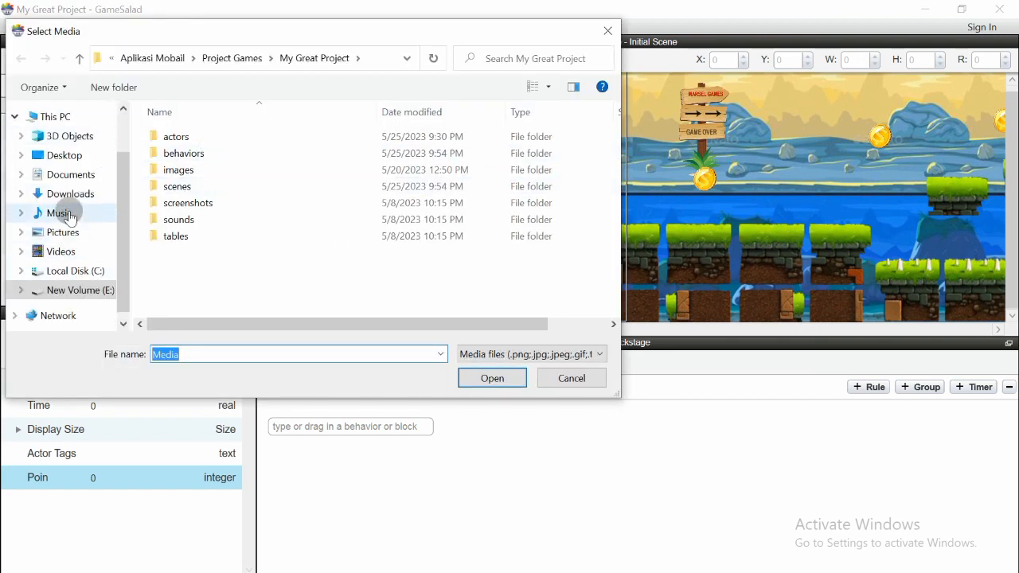
pyautogui.click(74, 214)
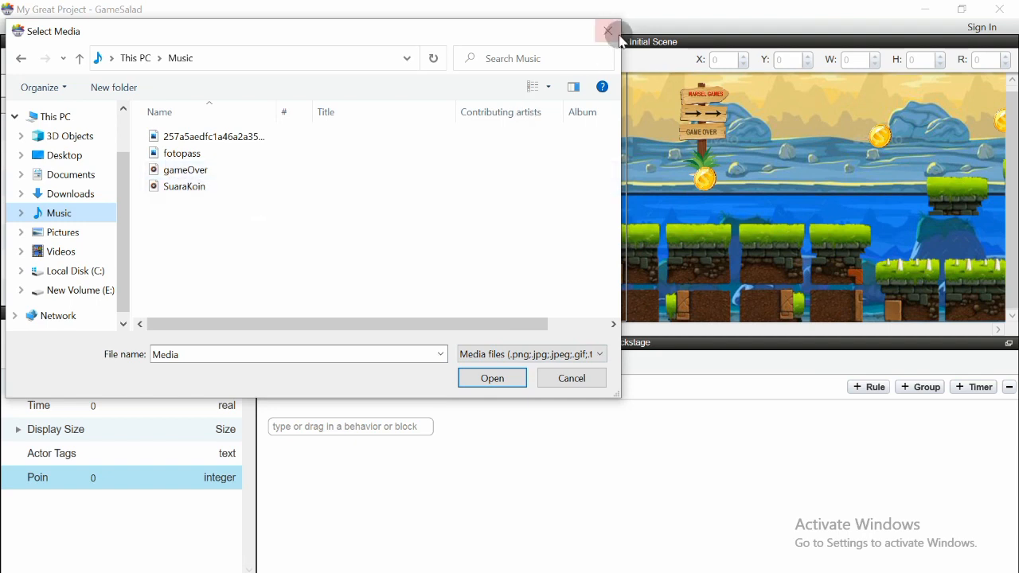
pyautogui.click(564, 378)
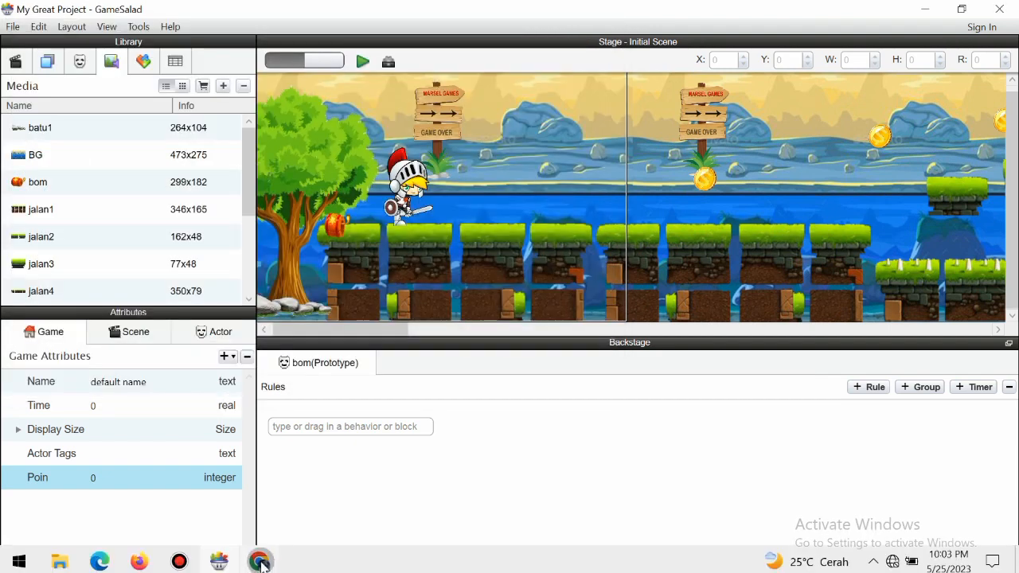
pyautogui.moveTo(64, 563)
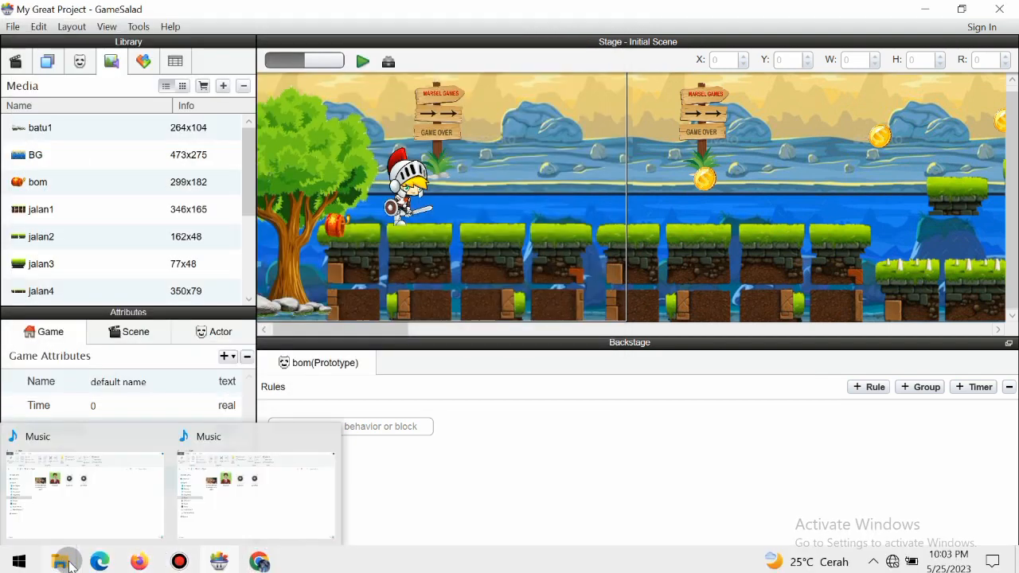
pyautogui.click(57, 508)
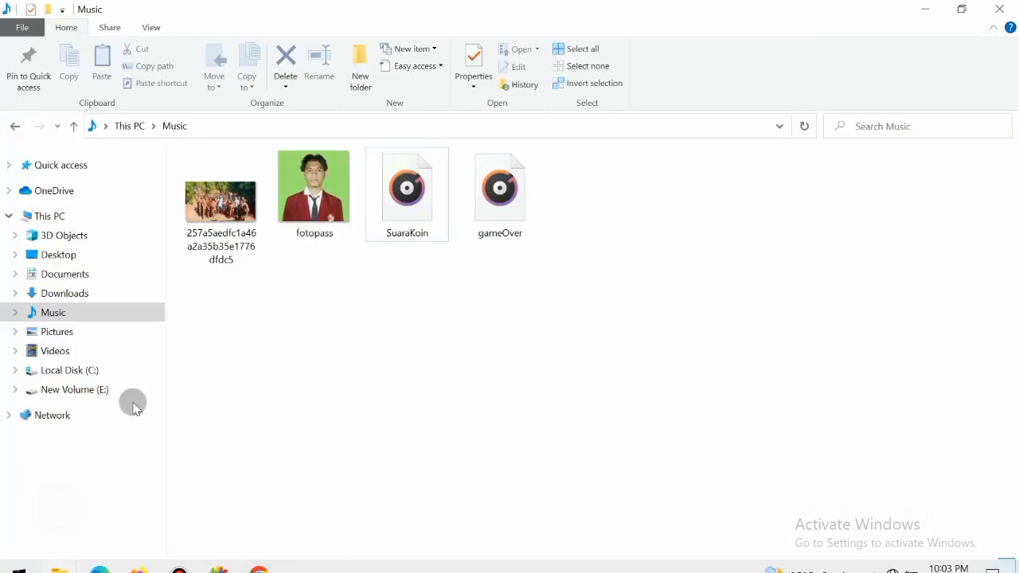
pyautogui.click(486, 213)
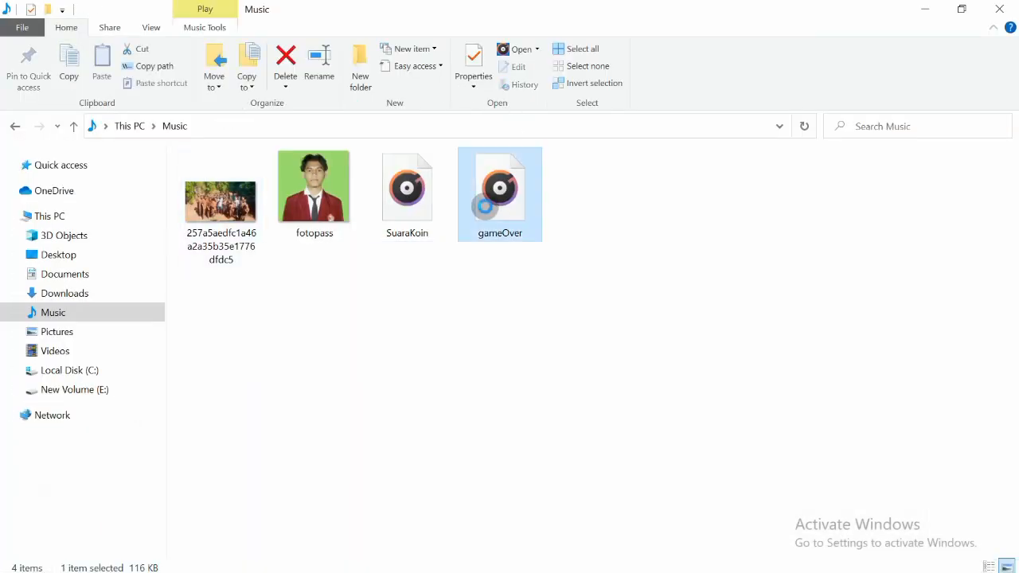
pyautogui.rightClick(486, 207)
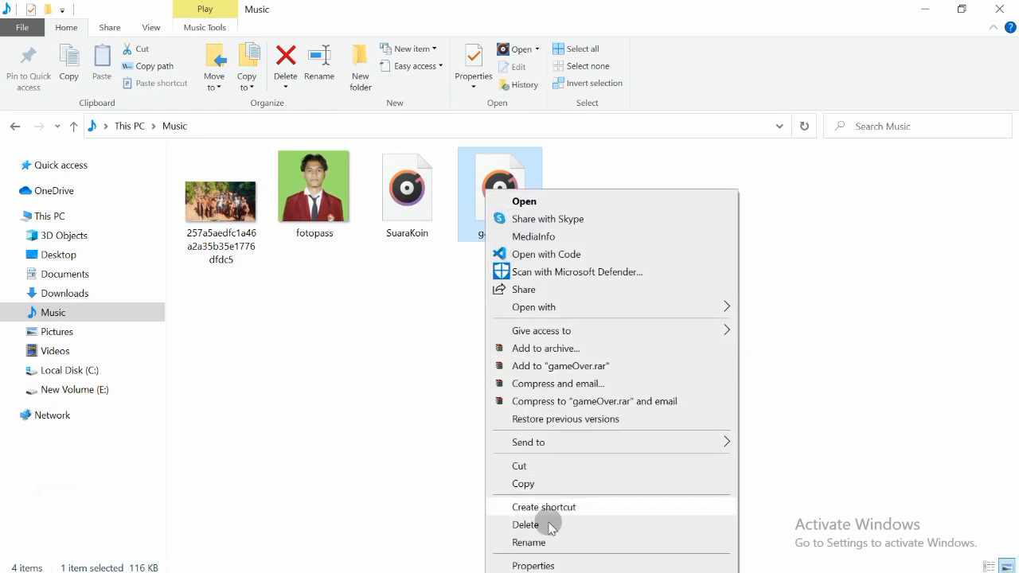
pyautogui.click(546, 564)
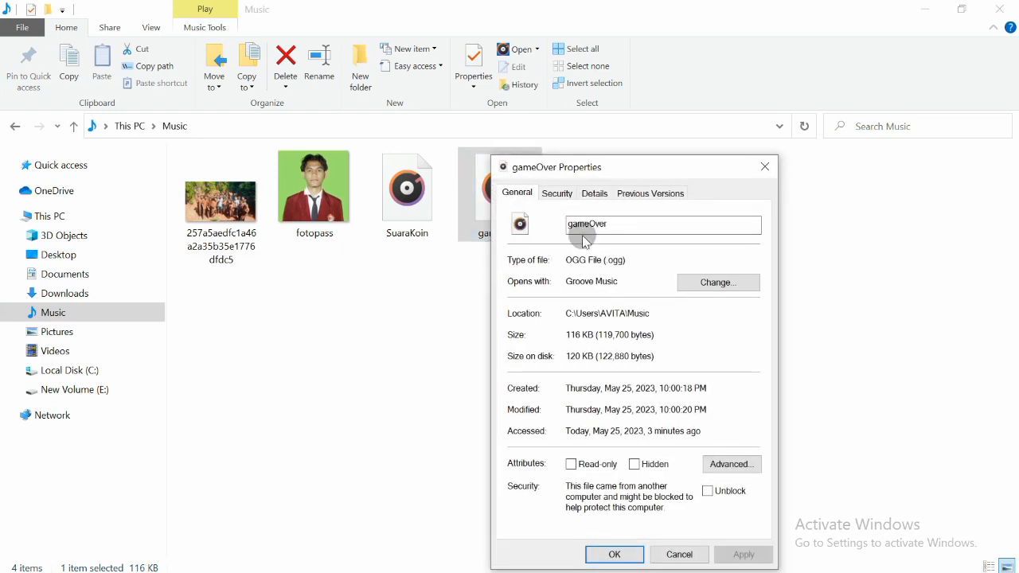
pyautogui.moveTo(568, 262); pyautogui.dragTo(582, 263)
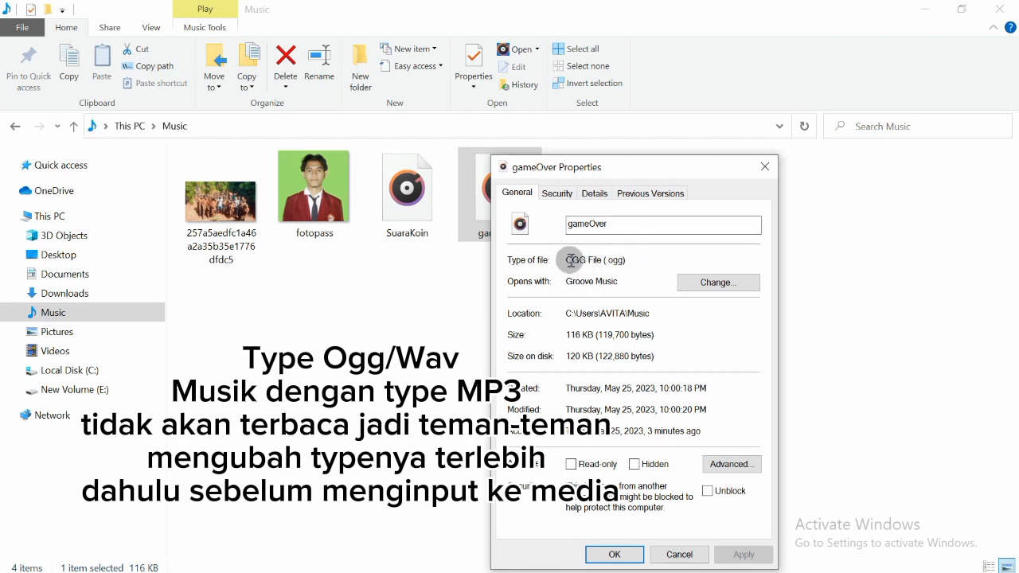
pyautogui.moveTo(567, 261); pyautogui.dragTo(571, 261)
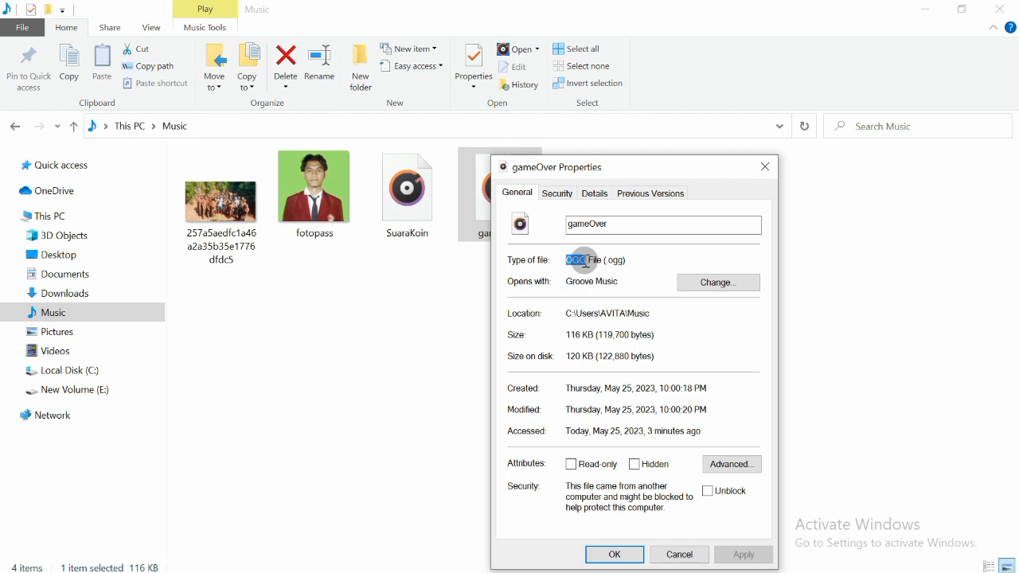
pyautogui.click(764, 167)
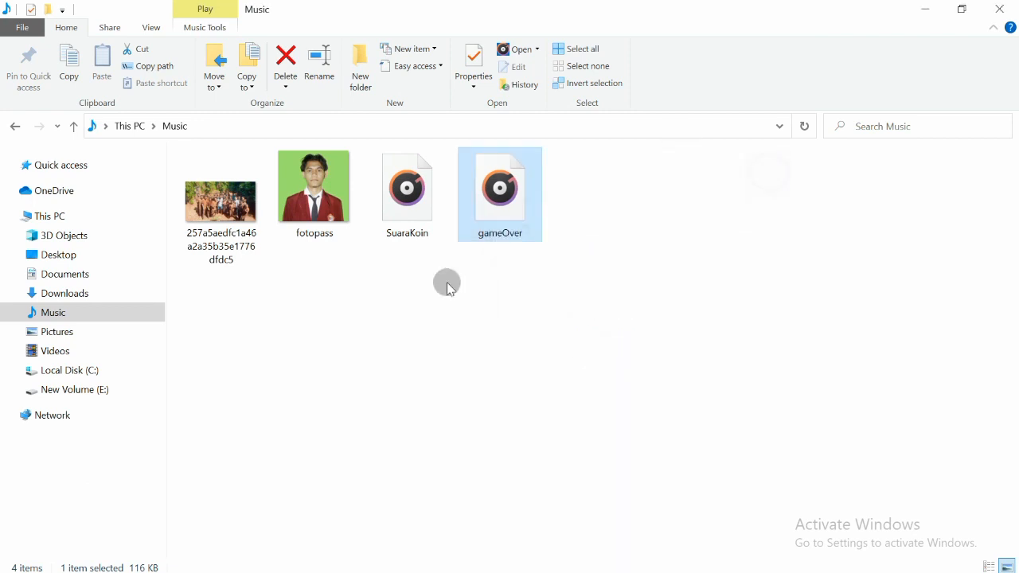
# Import the gameOver and SuaraKoin sound files from the Music folder
pyautogui.click(217, 562)
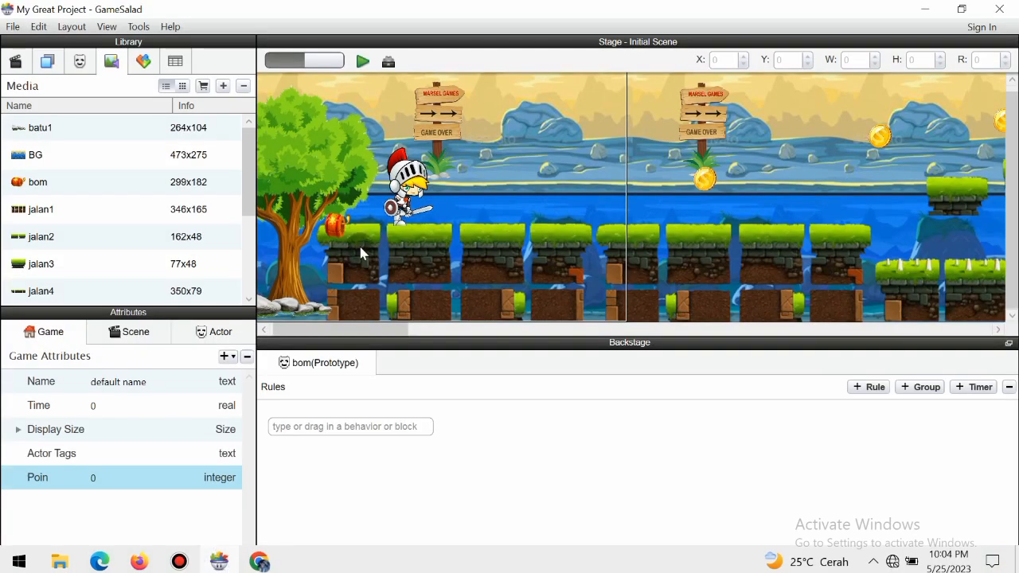
pyautogui.click(225, 86)
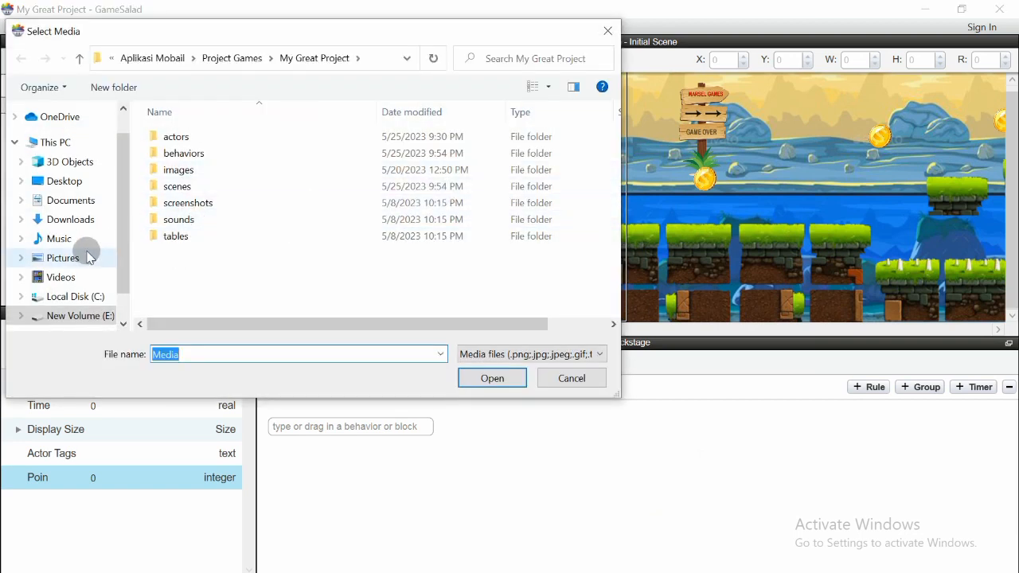
pyautogui.click(86, 258)
pyautogui.click(82, 239)
pyautogui.click(171, 170)
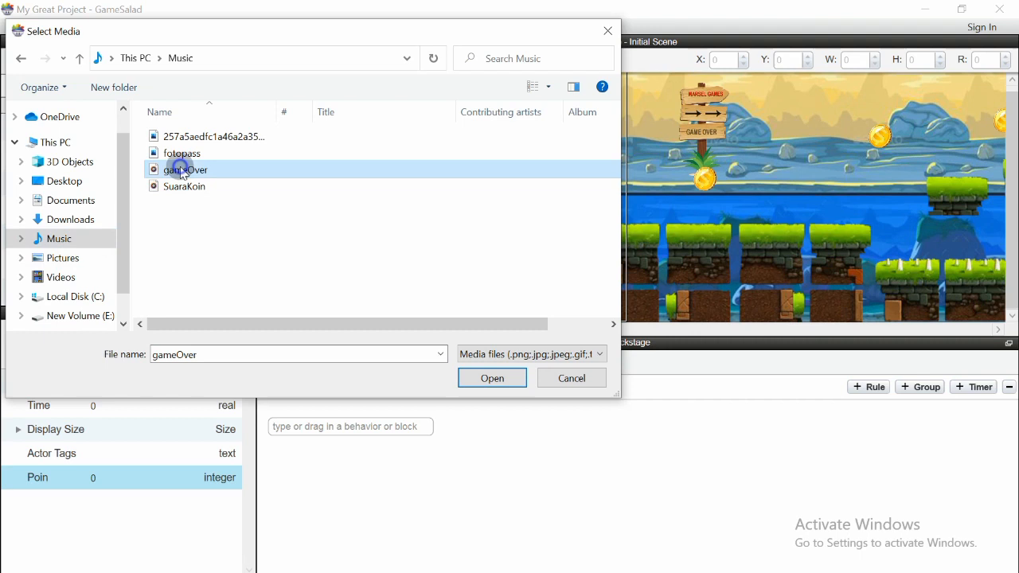
pyautogui.keyDown('ctrl'); pyautogui.click(184, 186); pyautogui.keyUp('ctrl')
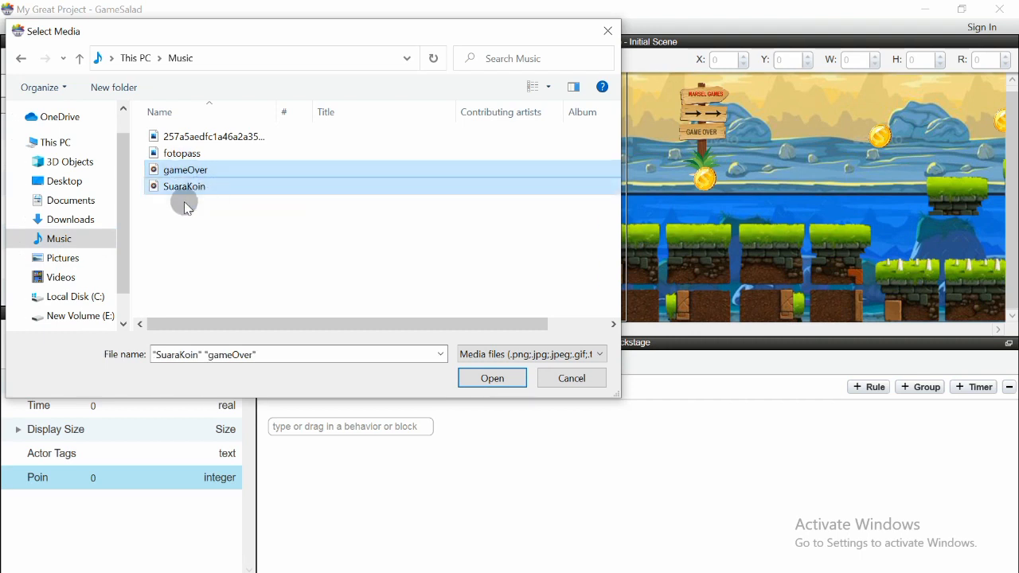
pyautogui.click(484, 379)
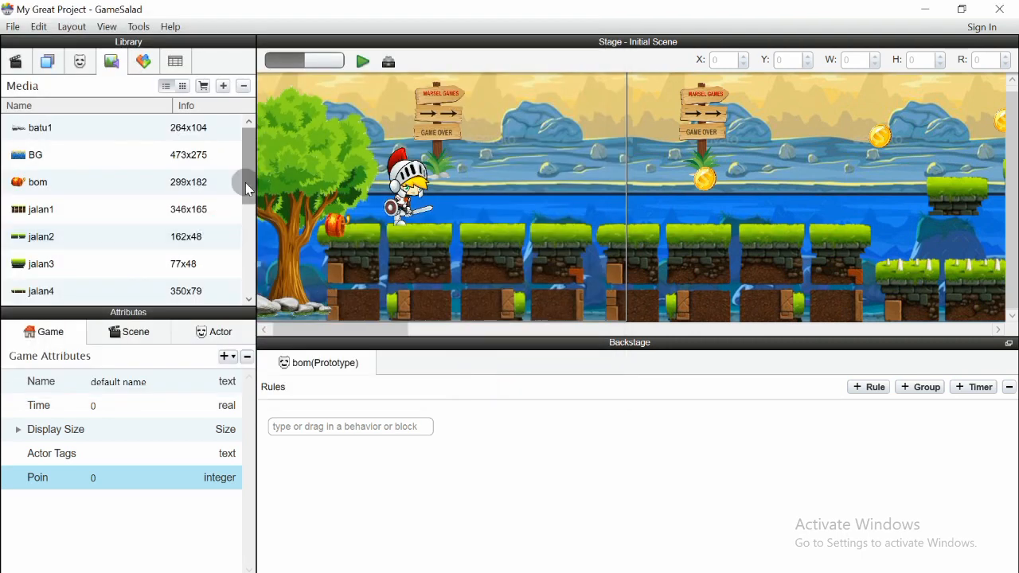
# Select the imported gameOver sound in the media list, then return to the Actors list
pyautogui.scroll(-3, 230, 286)
pyautogui.click(212, 157)
pyautogui.click(177, 273)
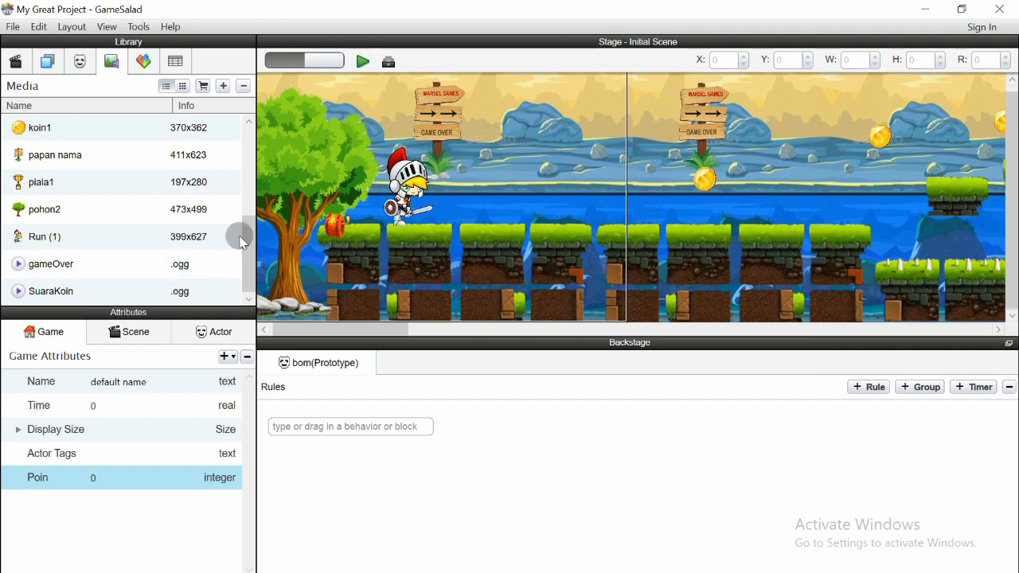
pyautogui.moveTo(249, 239)
pyautogui.mouseDown()
pyautogui.moveTo(257, 204)
pyautogui.moveTo(252, 239)
pyautogui.mouseUp()
pyautogui.click(47, 67)
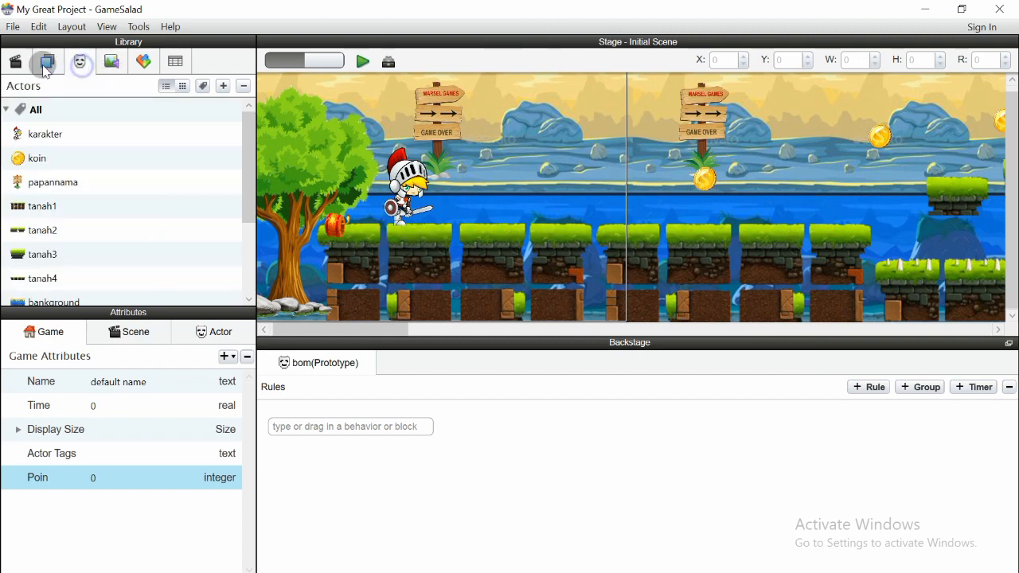
# Open the koin actor's rules and expand its collision rule
pyautogui.click(42, 166)
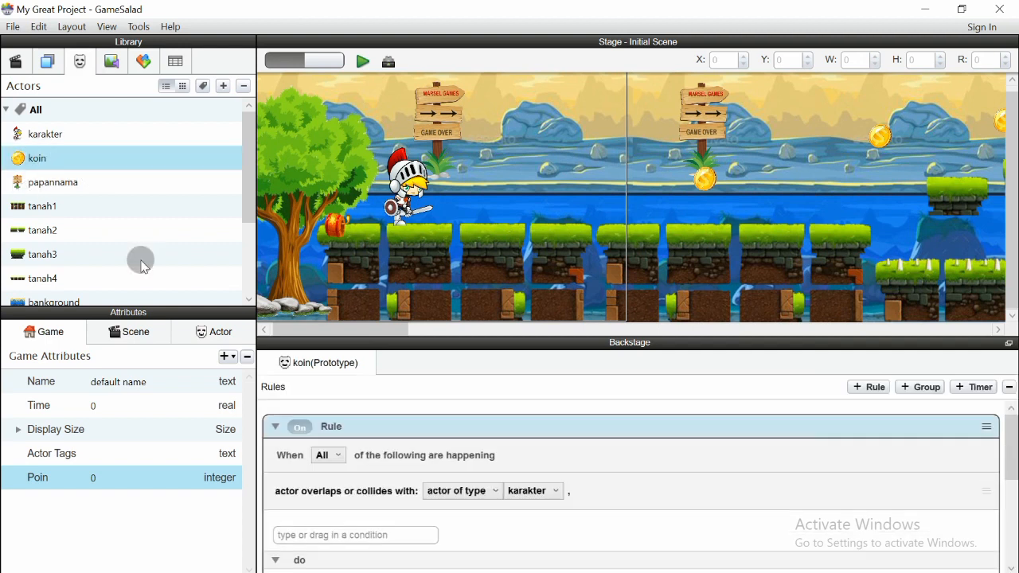
pyautogui.click(209, 335)
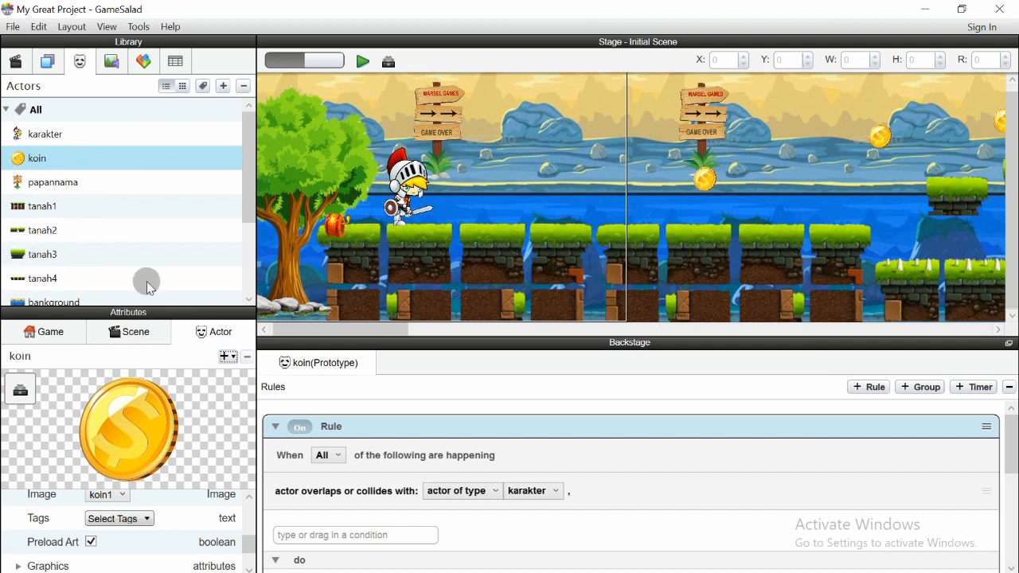
pyautogui.click(277, 428)
pyautogui.click(277, 429)
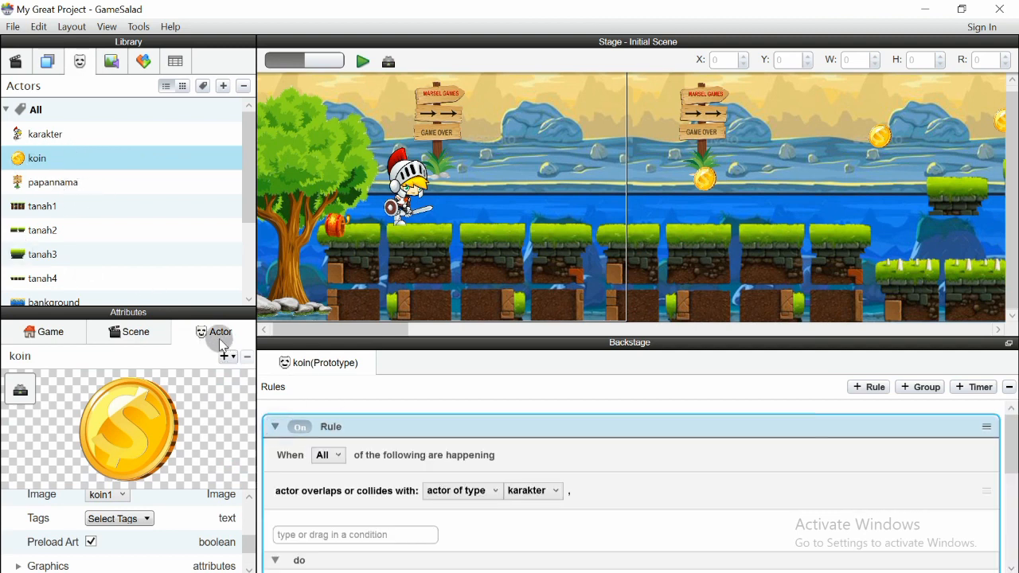
# Show the media list, enlarge the rules area, then select the SuaraKoin sound and the Destroy behavior
pyautogui.click(111, 61)
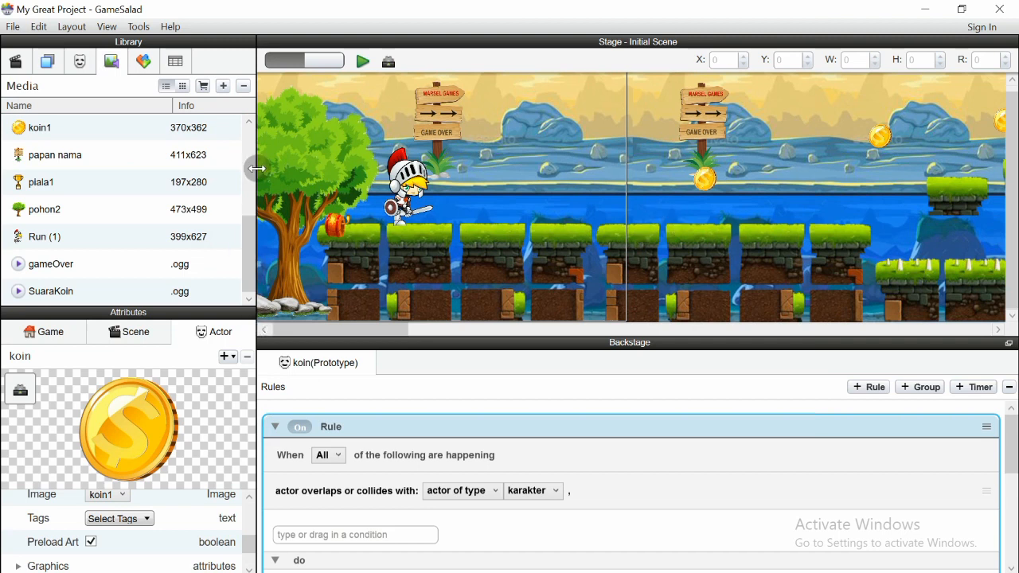
pyautogui.moveTo(654, 360); pyautogui.dragTo(692, 243)
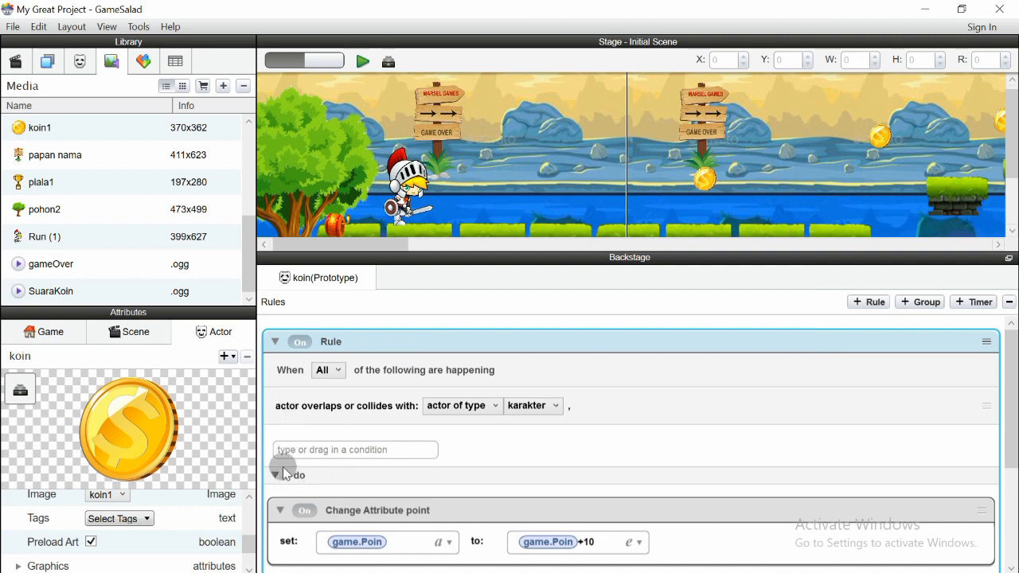
pyautogui.scroll(-3, 375, 491)
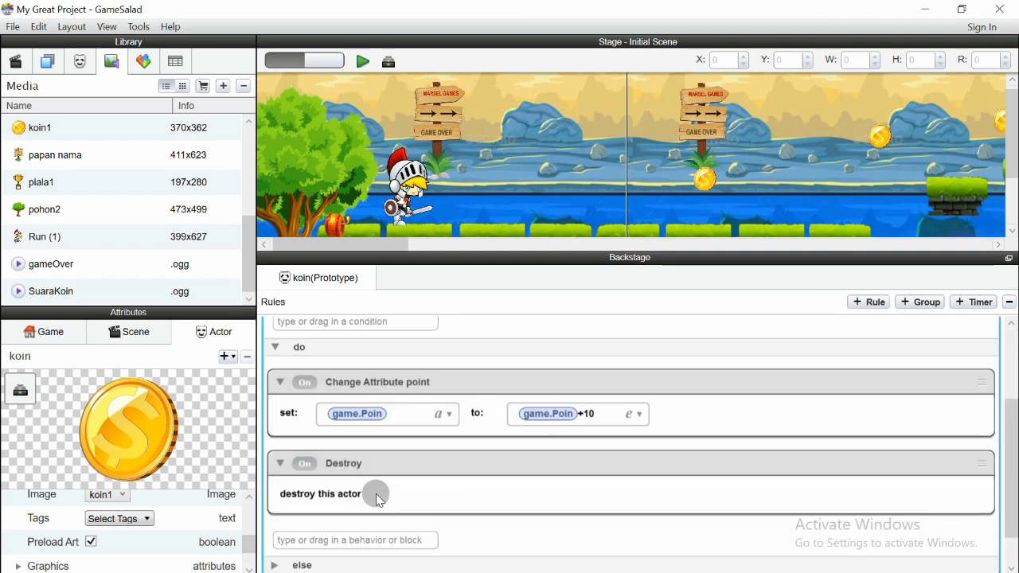
pyautogui.scroll(3, 376, 493)
pyautogui.scroll(-3, 376, 493)
pyautogui.scroll(3, 376, 494)
pyautogui.click(273, 343)
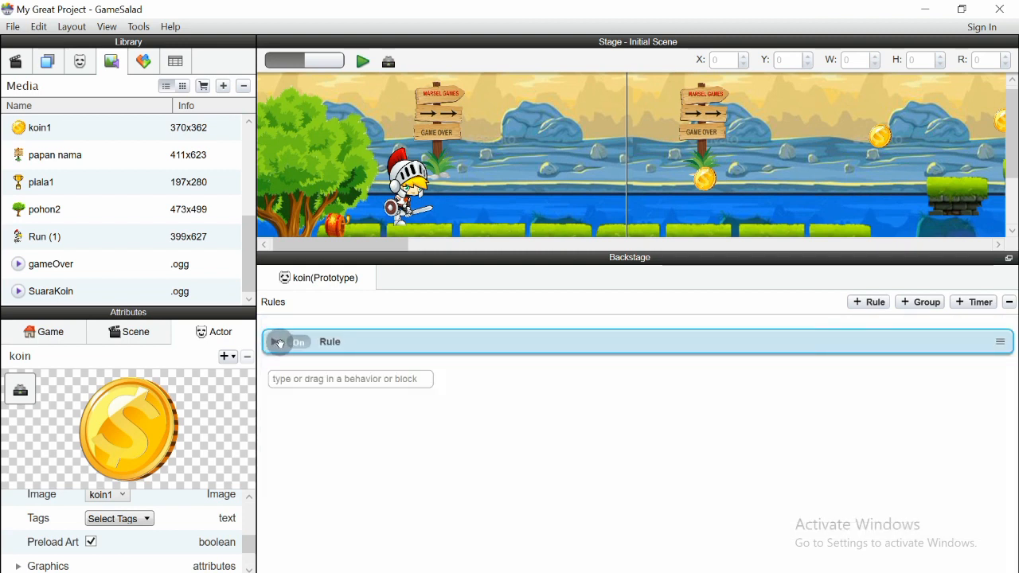
pyautogui.click(277, 343)
pyautogui.scroll(-4, 404, 433)
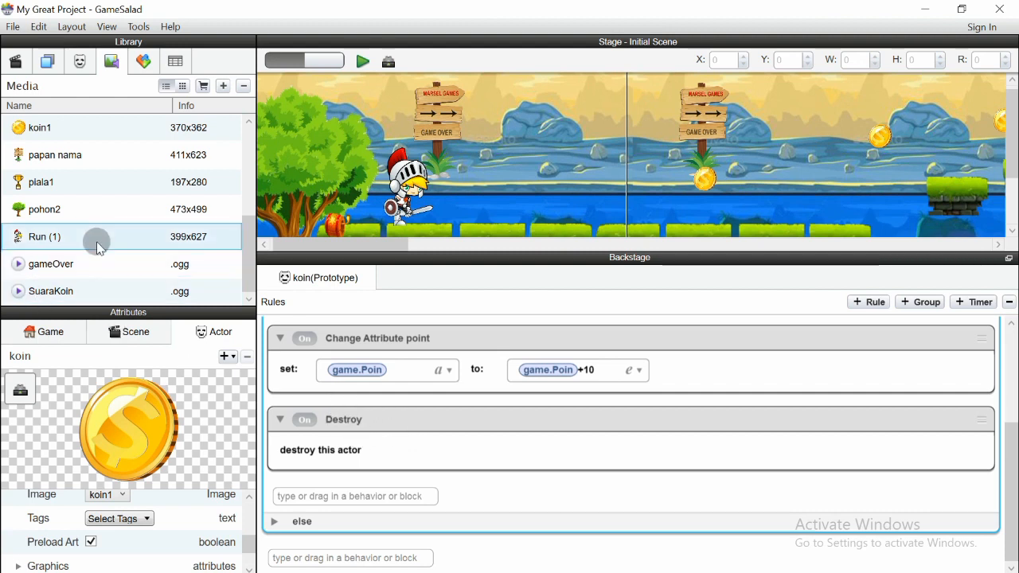
pyautogui.click(103, 296)
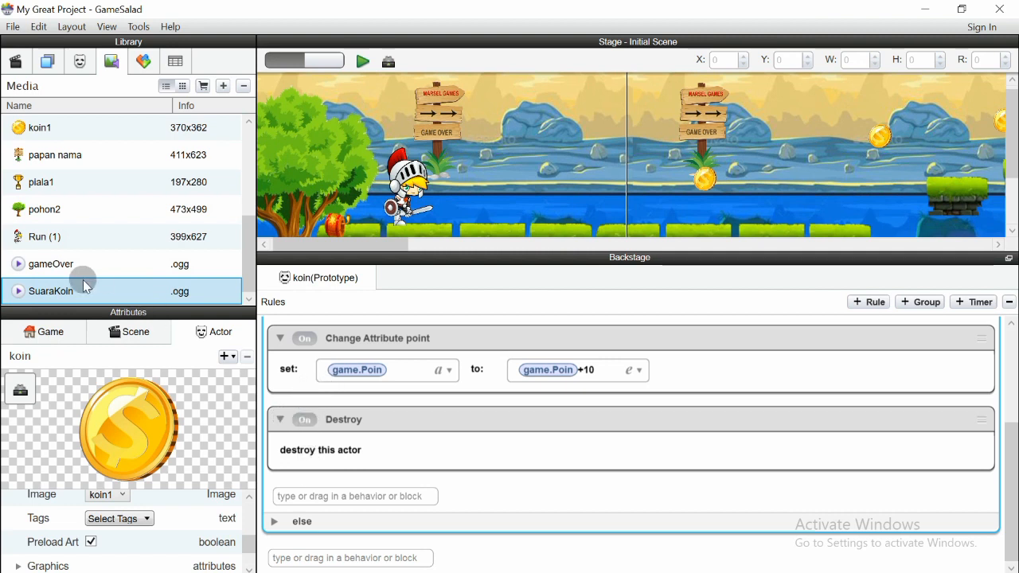
pyautogui.click(302, 404)
# Add a Play Sound SuaraKoin behavior above Destroy in the koin rule, then check system volume
pyautogui.moveTo(56, 293); pyautogui.dragTo(301, 424)
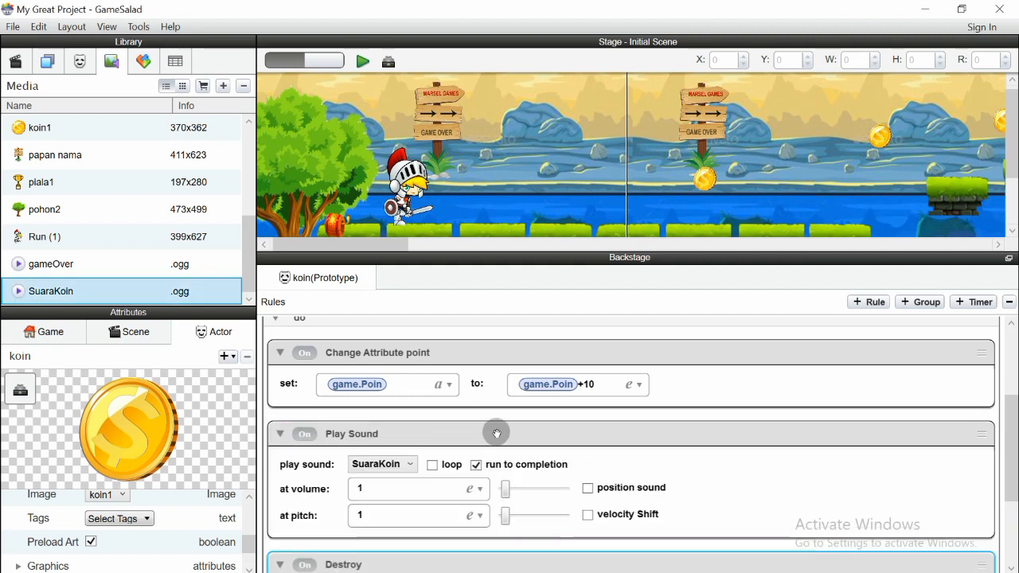
pyautogui.scroll(-2, 496, 433)
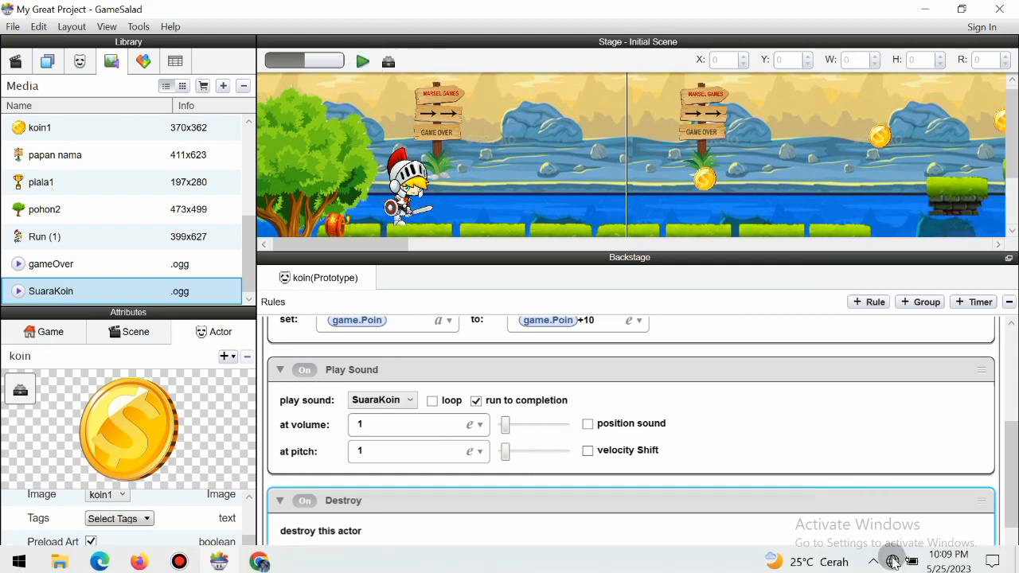
pyautogui.click(893, 562)
pyautogui.click(873, 562)
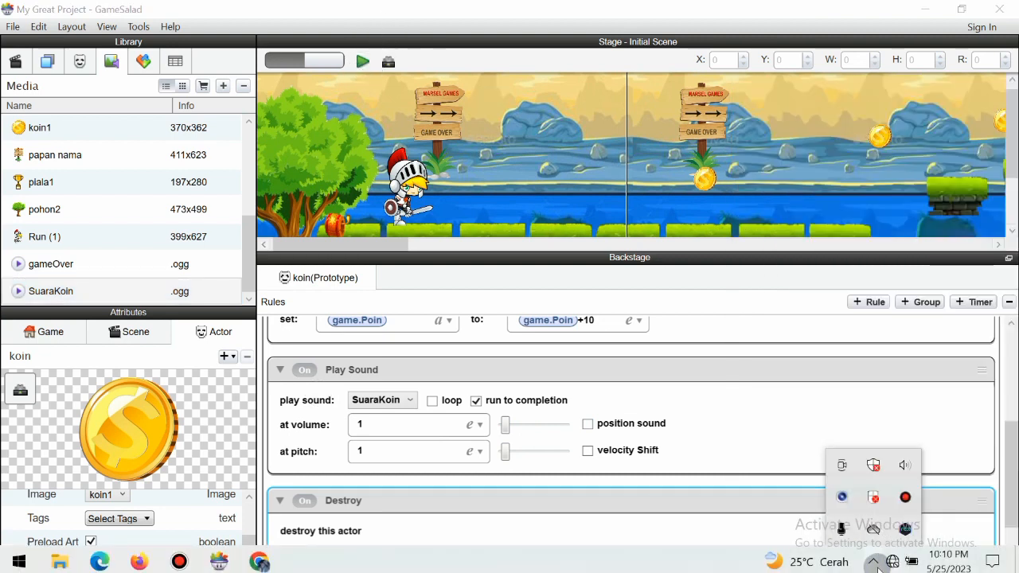
pyautogui.click(914, 466)
# Check the network panel and start a preview of the game
pyautogui.click(643, 562)
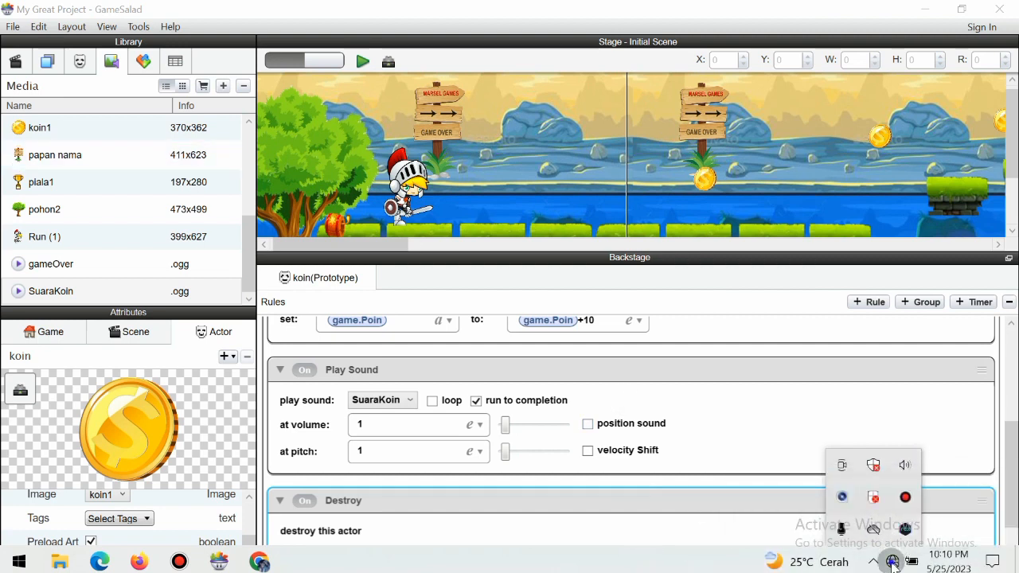
pyautogui.click(893, 563)
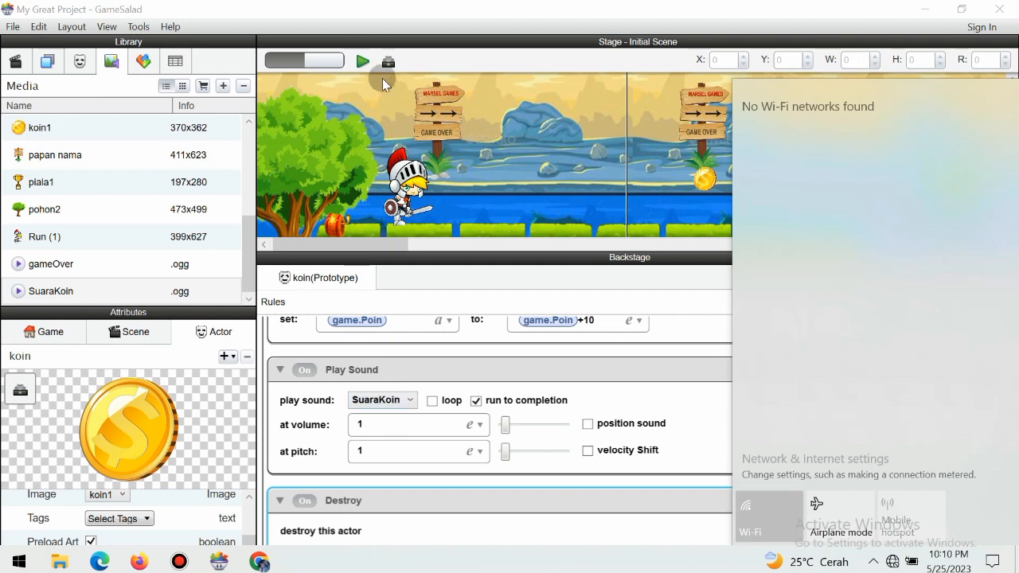
pyautogui.click(362, 61)
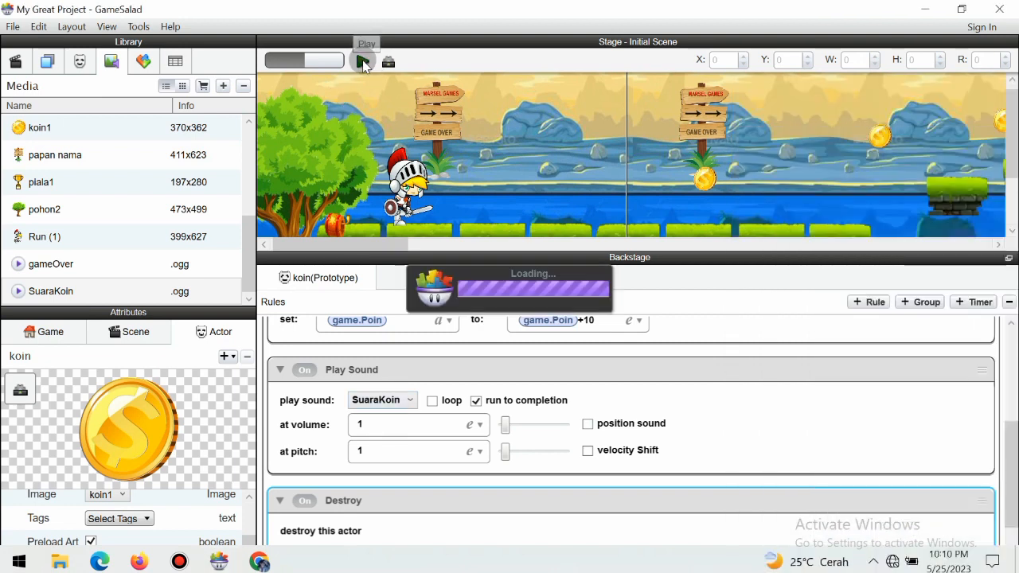
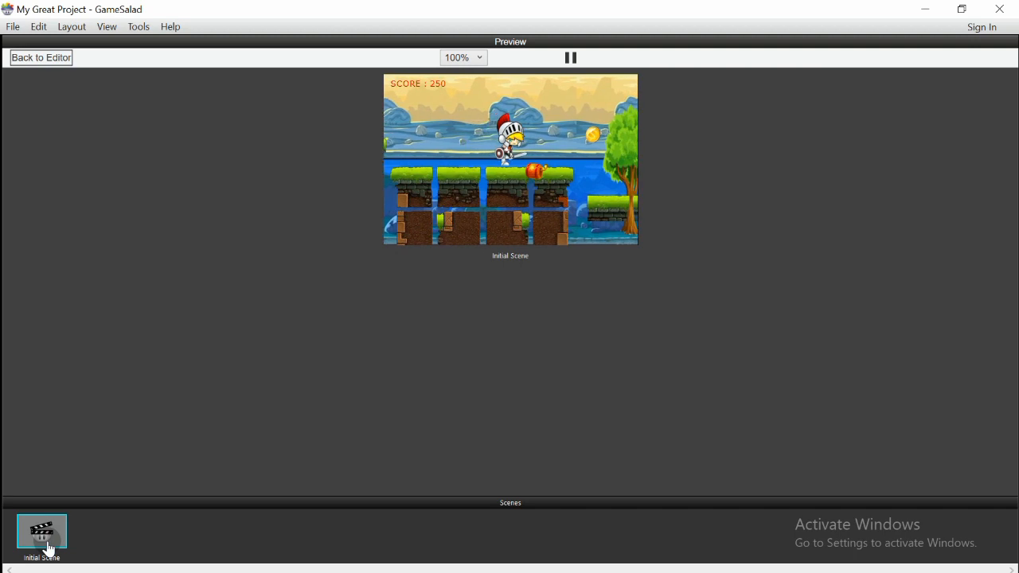
# Leave the game preview, where the score reached 250, and return to the editor
pyautogui.click(49, 58)
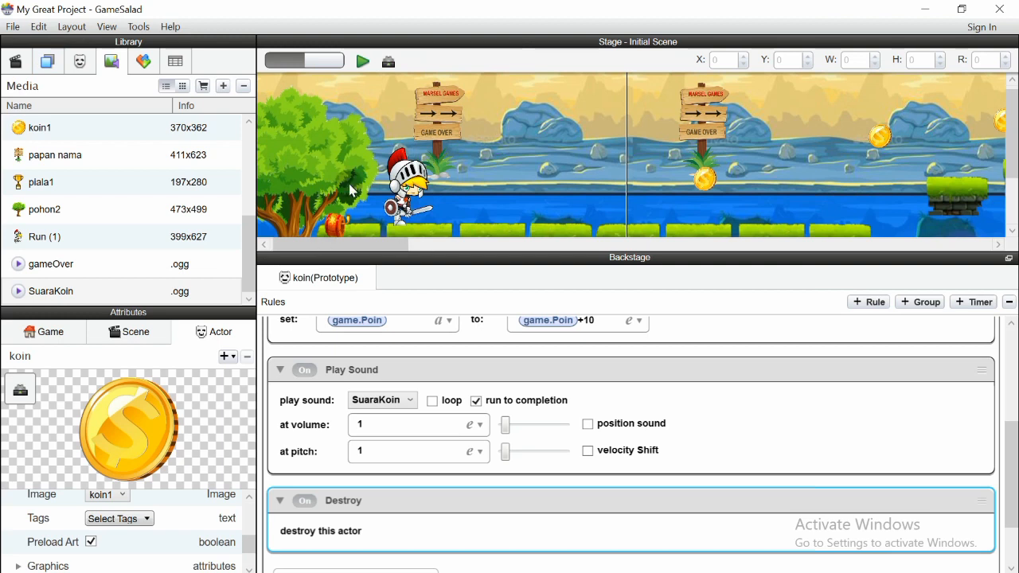
# Switch the library to the Actors list and scroll through it
pyautogui.click(628, 189)
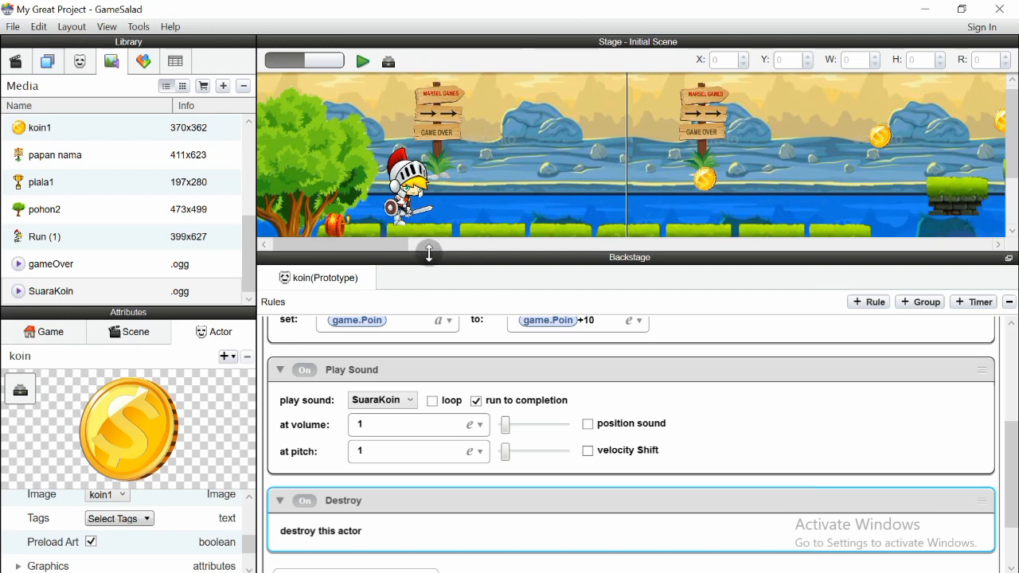
pyautogui.click(430, 276)
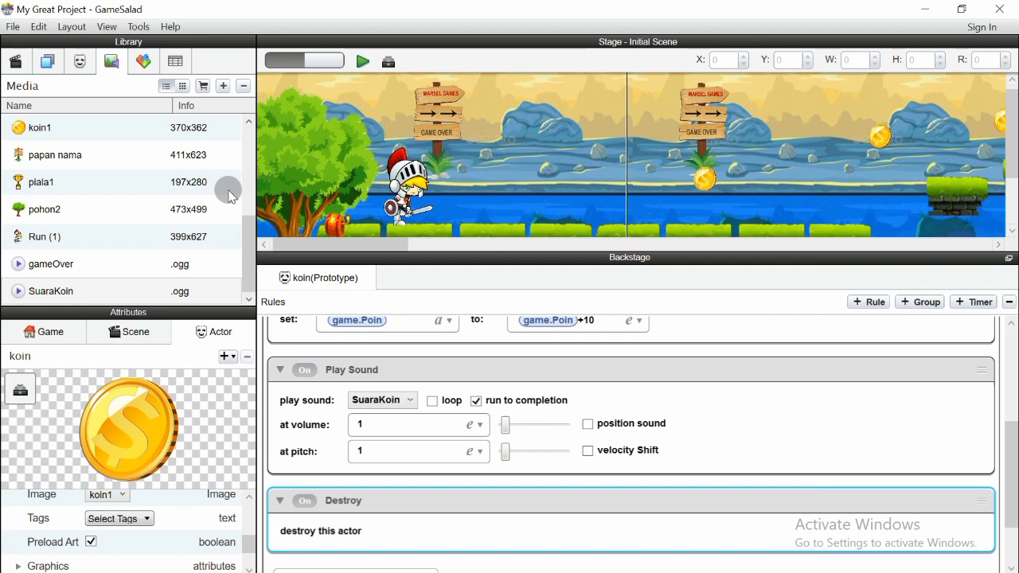
pyautogui.click(384, 274)
pyautogui.click(756, 205)
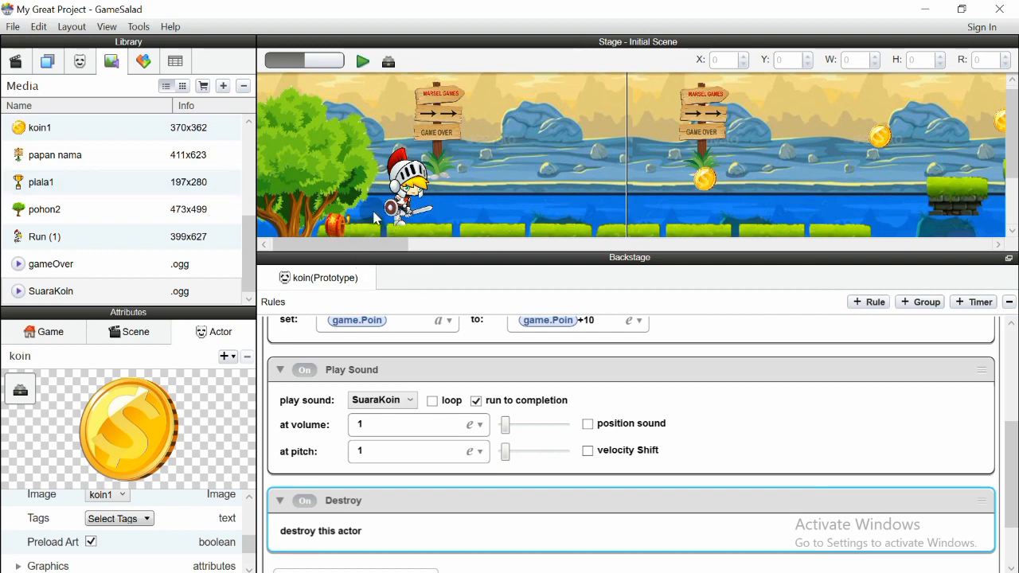
pyautogui.click(1013, 451)
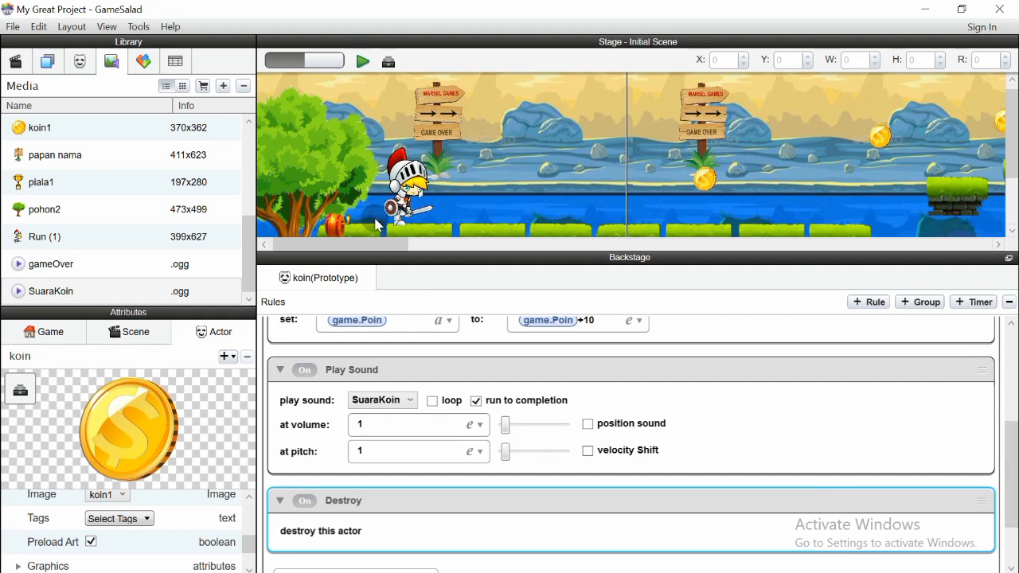
pyautogui.click(79, 61)
pyautogui.click(250, 161)
pyautogui.moveTo(250, 162); pyautogui.dragTo(249, 230)
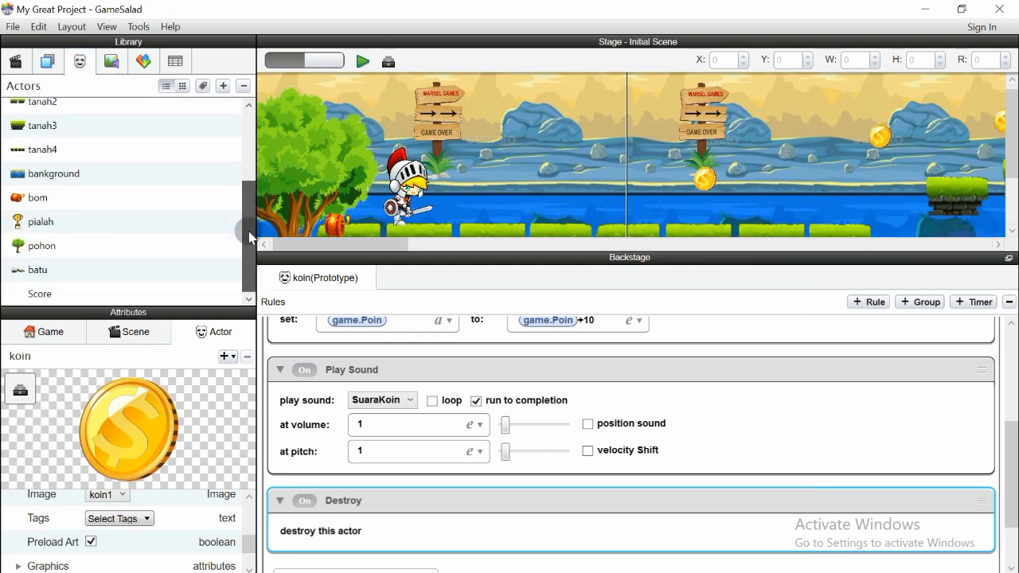
# Check the bom actor's empty rules, then reopen the koin actor's rules
pyautogui.click(74, 209)
pyautogui.click(333, 334)
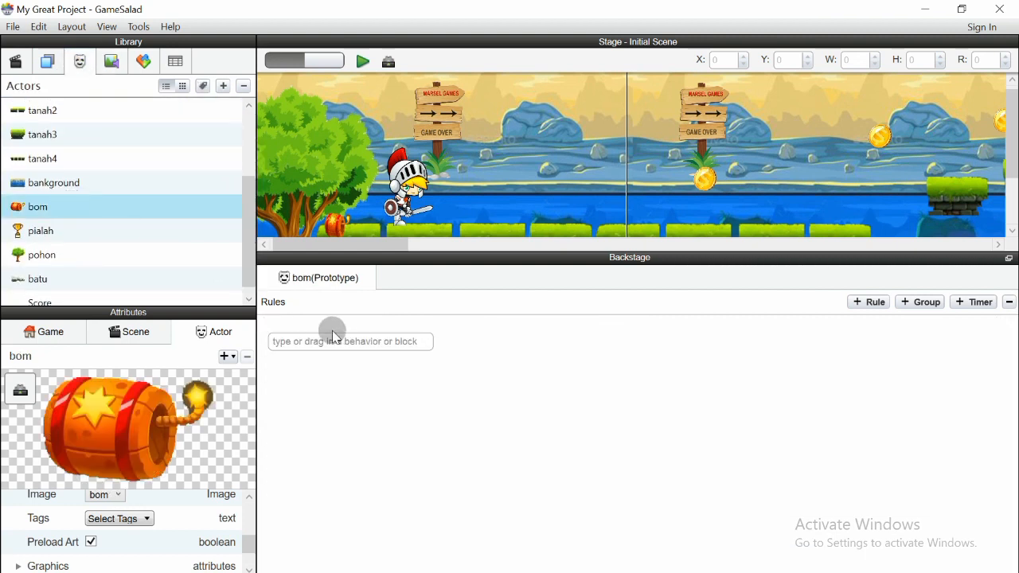
pyautogui.click(185, 241)
pyautogui.moveTo(246, 256); pyautogui.dragTo(248, 152)
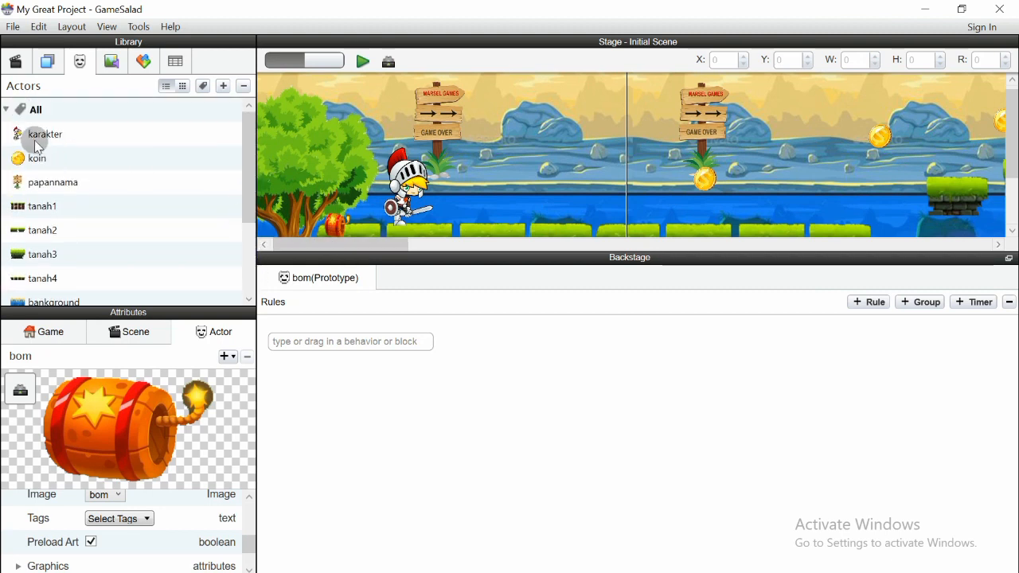
pyautogui.click(40, 159)
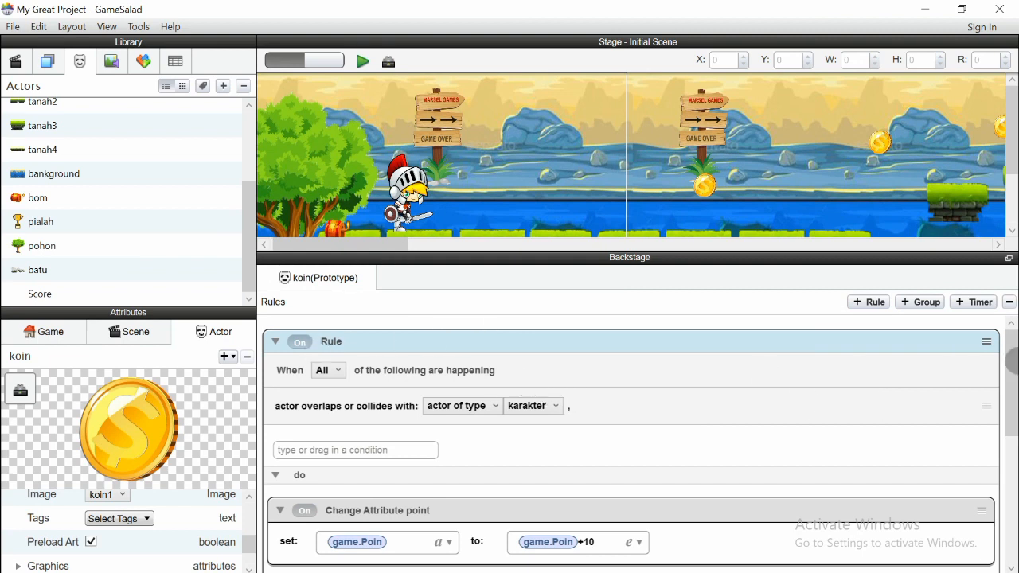
# Try the coin pickup sound's volume slider and keep the volume at 1
pyautogui.moveTo(1012, 386); pyautogui.dragTo(1014, 439)
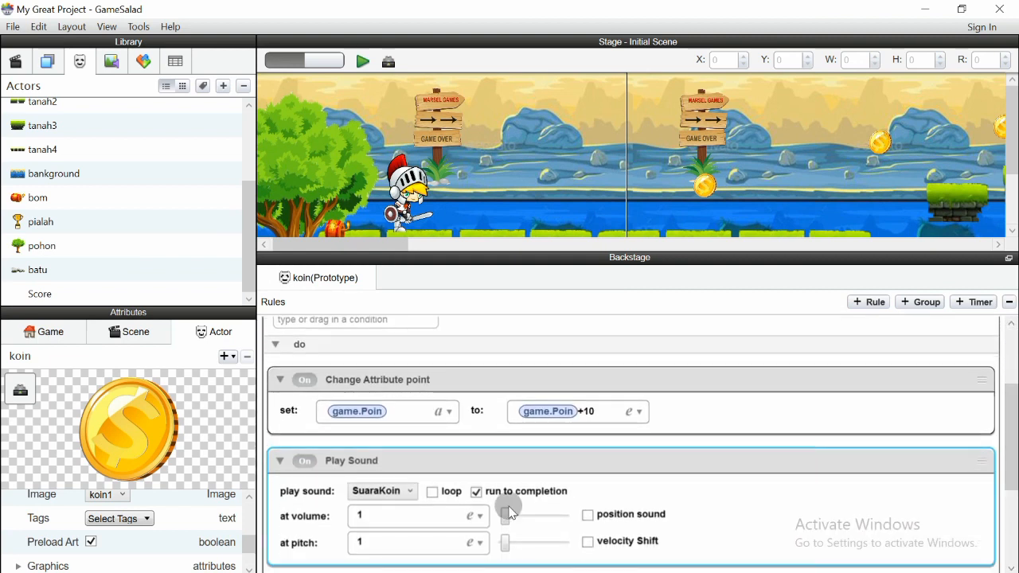
pyautogui.scroll(-2, 508, 505)
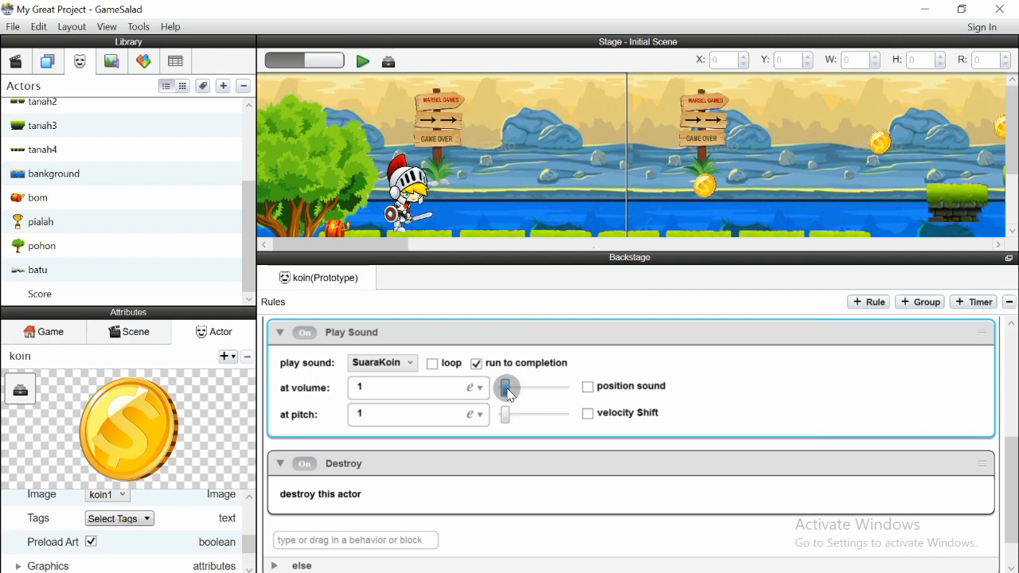
pyautogui.moveTo(509, 396)
pyautogui.mouseDown()
pyautogui.moveTo(495, 386)
pyautogui.moveTo(504, 387)
pyautogui.mouseUp()
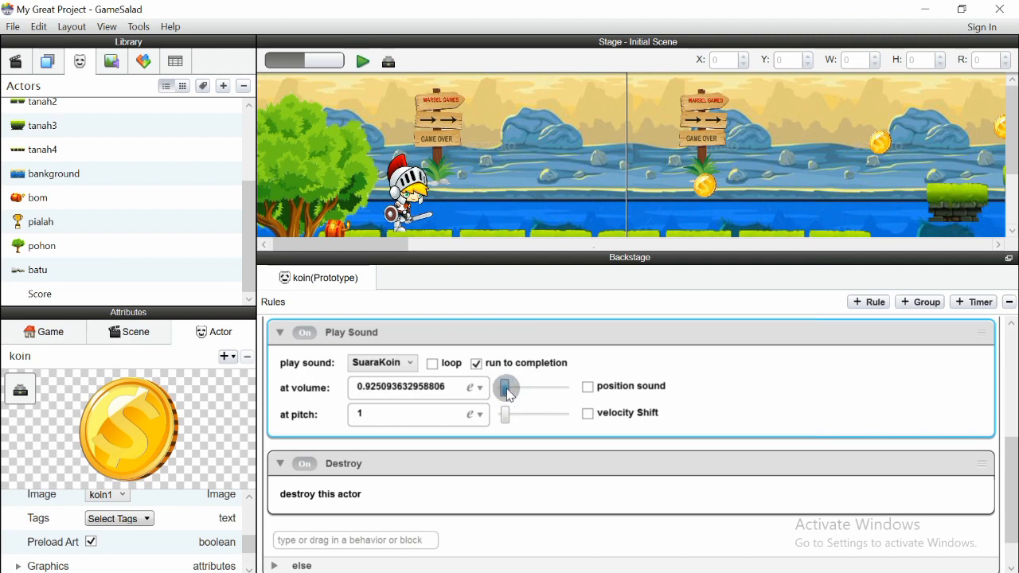
pyautogui.doubleClick(428, 388)
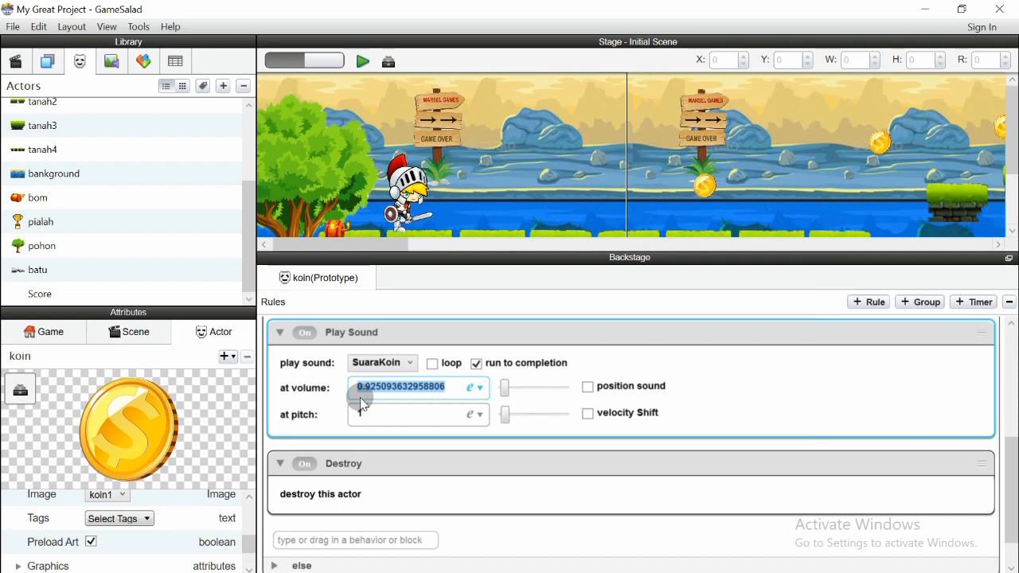
pyautogui.press('BackSpace')
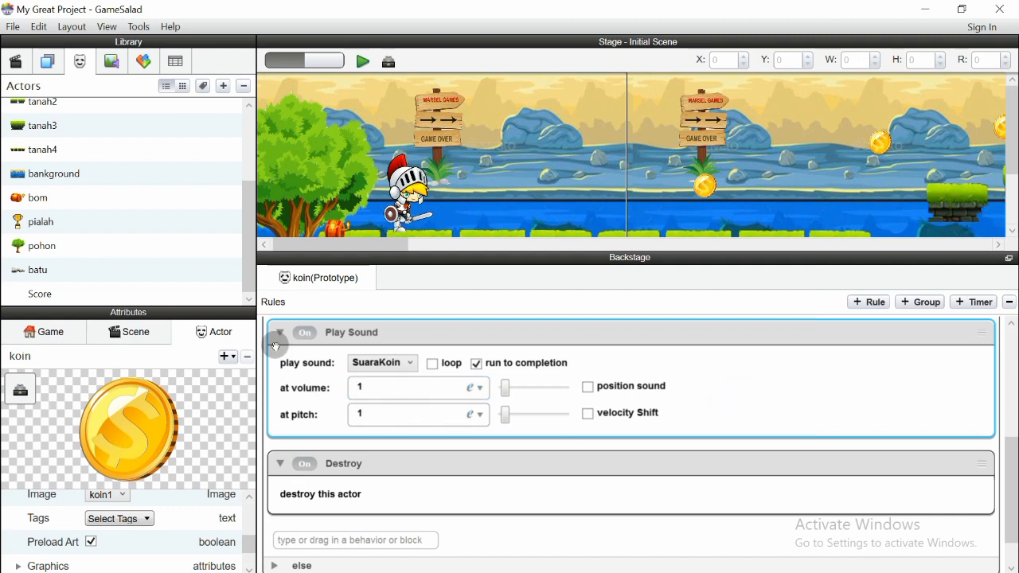
# Collapse the Play Sound behaviour and show the Media library list
pyautogui.click(282, 338)
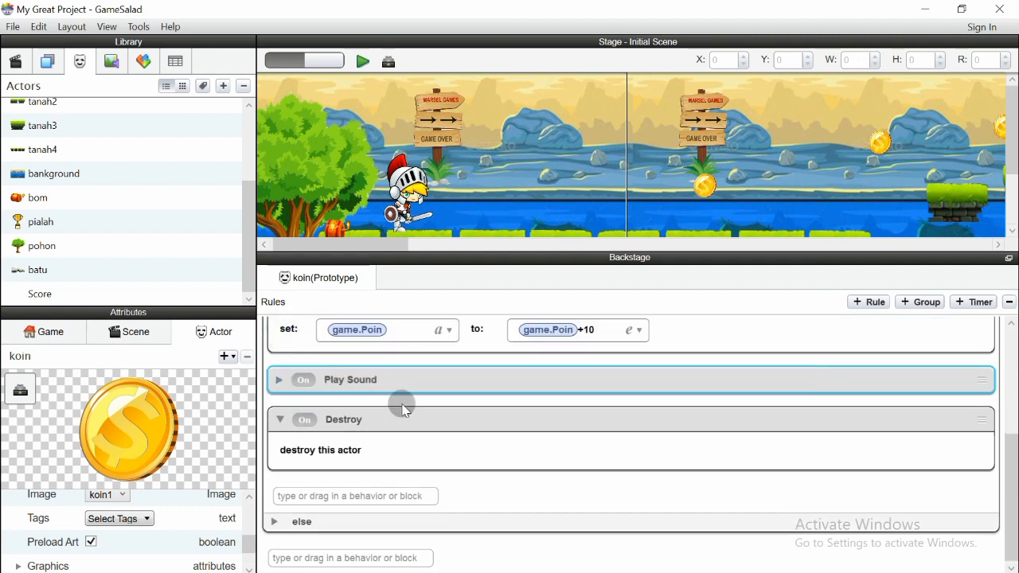
pyautogui.scroll(2, 400, 403)
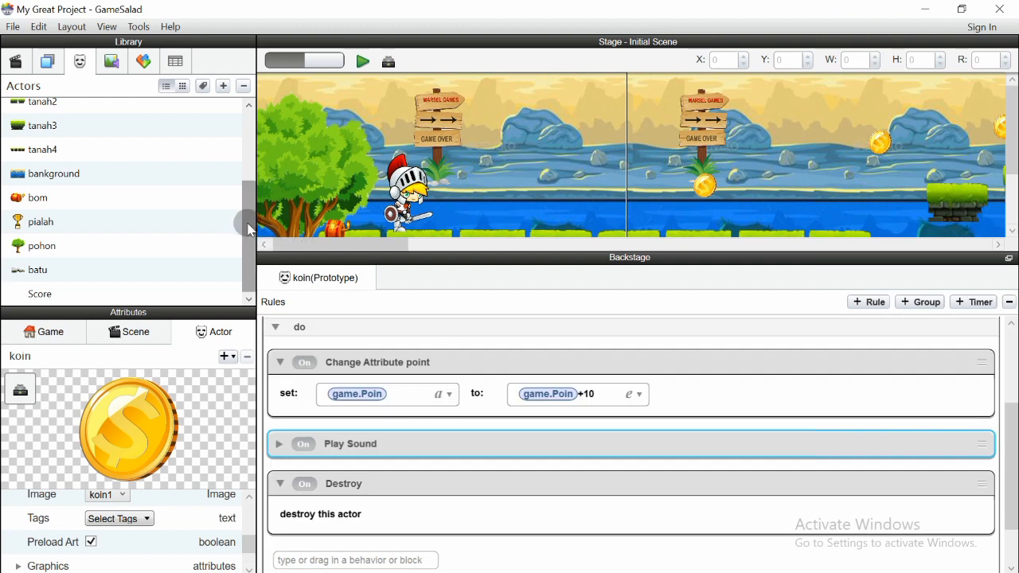
pyautogui.moveTo(249, 229); pyautogui.dragTo(249, 157)
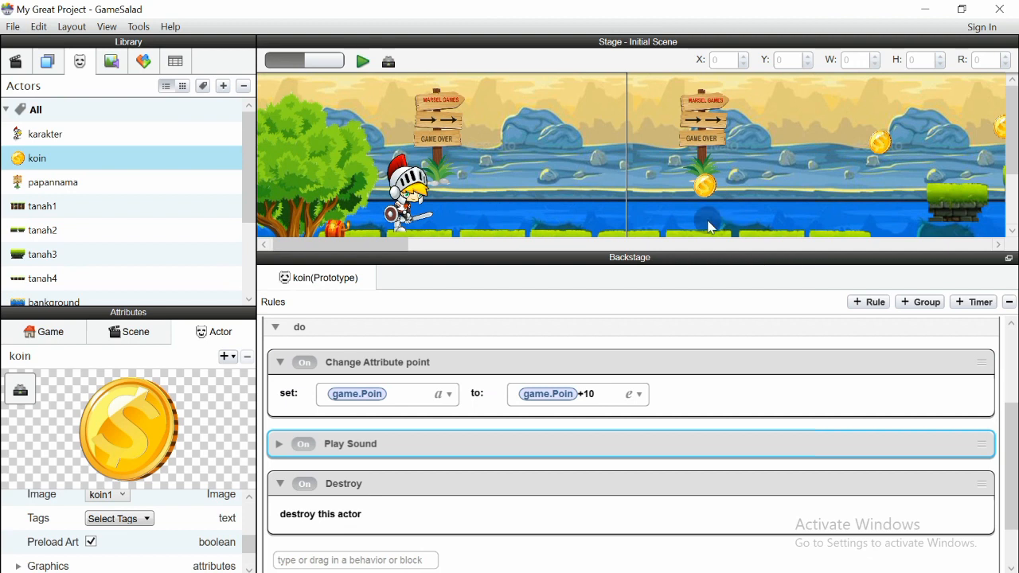
pyautogui.moveTo(245, 136)
pyautogui.mouseDown()
pyautogui.moveTo(245, 230)
pyautogui.moveTo(249, 127)
pyautogui.mouseUp()
pyautogui.moveTo(1012, 141)
pyautogui.mouseDown()
pyautogui.moveTo(1012, 193)
pyautogui.moveTo(1012, 150)
pyautogui.mouseUp()
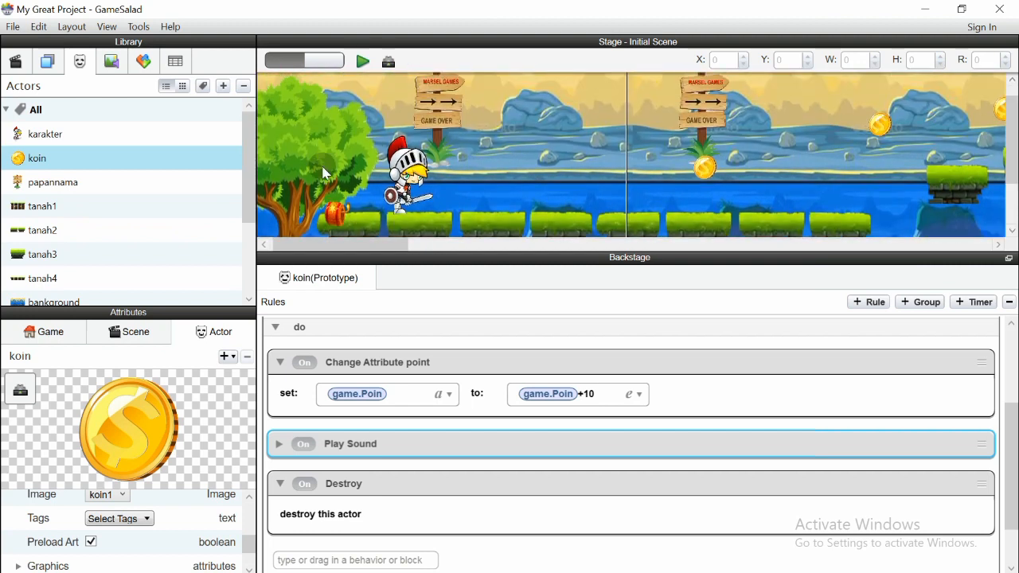
pyautogui.click(101, 62)
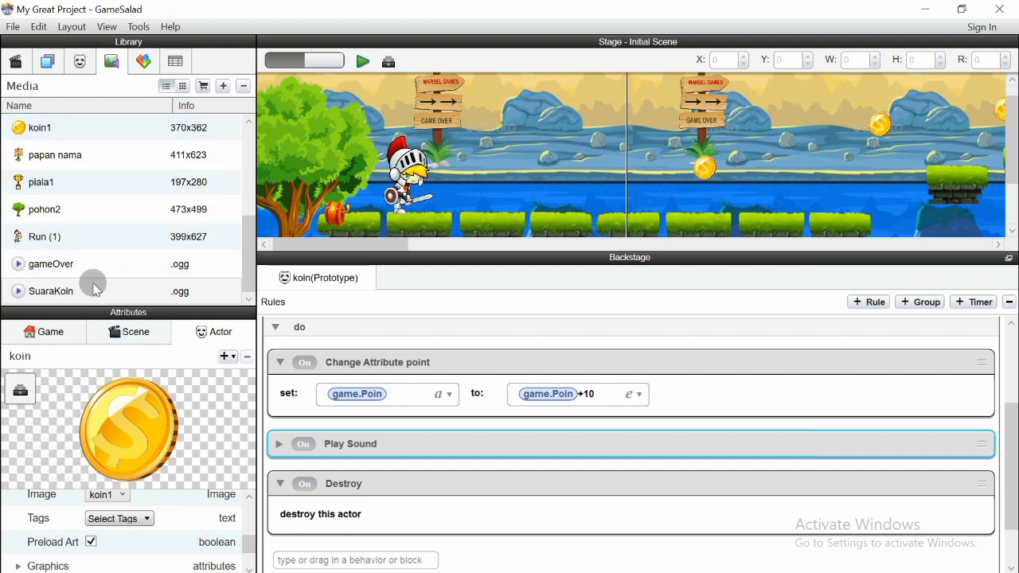
pyautogui.moveTo(247, 236); pyautogui.dragTo(257, 272)
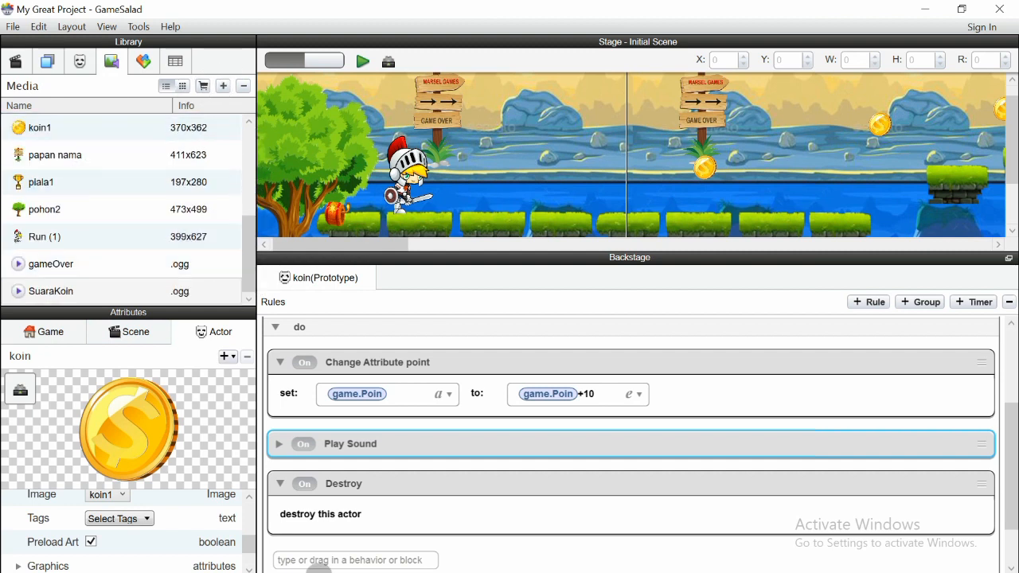
# Bring the Music folder forward and select the suarabg audio file
pyautogui.moveTo(317, 562)
pyautogui.moveTo(60, 560)
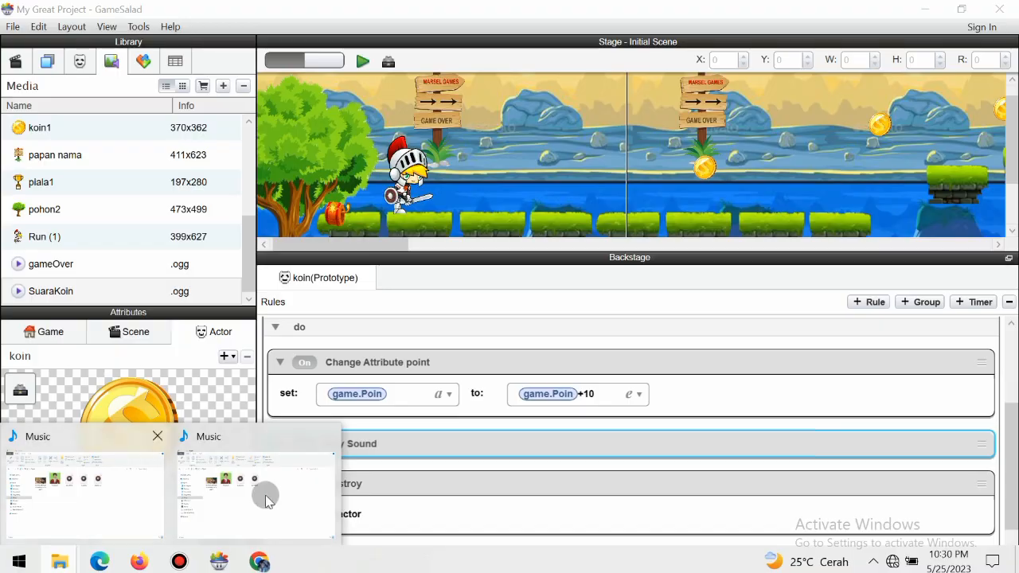
pyautogui.click(266, 493)
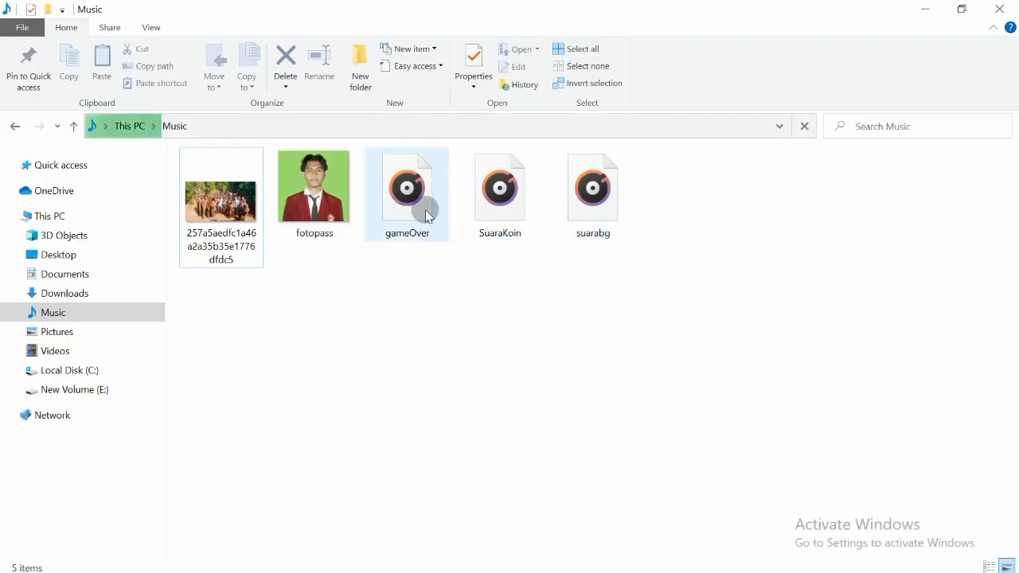
pyautogui.click(579, 199)
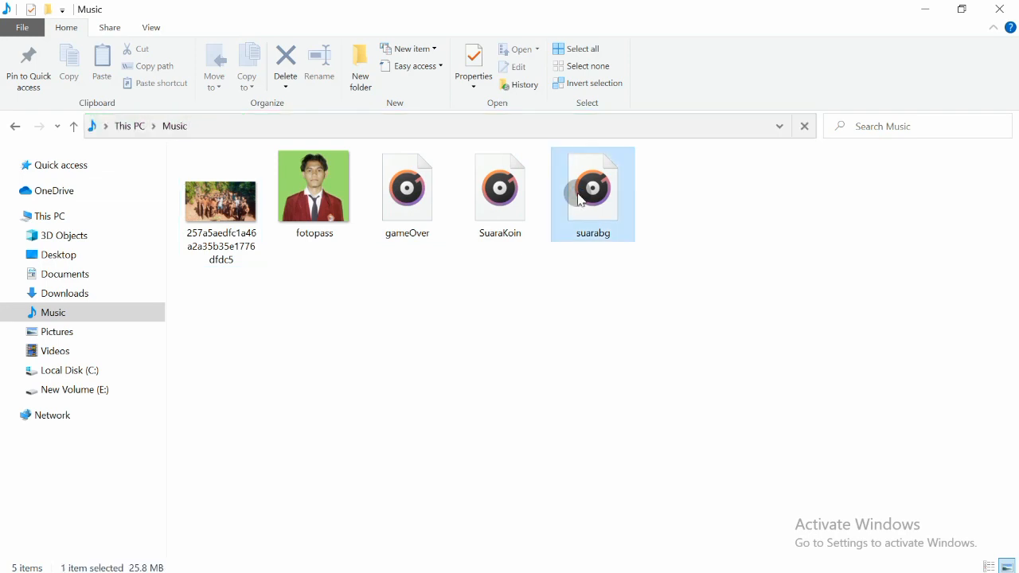
pyautogui.rightClick(577, 191)
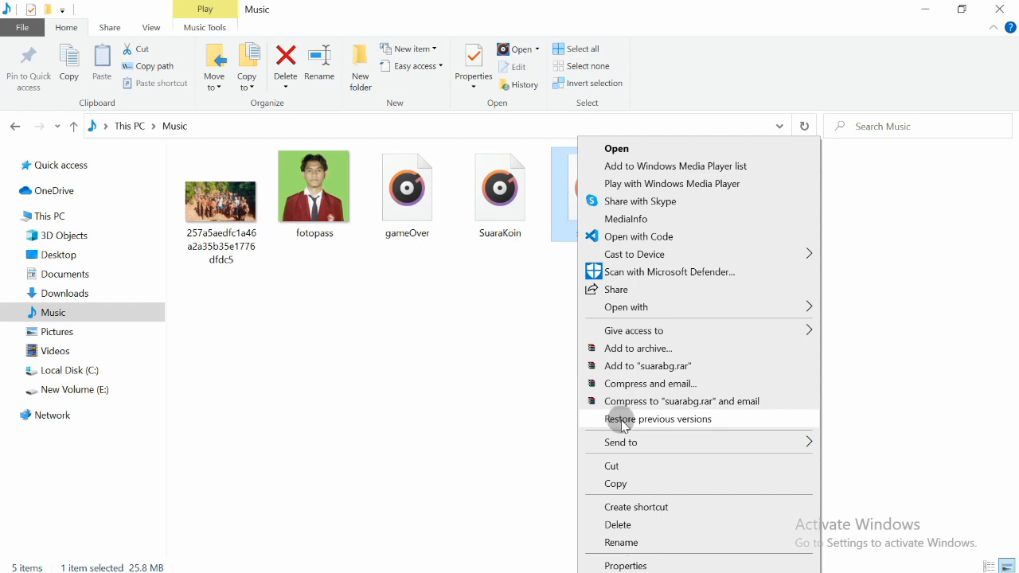
pyautogui.click(581, 7)
# Confirm in Properties that suarabg is a 25.8 MB WAV file, then return to GameSalad
pyautogui.rightClick(598, 206)
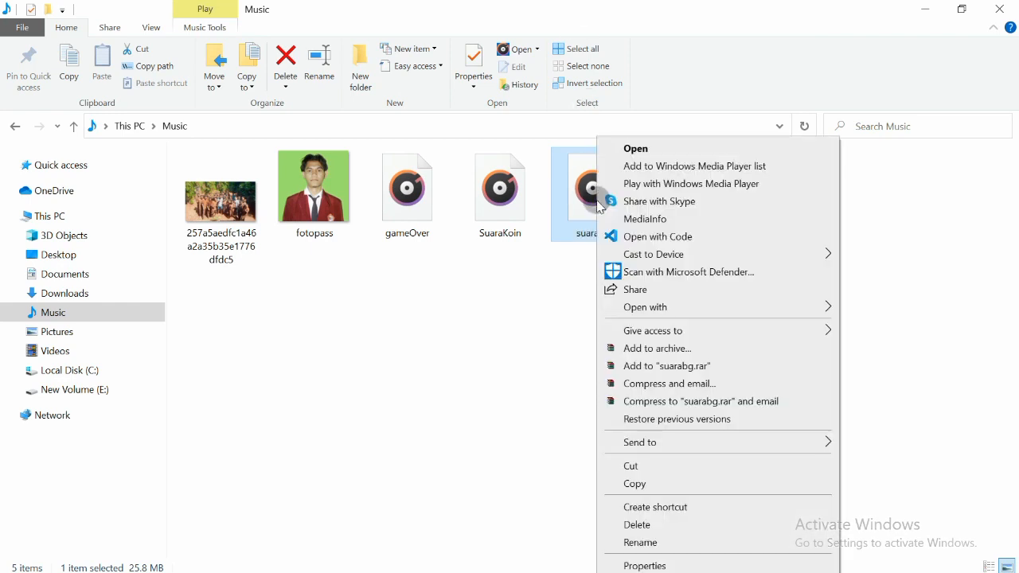
pyautogui.click(653, 563)
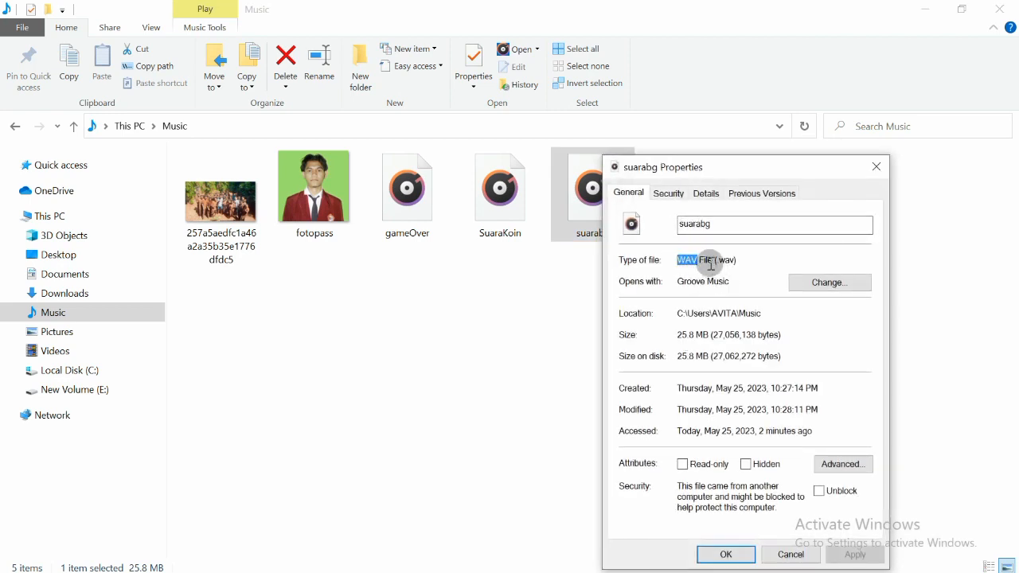
pyautogui.press('Escape')
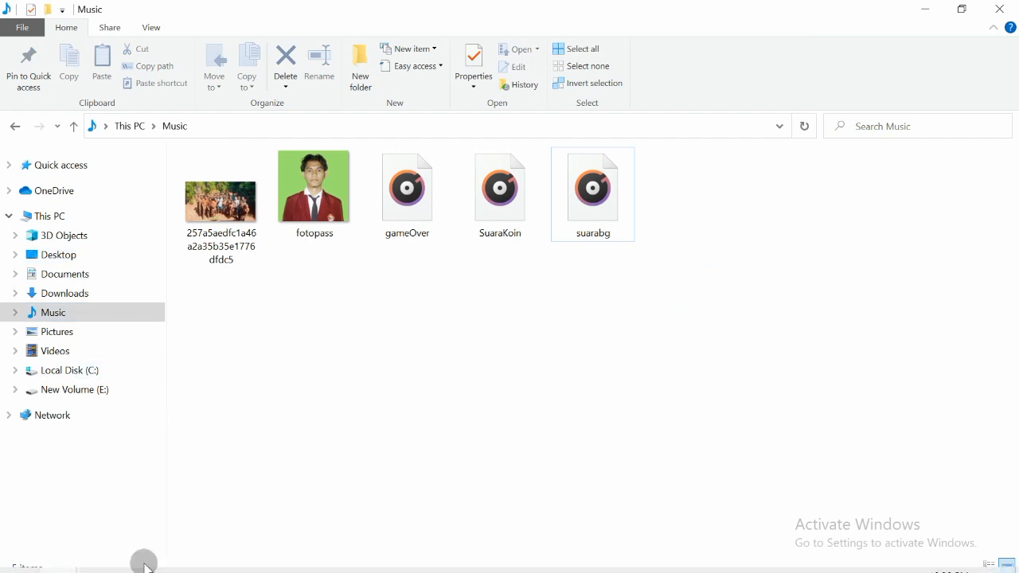
pyautogui.click(220, 557)
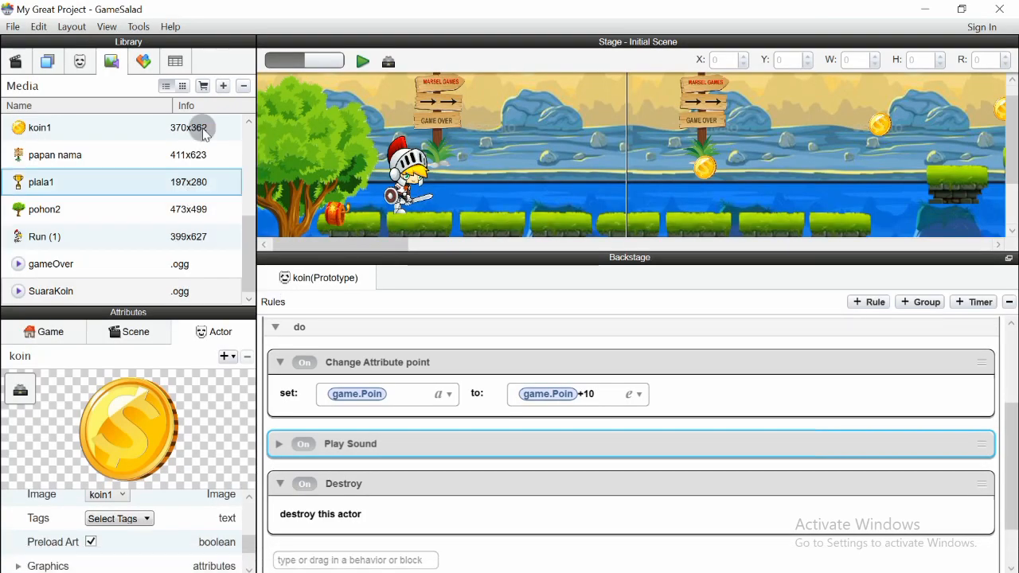
# Import suarabg from the Music folder into the Media library
pyautogui.click(225, 89)
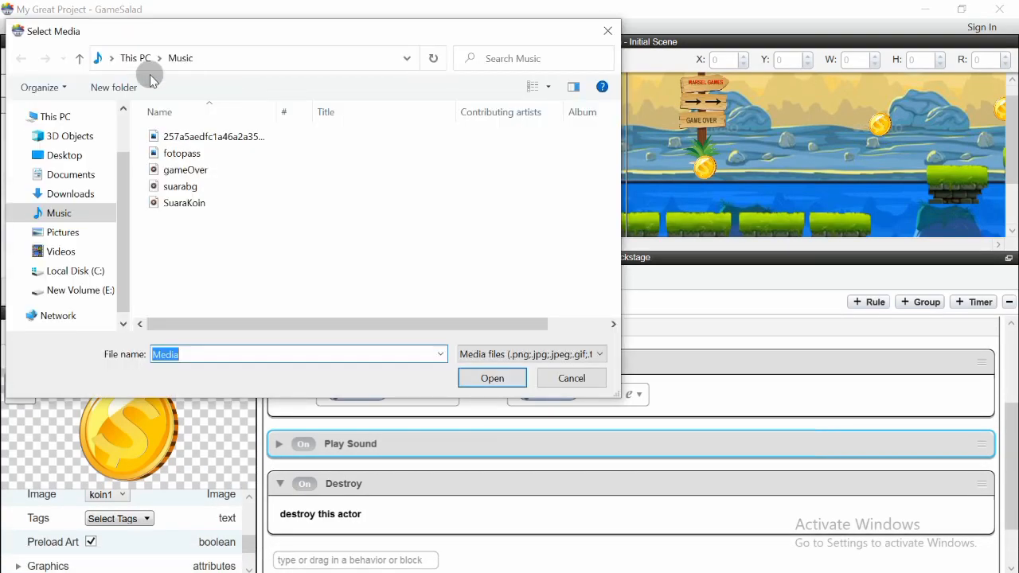
pyautogui.click(191, 203)
pyautogui.click(178, 186)
pyautogui.click(483, 379)
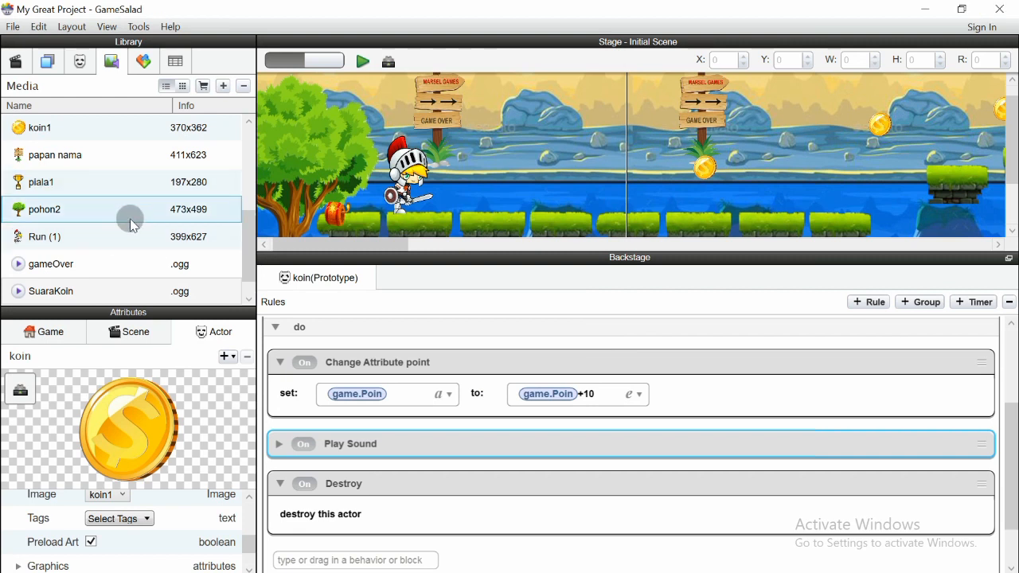
pyautogui.scroll(-1, 133, 224)
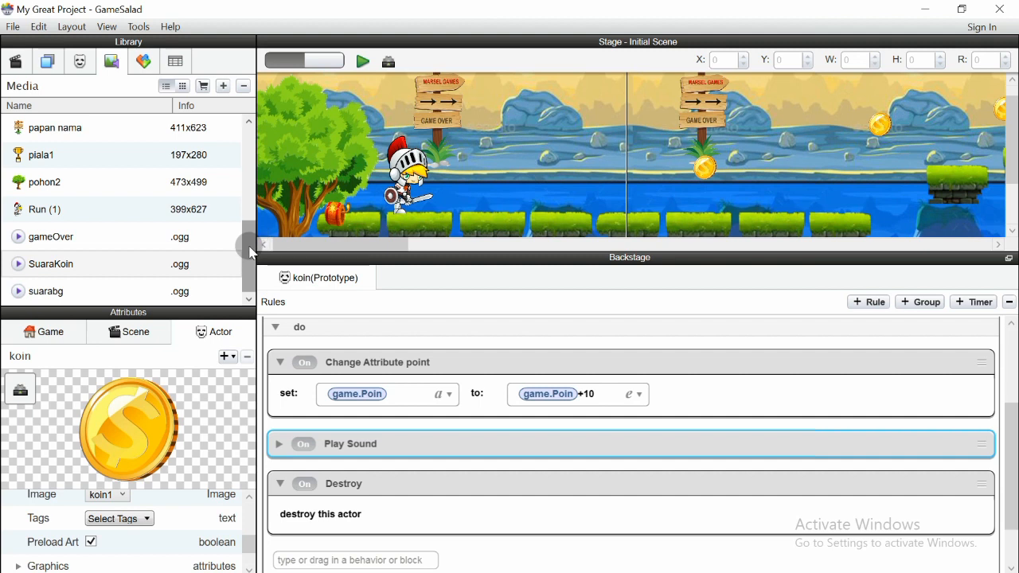
# Scroll the media library and select the BG background image
pyautogui.moveTo(1011, 448); pyautogui.dragTo(1010, 374)
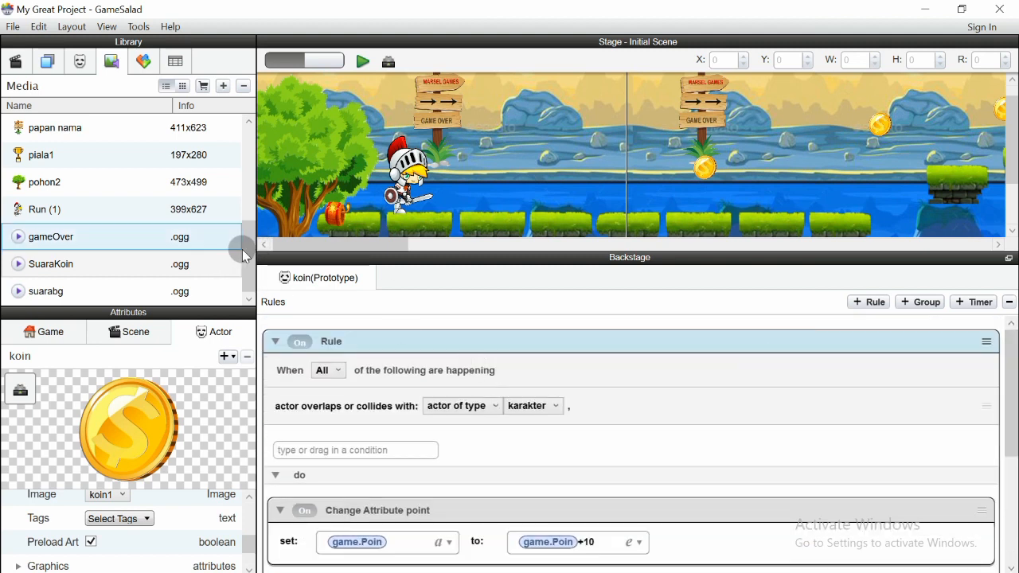
pyautogui.moveTo(243, 242); pyautogui.dragTo(258, 155)
pyautogui.click(50, 152)
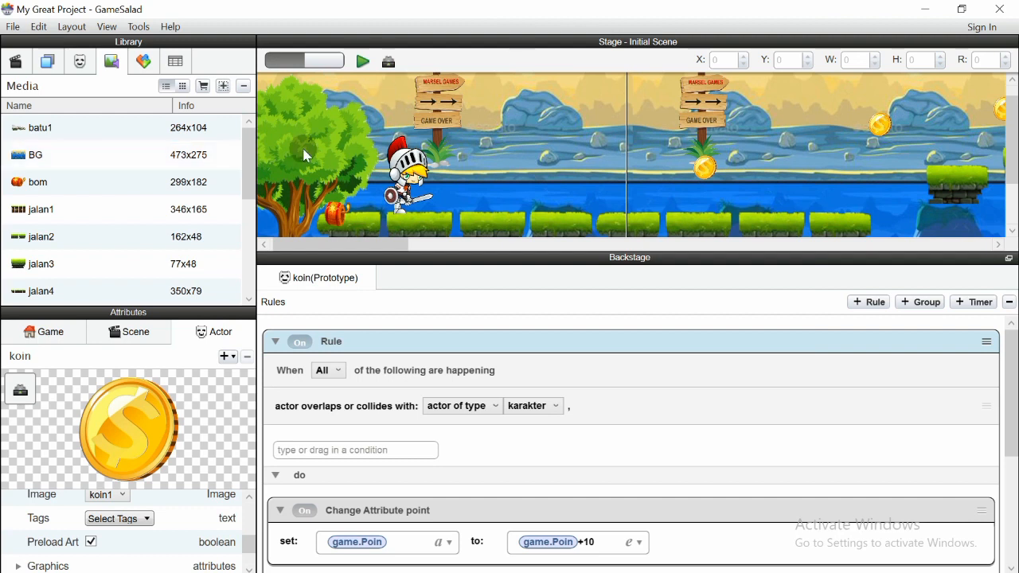
pyautogui.click(43, 156)
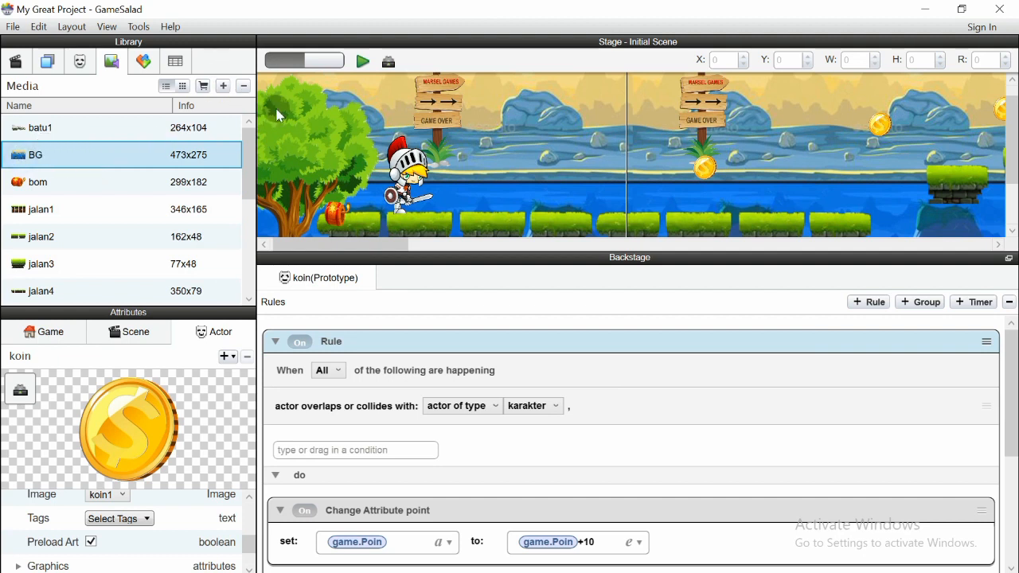
pyautogui.scroll(-3, 613, 355)
pyautogui.scroll(3, 676, 362)
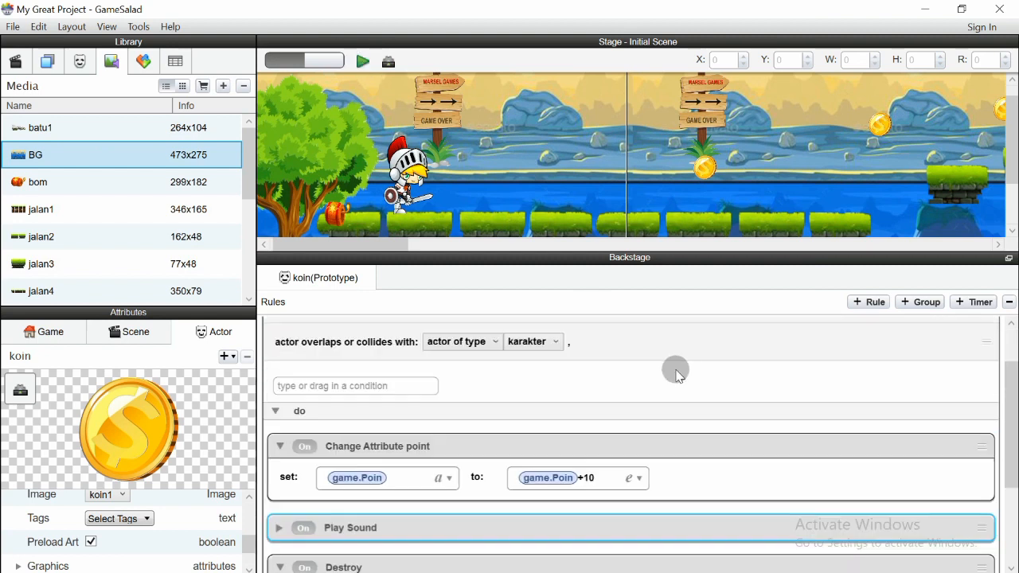
# Collapse the koin collision rule and switch the library to the Actors list
pyautogui.click(274, 342)
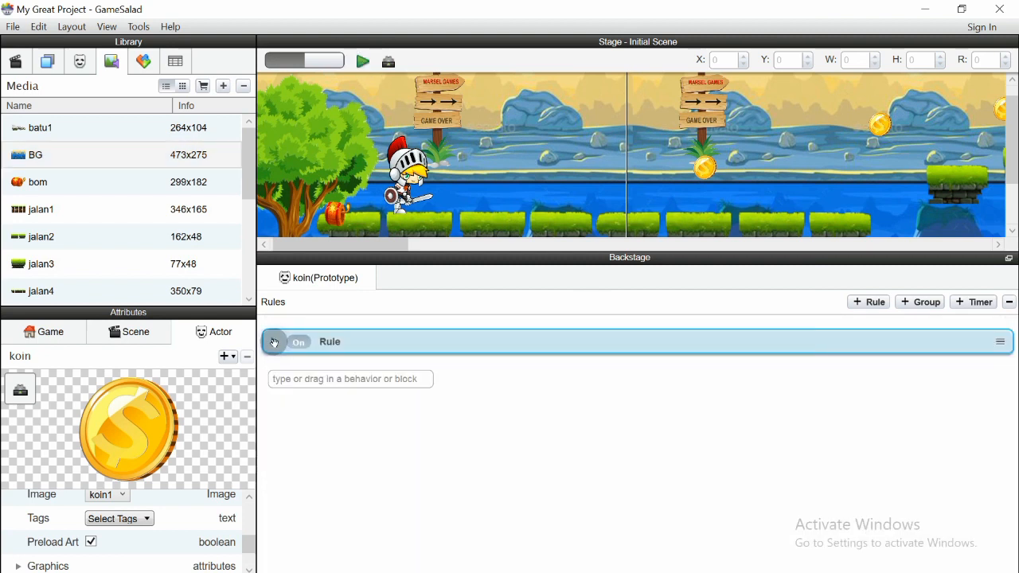
pyautogui.click(112, 65)
pyautogui.click(82, 62)
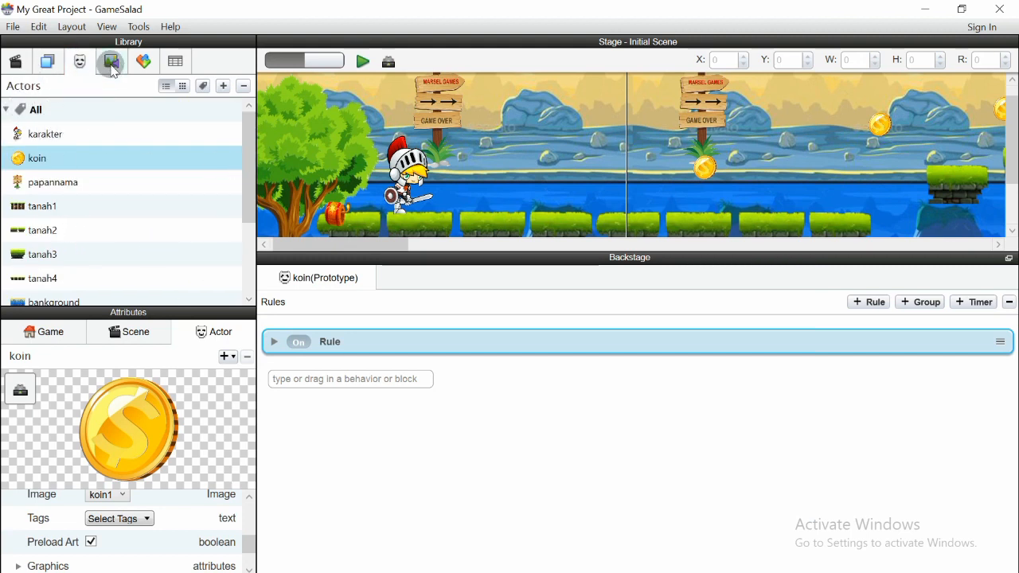
pyautogui.moveTo(244, 185); pyautogui.dragTo(247, 216)
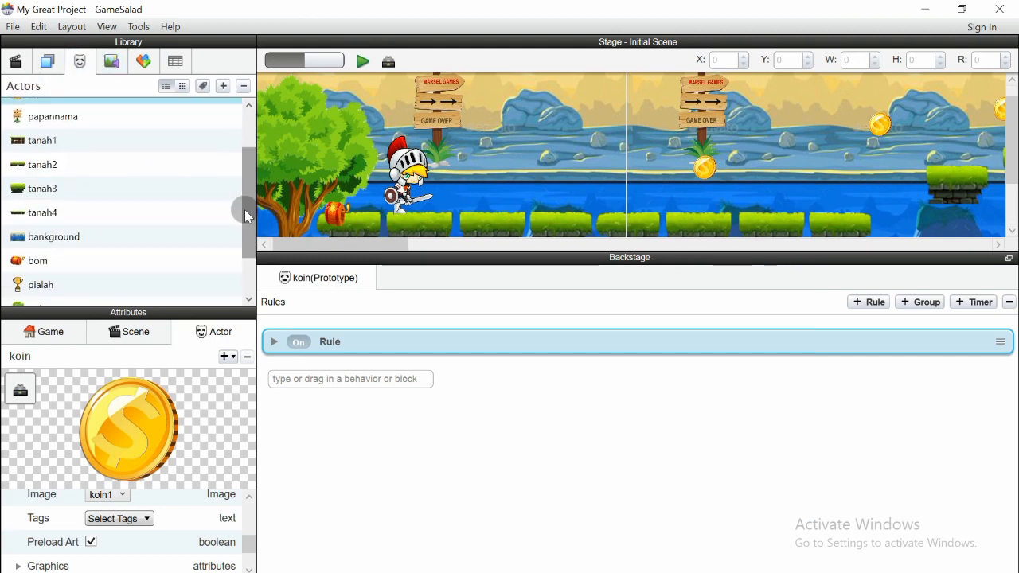
# Drag suarabg into the bankground actor's rules as a Play Sound behaviour
pyautogui.click(80, 238)
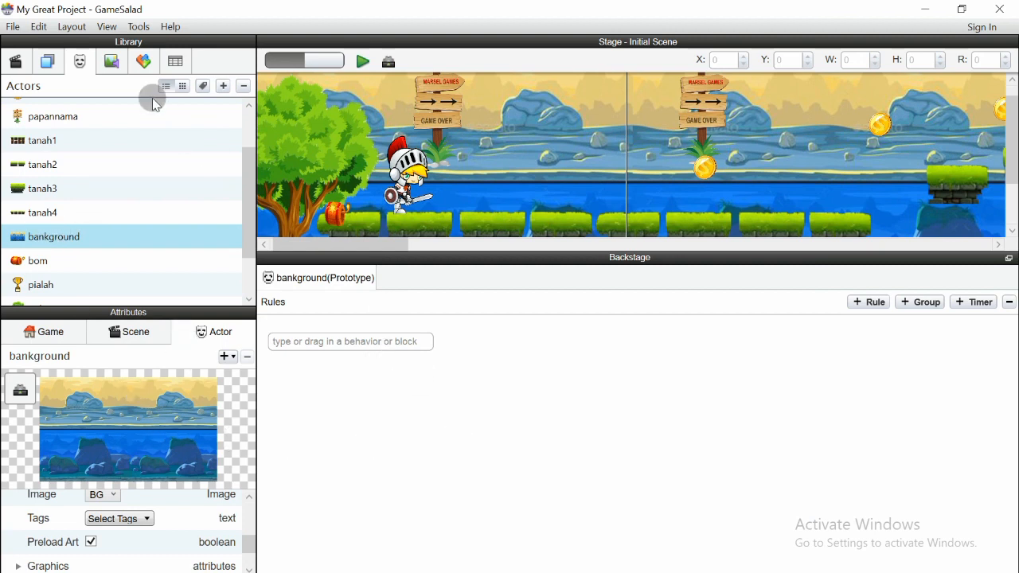
pyautogui.click(109, 62)
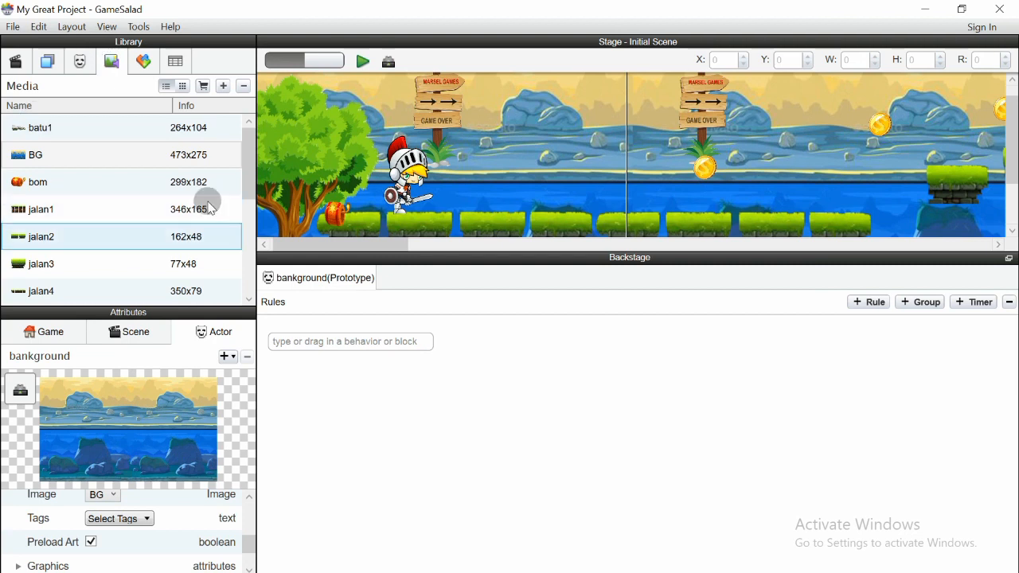
pyautogui.moveTo(253, 148); pyautogui.dragTo(242, 251)
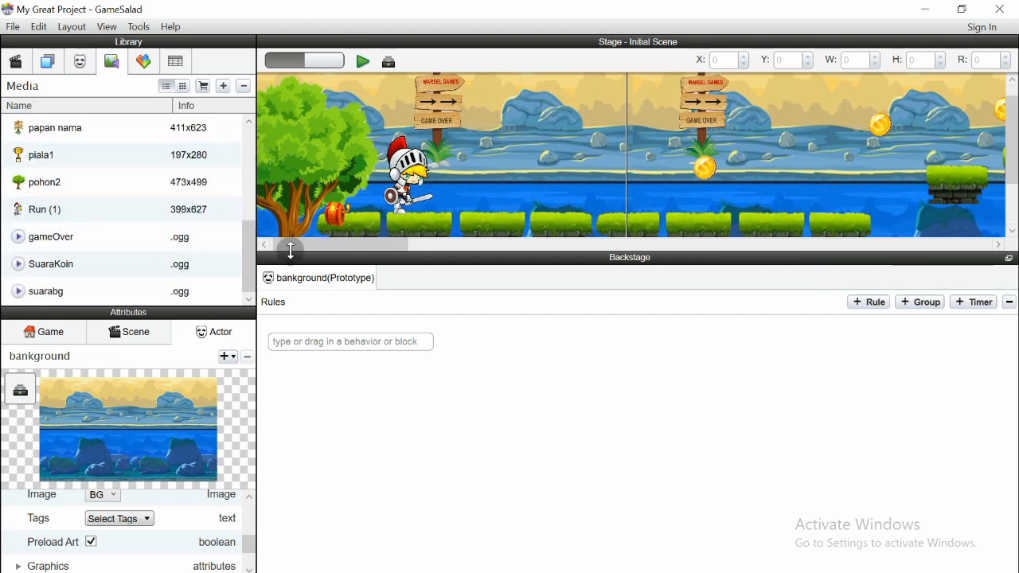
pyautogui.moveTo(278, 243); pyautogui.dragTo(198, 194)
pyautogui.moveTo(59, 291); pyautogui.dragTo(312, 330)
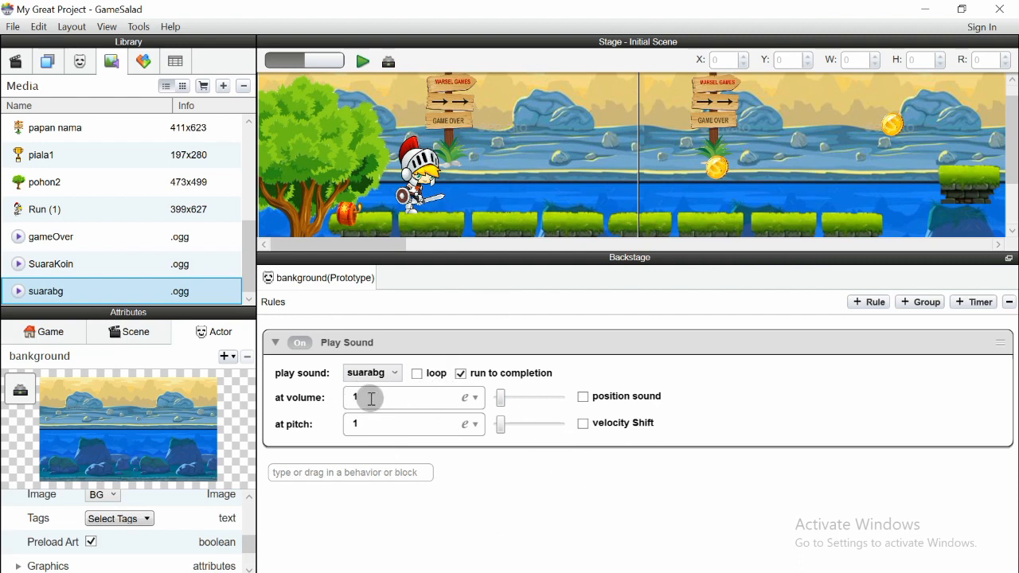
pyautogui.click(362, 63)
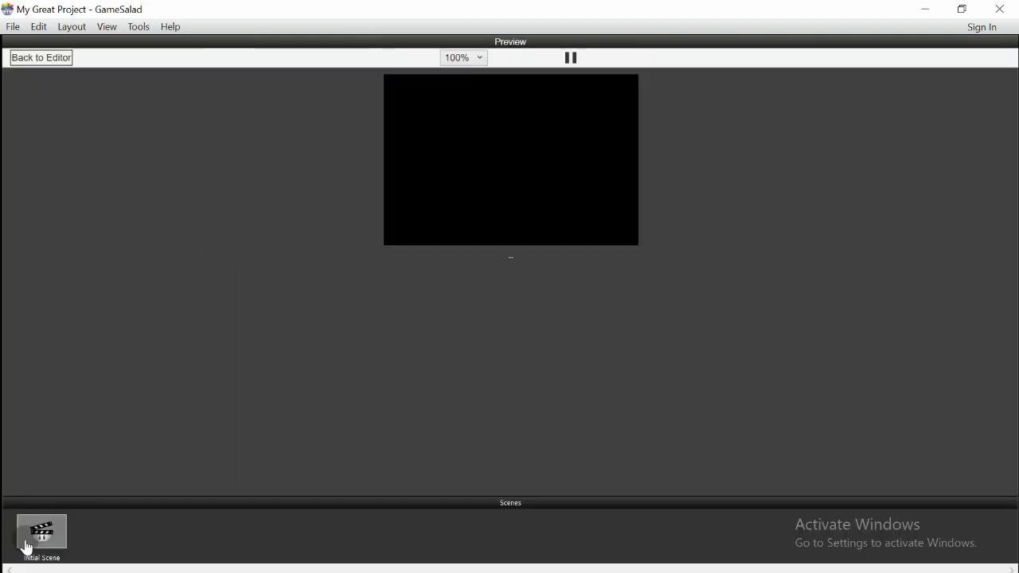
# Run the Initial Scene, jump to collect coins up to 190 points, then return to editing
pyautogui.click(26, 547)
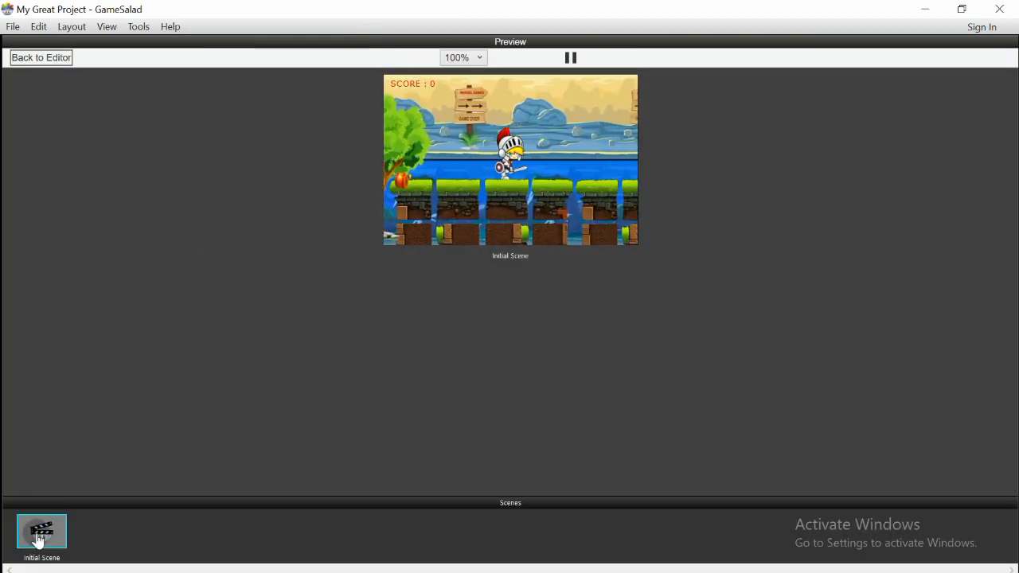
pyautogui.press('space')
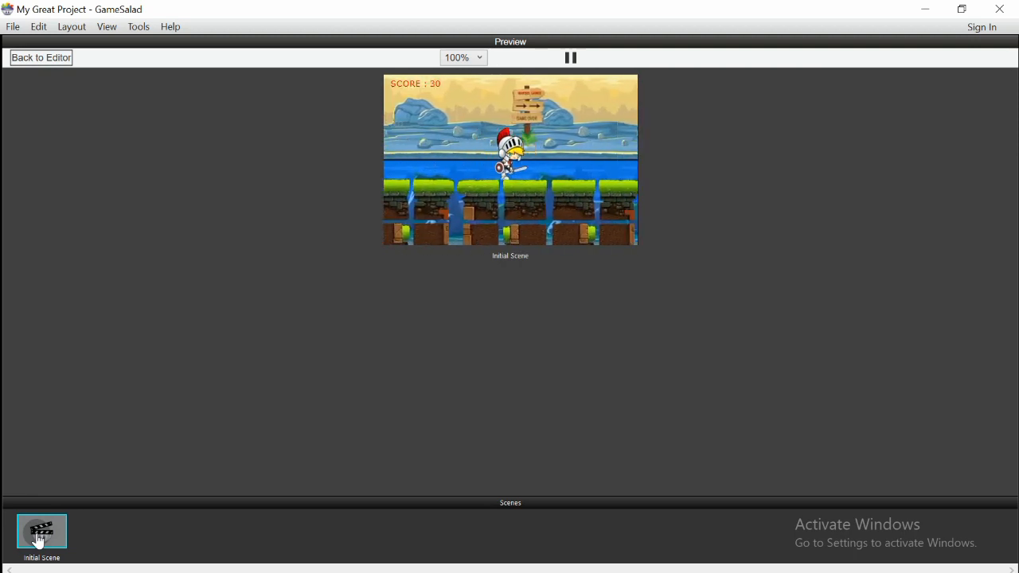
pyautogui.press('space')
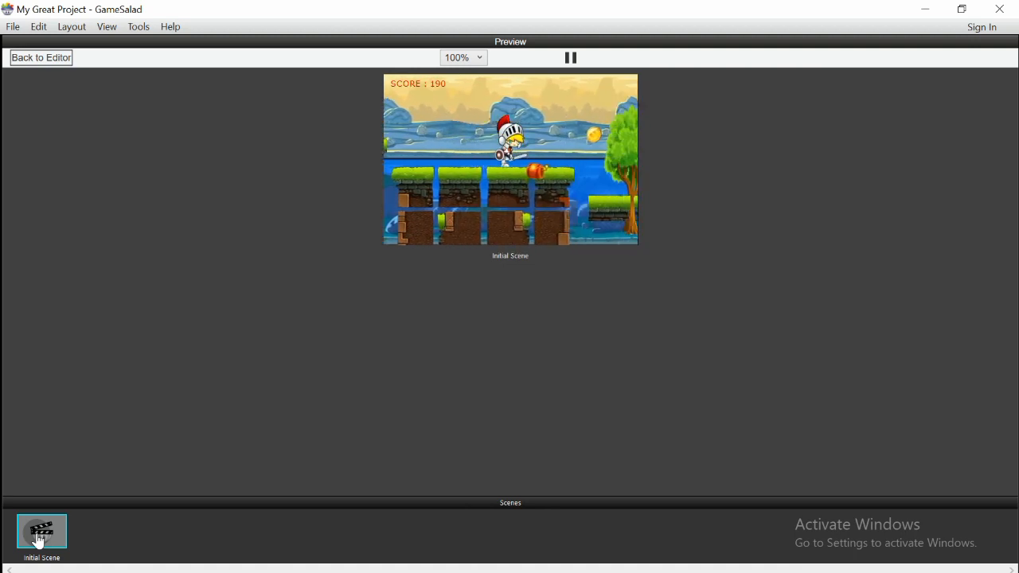
pyautogui.click(44, 59)
pyautogui.click(173, 186)
# Enlarge the rules area, select bankground, and list the media showing suarabg
pyautogui.moveTo(1011, 244)
pyautogui.mouseDown()
pyautogui.moveTo(1011, 273)
pyautogui.moveTo(1011, 238)
pyautogui.mouseUp()
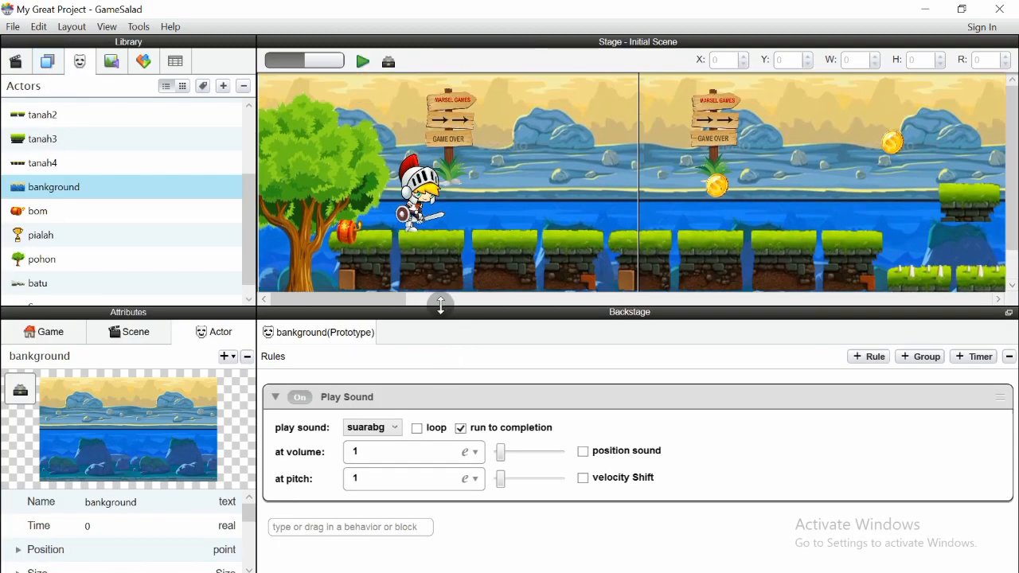
pyautogui.moveTo(450, 280); pyautogui.dragTo(461, 182)
pyautogui.click(382, 342)
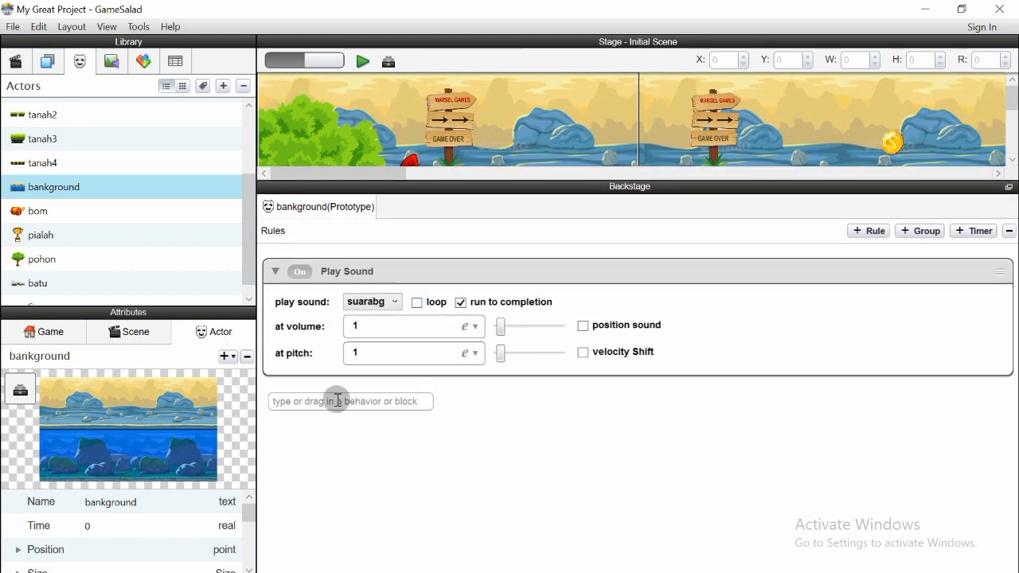
pyautogui.moveTo(250, 236)
pyautogui.mouseDown()
pyautogui.moveTo(265, 168)
pyautogui.moveTo(260, 238)
pyautogui.mouseUp()
pyautogui.click(165, 176)
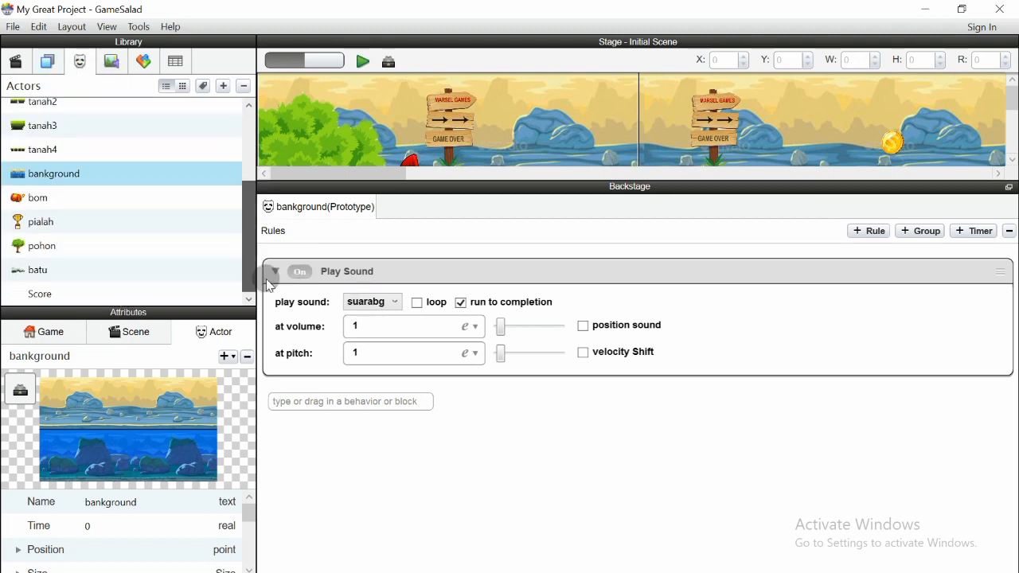
pyautogui.click(112, 61)
pyautogui.moveTo(243, 143); pyautogui.dragTo(249, 275)
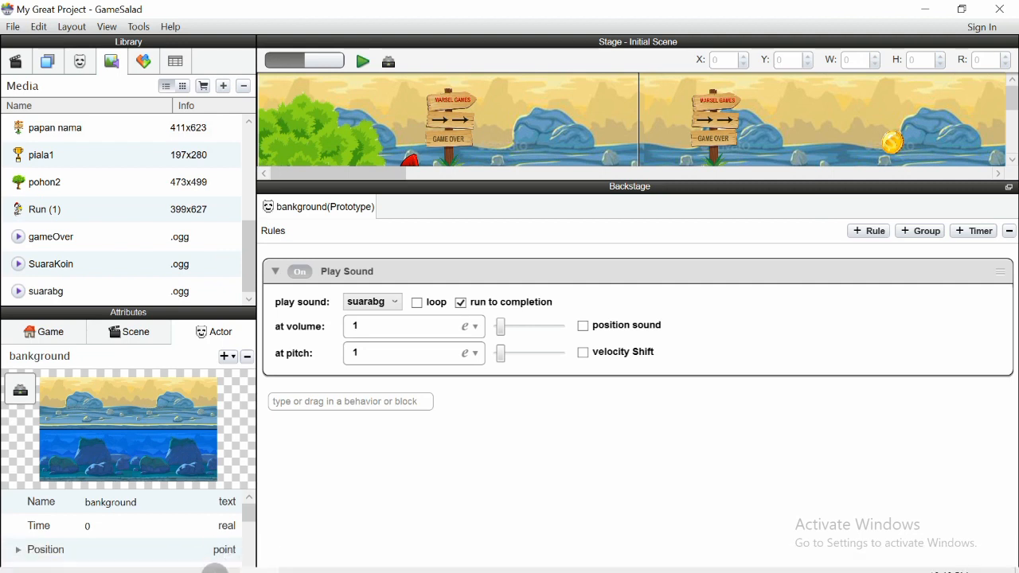
pyautogui.click(219, 561)
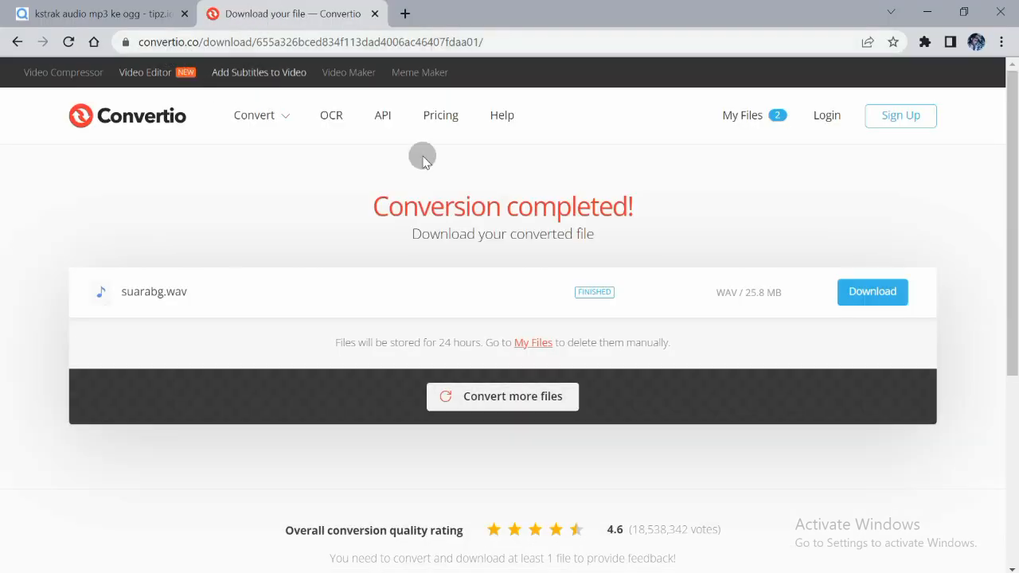
pyautogui.scroll(-1, 1014, 272)
pyautogui.moveTo(1016, 275); pyautogui.dragTo(1013, 242)
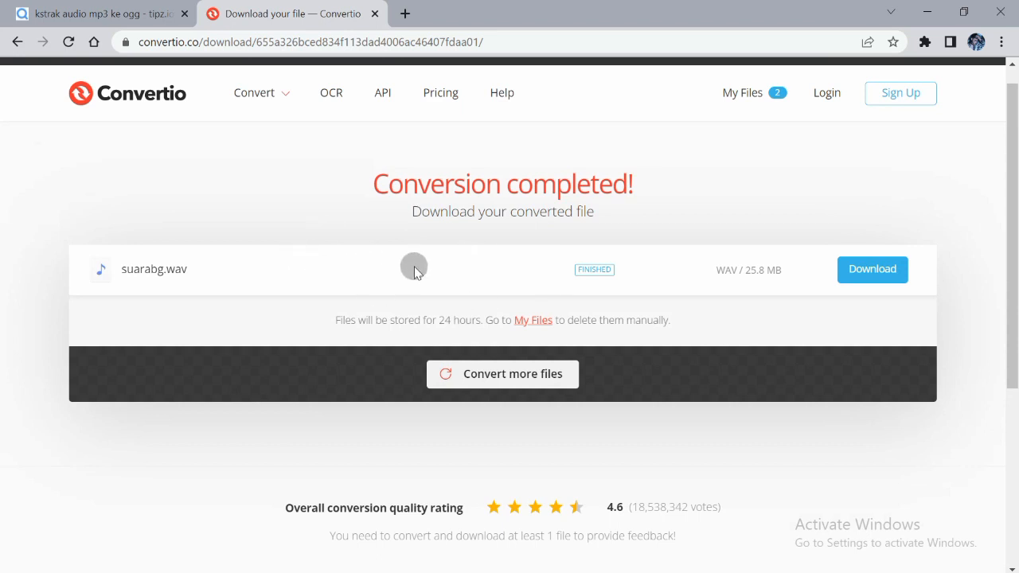
pyautogui.moveTo(175, 554)
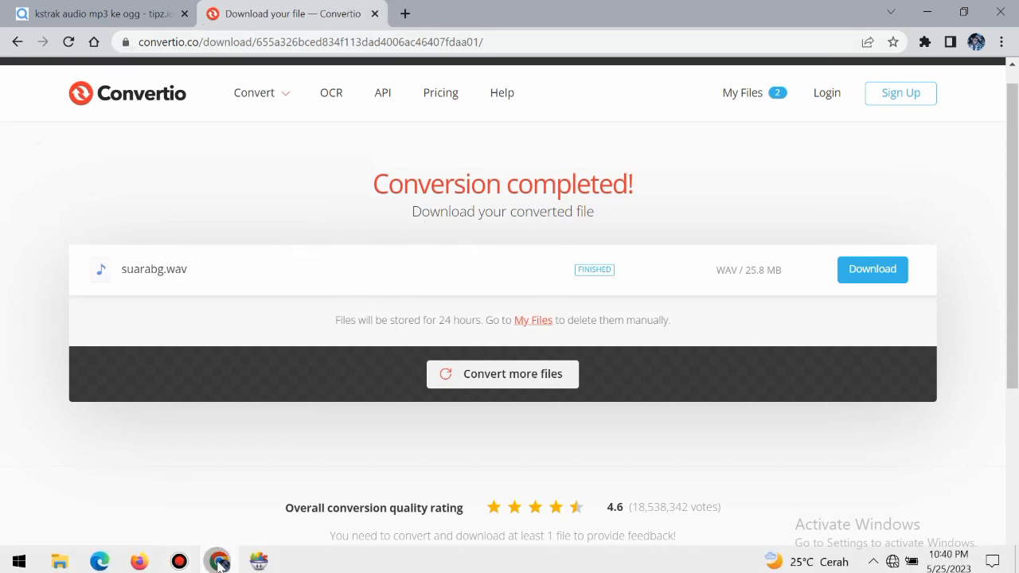
pyautogui.click(259, 562)
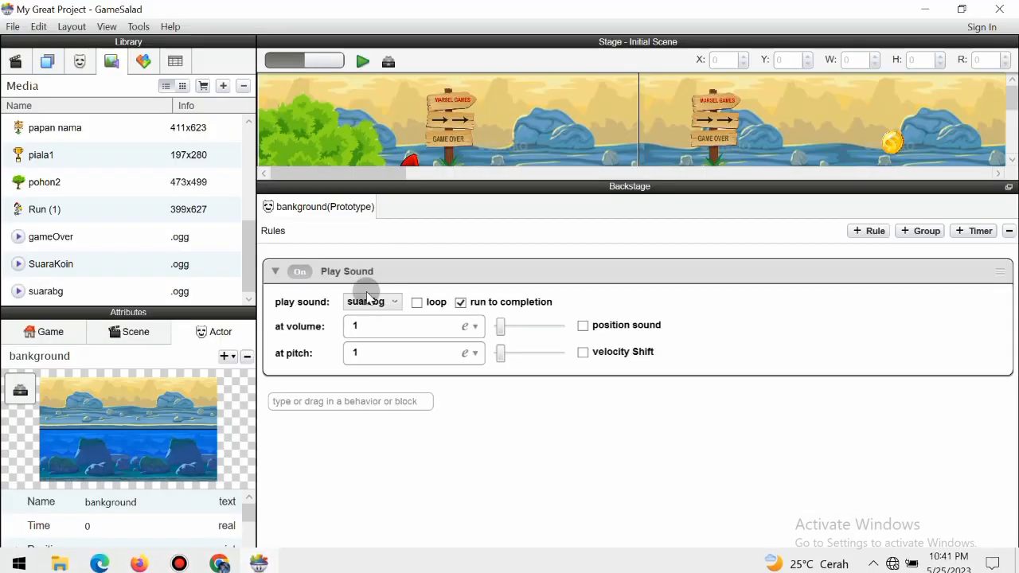
# Resize the stage view and preview the game with the suarabg background music
pyautogui.moveTo(470, 179); pyautogui.dragTo(460, 303)
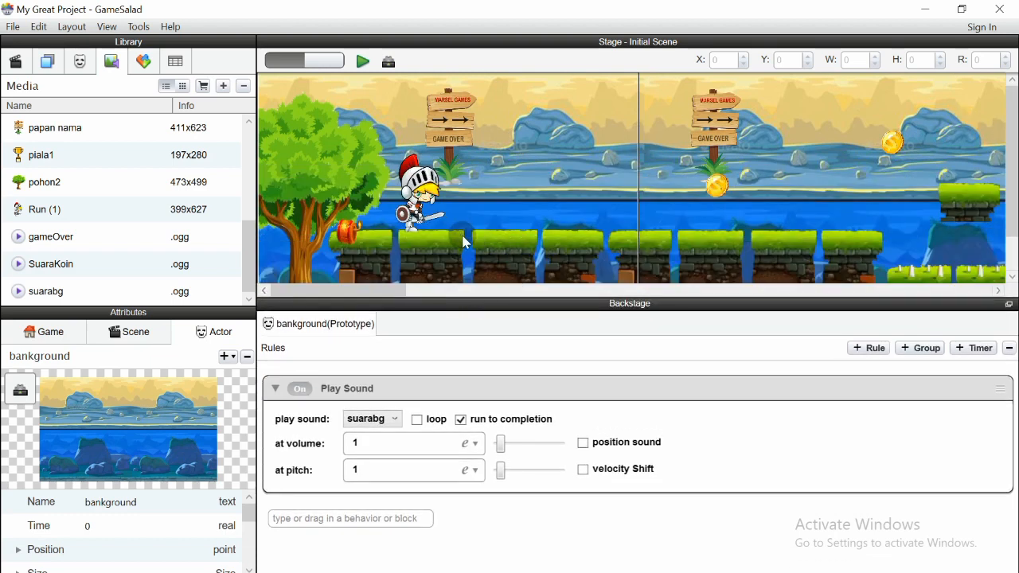
pyautogui.moveTo(1013, 177); pyautogui.dragTo(1017, 150)
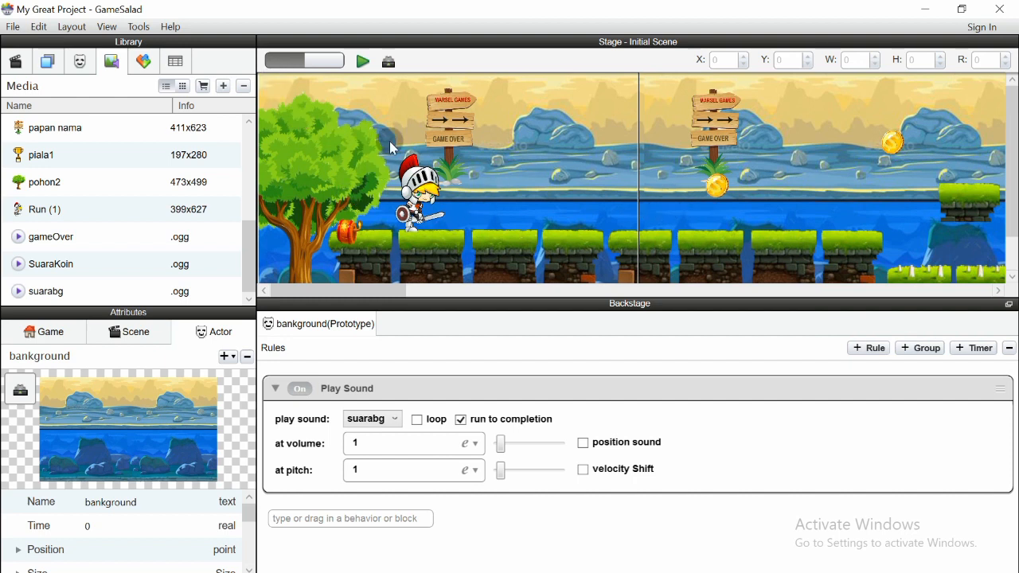
pyautogui.click(363, 63)
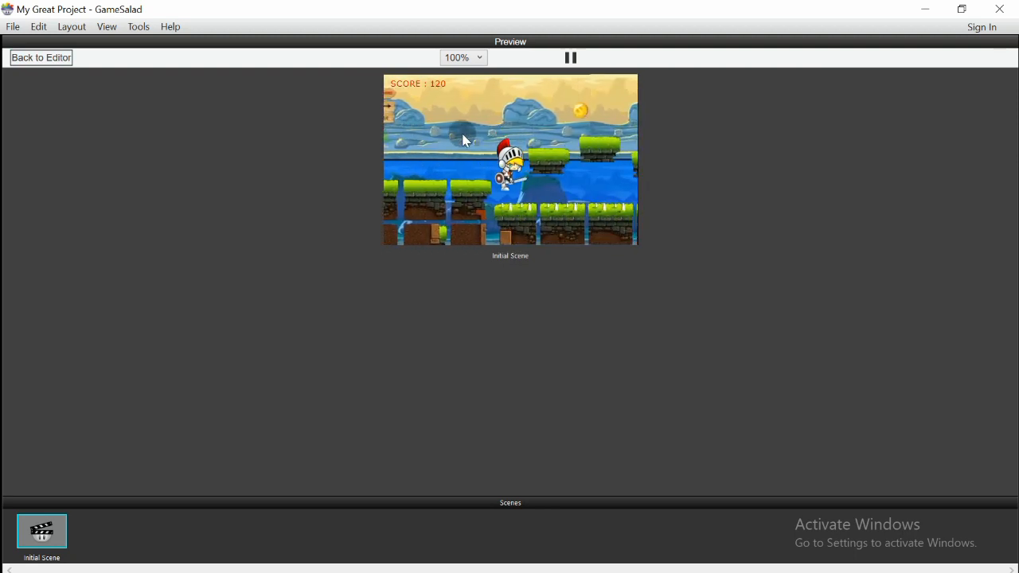
# Leave the preview once the score reaches 120 and return to the editor
pyautogui.click(30, 61)
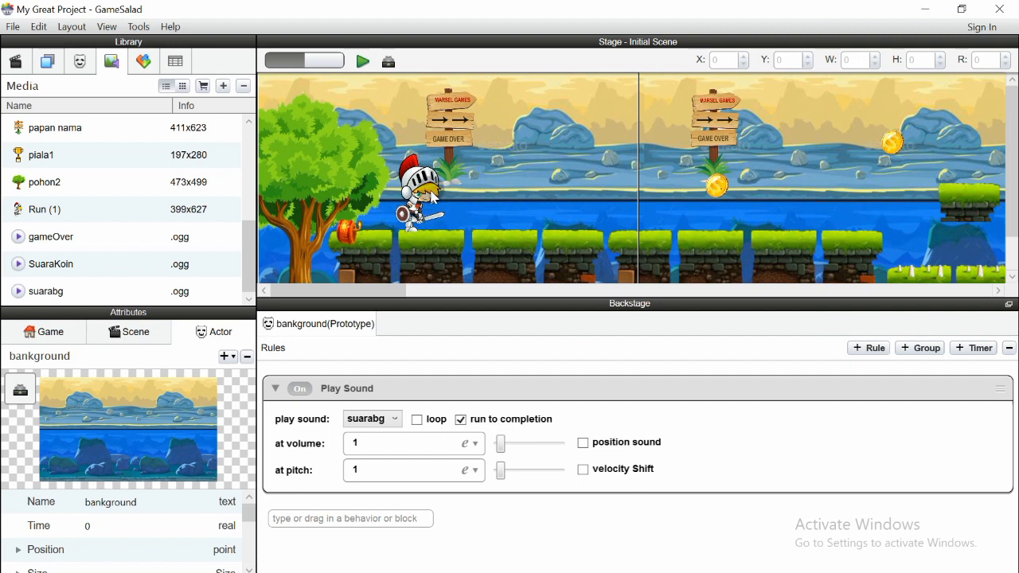
# Open the karakter actor and show its stage instance's rules
pyautogui.click(89, 60)
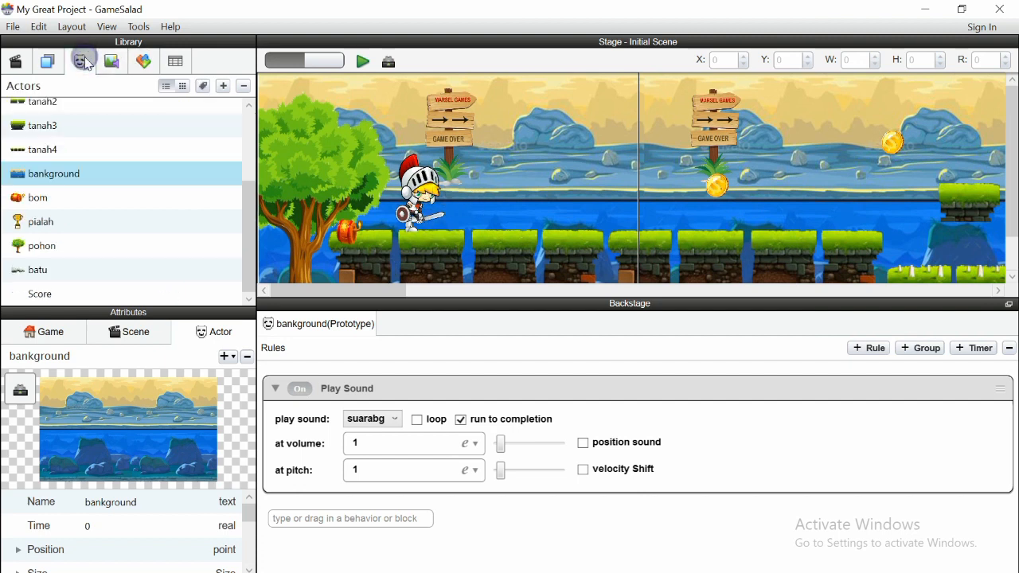
pyautogui.scroll(3, 199, 179)
pyautogui.click(76, 141)
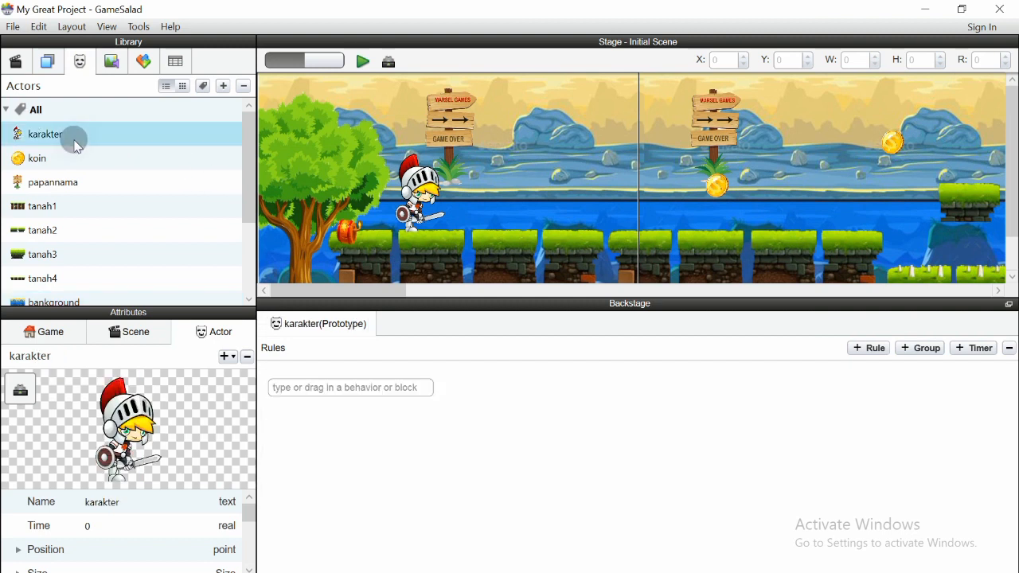
pyautogui.click(415, 205)
pyautogui.scroll(-3, 681, 438)
pyautogui.scroll(1, 542, 415)
# Collapse the falling acceleration, Collide edit Tanah 1–3 and forward-movement constrain rules
pyautogui.click(271, 398)
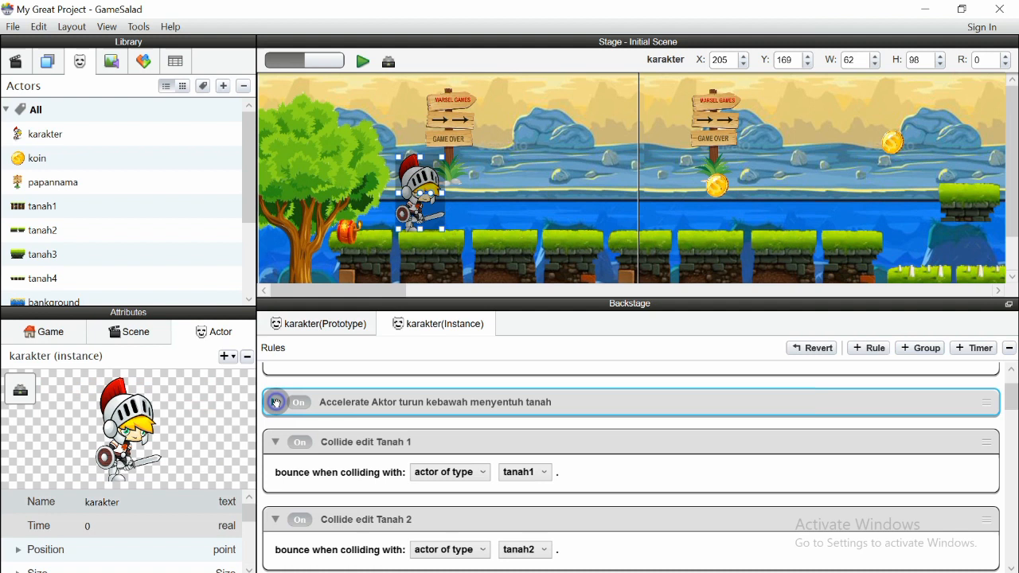
pyautogui.click(273, 440)
pyautogui.click(276, 481)
pyautogui.click(275, 521)
pyautogui.scroll(-3, 550, 504)
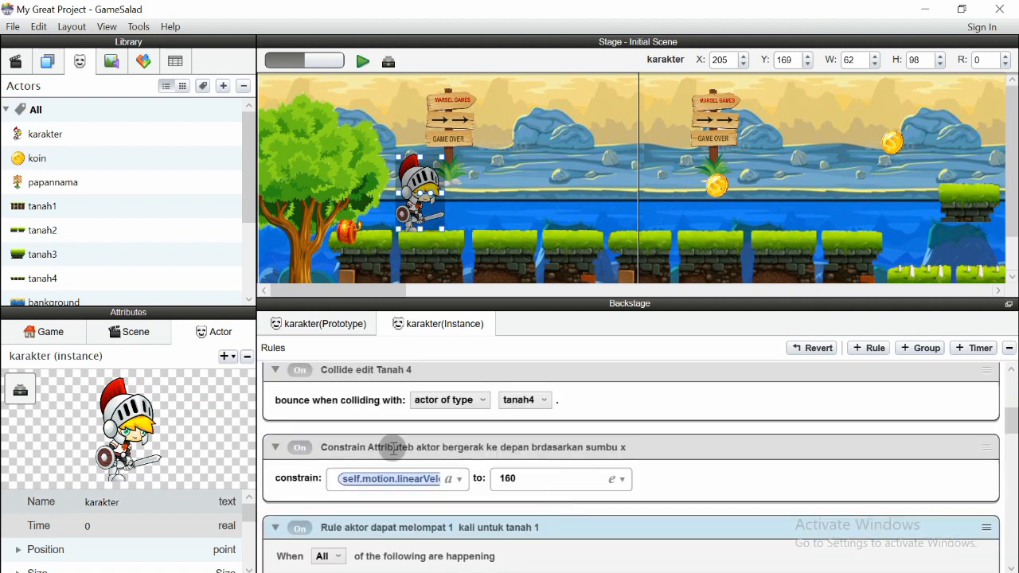
pyautogui.click(275, 447)
pyautogui.scroll(-2, 281, 470)
# Collapse the tanah 1–3 jump rules and the bomb and tanah4 destroy rules, enlarging the rules area
pyautogui.click(273, 422)
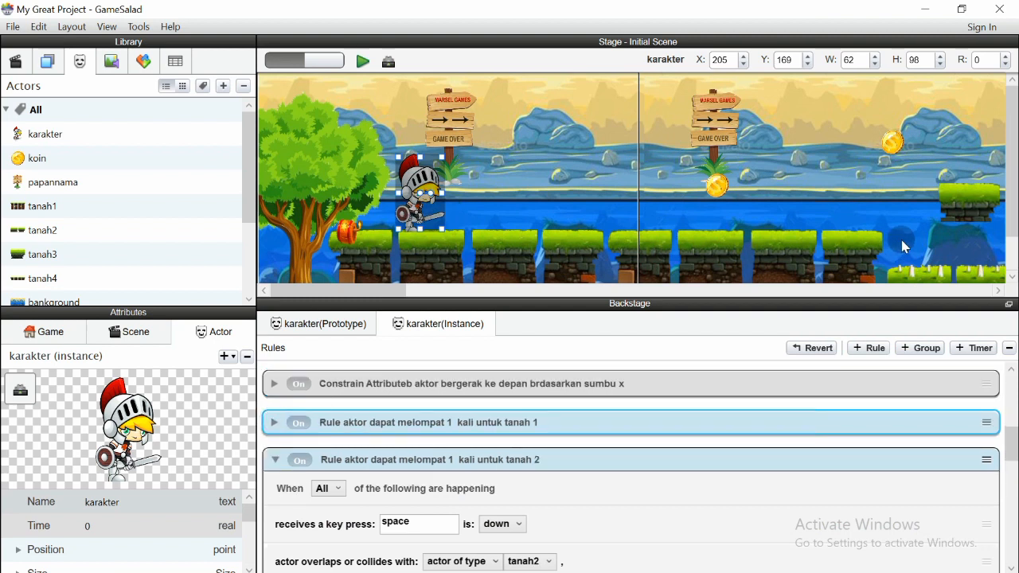
pyautogui.click(270, 461)
pyautogui.scroll(-5, 394, 492)
pyautogui.scroll(-3, 395, 492)
pyautogui.scroll(3, 395, 492)
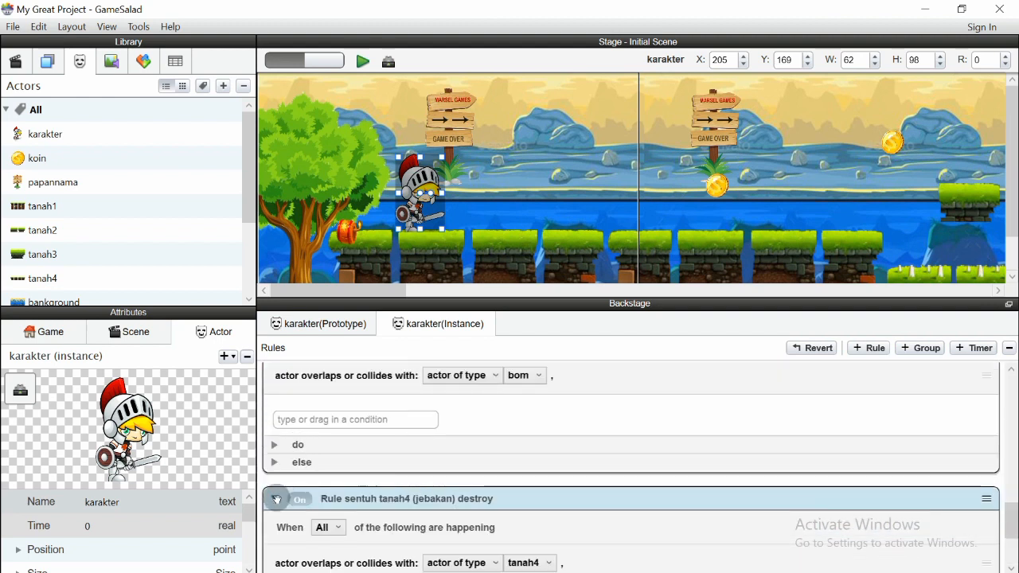
pyautogui.click(277, 500)
pyautogui.scroll(2, 311, 482)
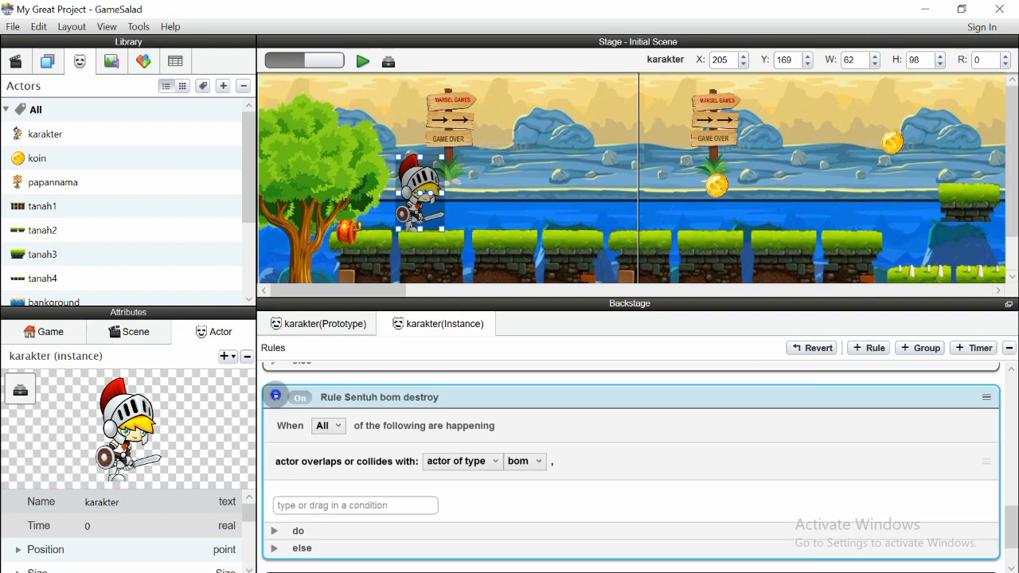
pyautogui.click(275, 396)
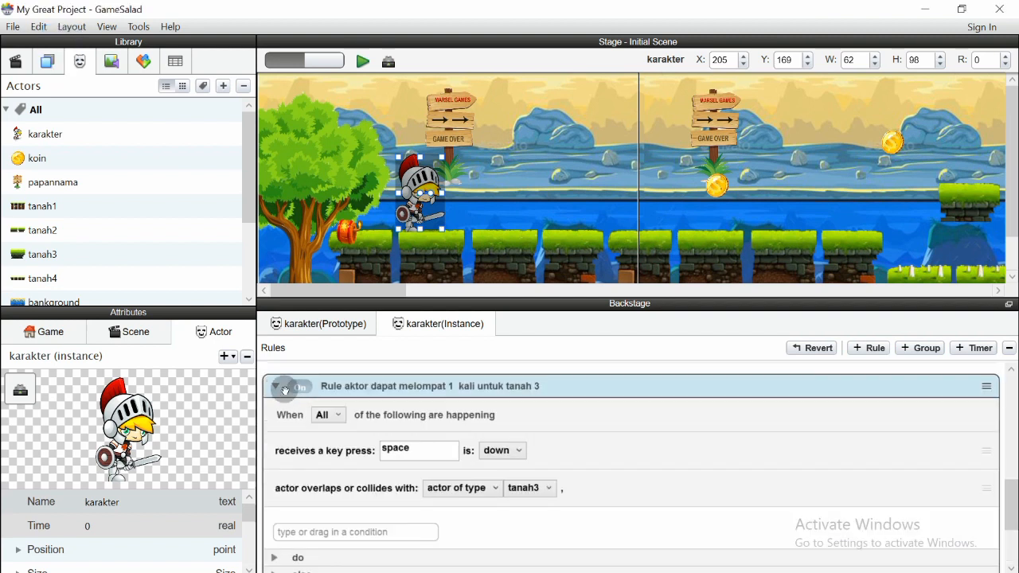
pyautogui.click(274, 387)
pyautogui.moveTo(350, 296); pyautogui.dragTo(361, 205)
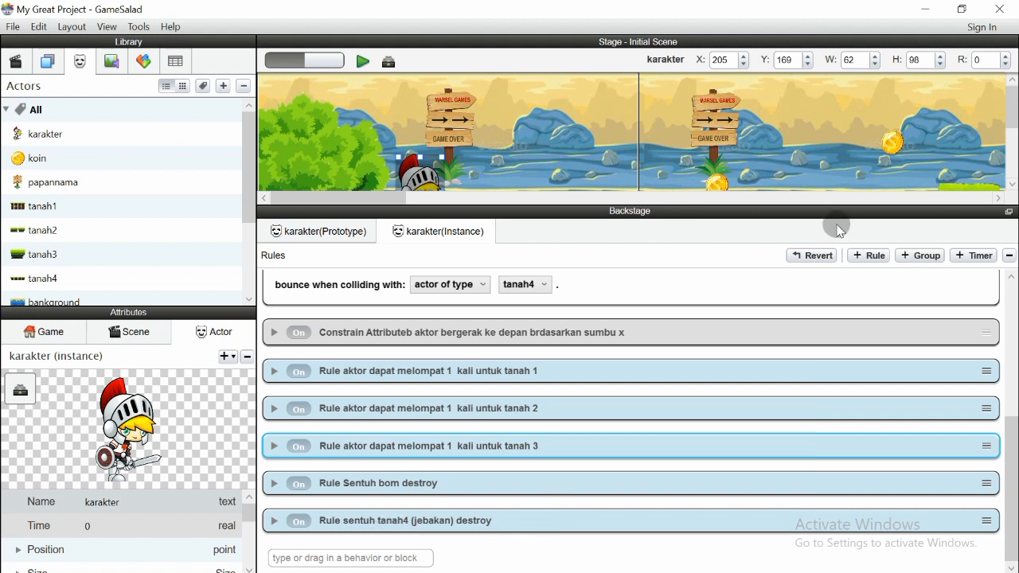
pyautogui.moveTo(1009, 117); pyautogui.dragTo(1010, 153)
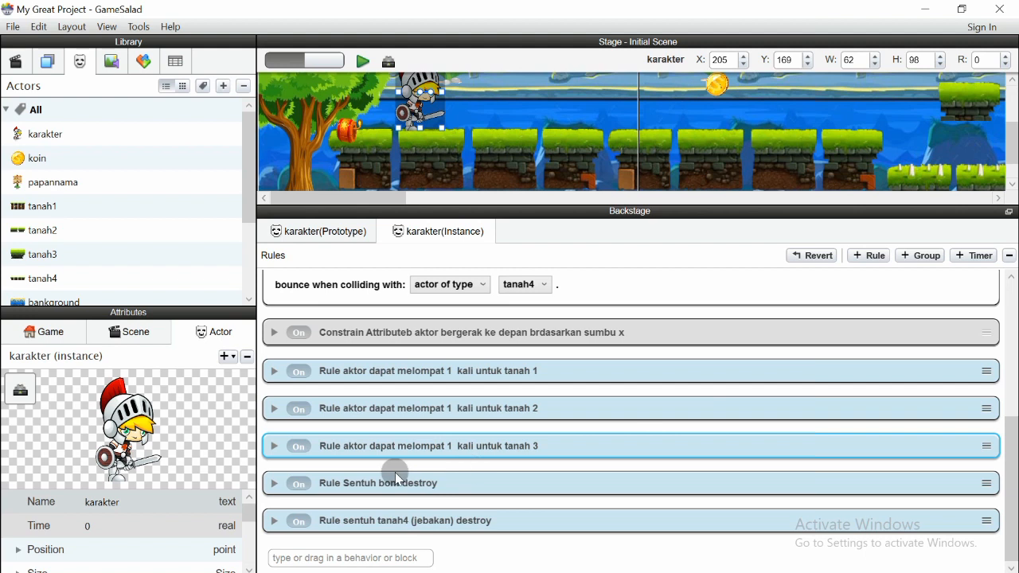
# Expand the Sentuh bom destroy rule and add a Change Attribute action targeting game.Poin
pyautogui.click(273, 483)
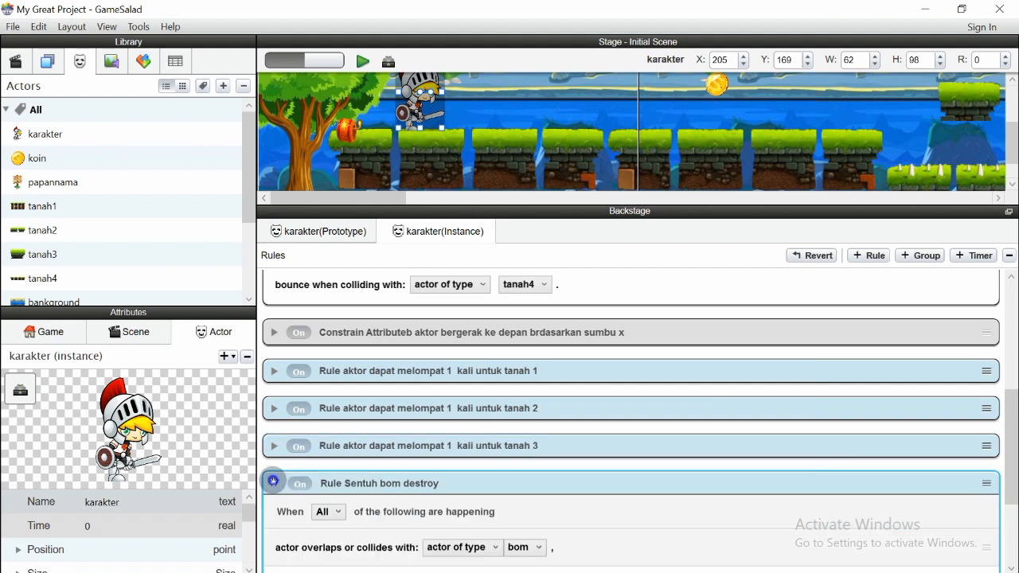
pyautogui.scroll(-2, 416, 505)
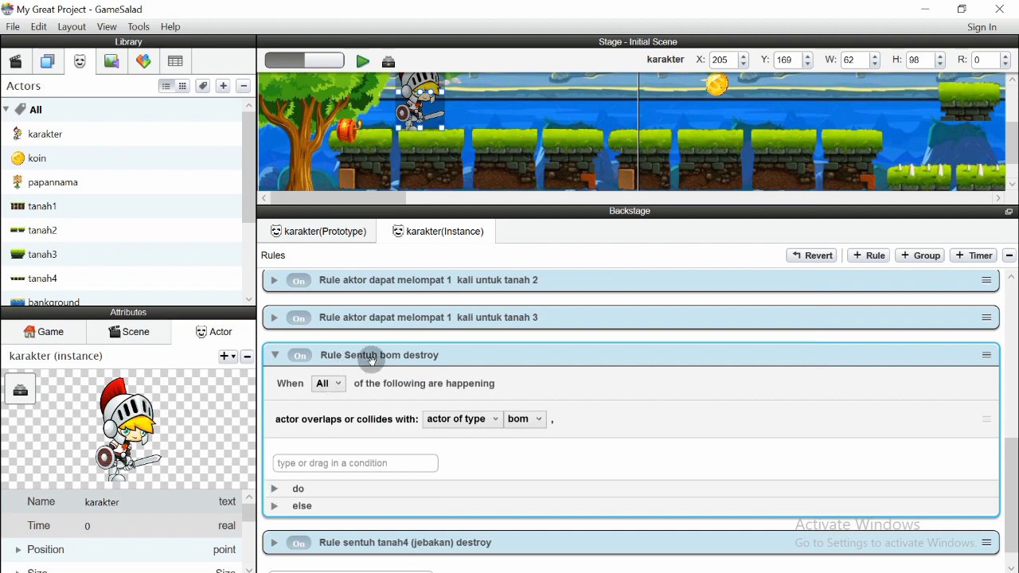
pyautogui.click(276, 488)
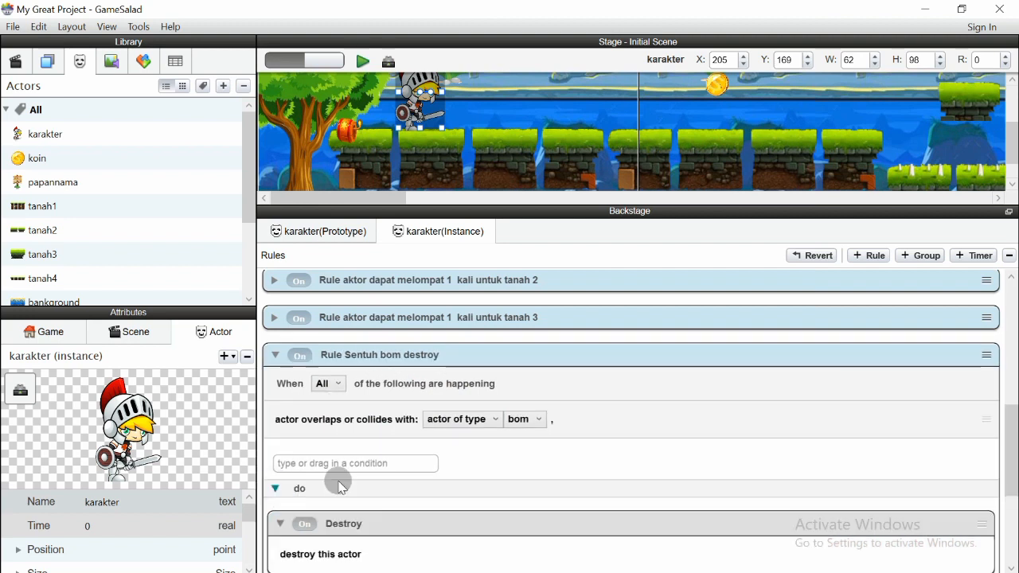
pyautogui.scroll(-4, 403, 486)
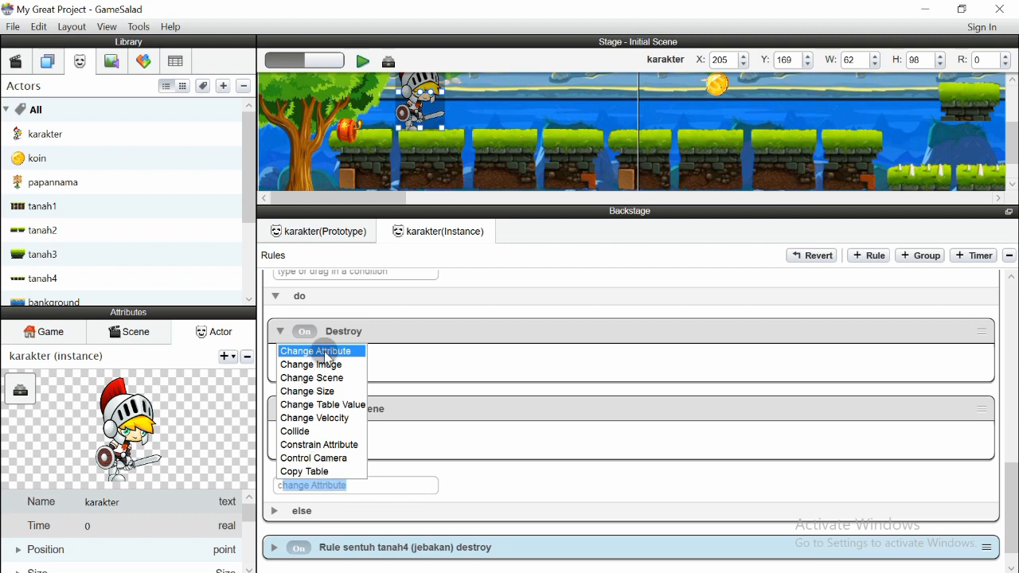
pyautogui.click(324, 352)
pyautogui.scroll(-1, 381, 519)
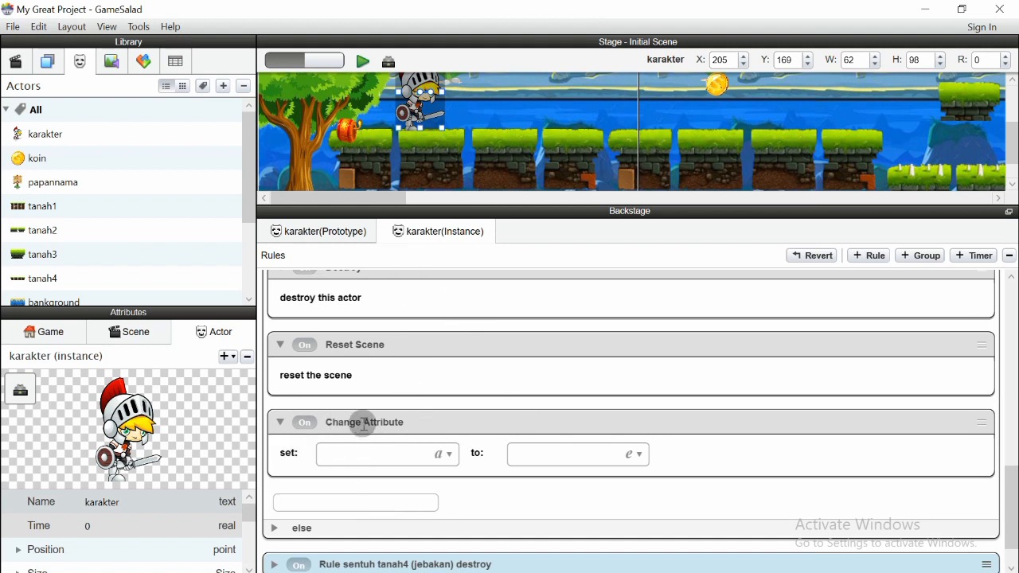
pyautogui.click(448, 455)
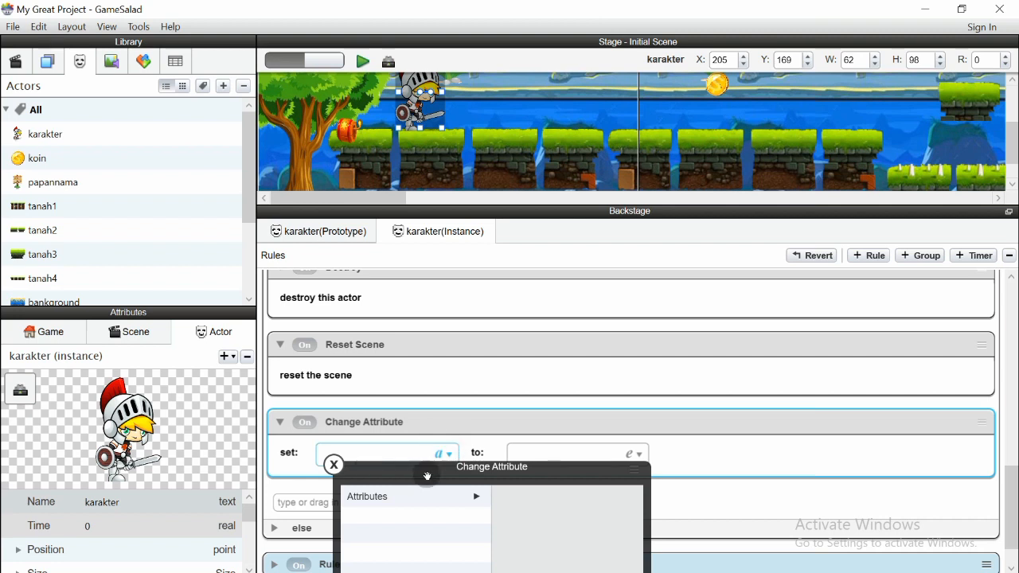
pyautogui.click(44, 334)
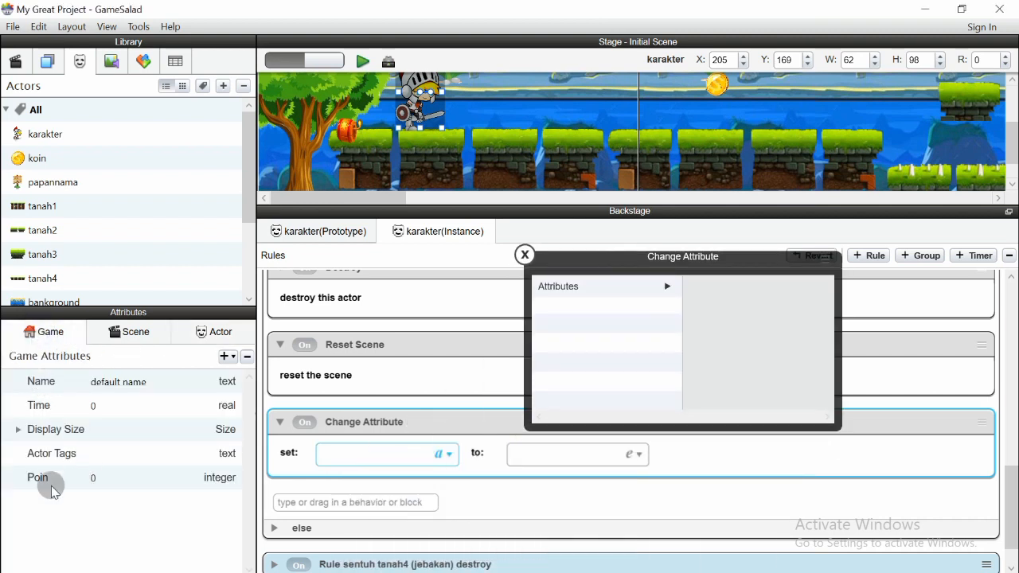
pyautogui.click(208, 332)
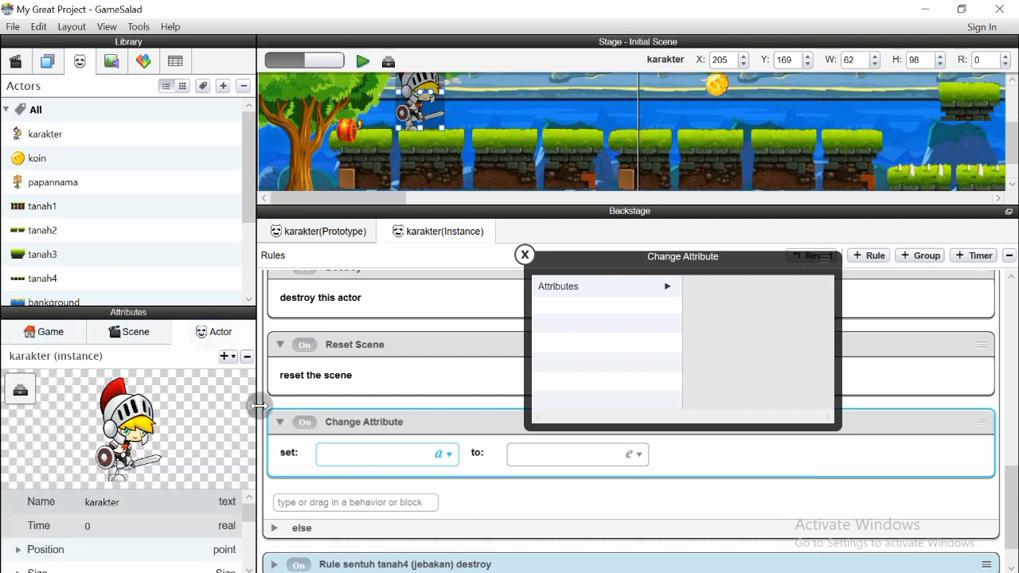
pyautogui.click(669, 287)
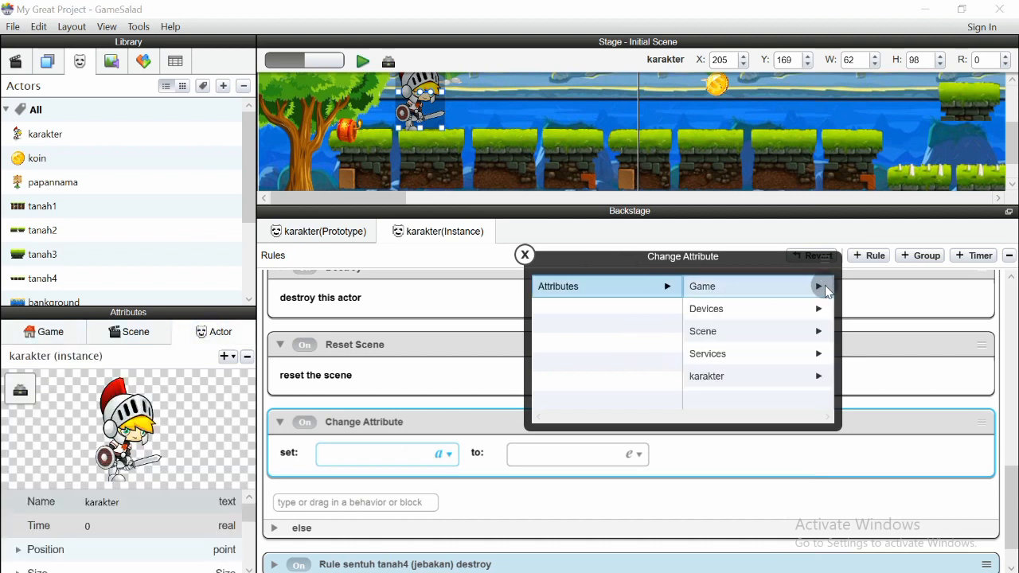
pyautogui.click(824, 285)
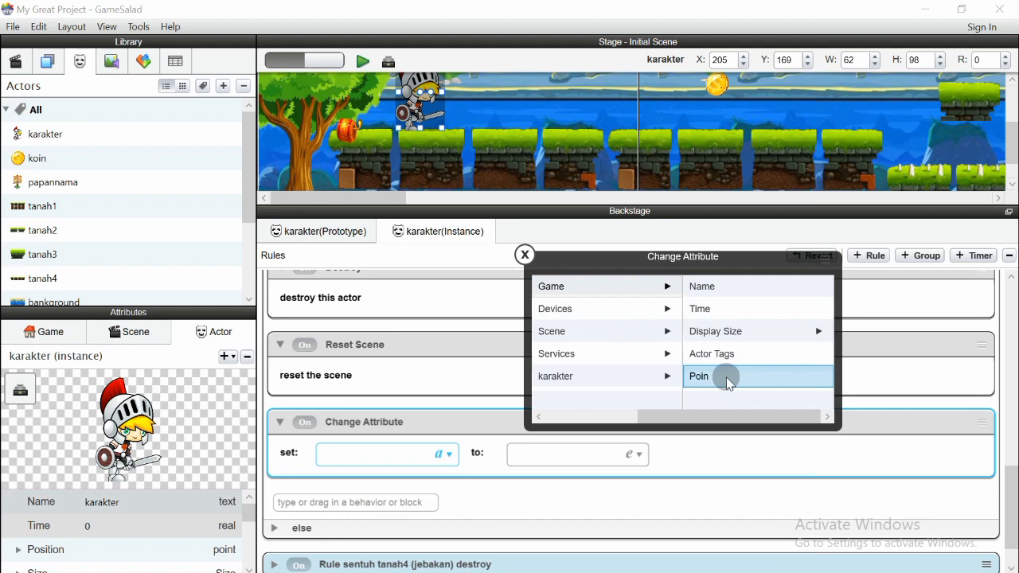
pyautogui.click(698, 379)
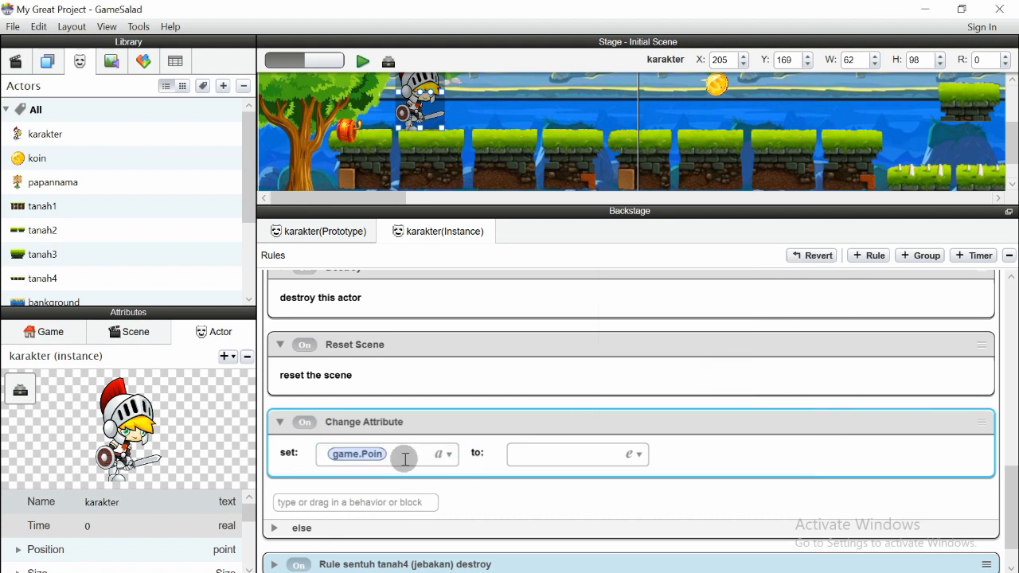
# Set the action's value expression to game.Poin=0 and confirm it
pyautogui.click(638, 456)
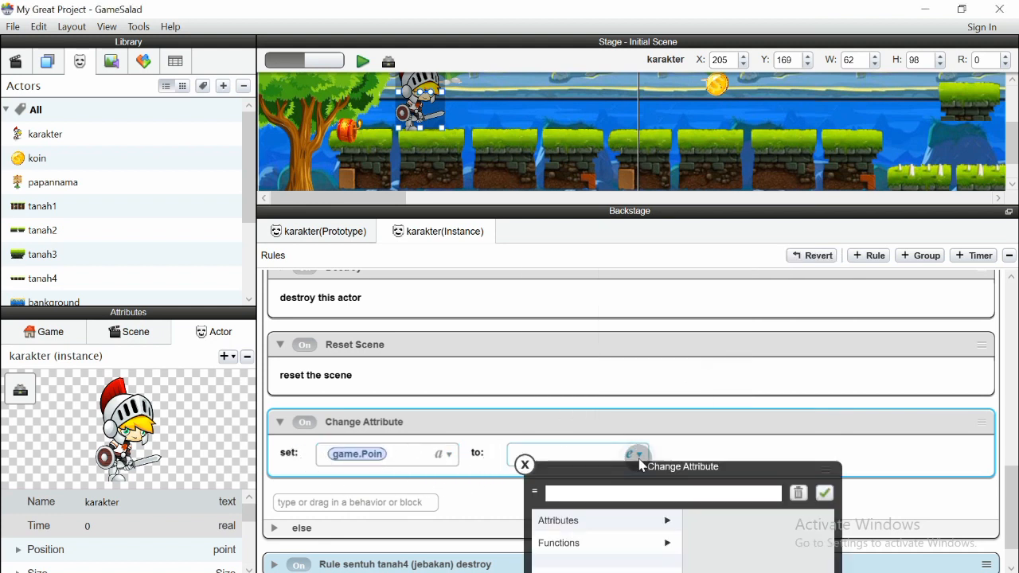
pyautogui.click(706, 311)
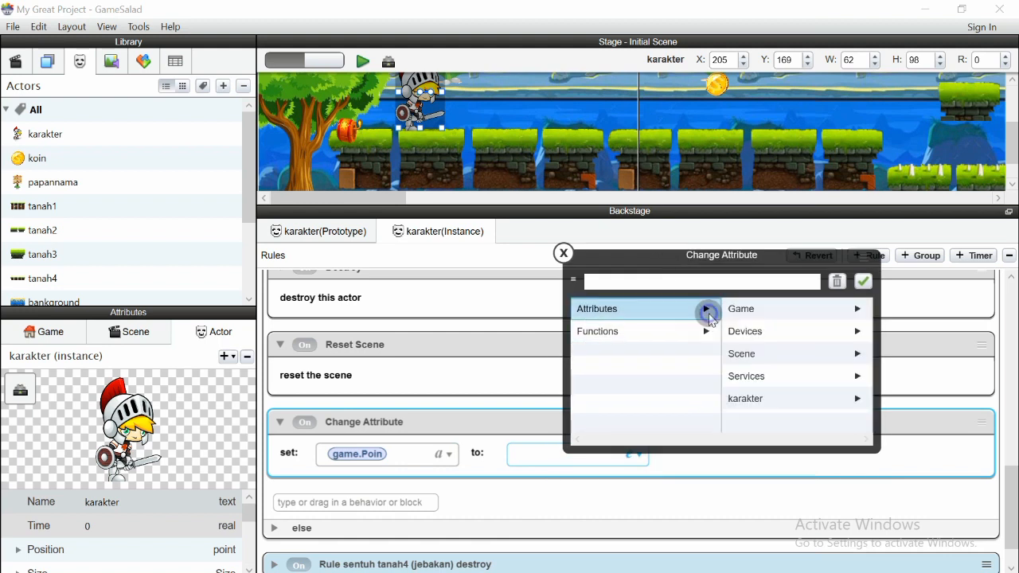
pyautogui.click(858, 309)
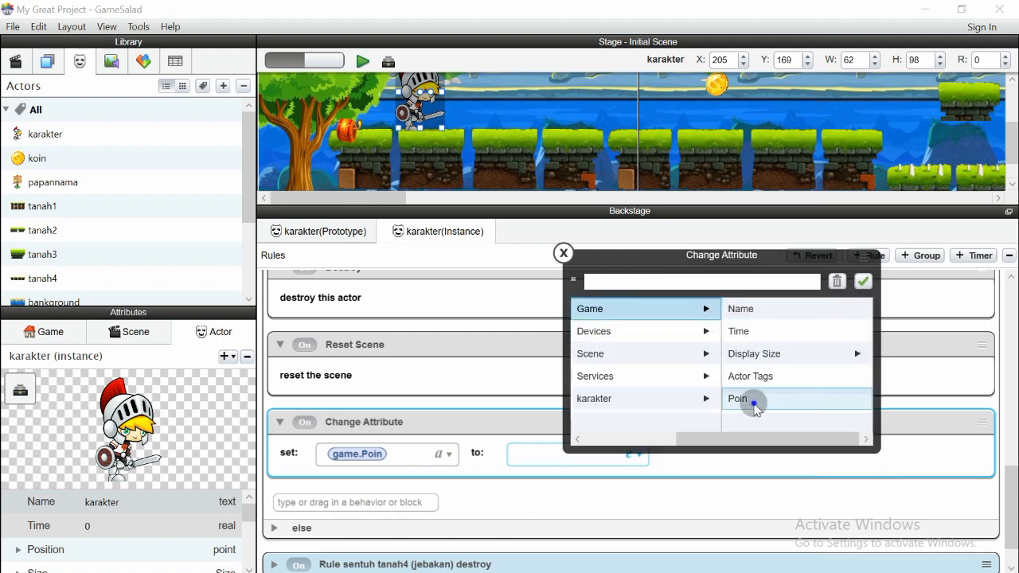
pyautogui.click(749, 401)
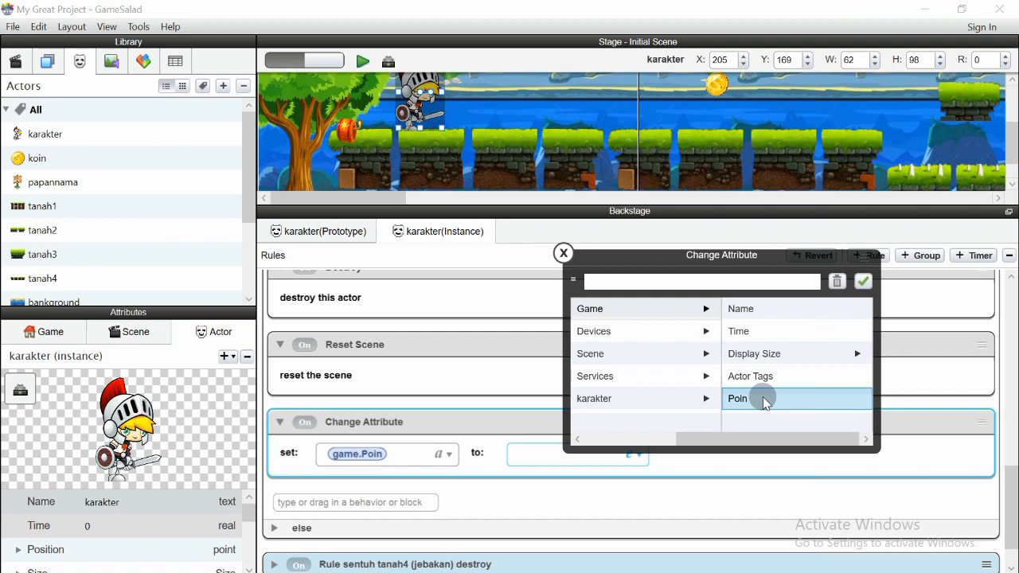
pyautogui.click(663, 284)
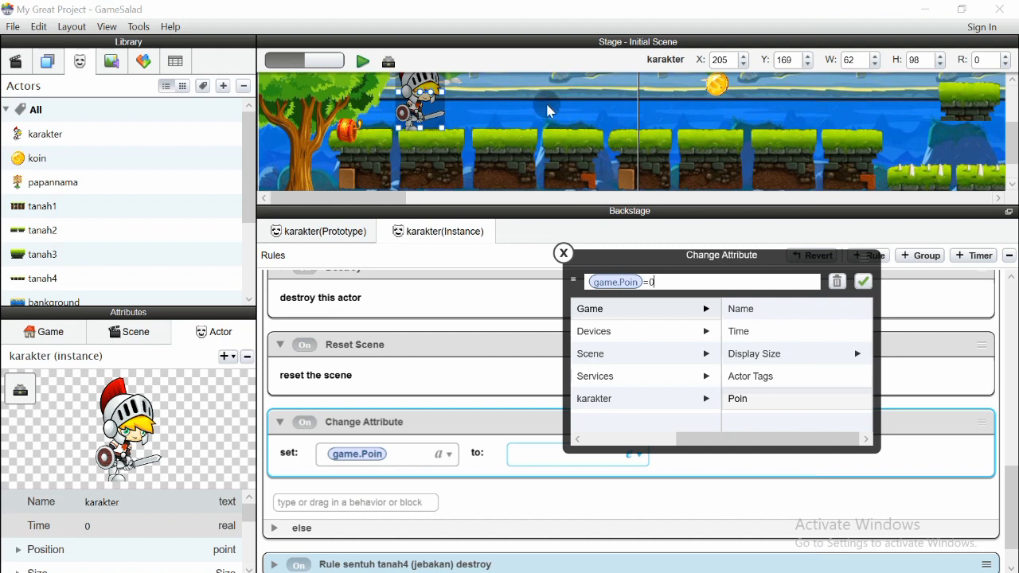
pyautogui.click(864, 282)
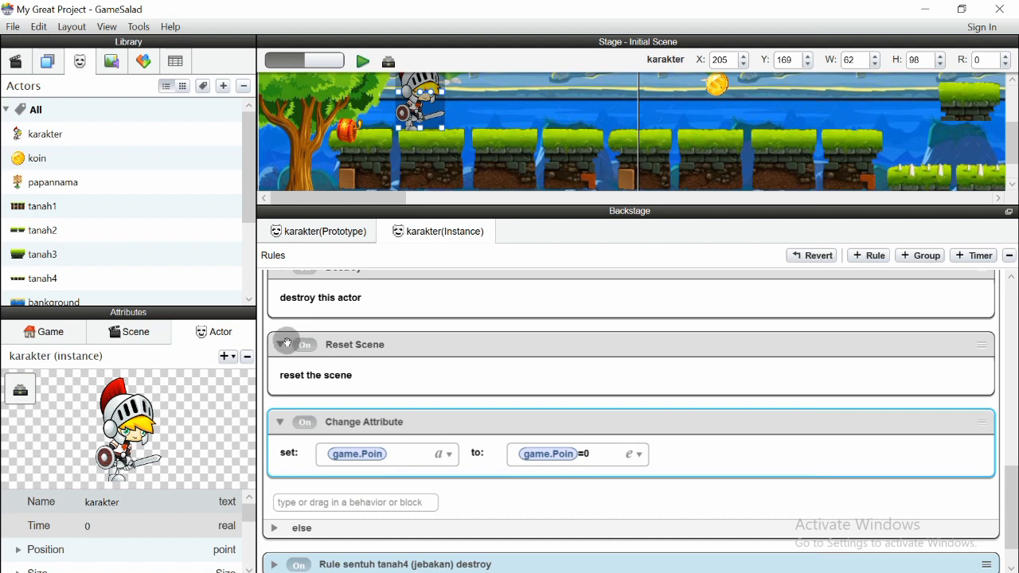
# Rename the behavior to 'Change Attribute reset scor ke 0' and collapse the bomb rule
pyautogui.scroll(2, 423, 379)
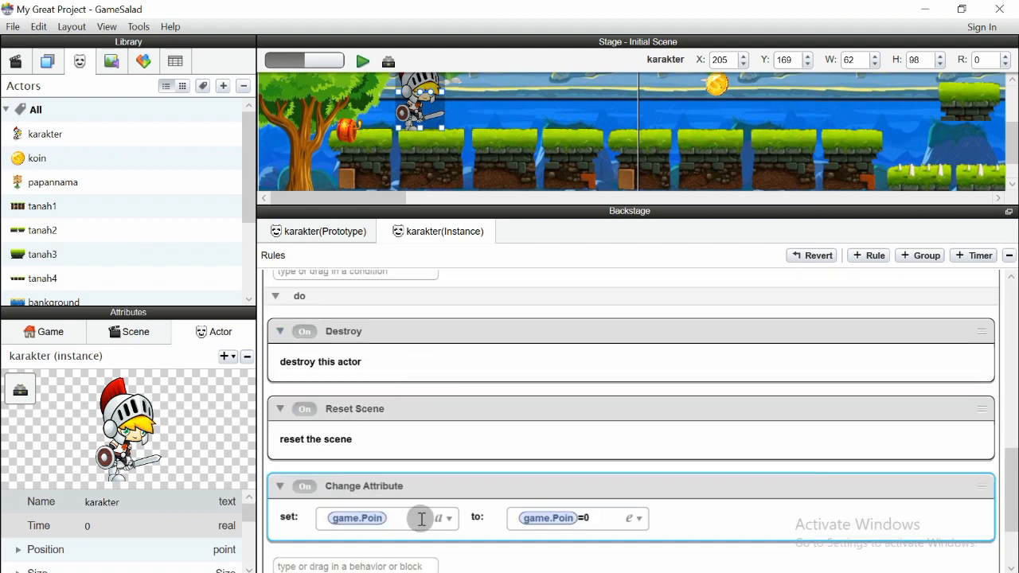
pyautogui.doubleClick(416, 485)
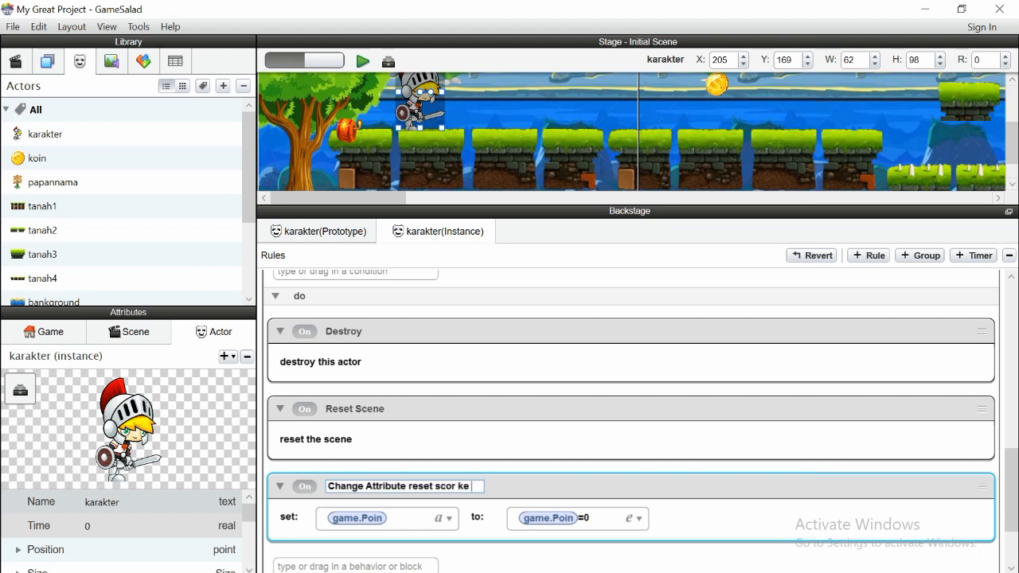
pyautogui.press('Return')
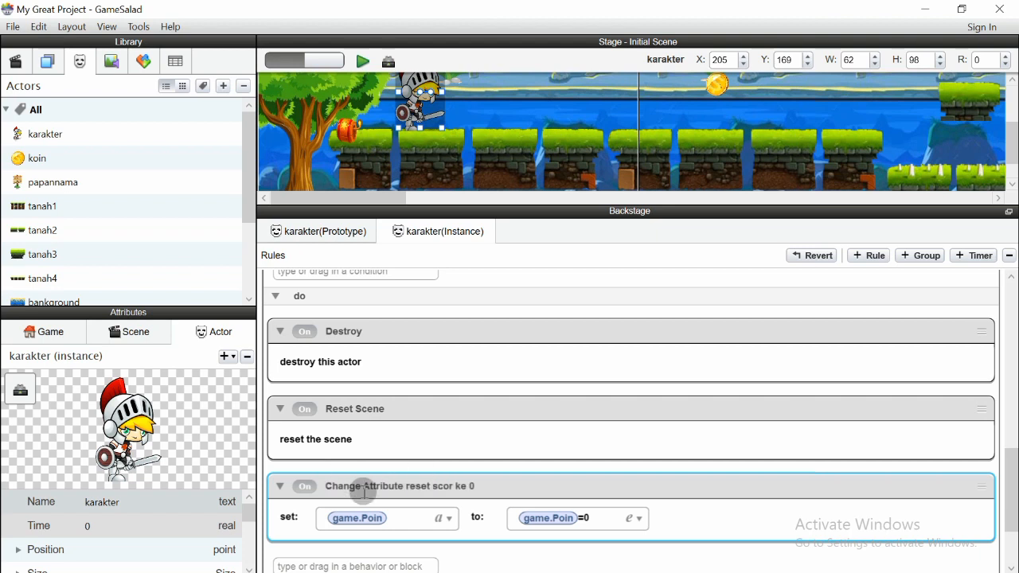
pyautogui.scroll(-2, 424, 461)
pyautogui.scroll(2, 424, 460)
pyautogui.scroll(2, 343, 390)
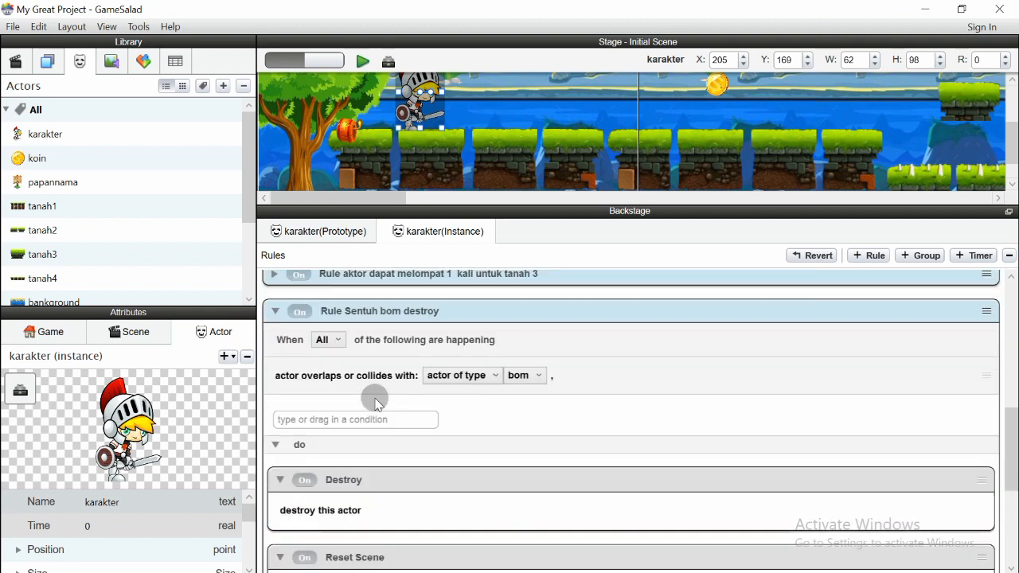
pyautogui.click(277, 312)
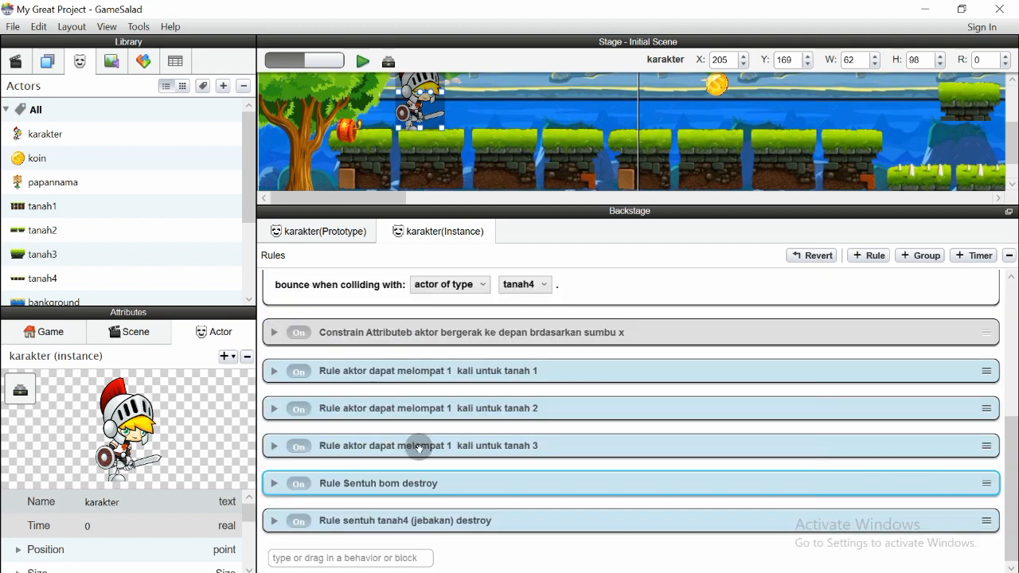
# Expand the tanah4 trap rule's actions and add a Change Attribute behavior
pyautogui.click(275, 522)
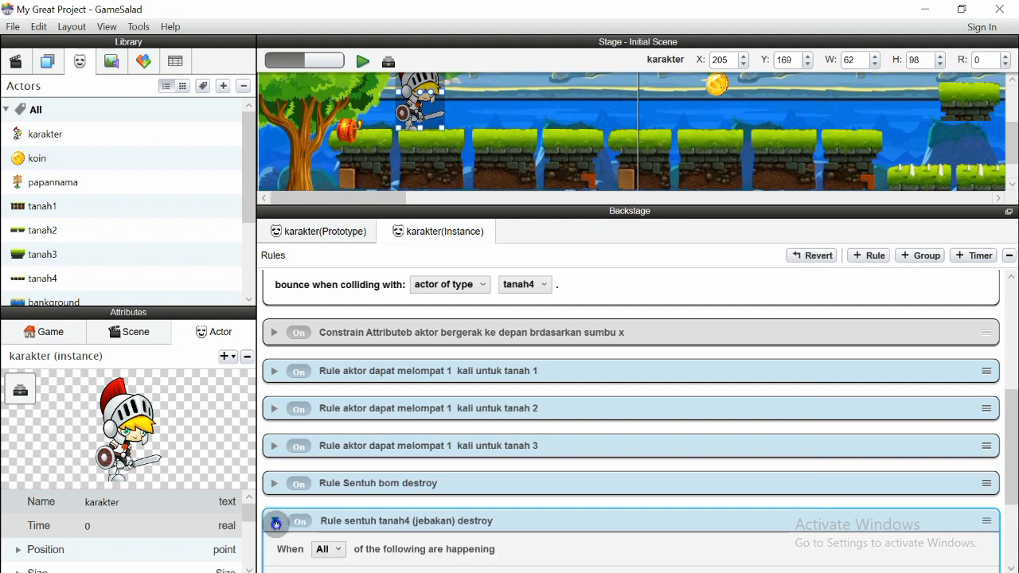
pyautogui.scroll(-3, 454, 500)
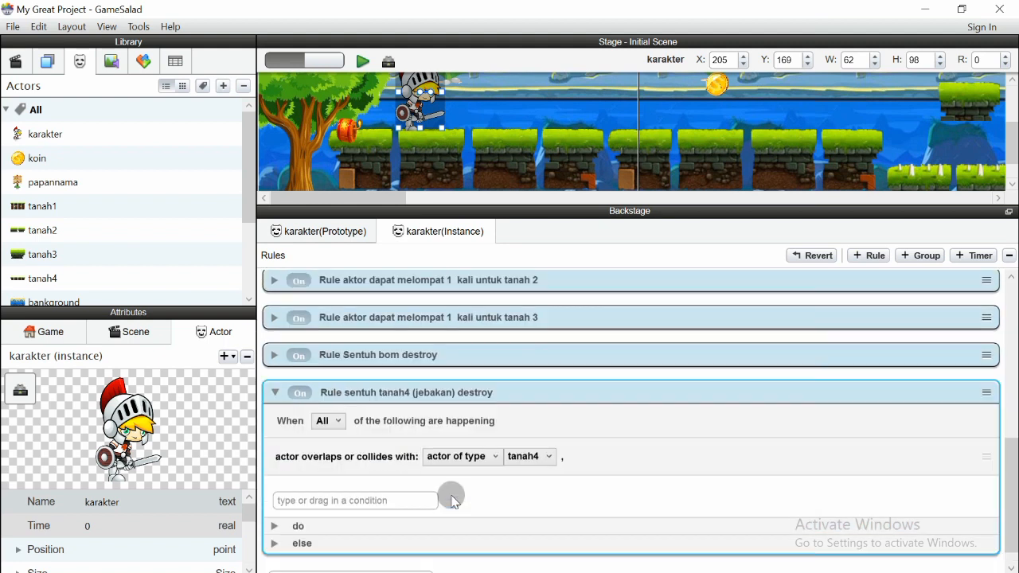
pyautogui.click(276, 527)
pyautogui.scroll(-5, 410, 507)
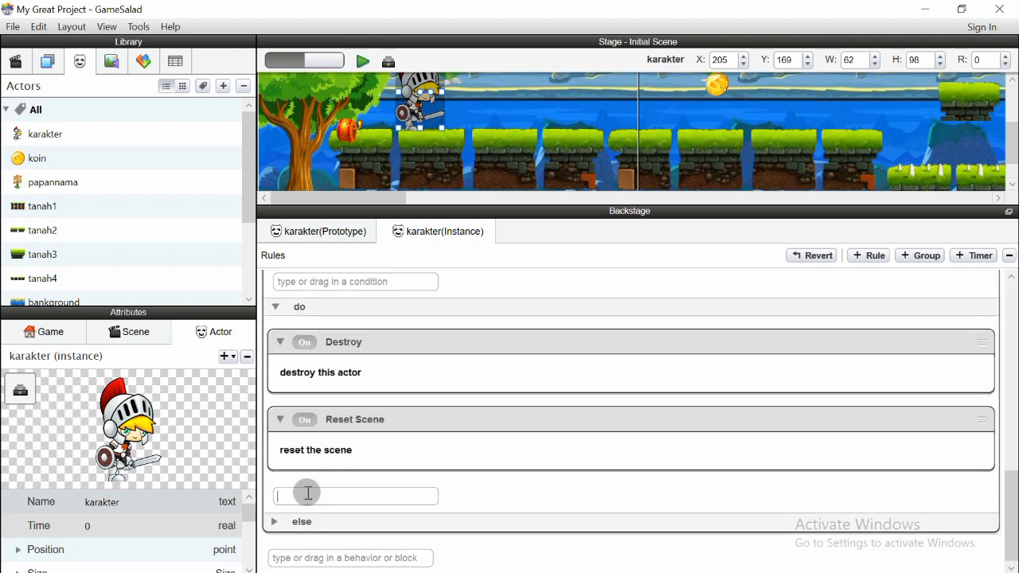
pyautogui.click(308, 492)
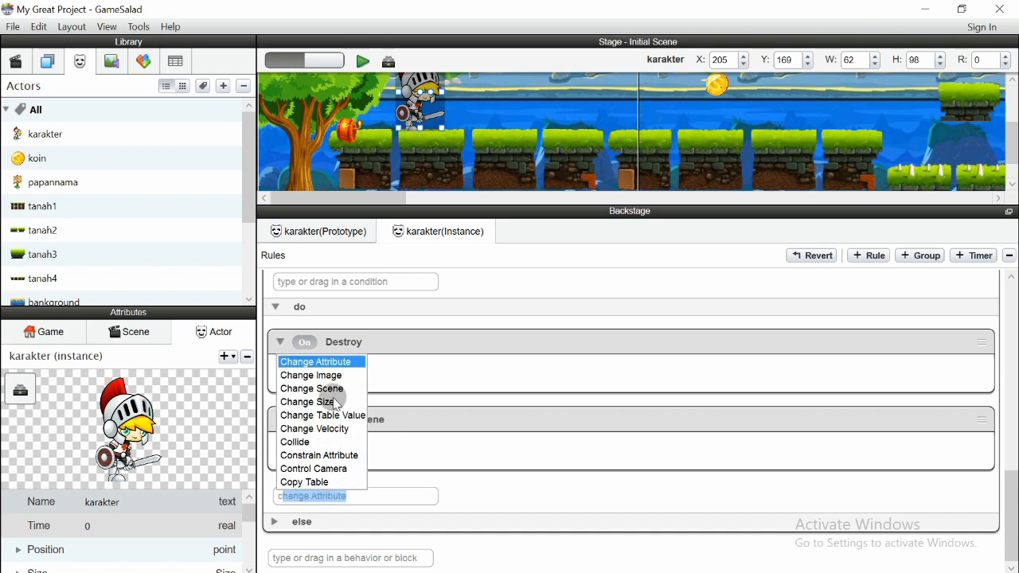
pyautogui.click(325, 359)
pyautogui.scroll(-2, 522, 462)
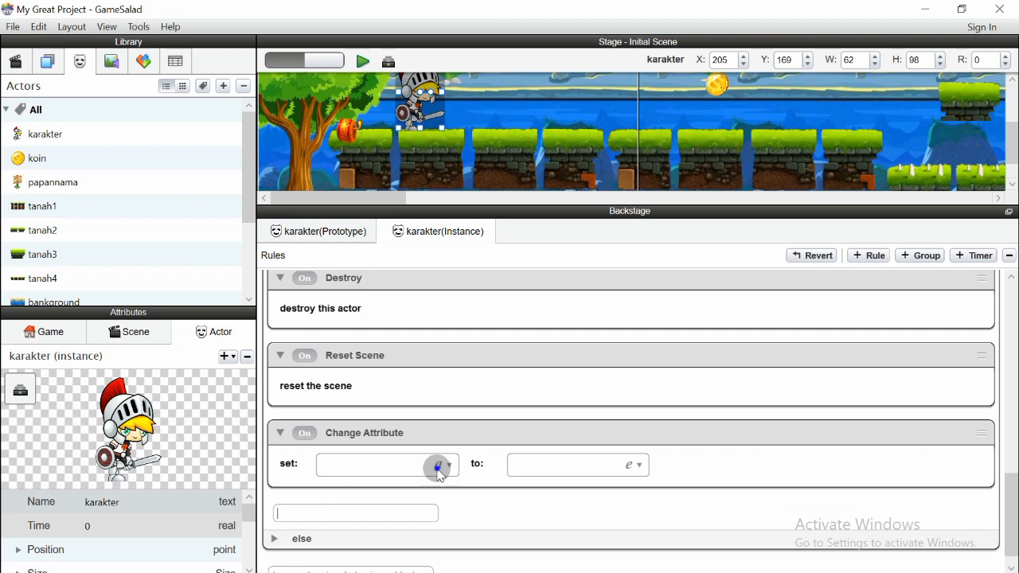
# Set the new behavior's attribute to game.Poin
pyautogui.click(341, 462)
pyautogui.moveTo(415, 484); pyautogui.dragTo(588, 306)
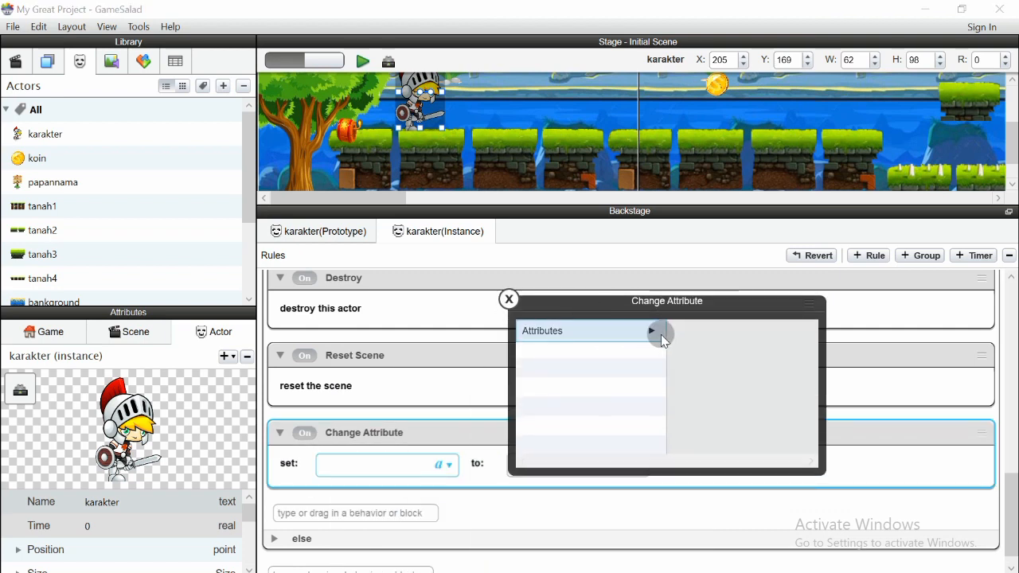
pyautogui.click(661, 334)
pyautogui.click(686, 332)
pyautogui.click(708, 427)
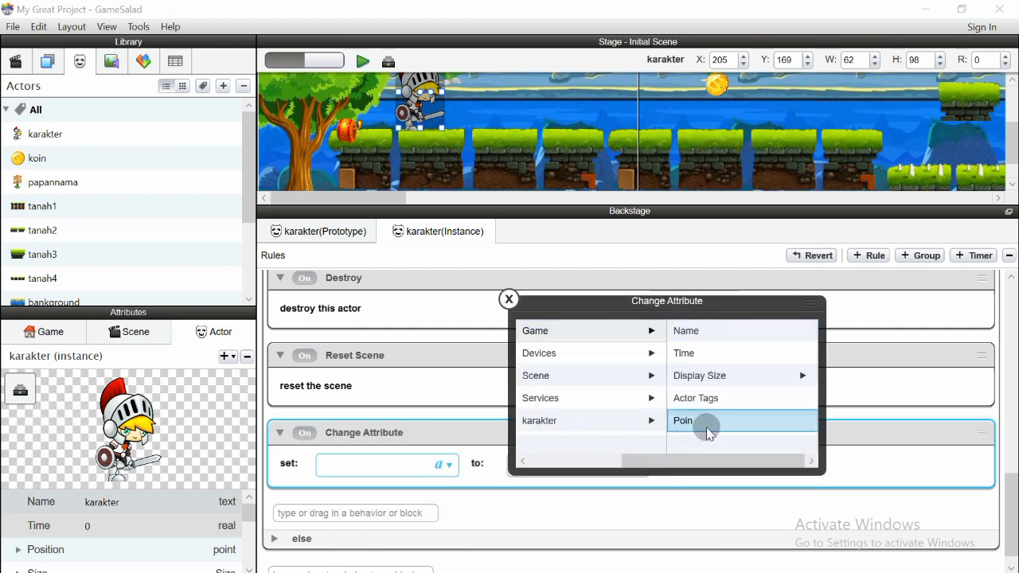
pyautogui.click(570, 464)
# Enter game.Poin=0 as the value expression and confirm it
pyautogui.click(634, 464)
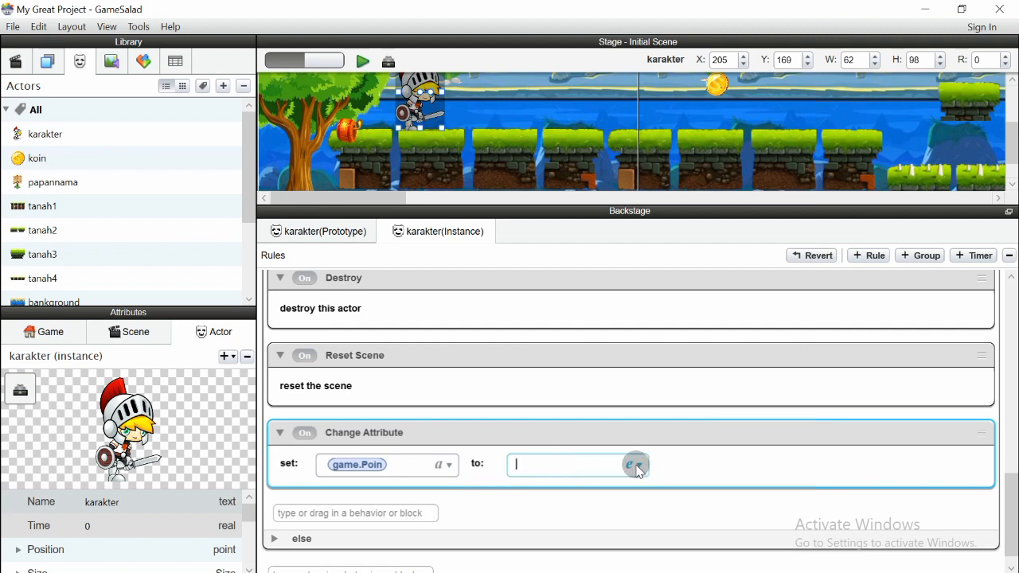
pyautogui.moveTo(703, 482); pyautogui.dragTo(738, 321)
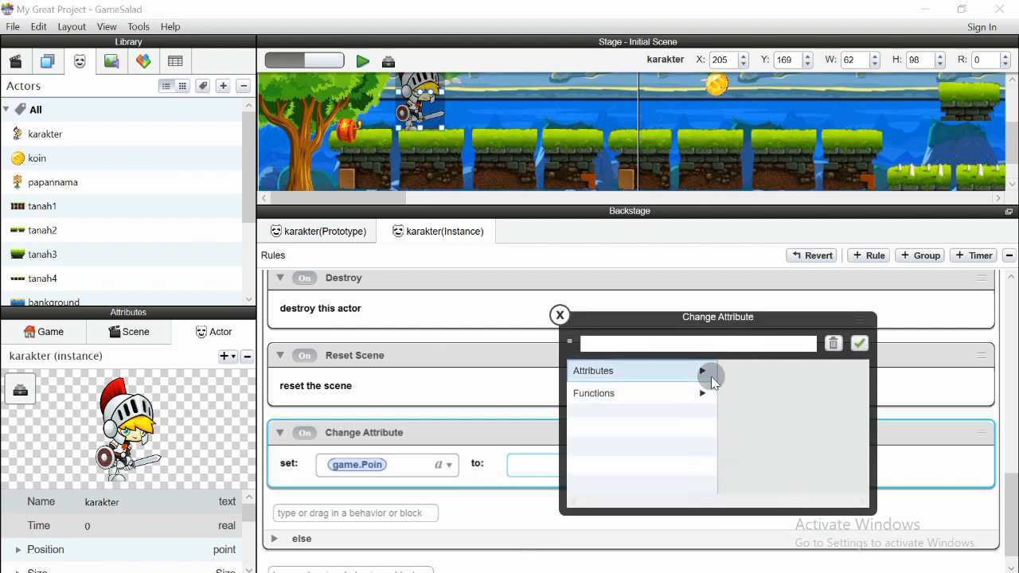
pyautogui.click(704, 372)
pyautogui.click(823, 373)
pyautogui.click(759, 460)
pyautogui.click(663, 346)
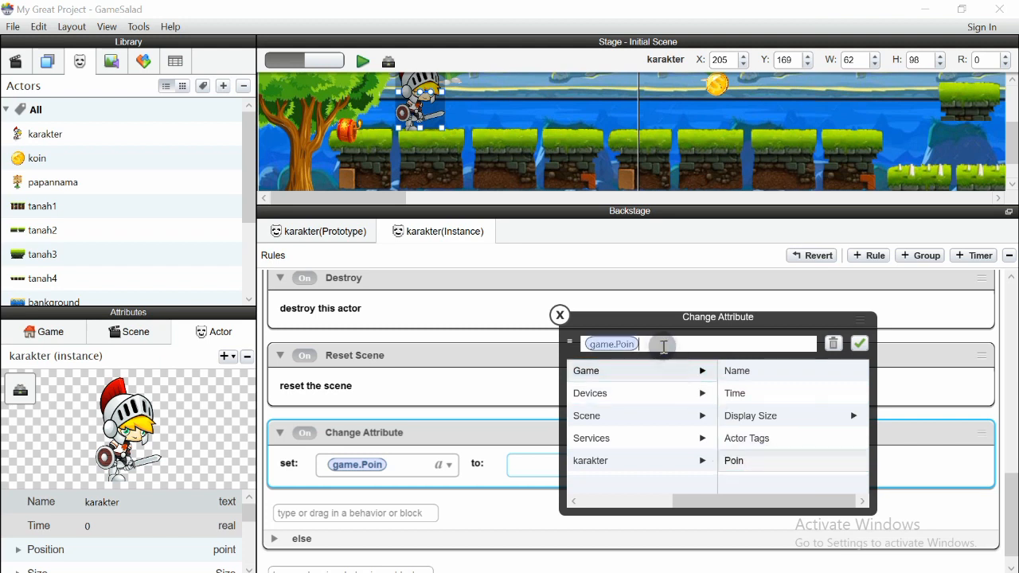
pyautogui.write('=')
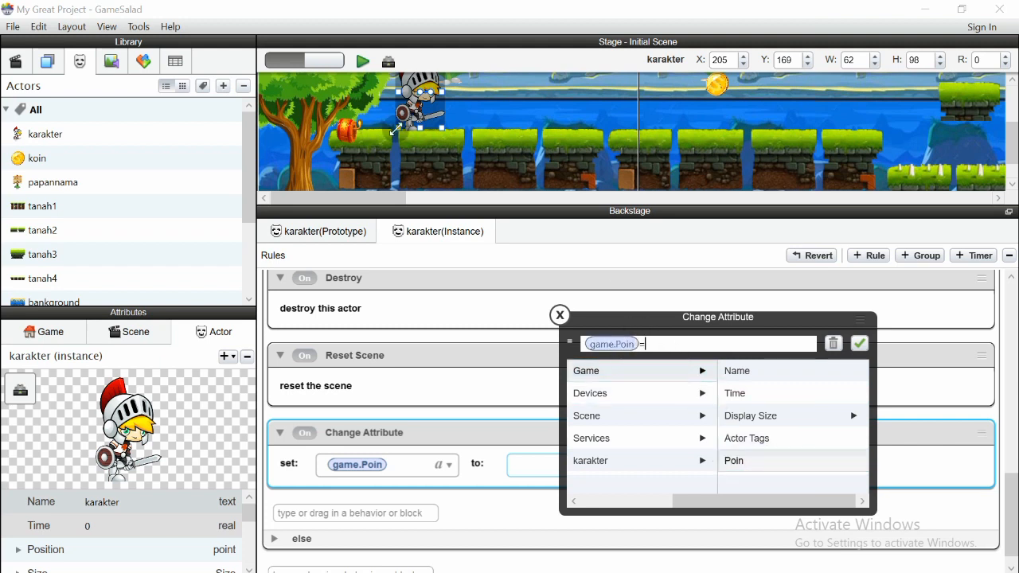
pyautogui.scroll(1, 427, 148)
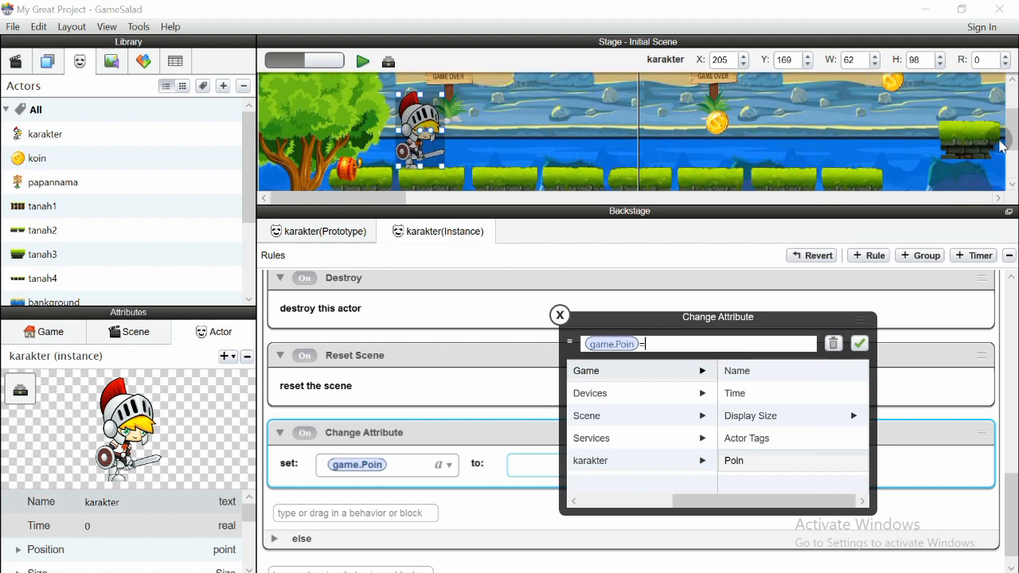
pyautogui.scroll(2, 1003, 148)
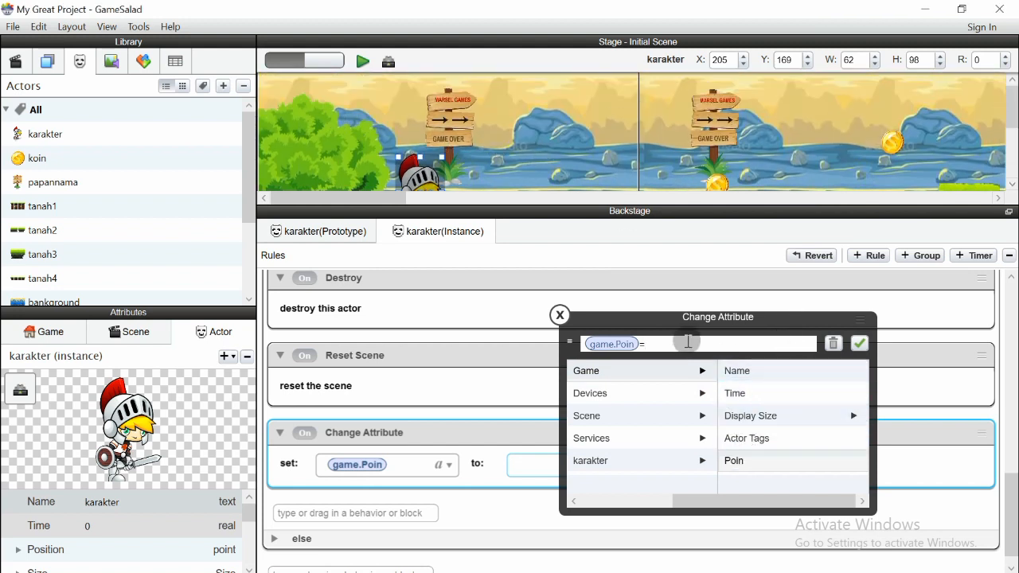
pyautogui.click(682, 345)
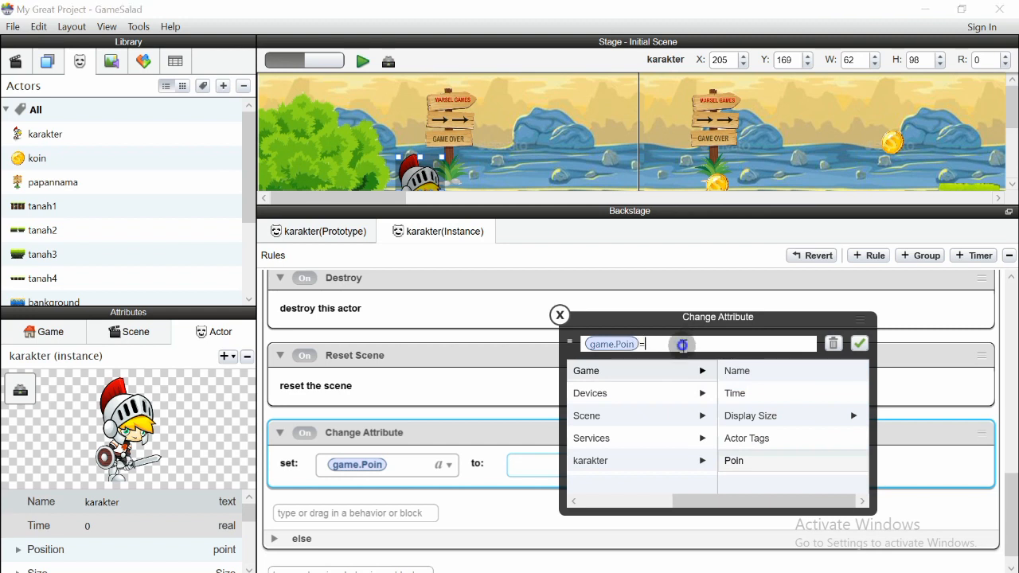
pyautogui.click(859, 343)
pyautogui.scroll(-1, 575, 437)
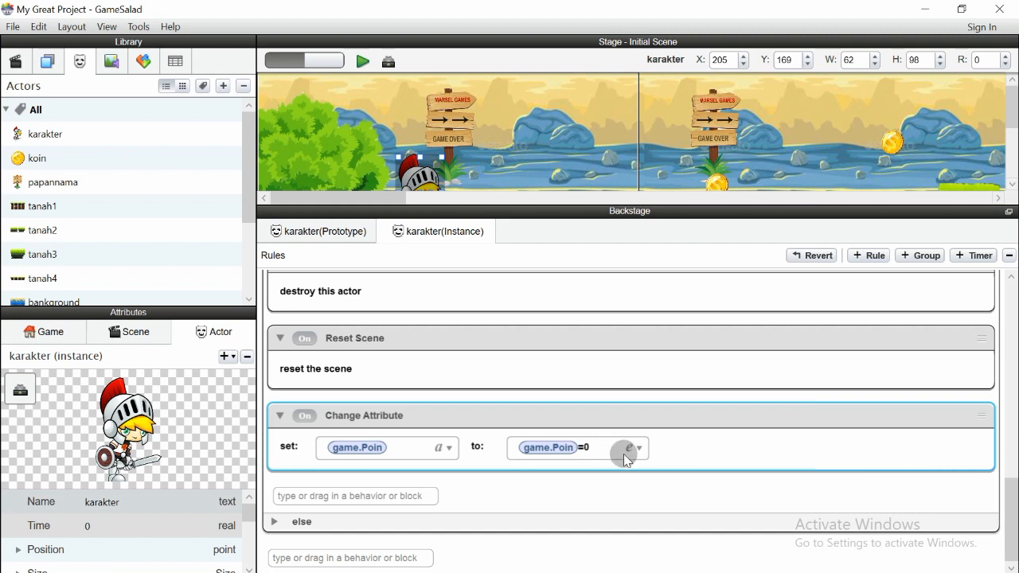
pyautogui.scroll(3, 624, 454)
# Drag the Stage/Backstage splitter down to enlarge the stage, then start the preview
pyautogui.moveTo(611, 202); pyautogui.dragTo(625, 333)
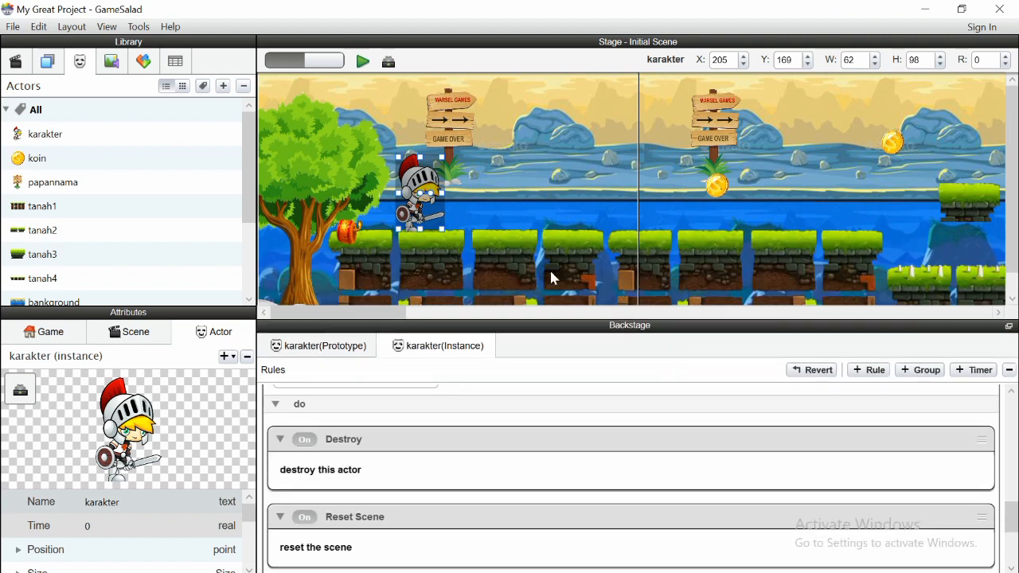
pyautogui.click(364, 62)
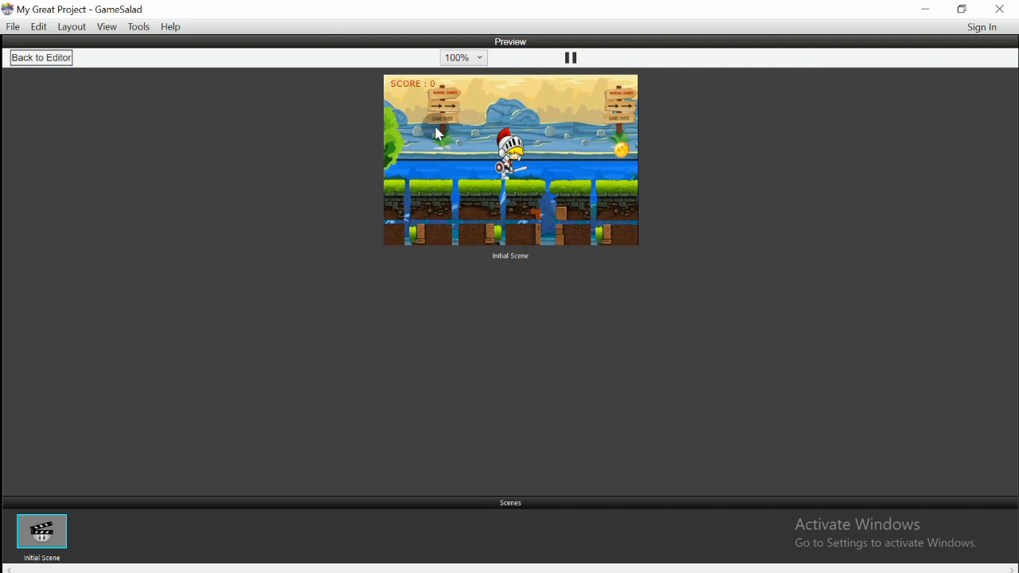
# Return from the preview to the editor and scroll around the stage to inspect the scene
pyautogui.click(40, 59)
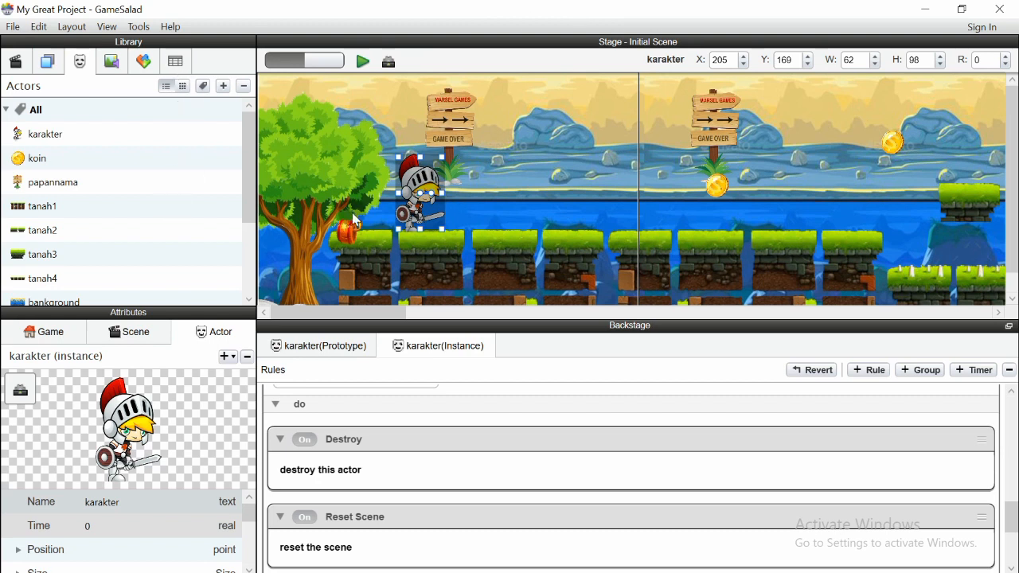
pyautogui.moveTo(1007, 196); pyautogui.dragTo(1007, 168)
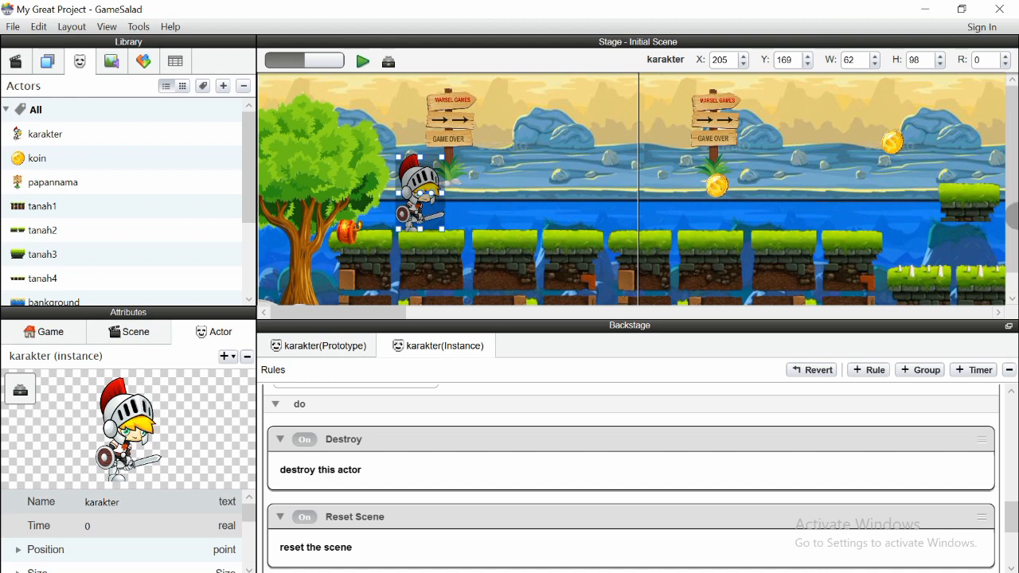
pyautogui.scroll(-2, 758, 238)
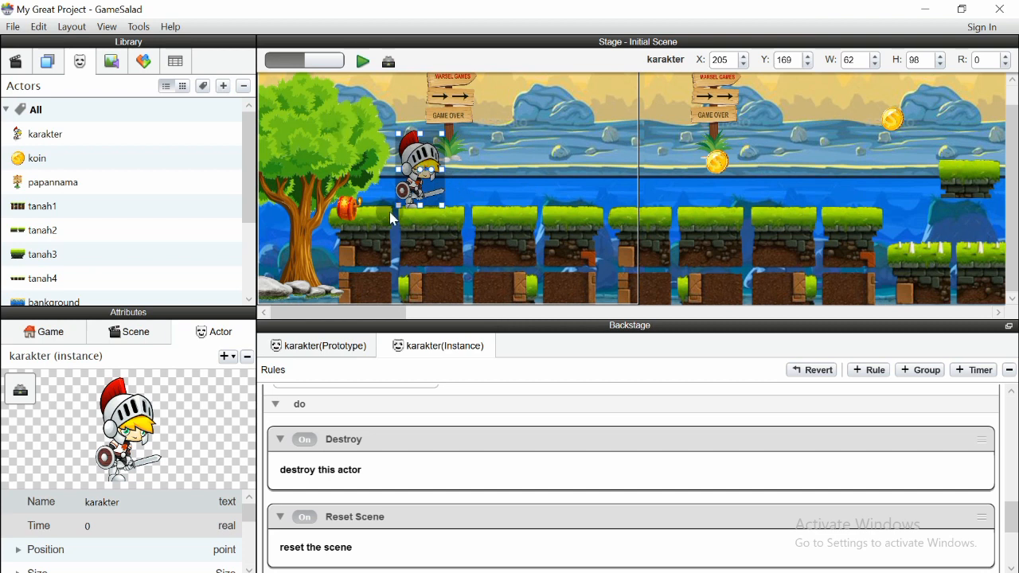
pyautogui.moveTo(359, 310); pyautogui.dragTo(328, 306)
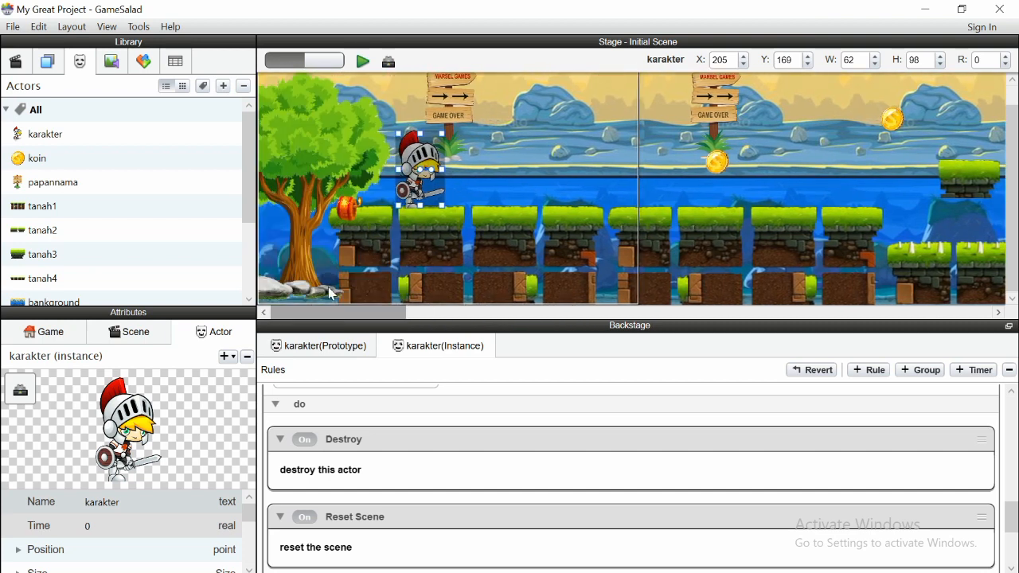